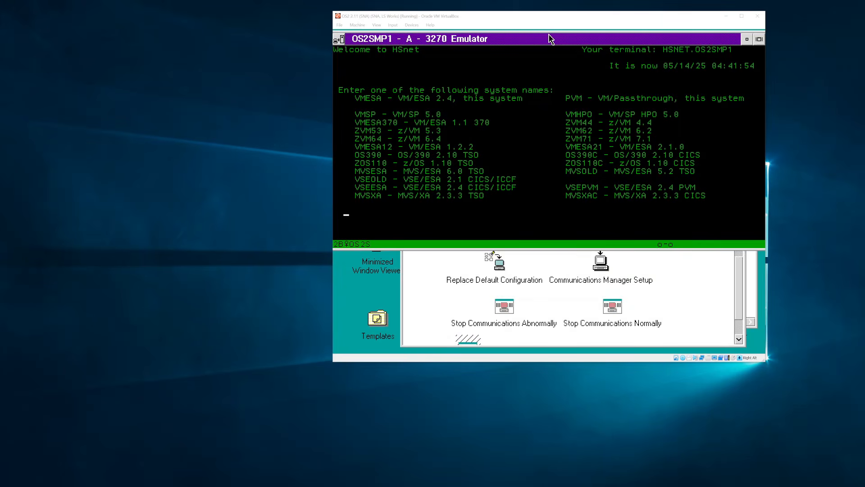
- Reposition the VirtualBox window, bring Vista TN3270 onscreen and select the v net,dial,id=os2smppu command
left_click_drag(451, 15, 444, 33)
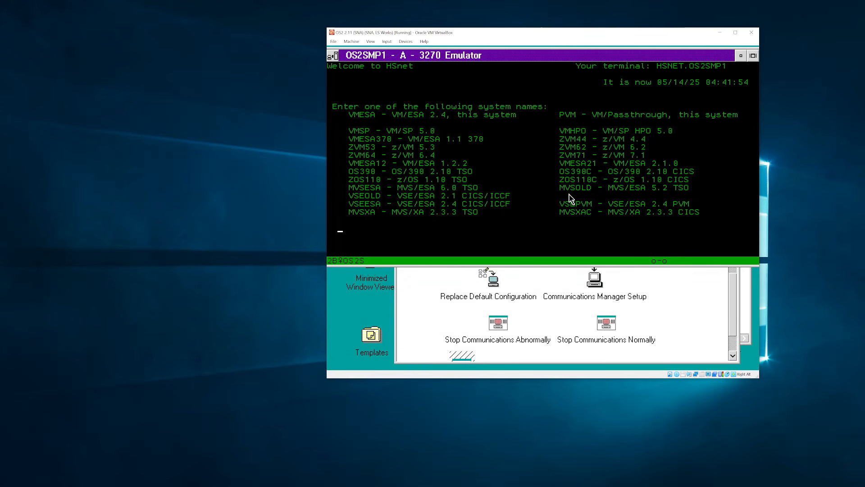
left_click(589, 176)
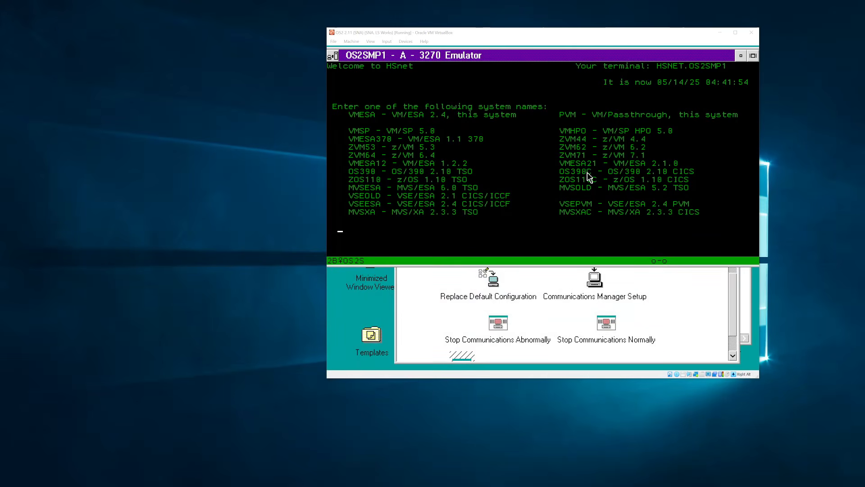
left_click_drag(0, 124, 135, 92)
left_click_drag(100, 119, 189, 122)
- Clear the selection in the Vista TN3270 session and minimize its window
left_click(277, 143)
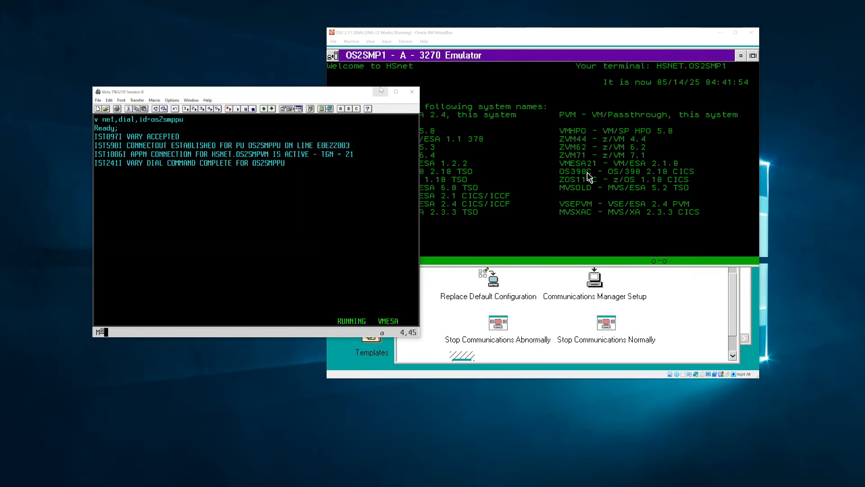
left_click(381, 91)
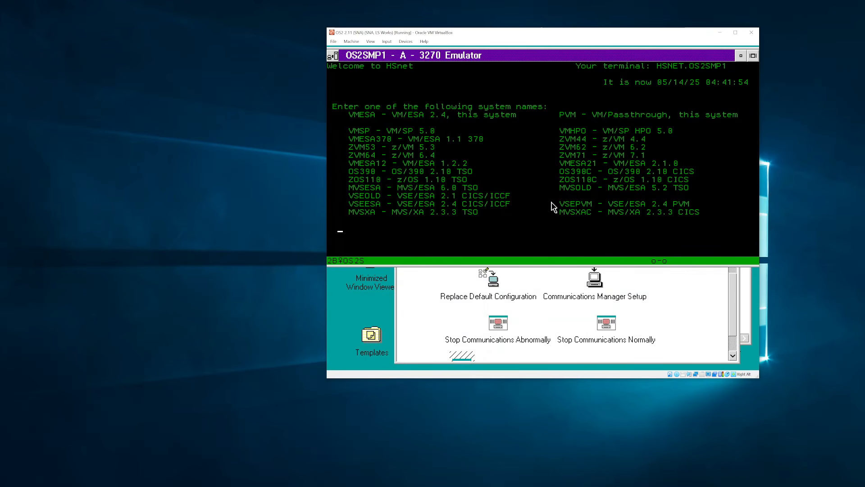
- In the Communications Manager/2 folder, scroll down and start Communications Manager Setup
left_click(658, 268)
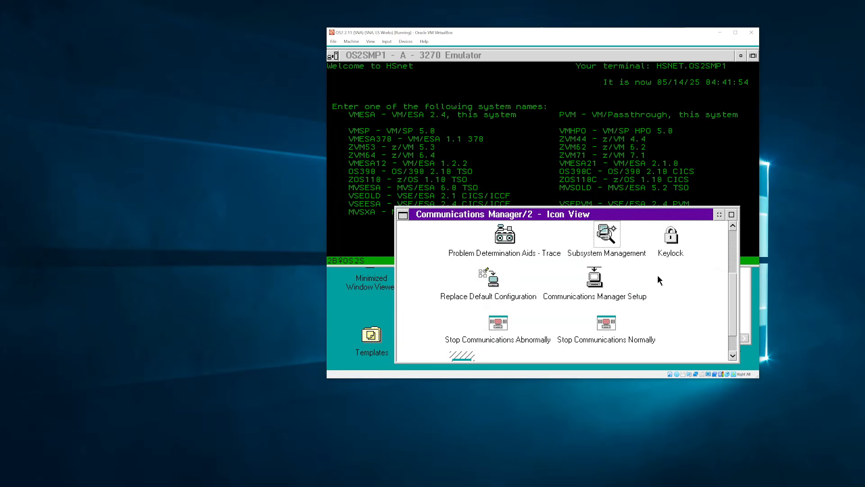
left_click(736, 246)
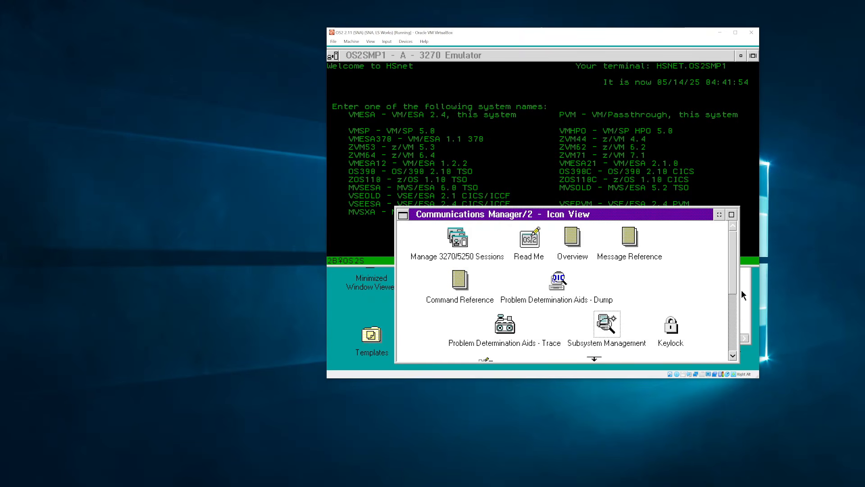
scroll(734, 293, "down", 3)
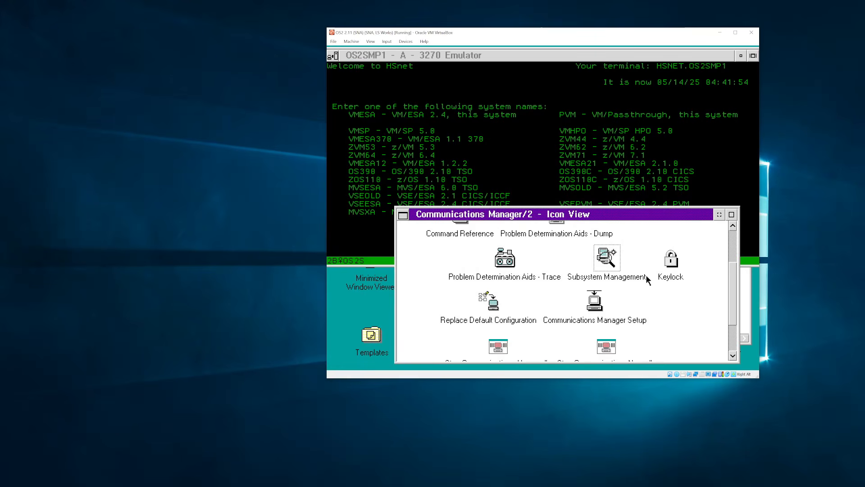
double_click(600, 301)
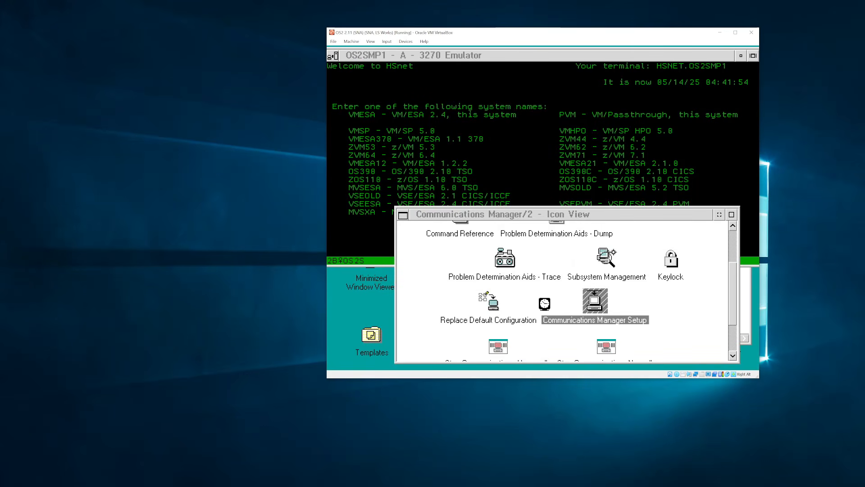
- Open the OS2VM configuration to configure any feature and review the Ethernet adapter DLC parameters
key("Return")
key("Return")
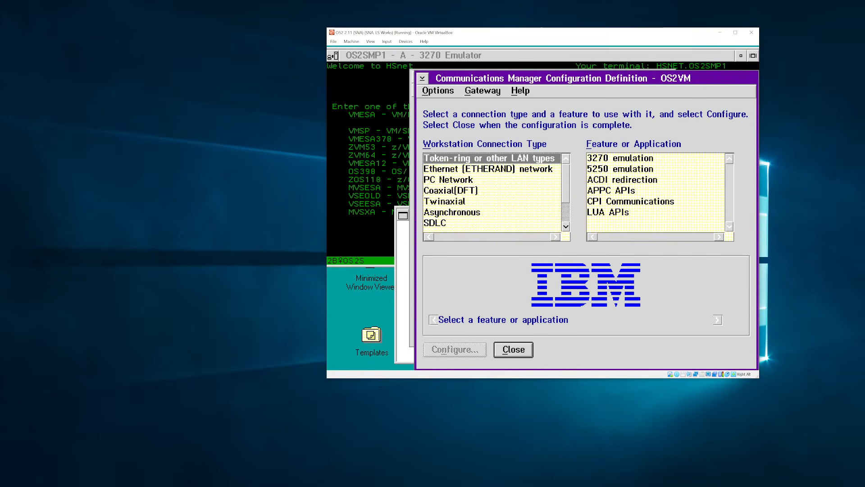
left_click(438, 91)
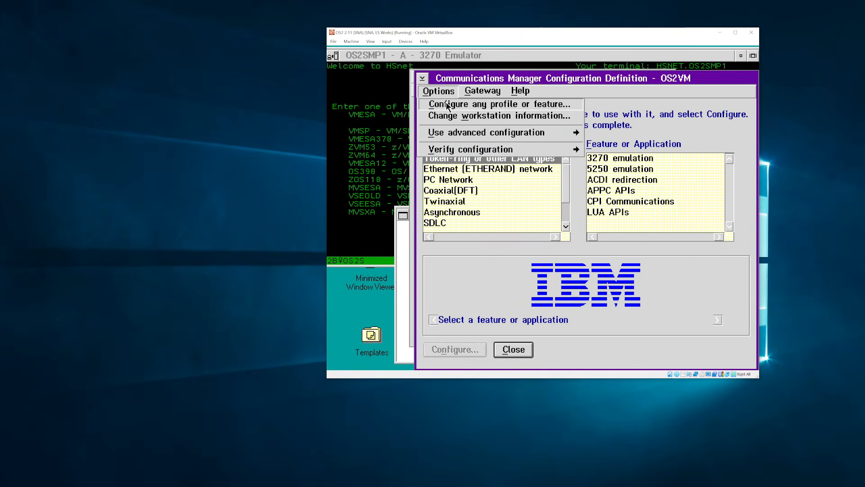
left_click(446, 103)
double_click(538, 204)
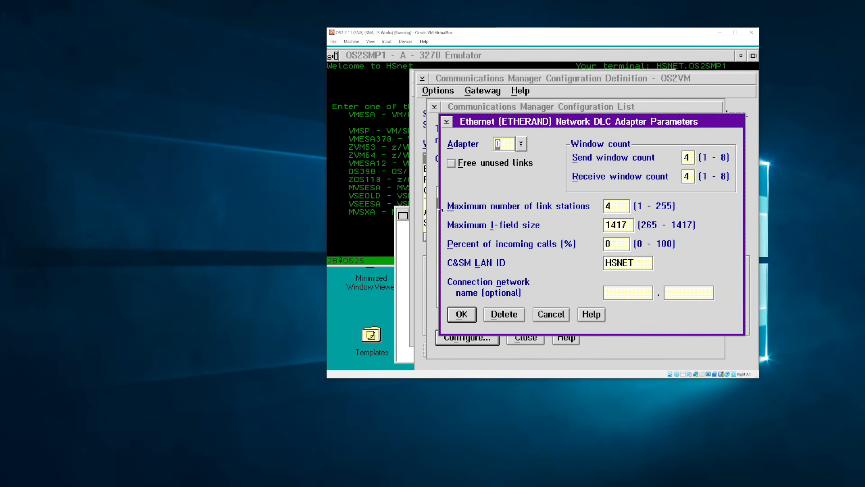
key("Return")
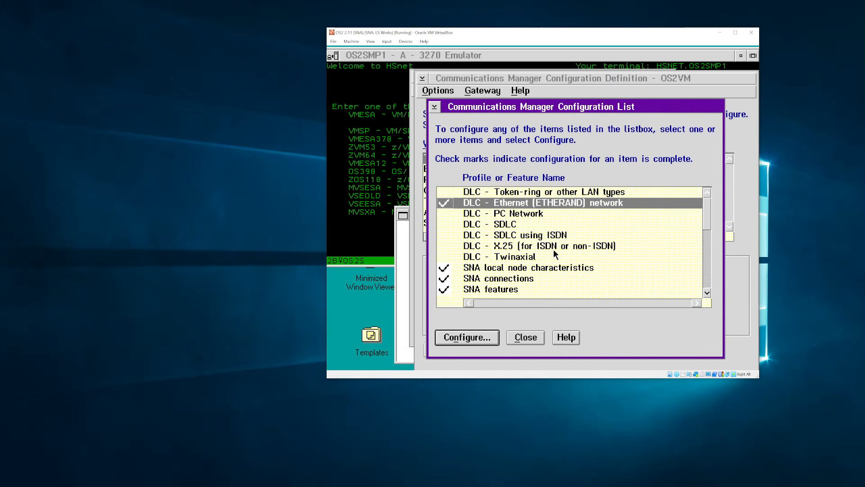
- Review the SNA local node characteristics and the host and network-node connections lists
double_click(527, 280)
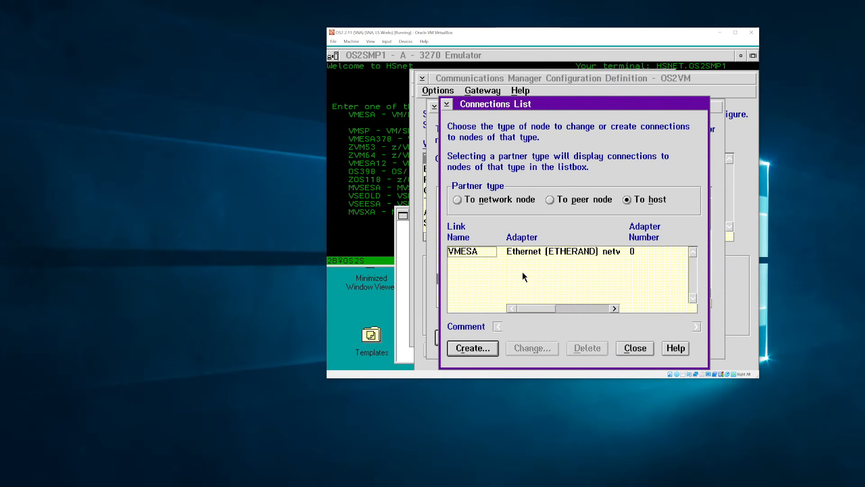
key("Escape")
double_click(496, 267)
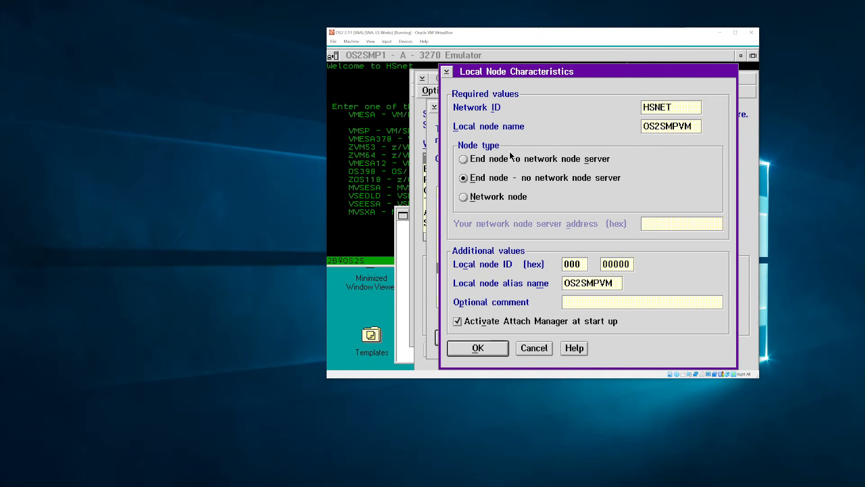
key("Return")
double_click(512, 280)
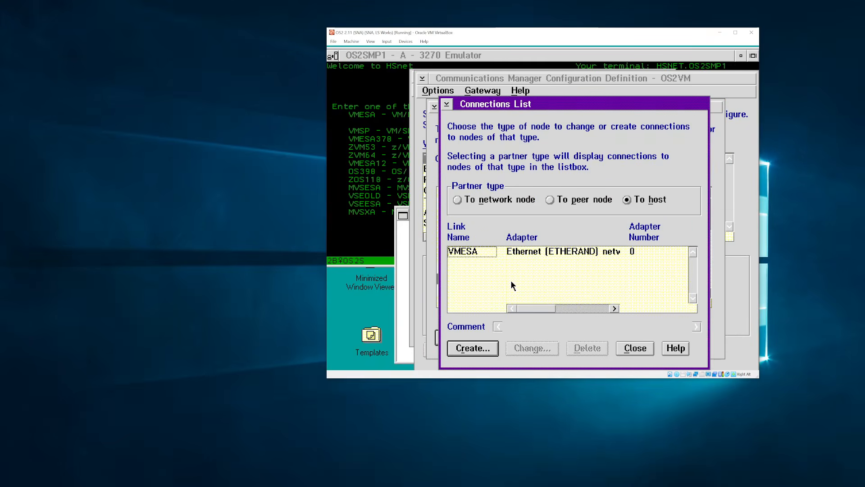
left_click(505, 199)
left_click(626, 199)
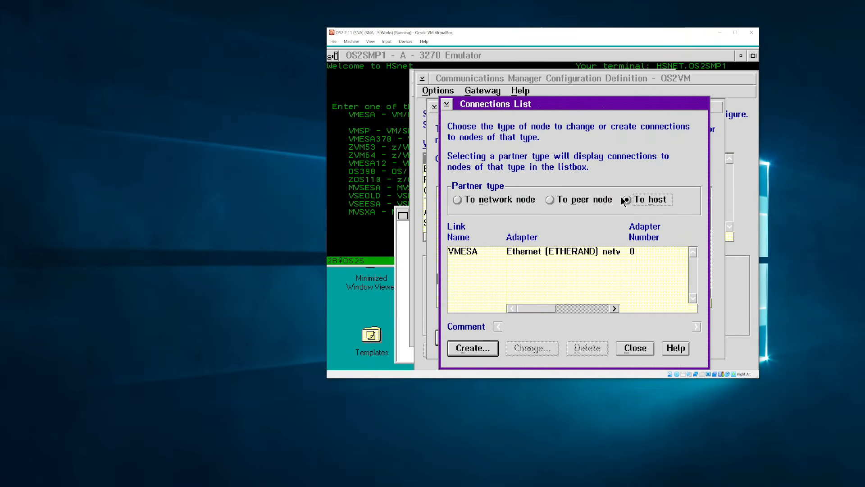
- Open the VMESA host connection on the Ethernet adapter and examine LAN destination address 62A5D5C55C21
double_click(556, 250)
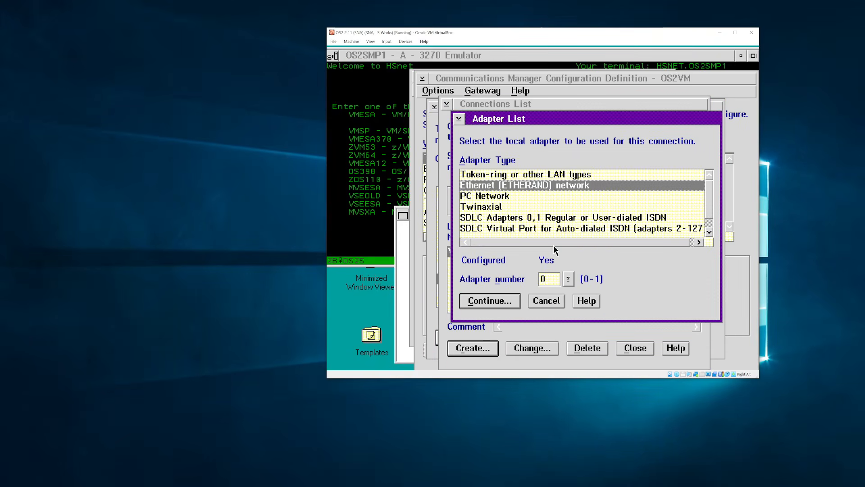
key("Return")
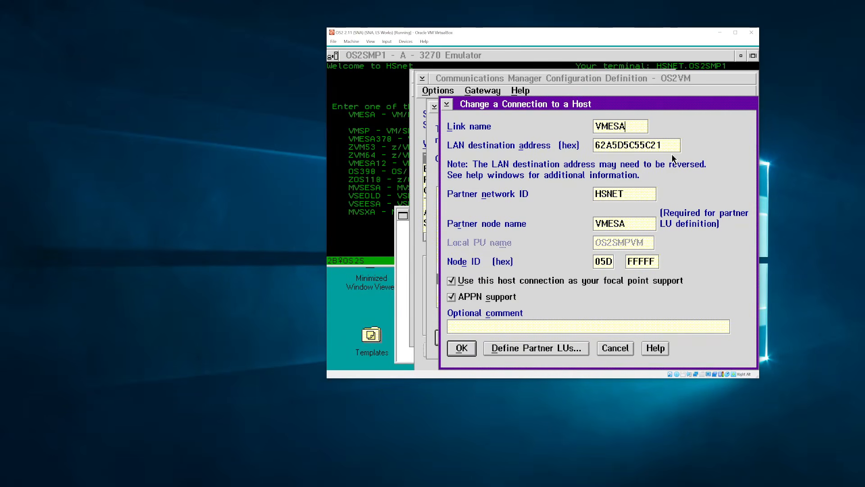
left_click_drag(645, 144, 586, 150)
left_click(657, 146)
left_click(140, 483)
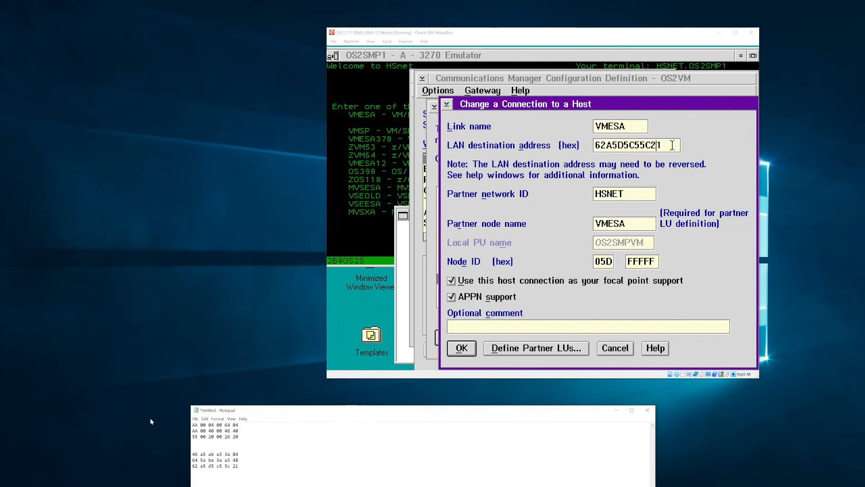
left_click_drag(259, 412, 265, 231)
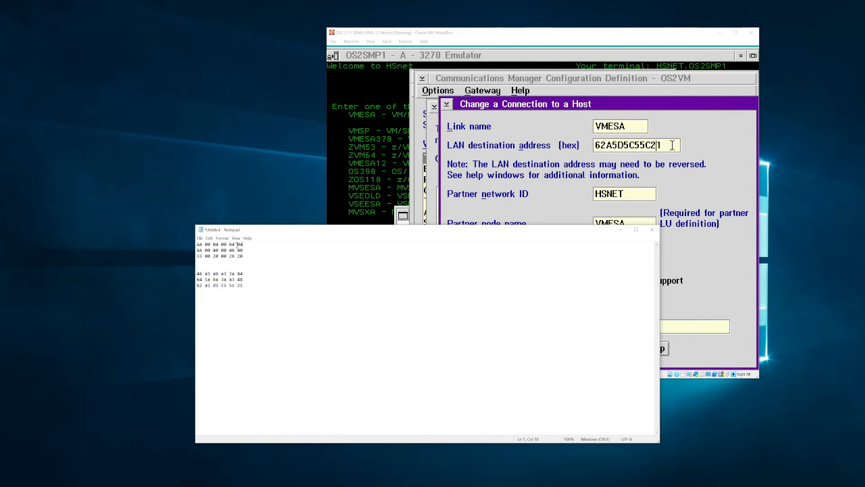
key("shift+Home")
left_click(252, 245)
mouse_move(250, 251)
left_mouse_down()
mouse_move(197, 250)
mouse_move(259, 255)
left_mouse_up()
left_click(217, 251)
- Read the help for the LAN destination address field
left_click(672, 145)
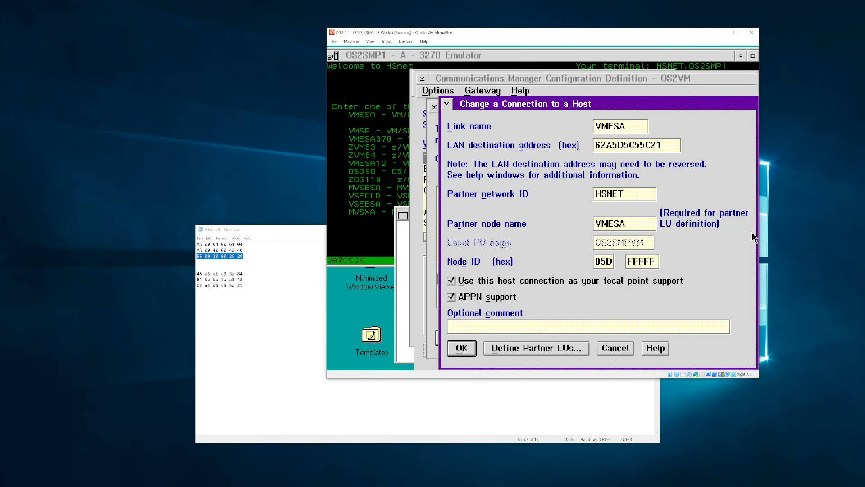
left_click(655, 348)
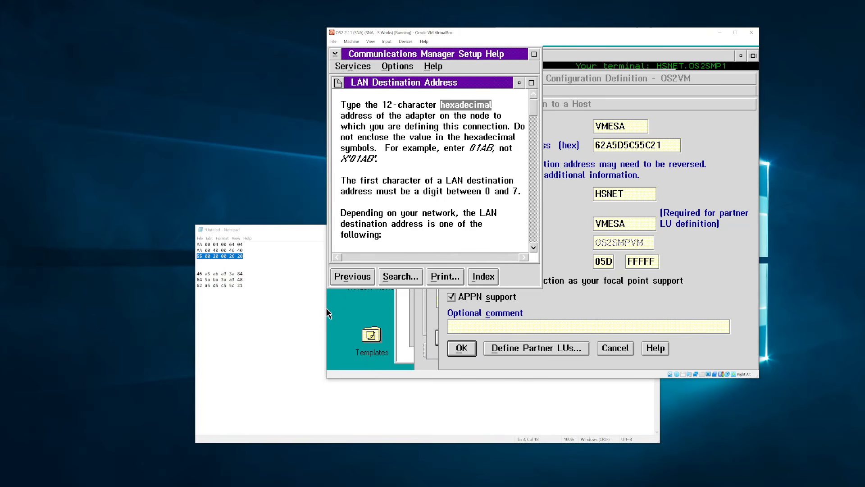
scroll(416, 203, "down", 3)
scroll(399, 203, "down", 10)
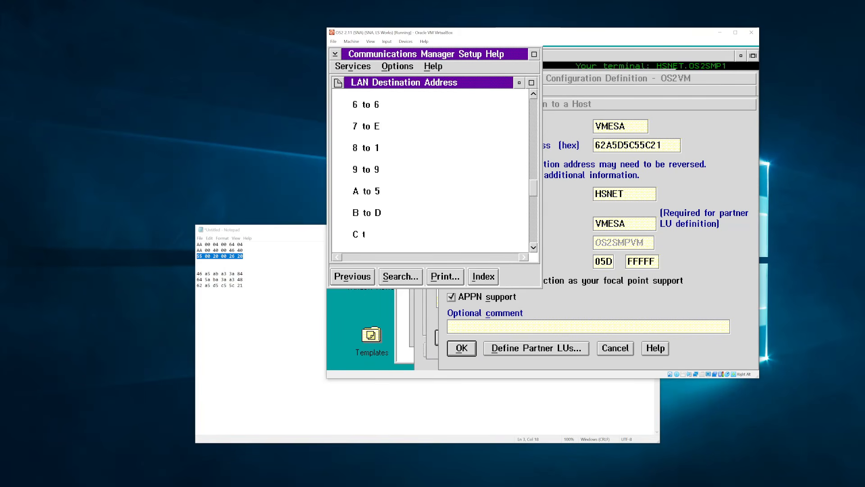
double_click(335, 54)
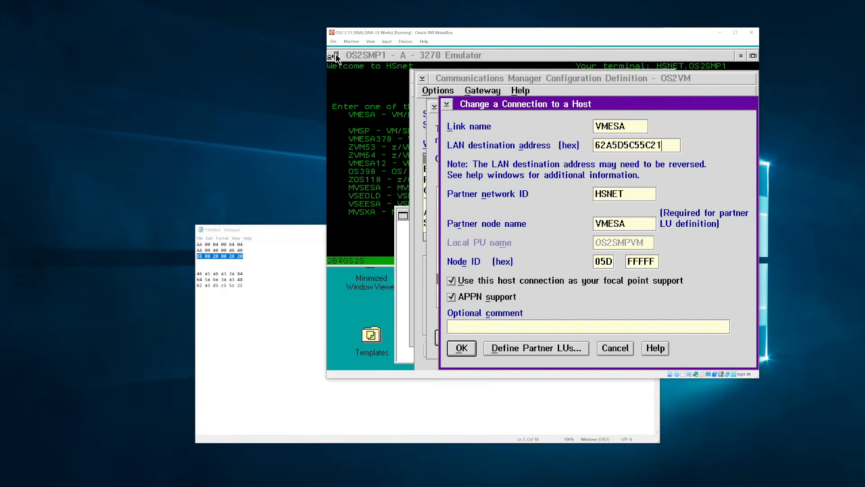
- Recheck the last two lines of notes, minimize Notepad, and open Define Partner LUs
left_click(265, 283)
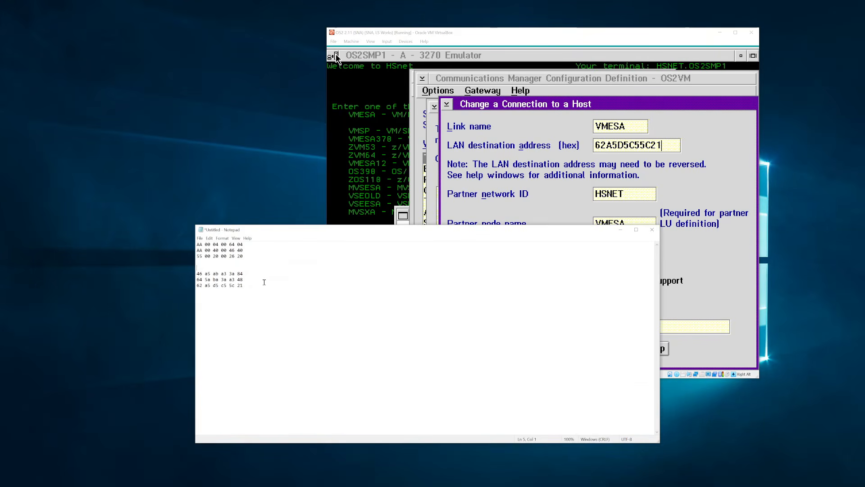
left_click_drag(263, 283, 196, 281)
left_click(267, 279)
left_click(621, 229)
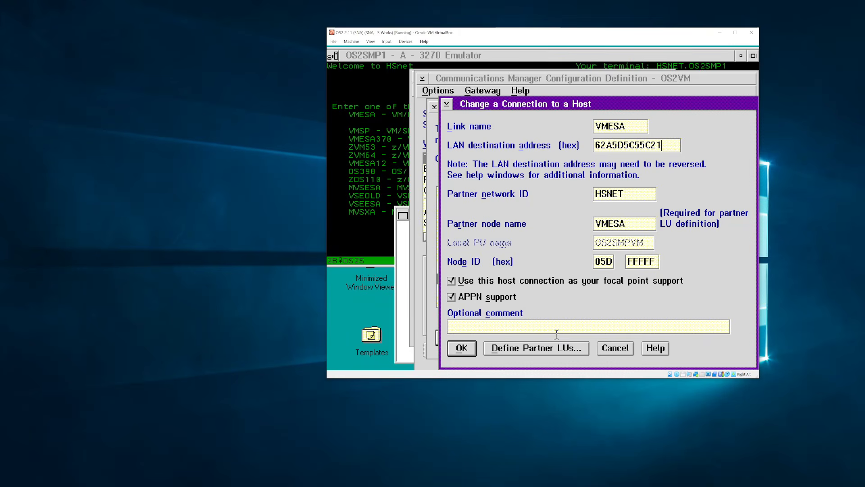
left_click(557, 349)
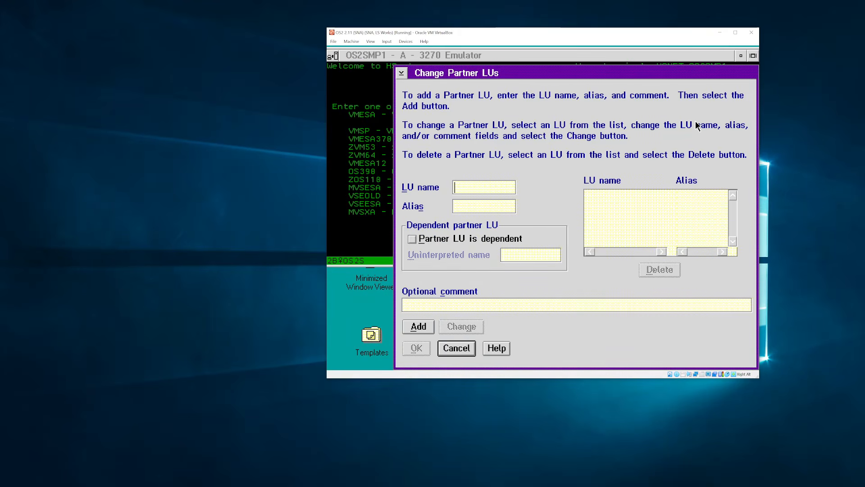
- Close Partner LUs and inspect the Partner LUs and Modes entries in the SNA features list
key("Escape")
key("Escape")
key("Escape")
key("Escape")
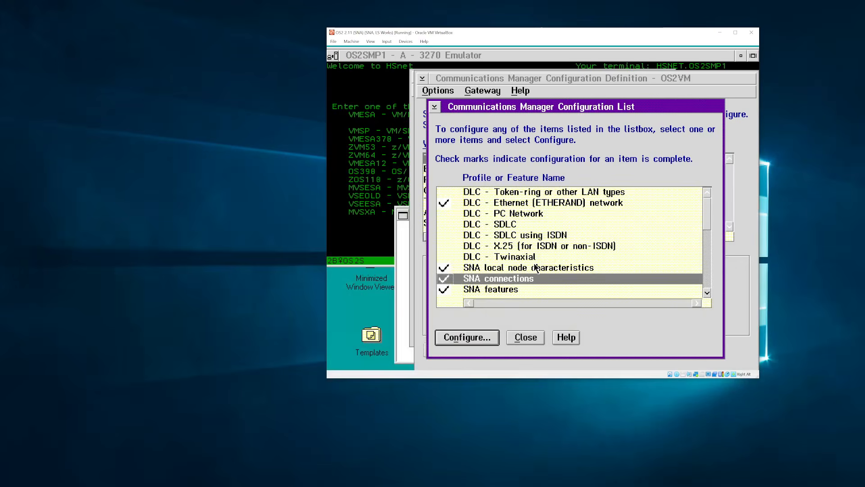
double_click(525, 289)
left_click(444, 213)
left_click(445, 224)
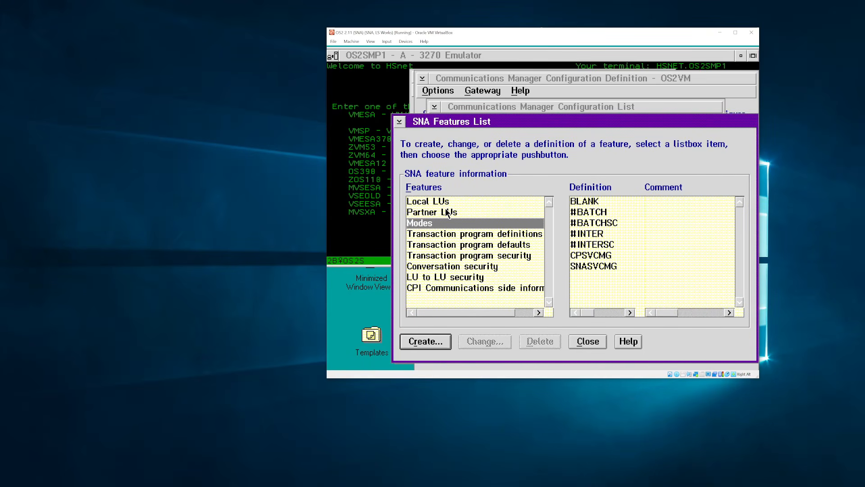
key("Escape")
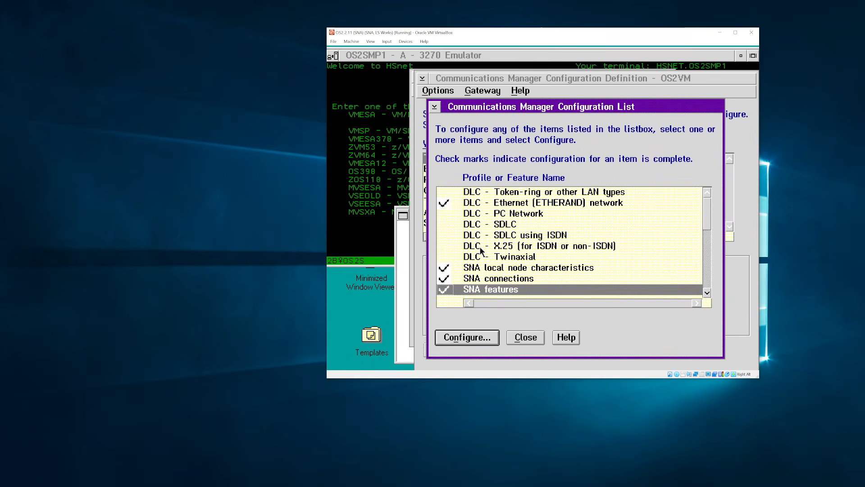
- Inspect the transaction program definitions feature, then return to the Configuration List
key("Down")
key("Down")
key("Down")
key("Down")
key("Down")
key("Down")
key("Down")
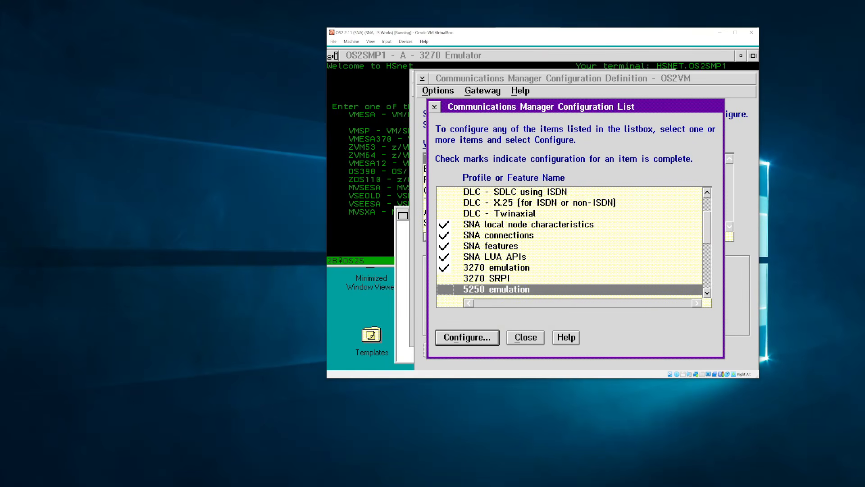
double_click(479, 214)
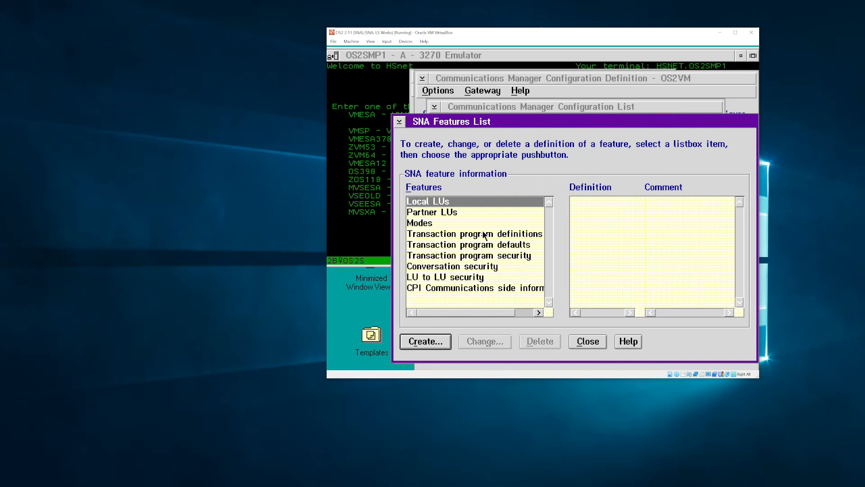
left_click(483, 234)
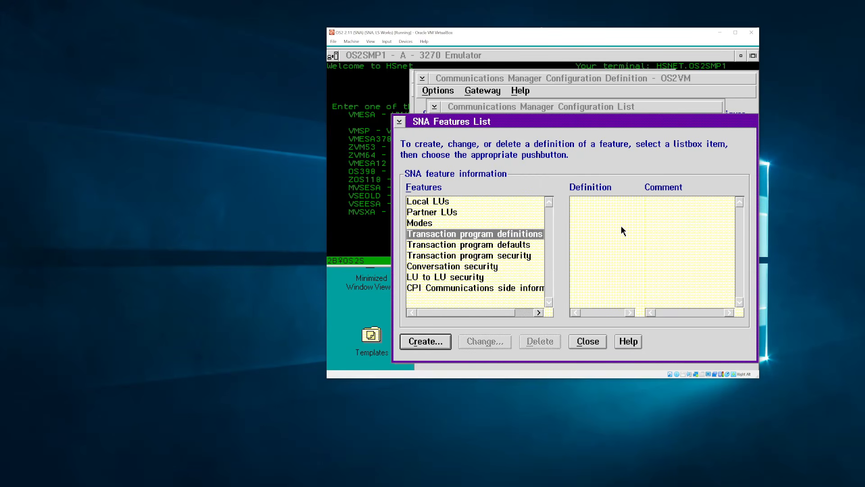
key("Escape")
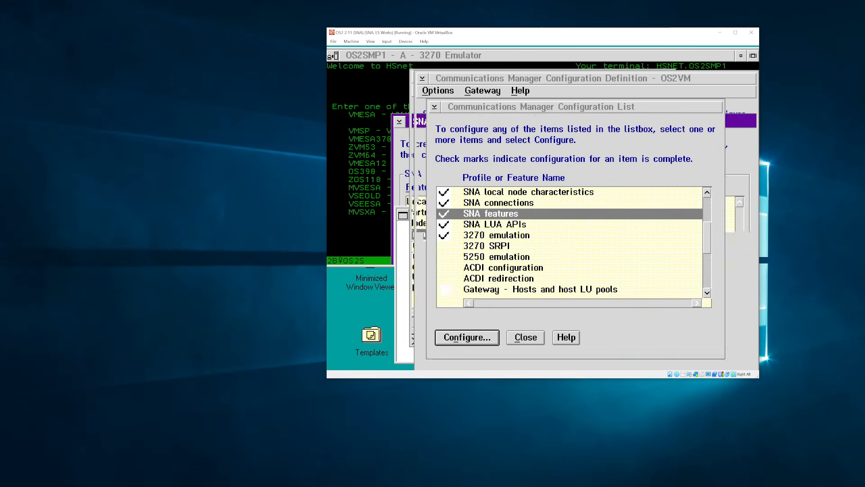
- Review 3270 emulation sessions A, B (OS2SMP2) and C (OS2SMP6), then close the settings
double_click(505, 233)
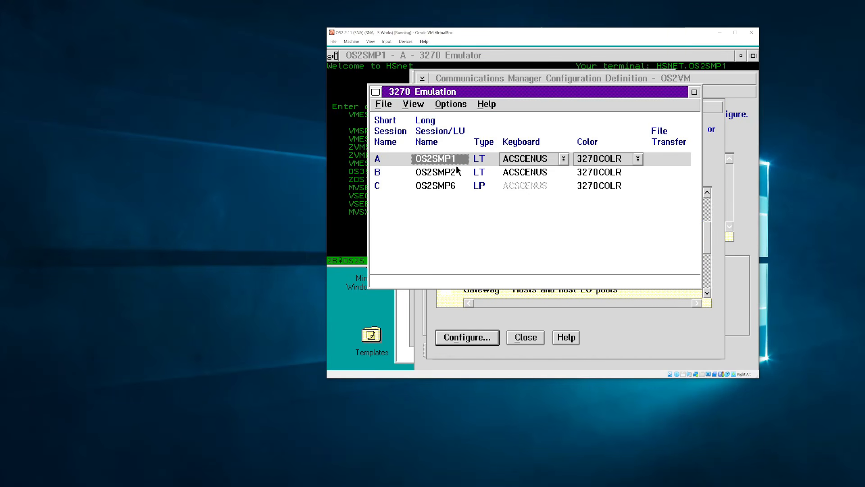
left_click(440, 174)
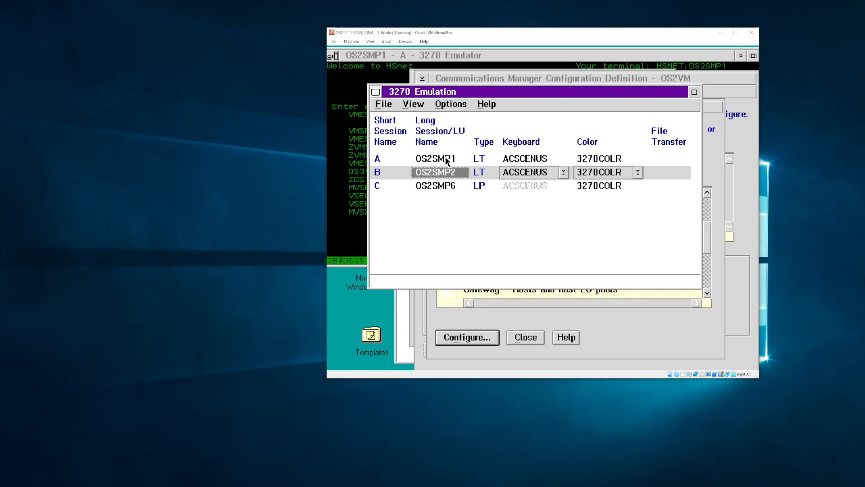
left_click(447, 160)
left_click(452, 170)
left_click(450, 163)
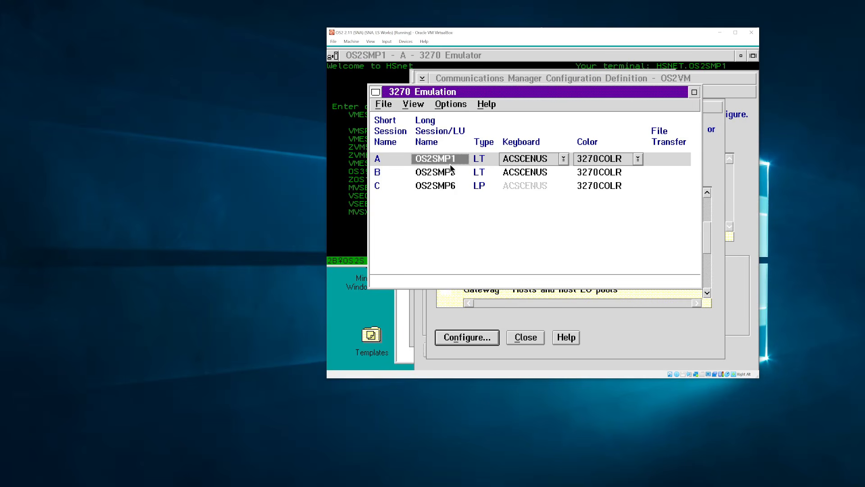
left_click(451, 171)
left_click(452, 186)
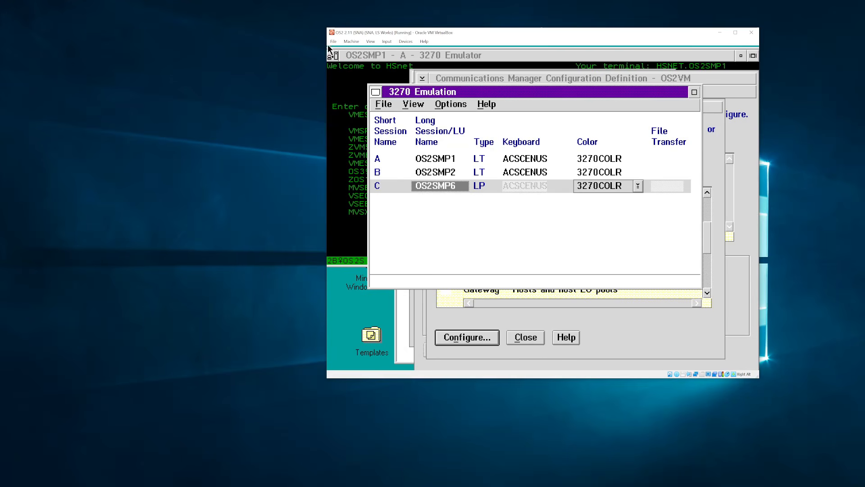
double_click(376, 92)
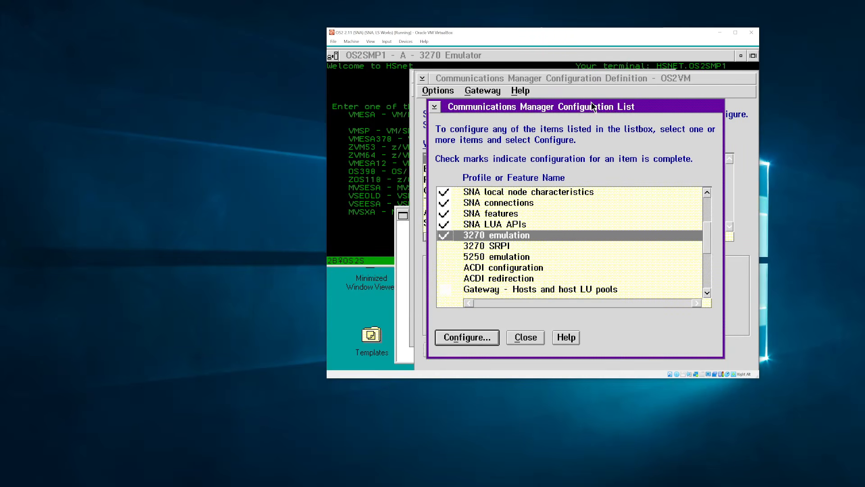
- Close the Configuration List and setup windows and bring the OS2SMP1 emulator session forward
key("alt+space")
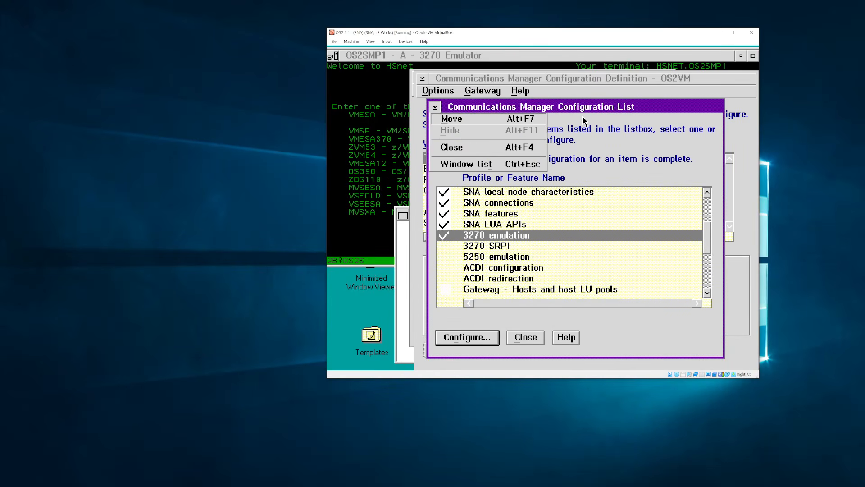
key("c")
key("alt+F4")
key("alt+F4")
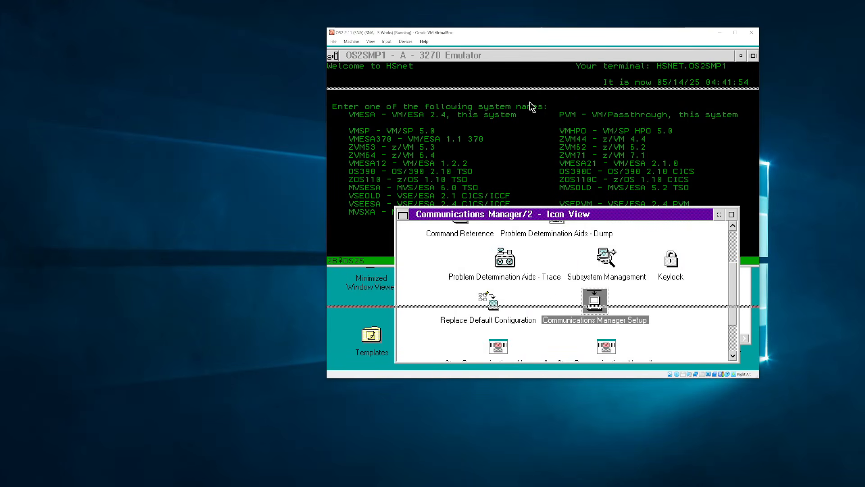
mouse_move(533, 55)
left_mouse_down()
mouse_move(533, 95)
mouse_move(533, 46)
left_mouse_up()
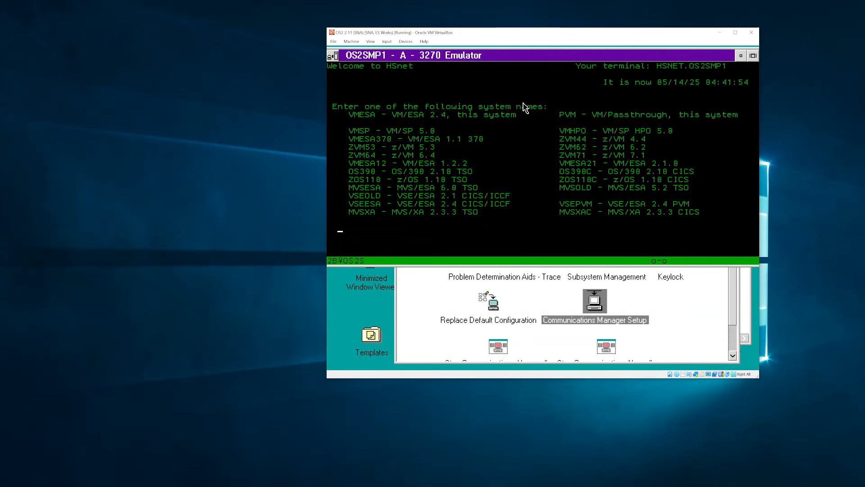
- Connect to the vmesa system and submit the VM user ID
type("vmesa")
key("Return")
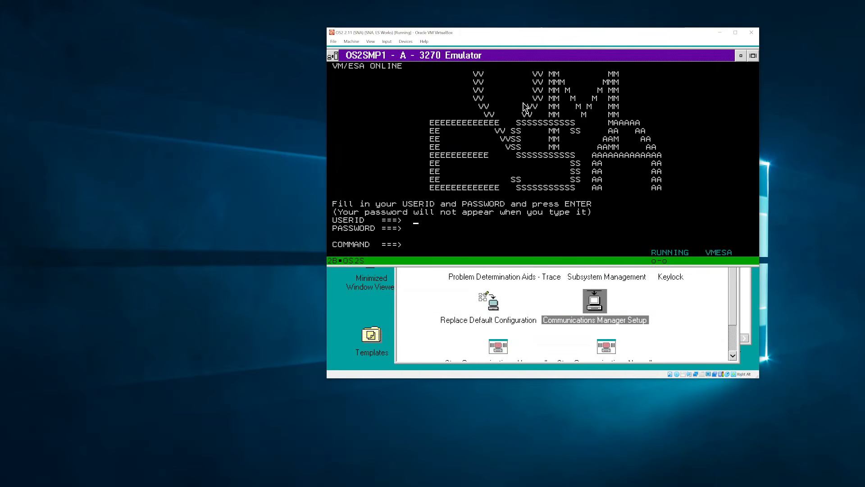
type("wec")
key("Tab")
key("Return")
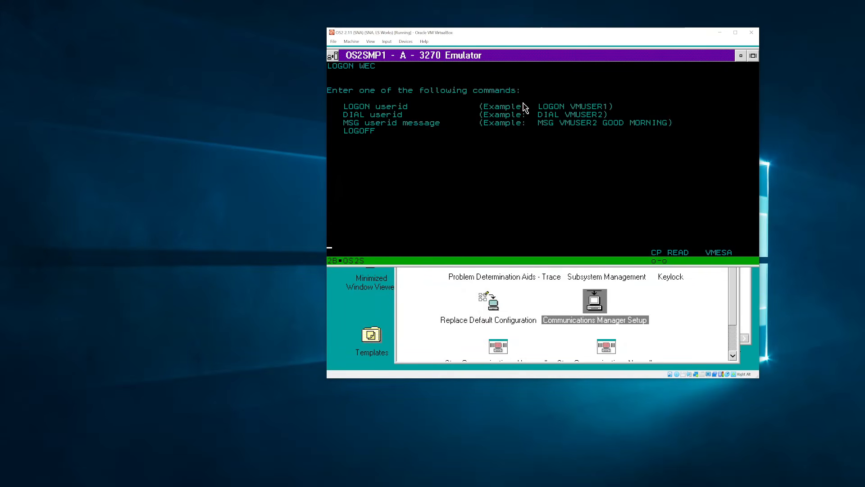
- Reconnect with LOGON <user ID> HERE, enter the password, and continue into OfficeVision/VM
type("logon wec here")
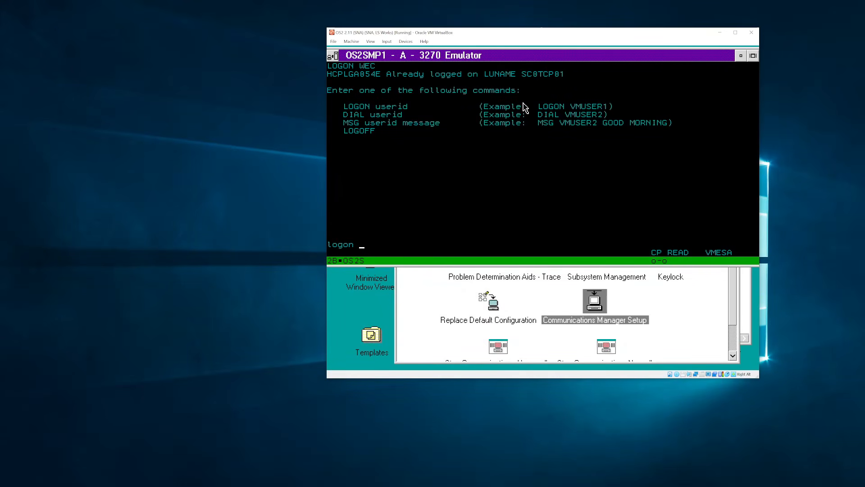
key("Return")
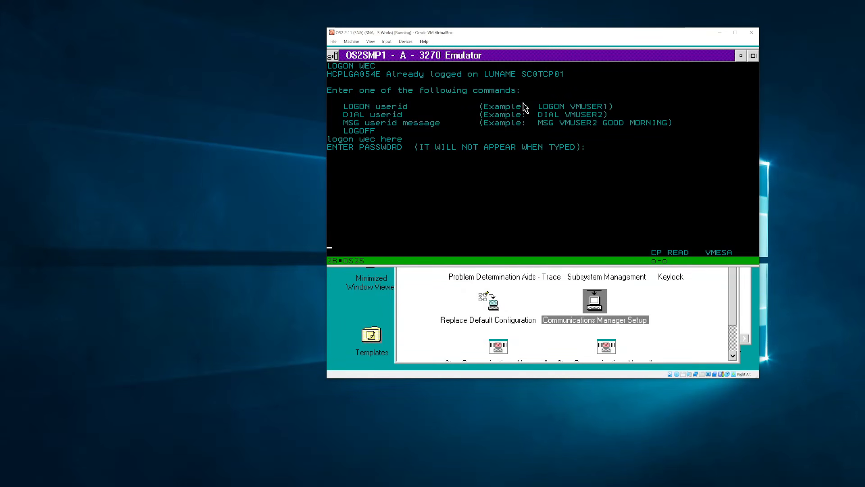
type("***")
key("Return")
key("Pause")
key("Return")
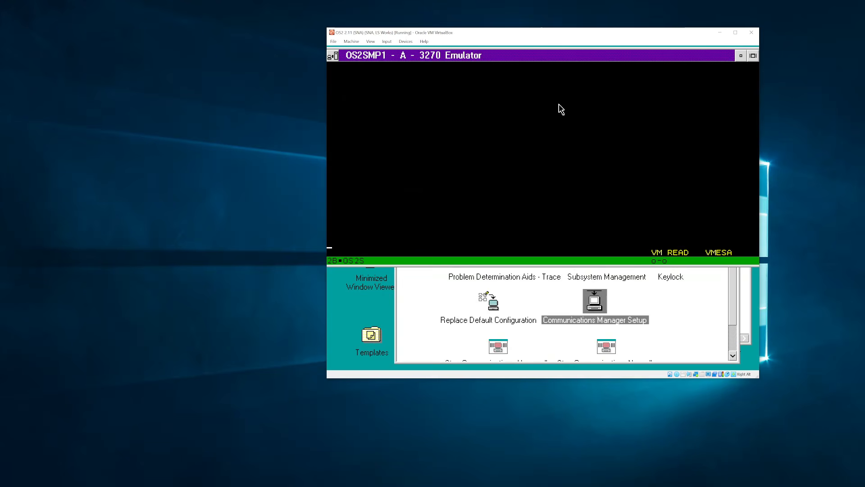
key("Return")
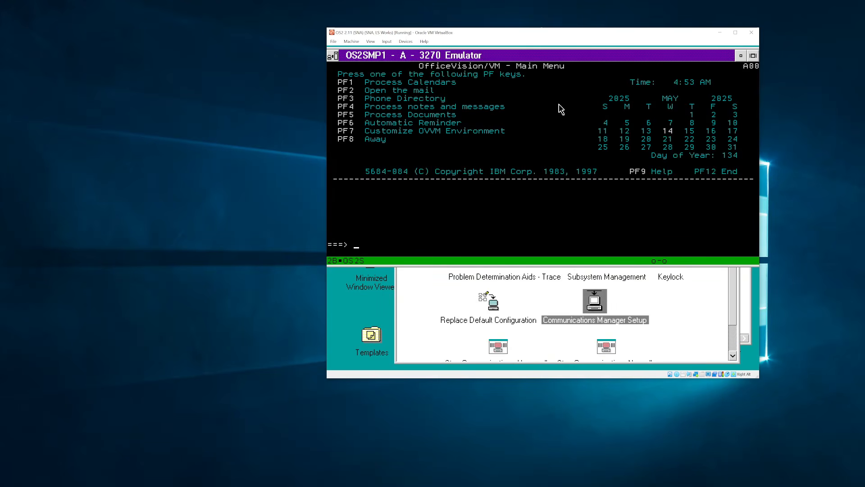
key("F2")
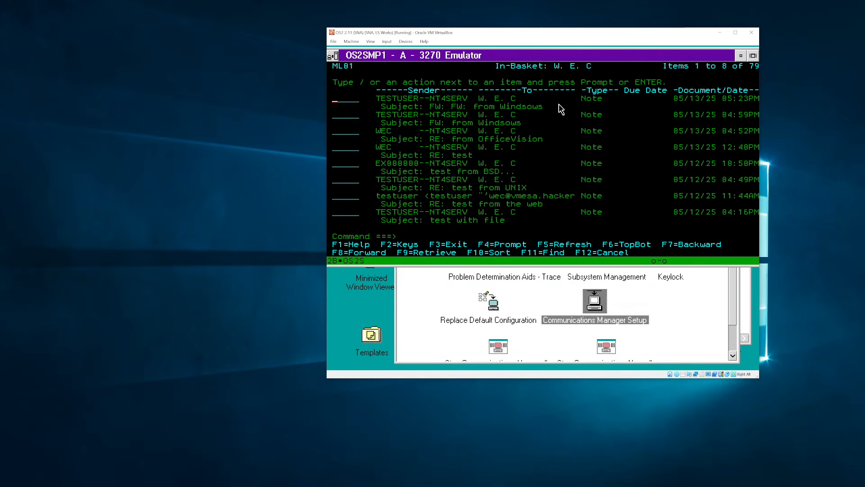
key("F3")
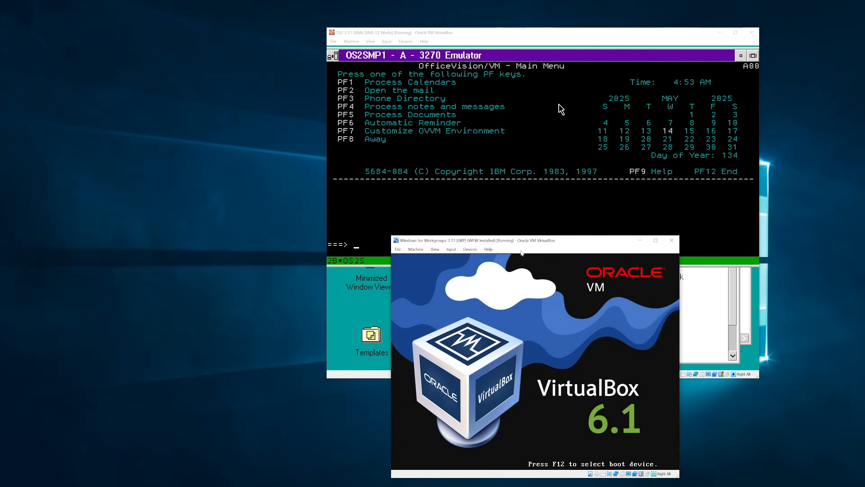
- Move the WfW VM window to the upper left and the MS Net VM window lower down
left_click_drag(540, 241, 191, 69)
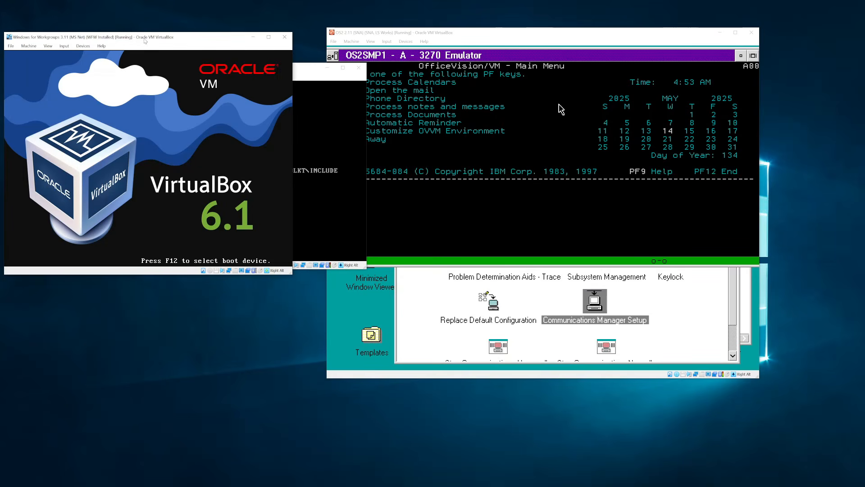
left_click_drag(159, 41, 201, 232)
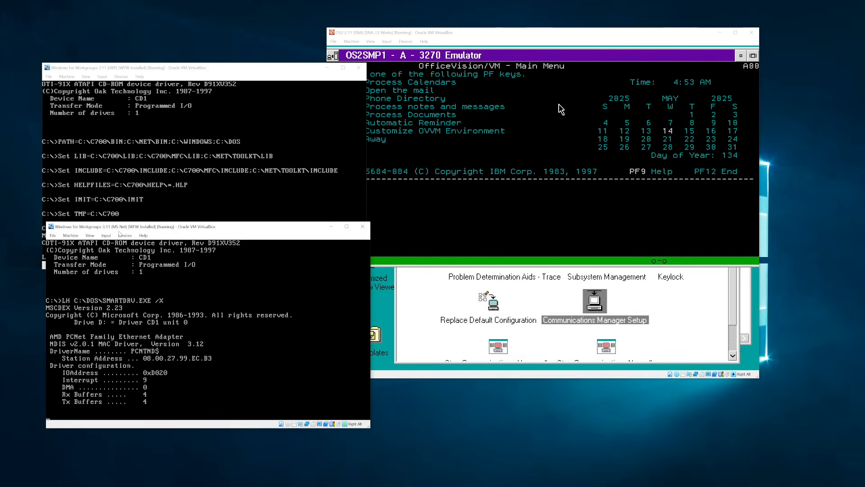
- Mount the NTENT40A CD image, break out of the logon batch, and list drive D
left_click(125, 236)
mouse_move(148, 244)
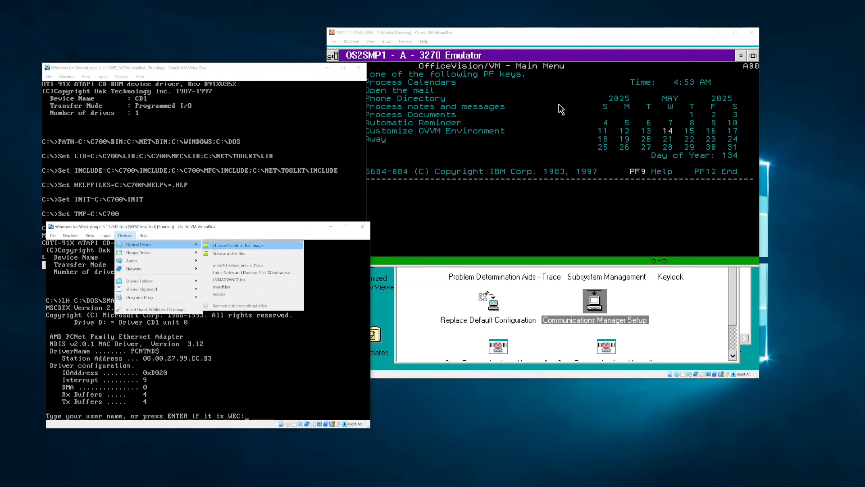
left_click(237, 265)
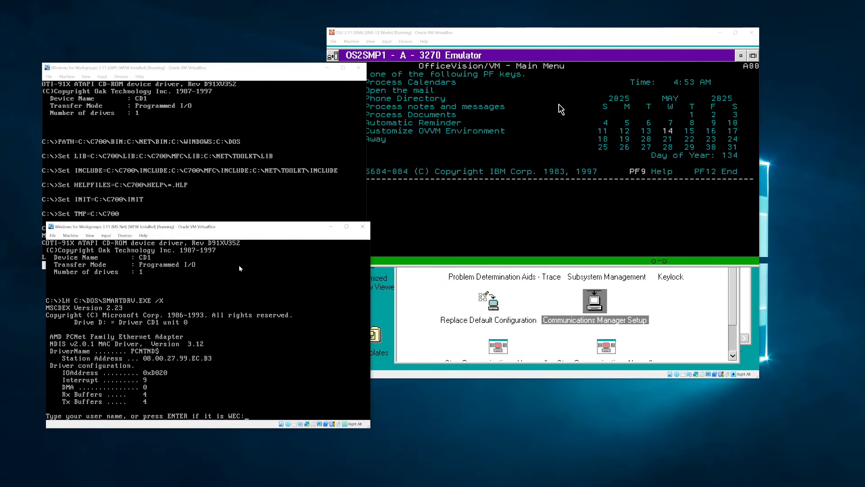
key("ctrl+c")
type("y")
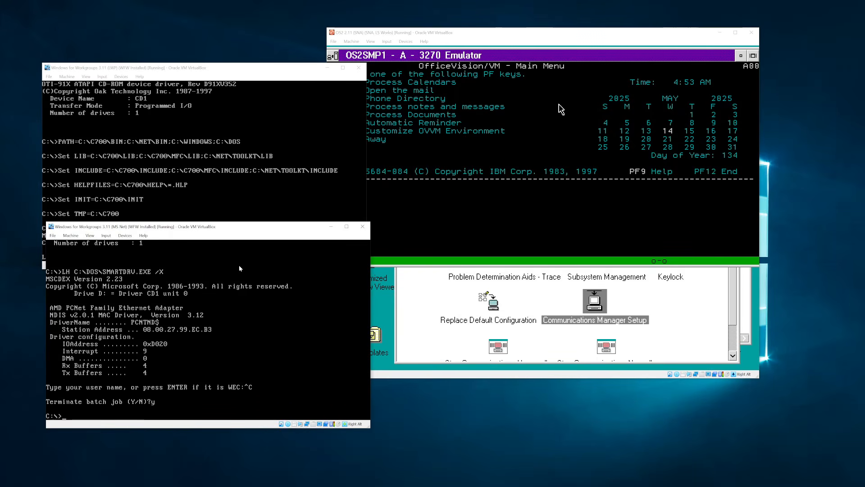
type("d:")
key("Return")
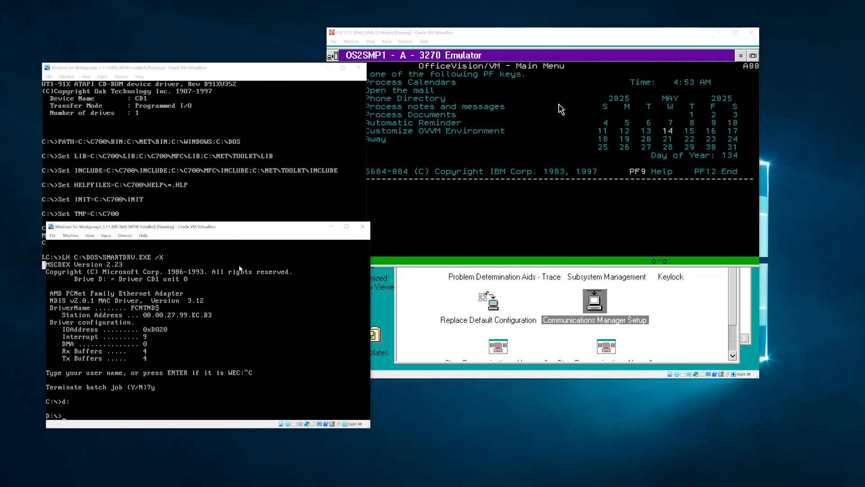
type("dir")
key("Return")
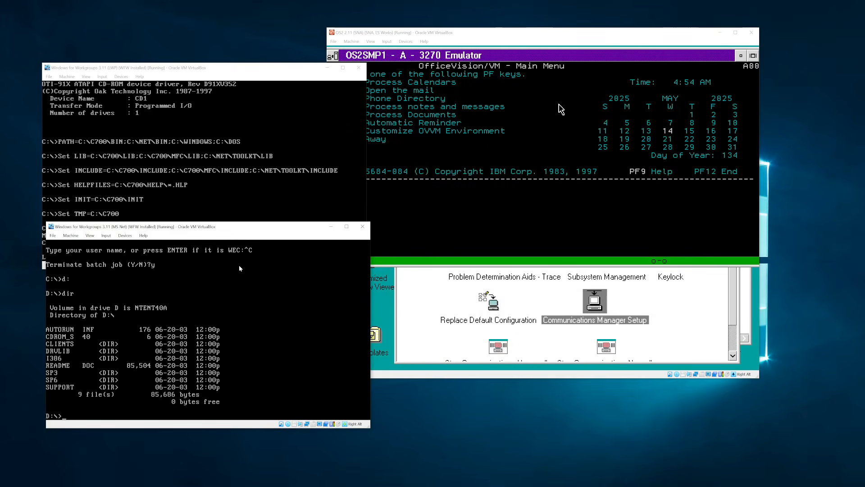
- Enter D:\CLIENTS and its RAS subfolder, listing the contents of each
type("cd client")
key("Return")
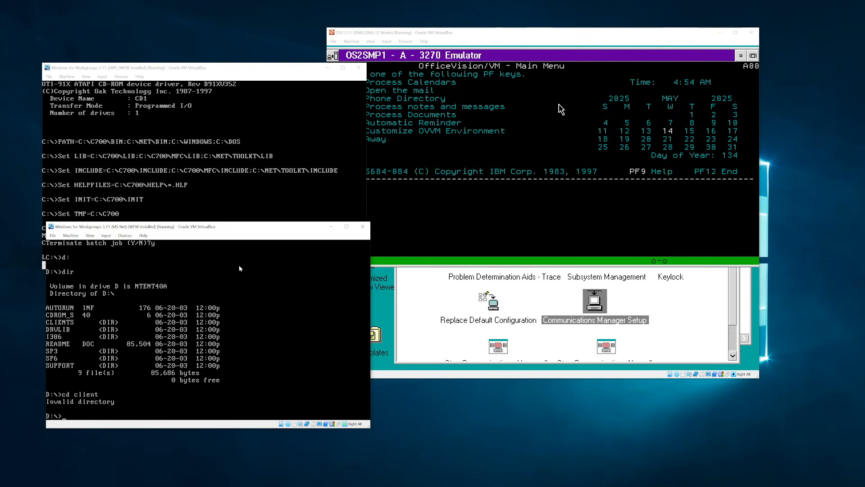
type("cd clients")
key("Return")
type("dir")
key("Return")
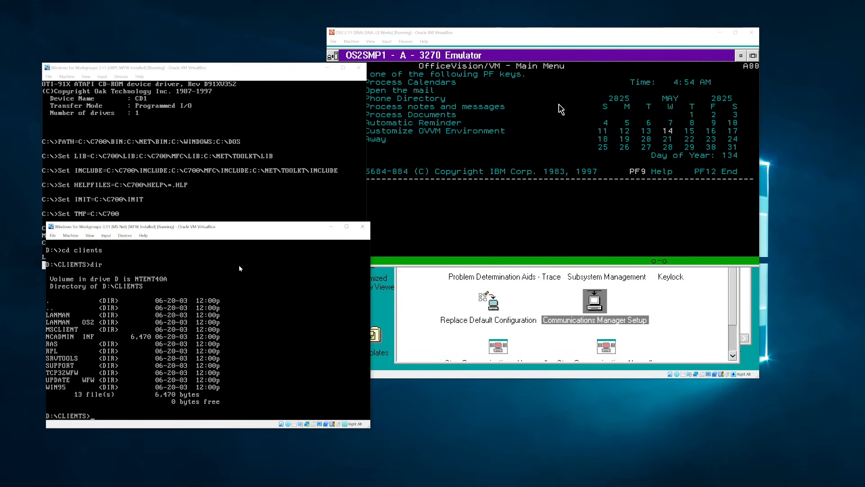
type("cd ras")
key("Return")
type("dior")
key("Return")
type("dor")
key("Return")
type("dir")
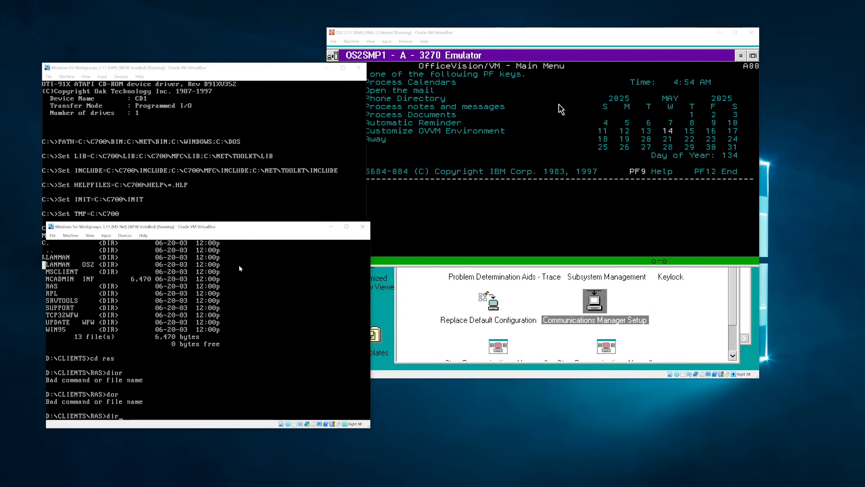
key("Return")
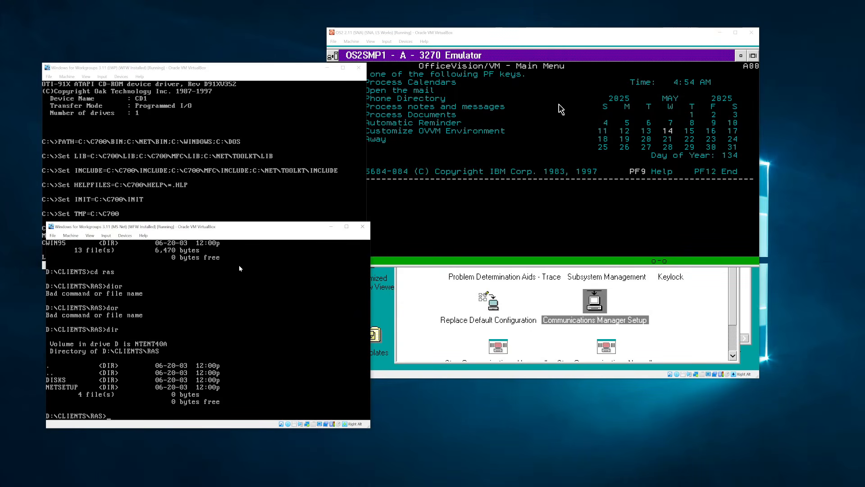
- List CLIENTS in wide format (LANMAN, MSCLIENT, WIN95) and return to drive C
type("cd ..")
key("Return")
type("dir /w")
key("Return")
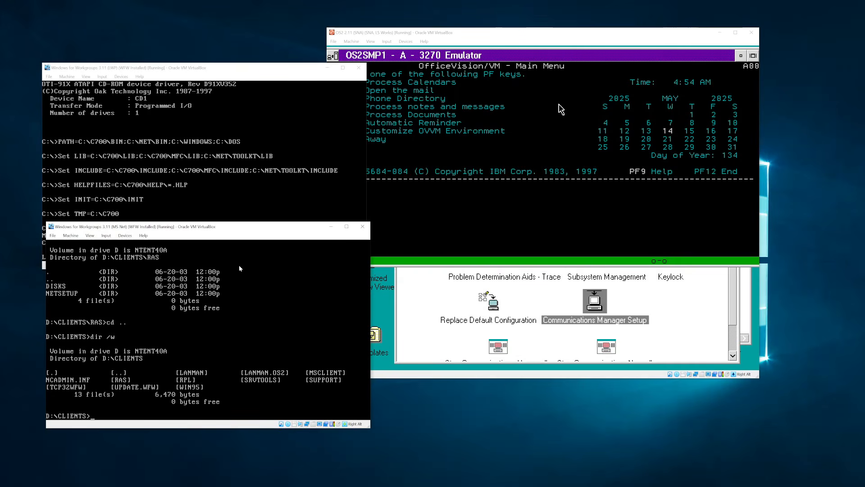
type("c:d")
key("Return")
type("c:")
key("Return")
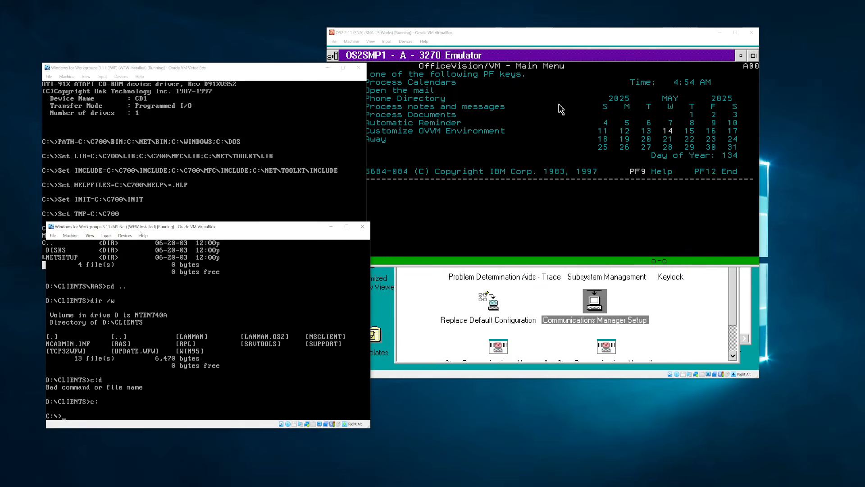
- Insert os2.iso into the VM's CD drive and type the net logon command for nt4domain
left_click(125, 235)
mouse_move(144, 244)
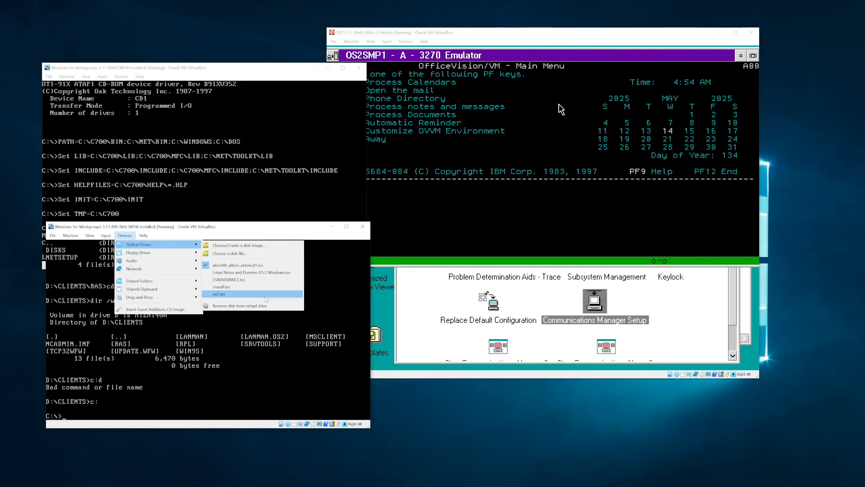
left_click(266, 293)
left_click_drag(260, 233, 265, 256)
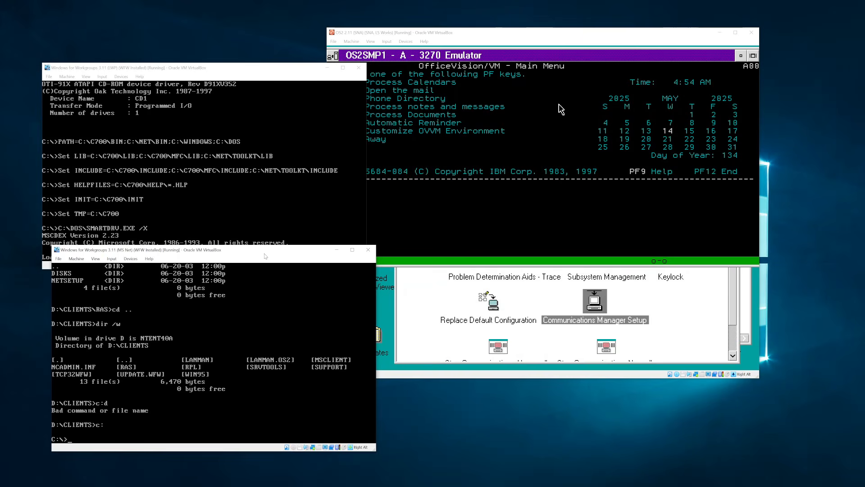
type("net logon wec /domain?nt4domain")
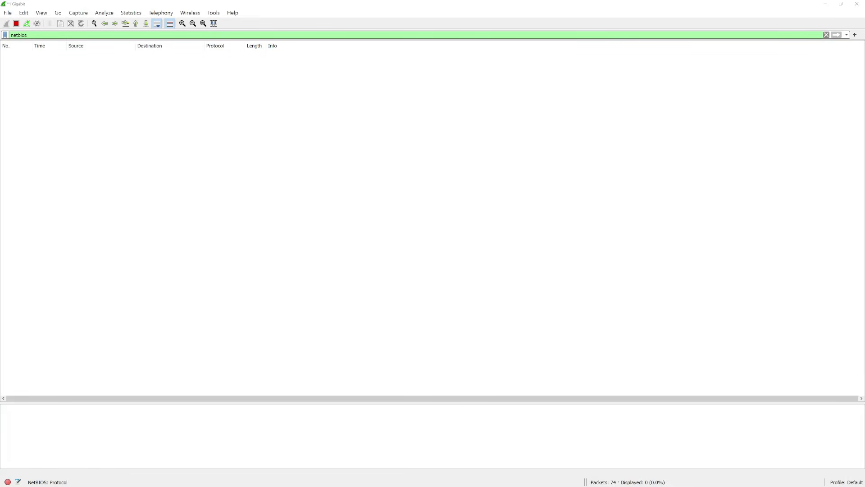
- Log the DOS workstation on to nt4domain with the account password, mapping M: and Z:
key("alt+Tab")
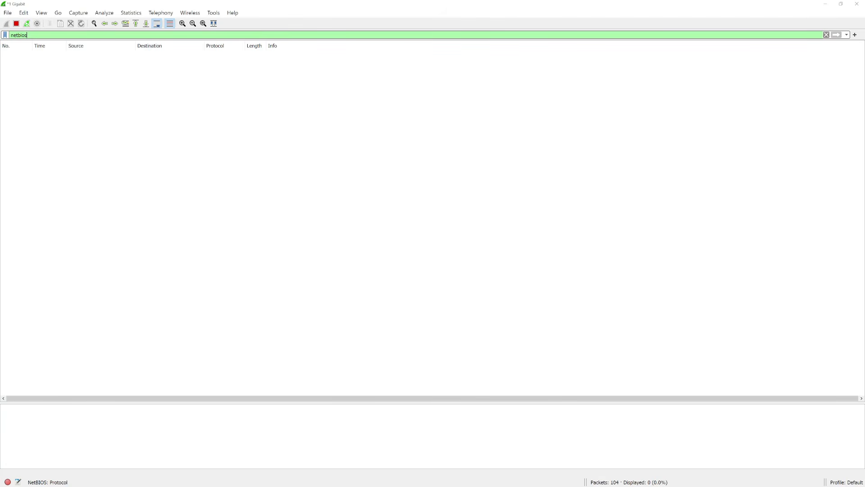
key("alt+Tab")
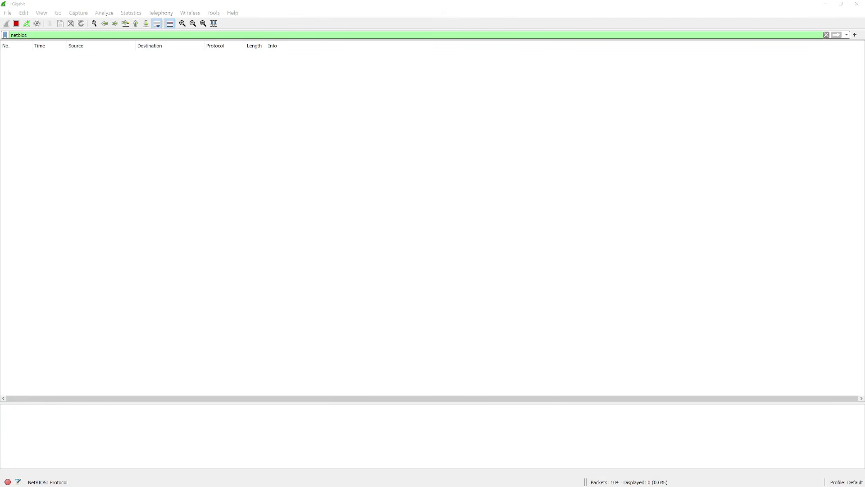
left_click_drag(220, 251, 467, 160)
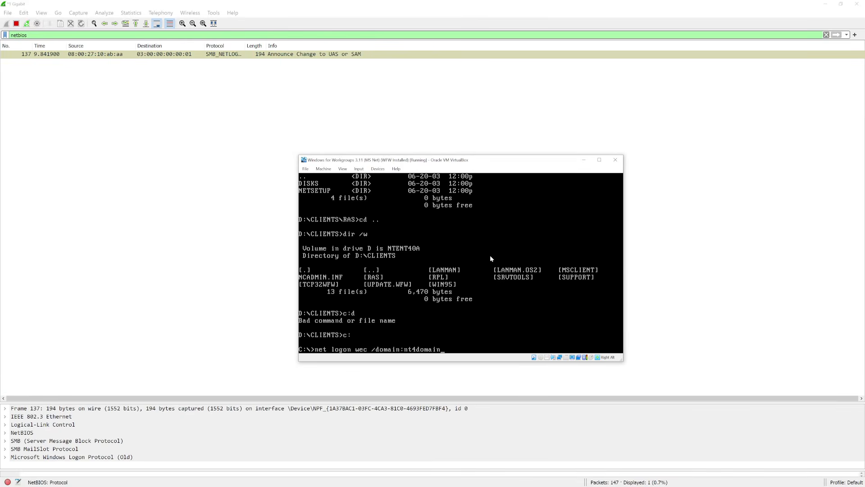
key("Return")
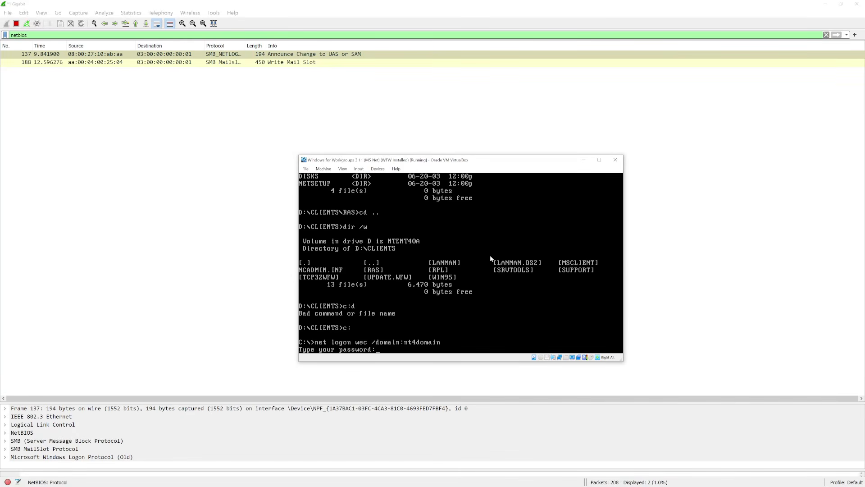
type("********")
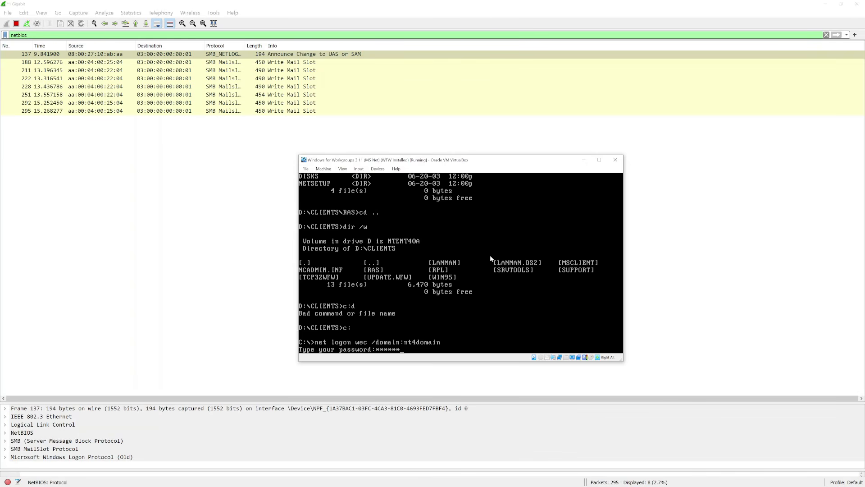
key("Return")
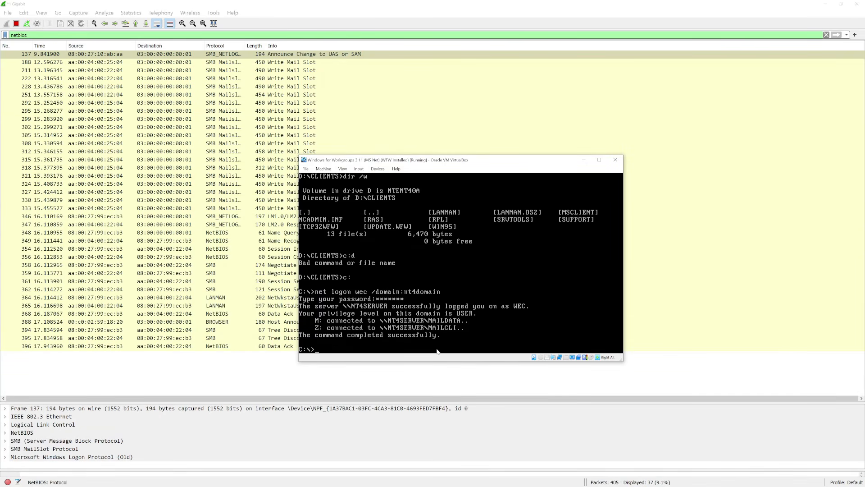
- List NT4SERVER's shared resources with net view \\nt4server
left_click_drag(423, 160, 595, 173)
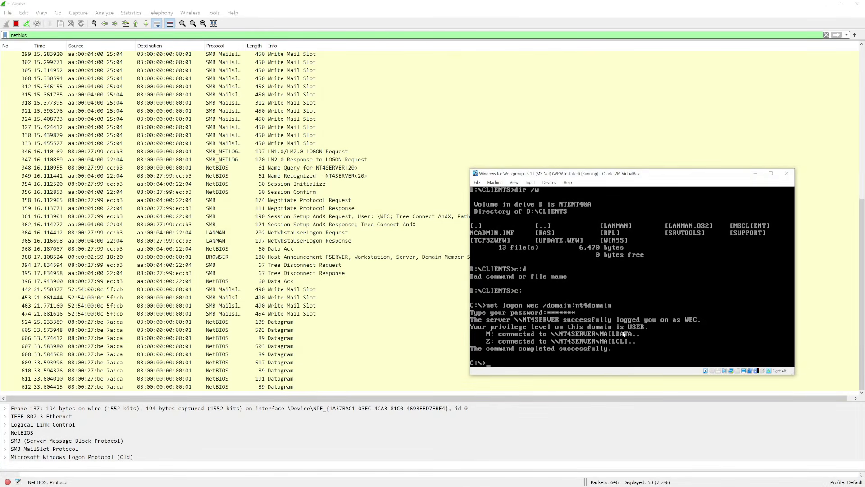
type("net view \\\\nt4server")
key("Return")
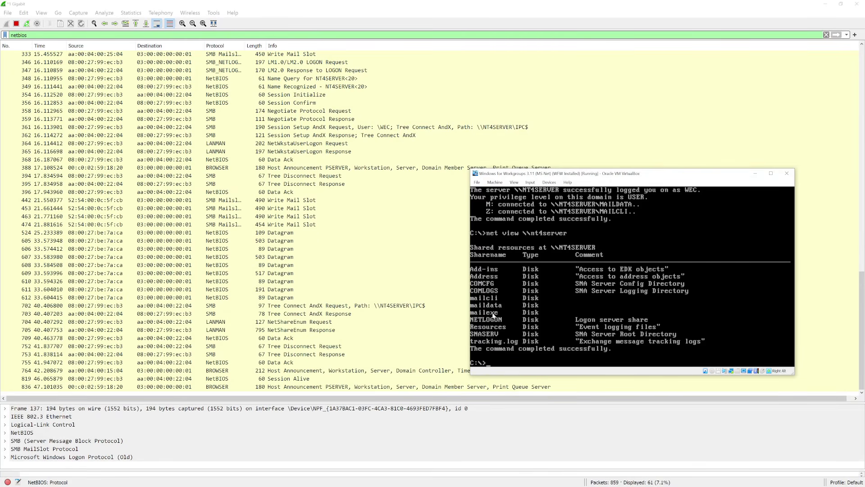
- Map drive Y: to \\nt4server\mailexe, then switch to drive M:
type("net use y: \\\\nt4server\\maio")
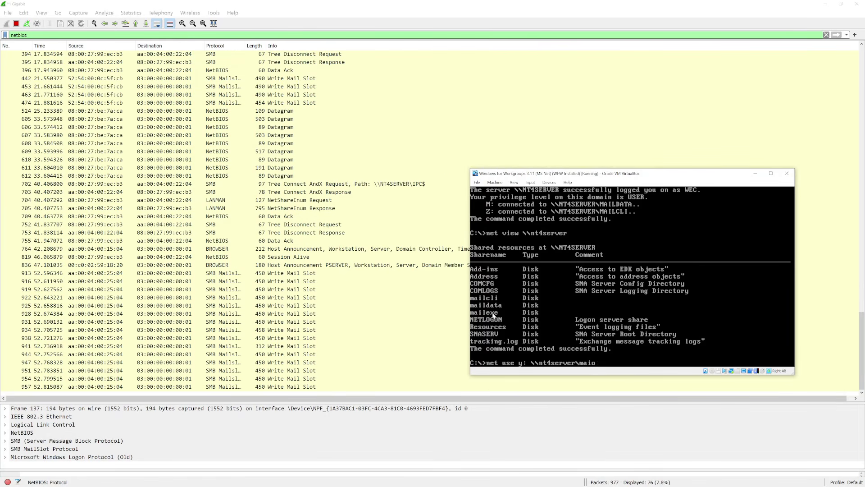
key("BackSpace")
type("lexe")
key("Return")
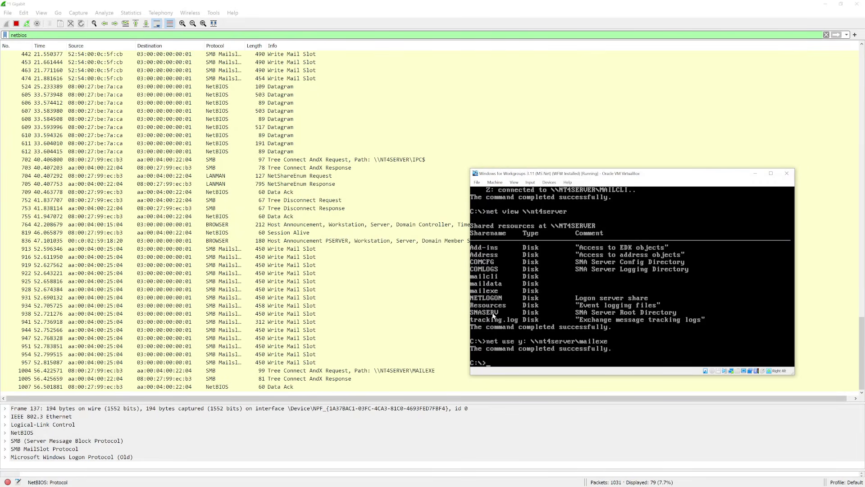
type("m:")
key("Return")
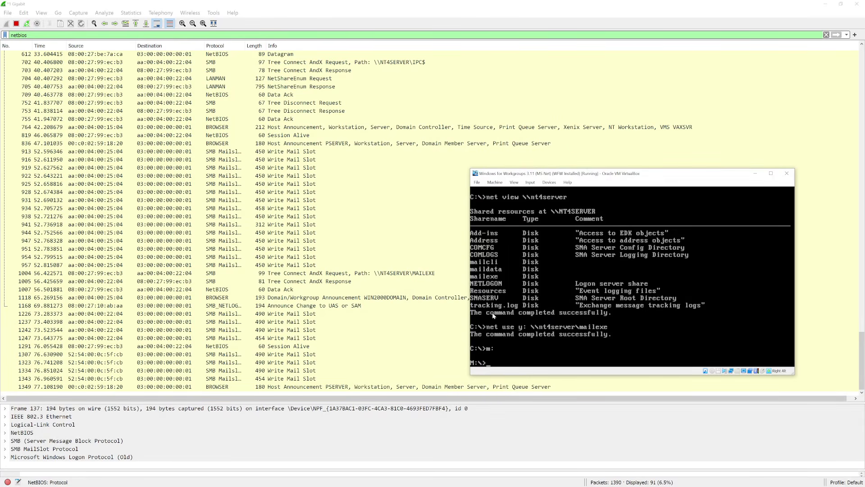
- List drive M:'s mail folders with dir /w, then start Mail from drive Z:
type("dir /w")
key("Return")
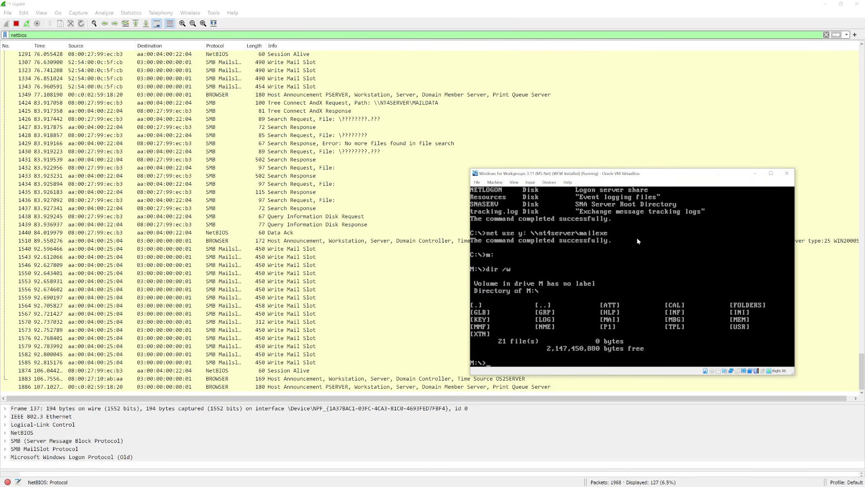
type("z:")
key("Return")
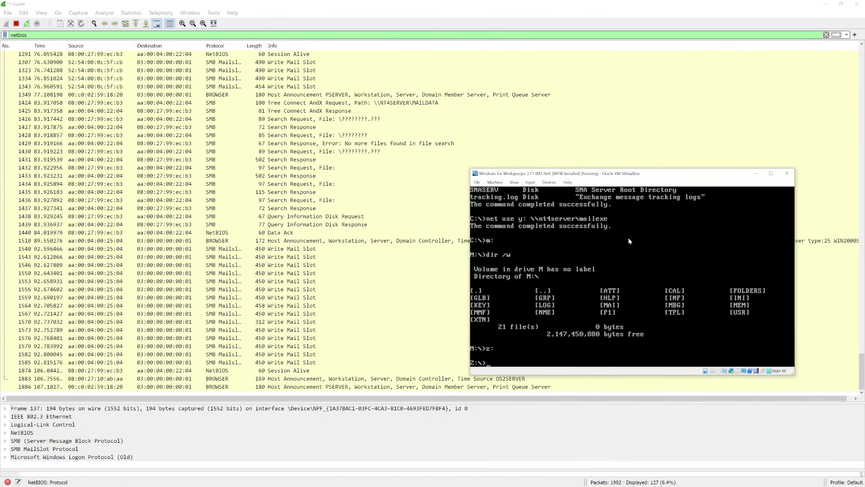
type("mail")
key("Return")
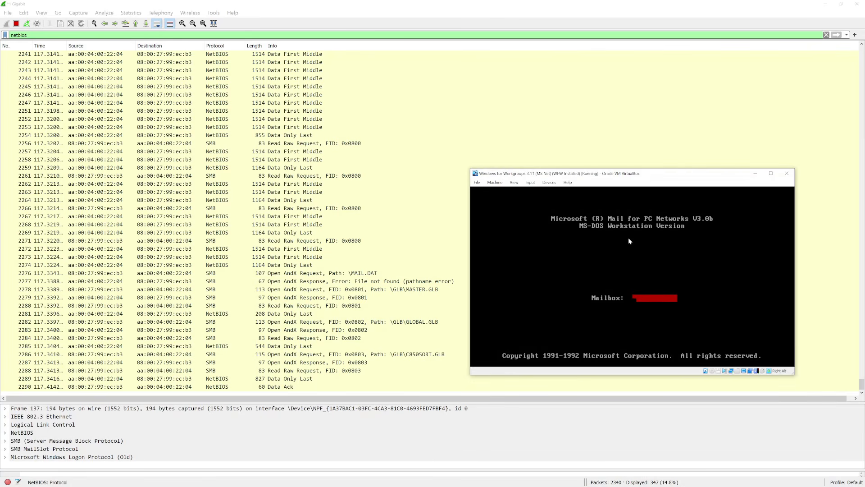
- Sign in to Mail as admin with the password, then bring the second DOS VM into view
type("admin")
key("Return")
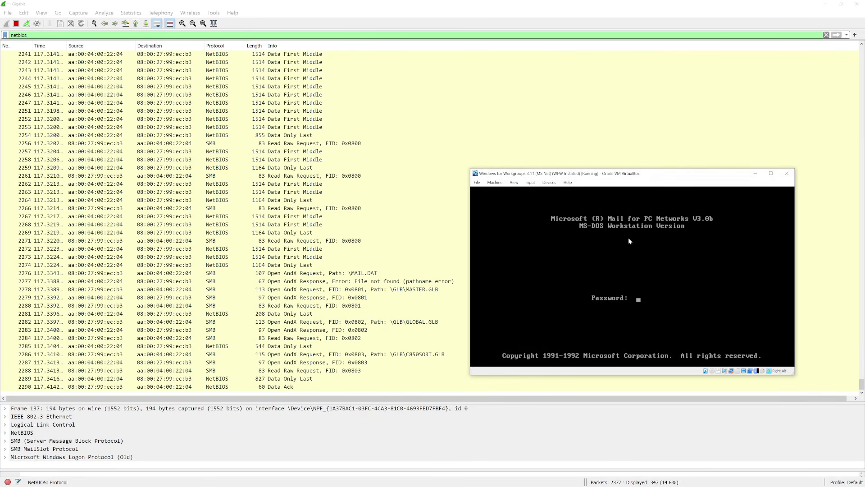
key("Return")
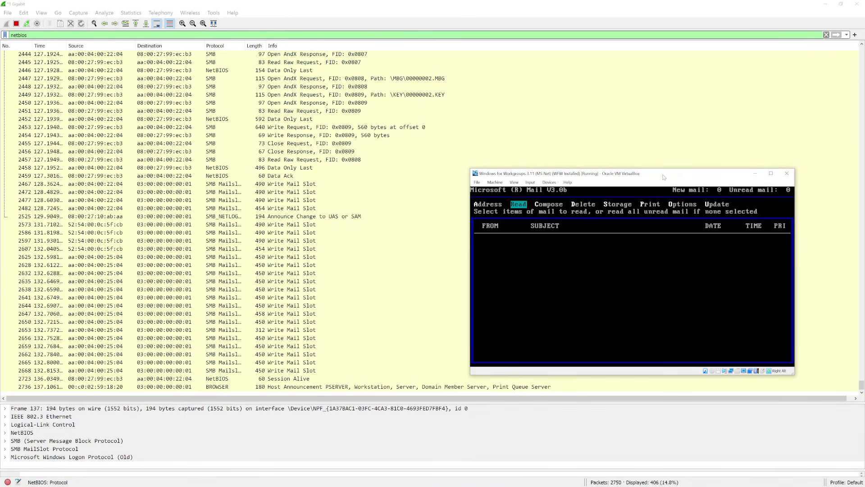
left_click_drag(668, 176, 676, 123)
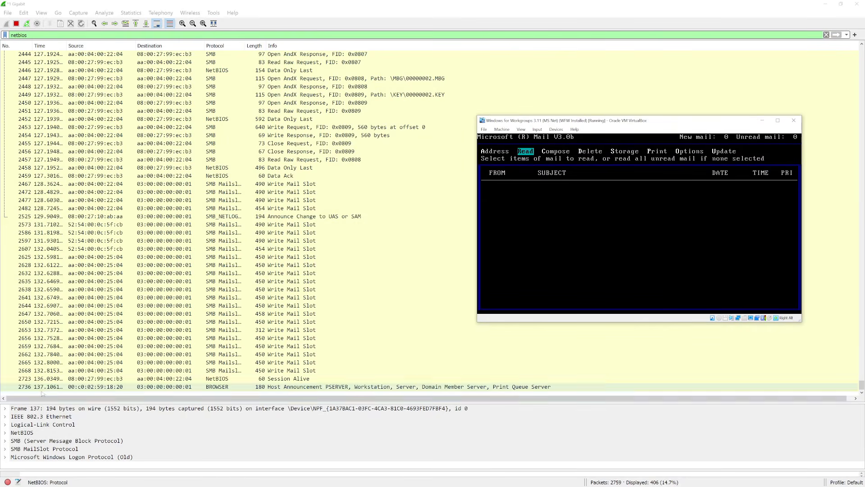
left_click_drag(0, 74, 203, 67)
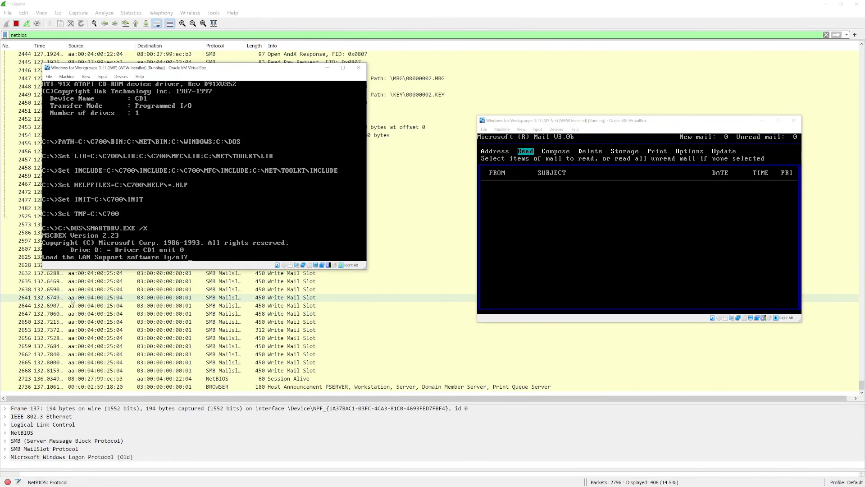
- Answer yes to the LAN Support and SLIP/PPP prompts, then run login from drive F:
key("y")
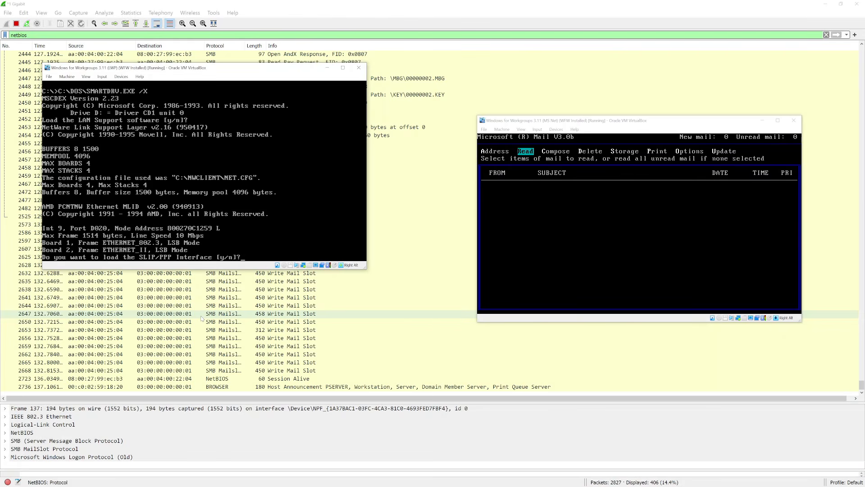
key("y")
key("y")
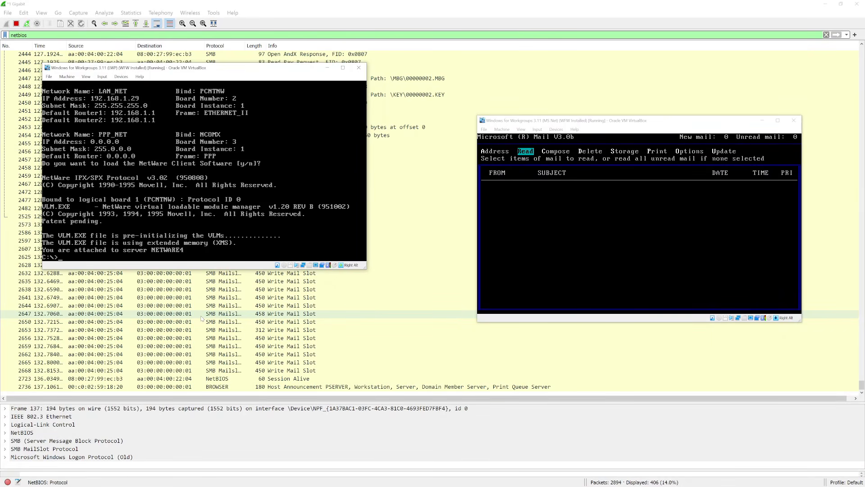
type("f:")
key("Return")
type("logi")
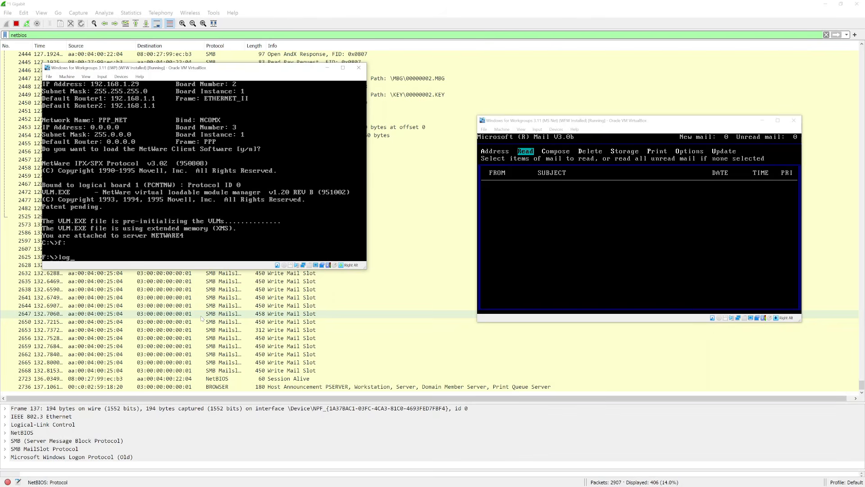
key("Return")
type("login")
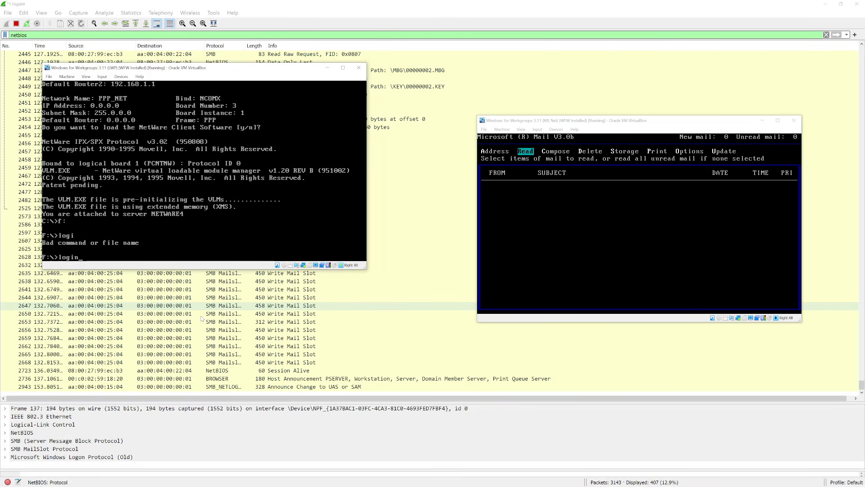
key("Return")
- Log in to NetWare with the user name and password, running the login script
type("wecc")
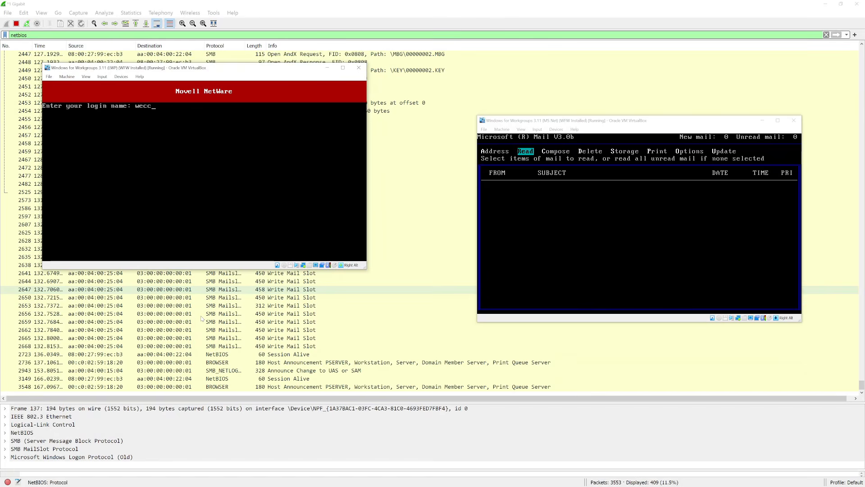
key("Return")
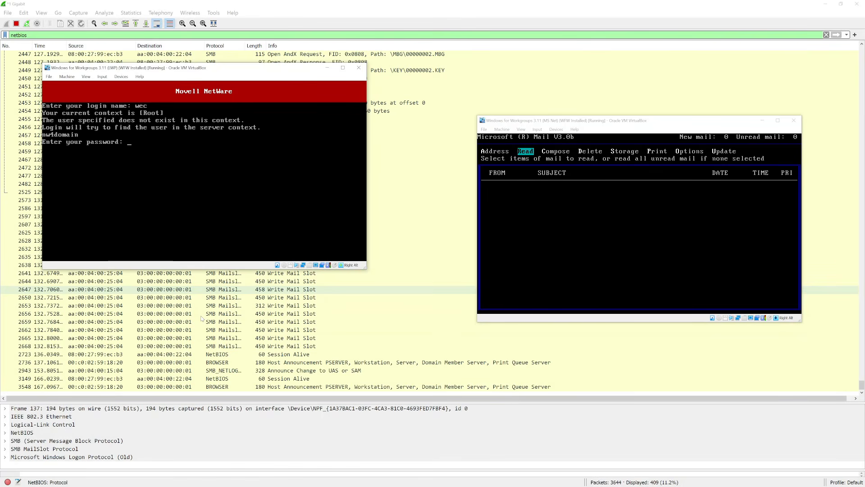
key("Return")
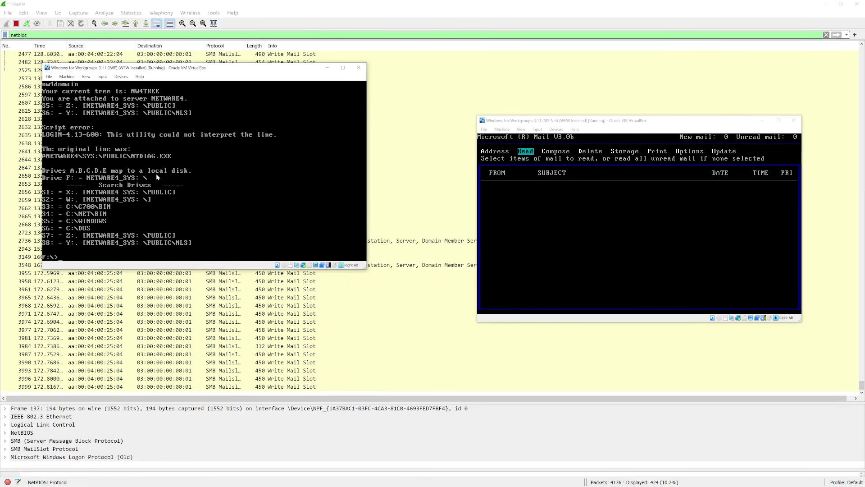
- Browse drive F: and its LOGIN folder, listing all files and EXE files, then return to C:
type("f:")
key("Return")
type("dir")
key("Return")
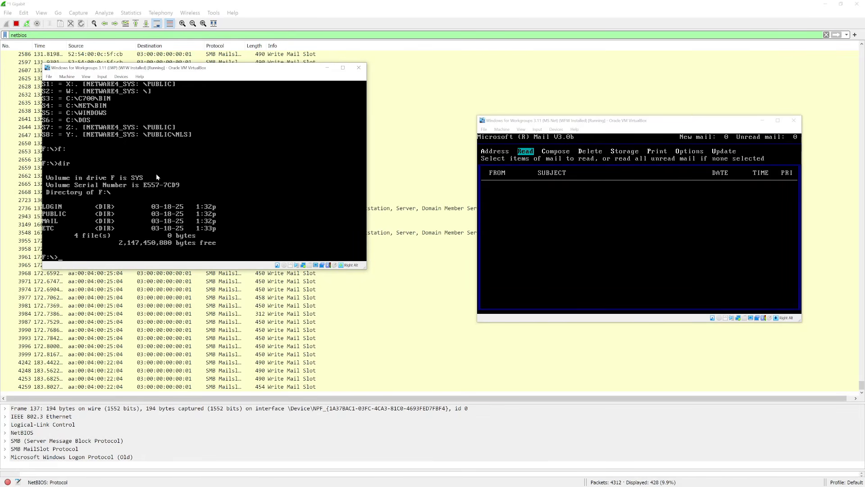
type("cd login")
key("Return")
type("di")
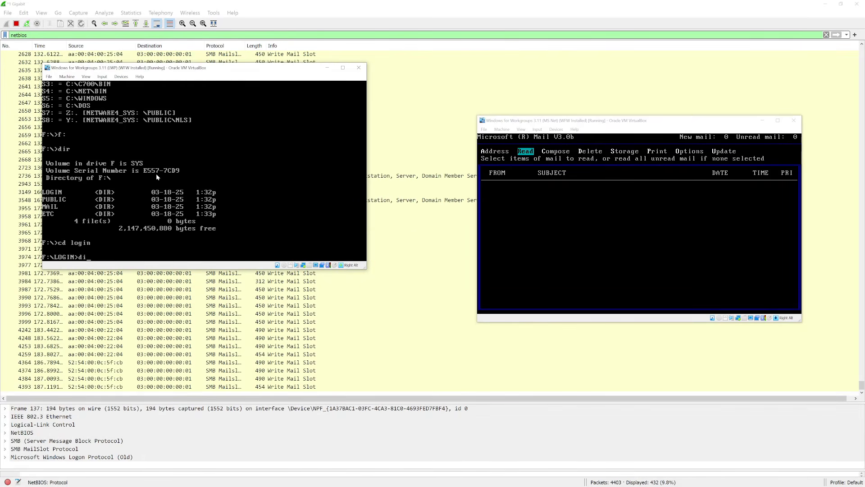
type("r")
key("Return")
type("dir /w *.e")
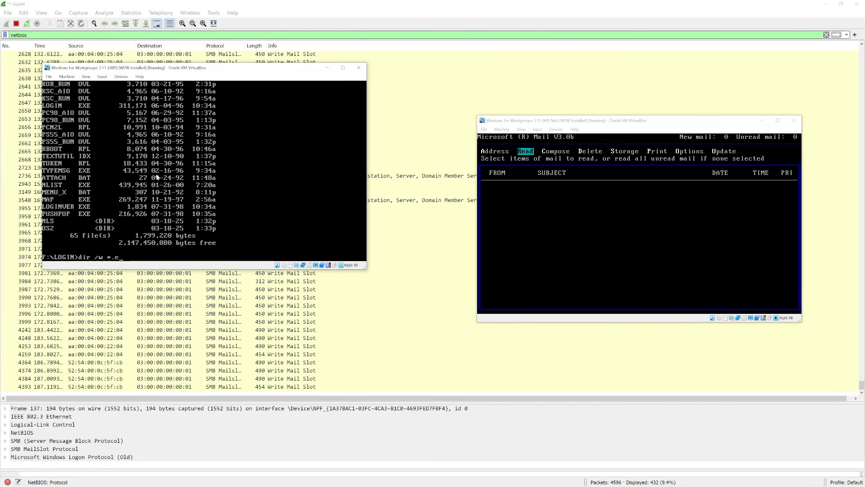
type("xe")
key("Return")
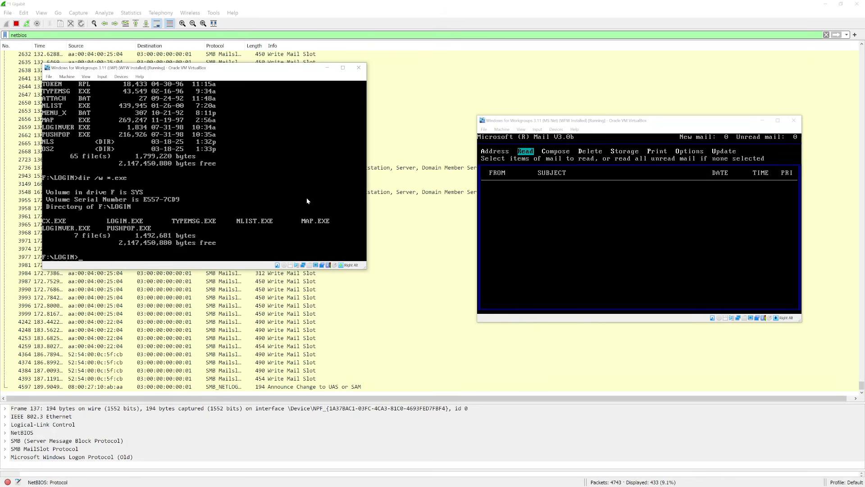
type("c:")
key("Return")
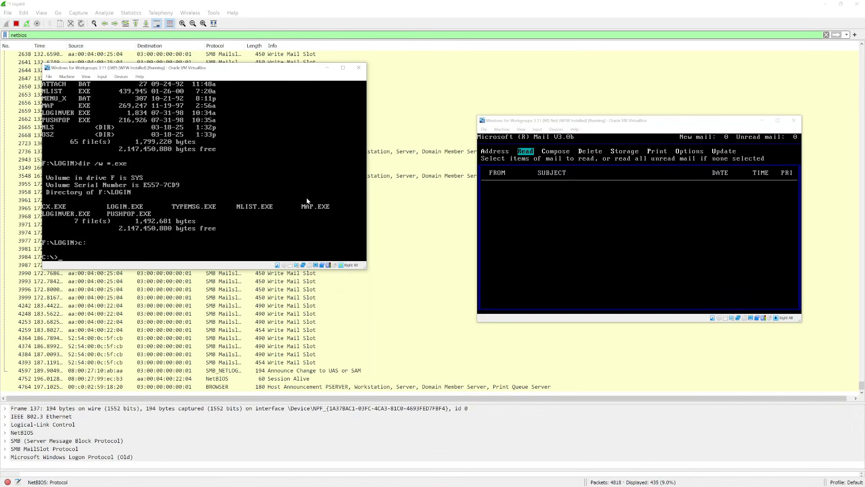
- Map drive V: to NETWARE4_VOL1:\, list its contents, and return to C:
type("map")
key("Return")
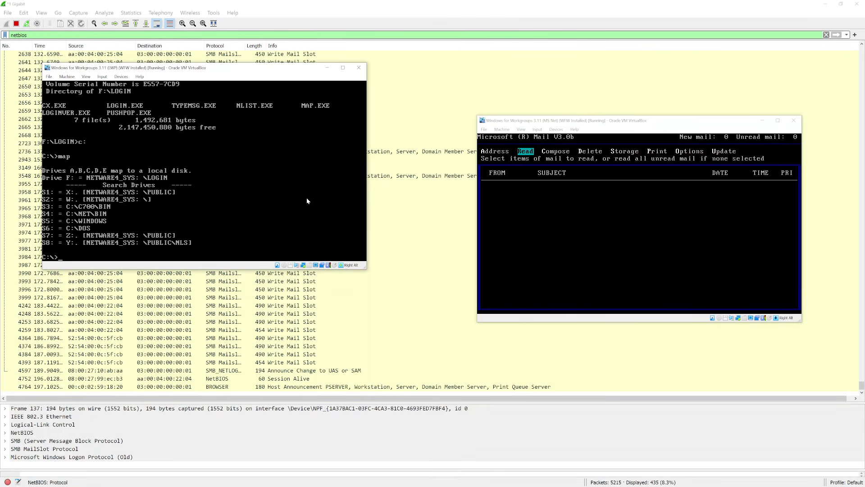
type("map v:=netware4_vol1:\\")
key("Return")
type("v:")
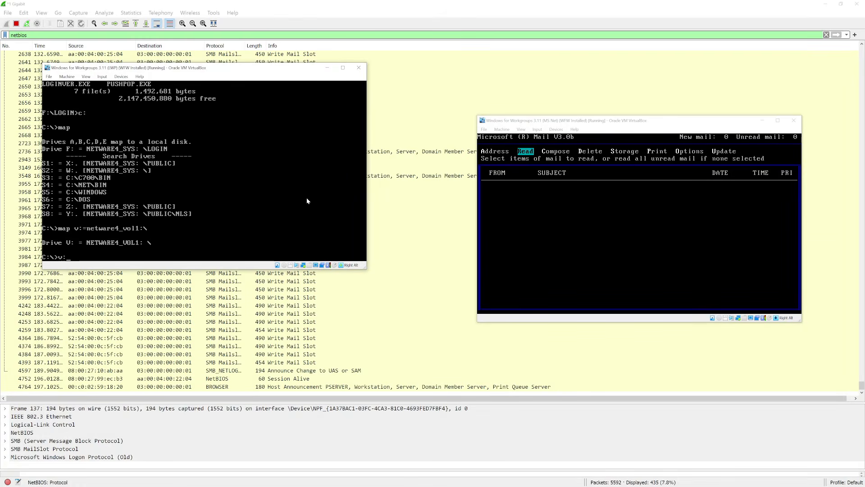
key("Return")
type("dir")
key("Return")
type("c:")
key("Return")
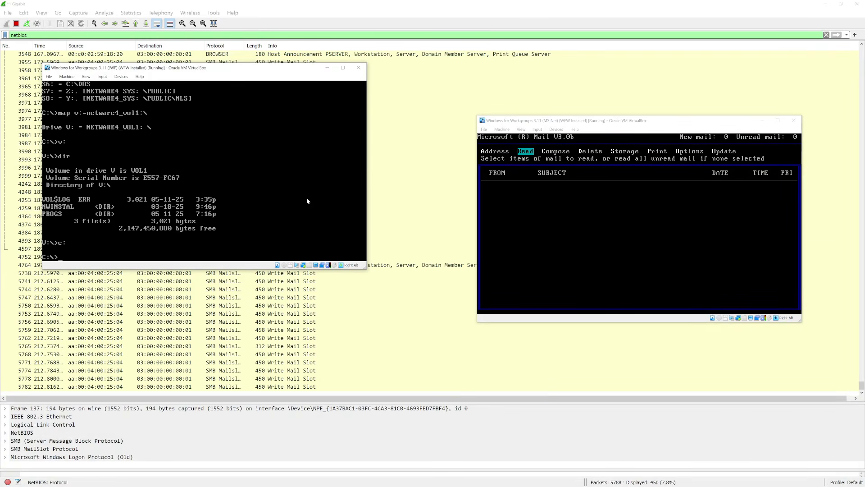
- Start Windows for Workgroups and sign in to Microsoft Exchange with the password
type("win")
key("Return")
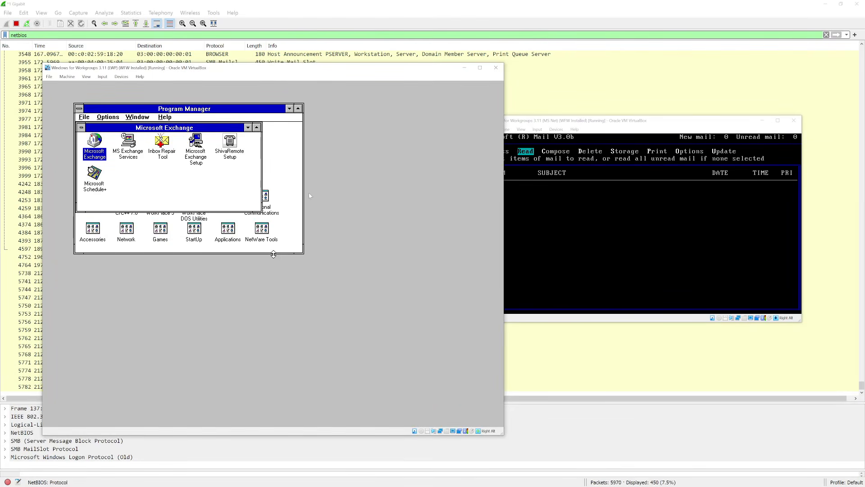
key("Return")
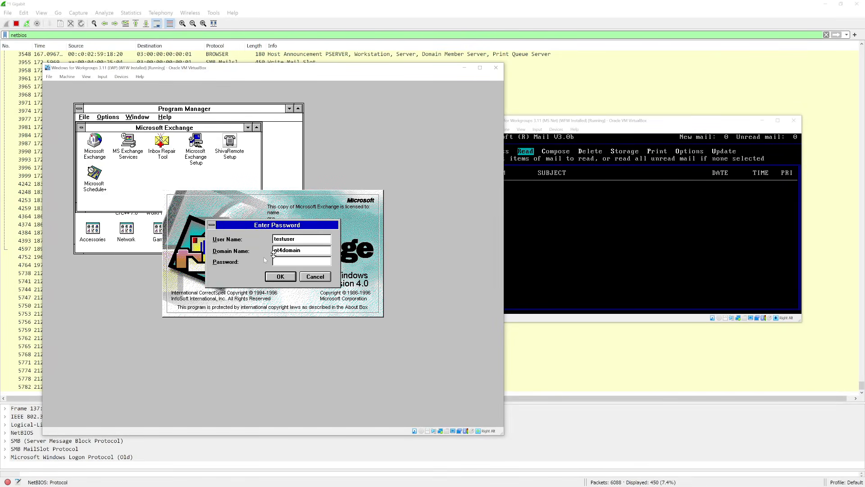
type("****")
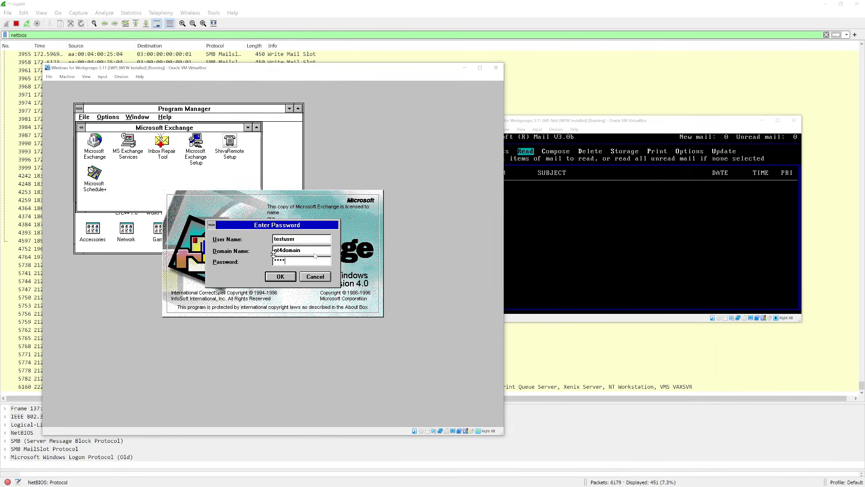
type("*****")
key("Return")
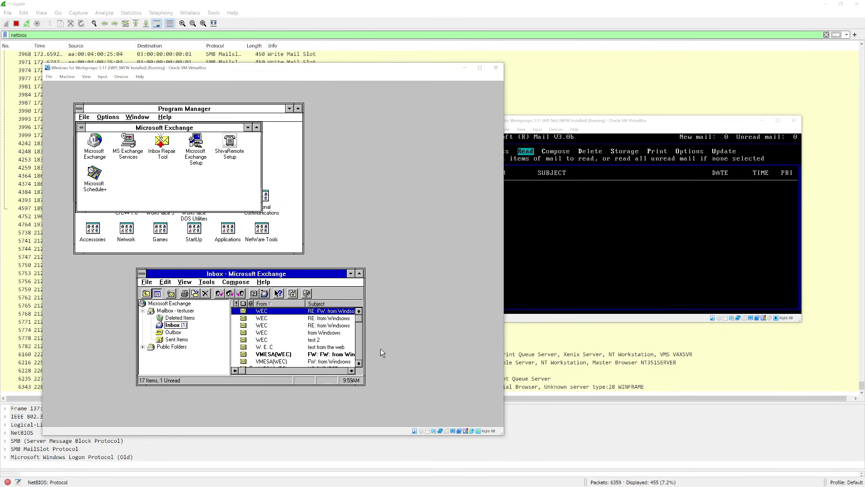
- Select all 17 Inbox messages and delete them into Deleted Items
left_click(359, 353)
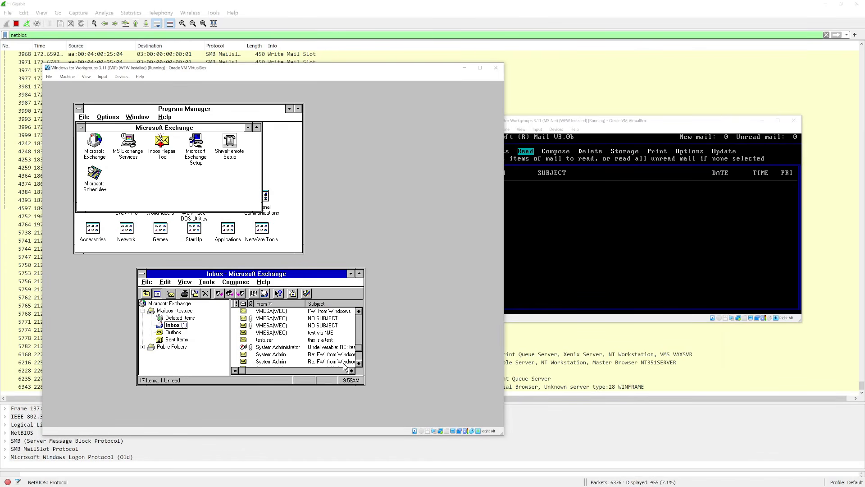
left_click(361, 356)
left_click(341, 361, "shift")
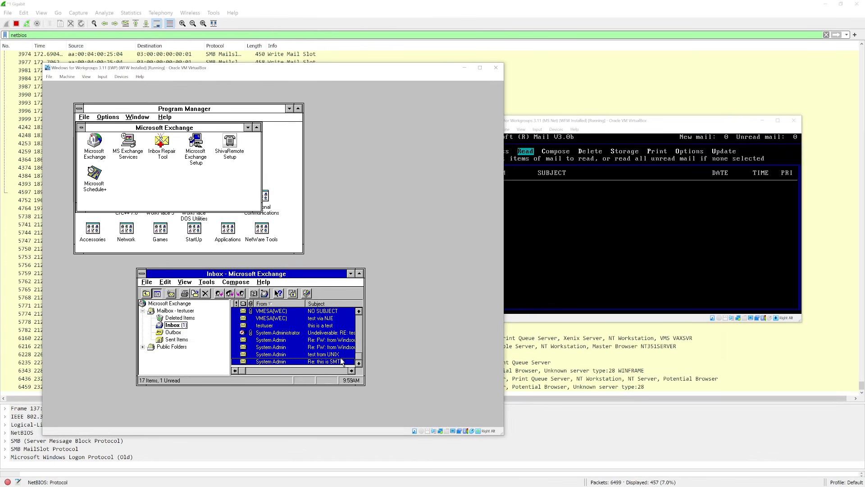
left_click(208, 296)
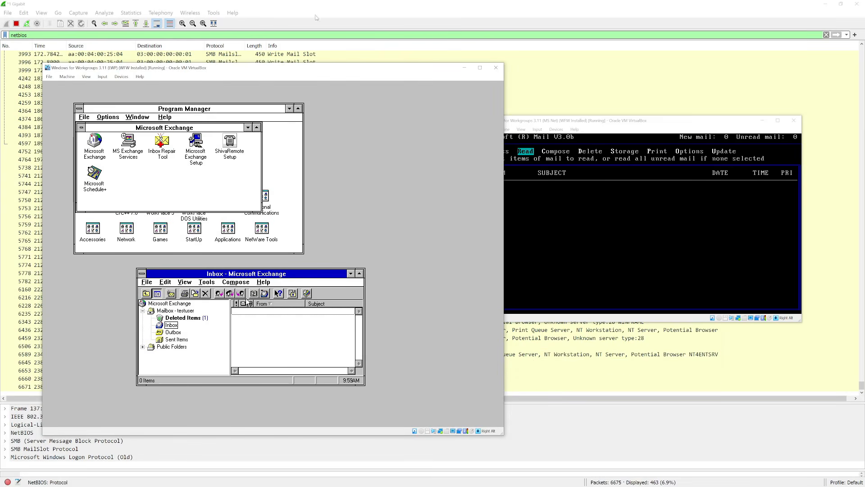
left_click_drag(346, 73, 325, 66)
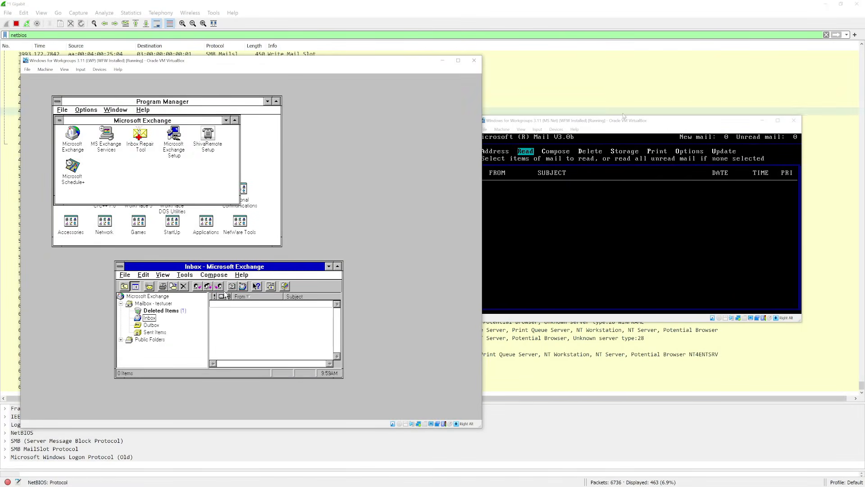
- Unlock the NT 4 workstation via Ctrl+Alt+Del using the administrator password
left_click_drag(630, 122, 654, 84)
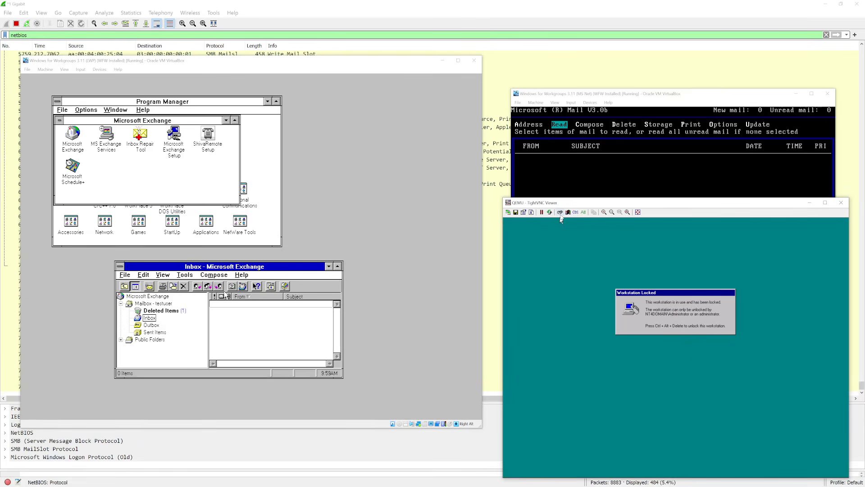
left_click(559, 213)
type("******")
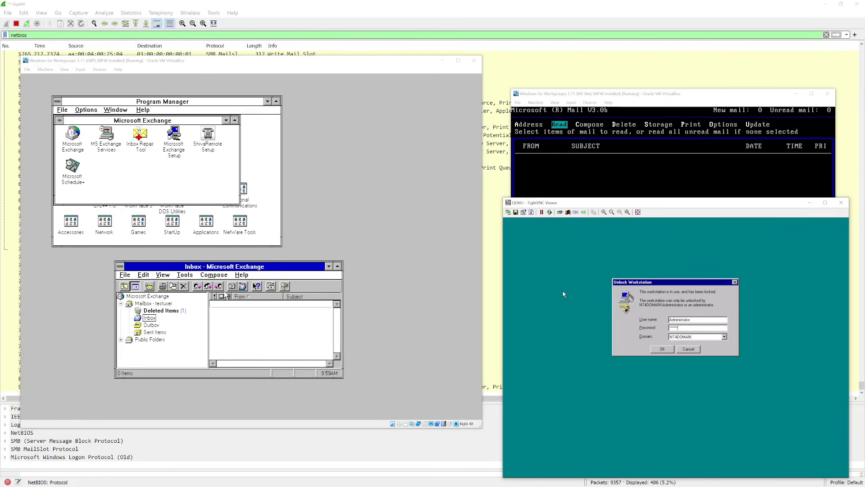
key("Return")
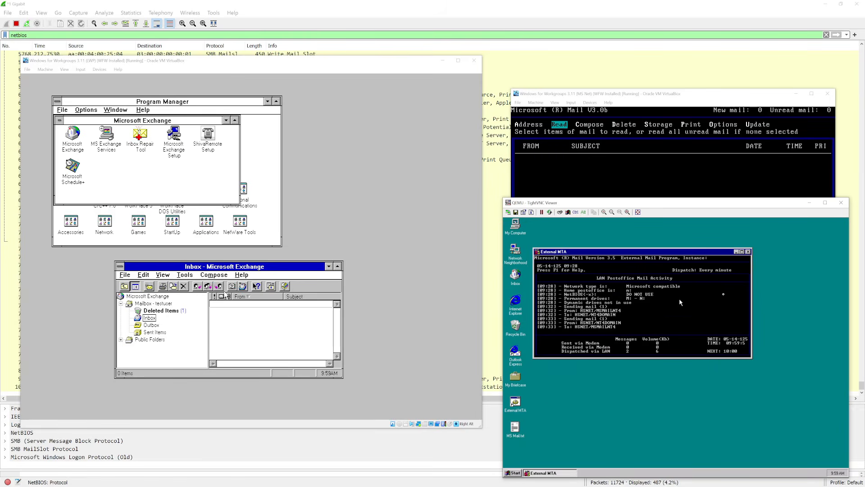
- Open drive D: from My Computer and look inside the Maildata folder
left_click(513, 236)
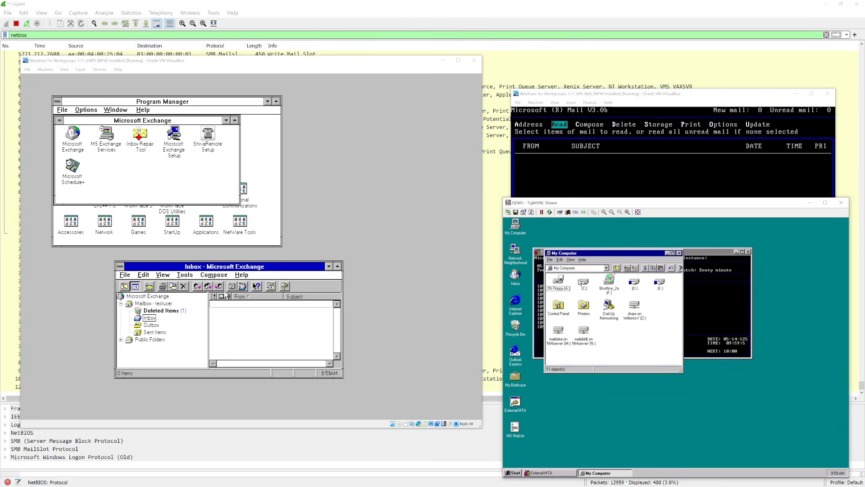
double_click(632, 280)
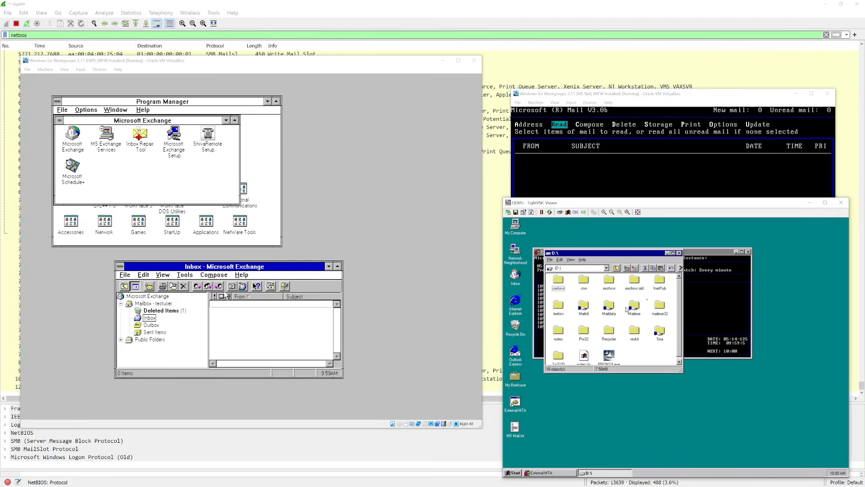
left_click_drag(574, 295, 633, 318)
left_click(643, 293)
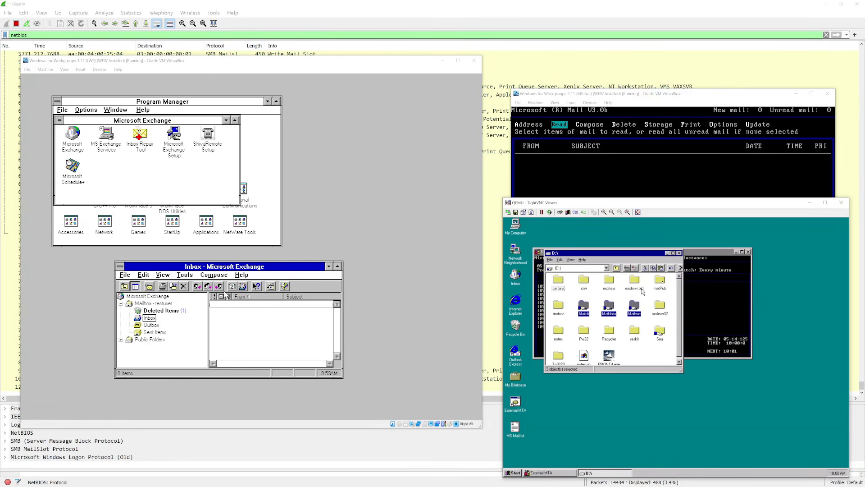
double_click(609, 308)
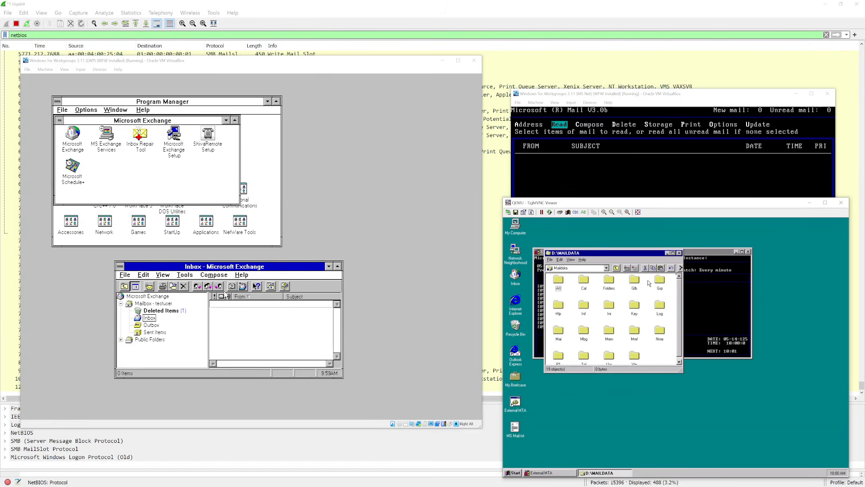
key("BackSpace")
- Inspect Mailexe, checking Admin.exe's size, and Mailcli, ending back at D:\
double_click(636, 308)
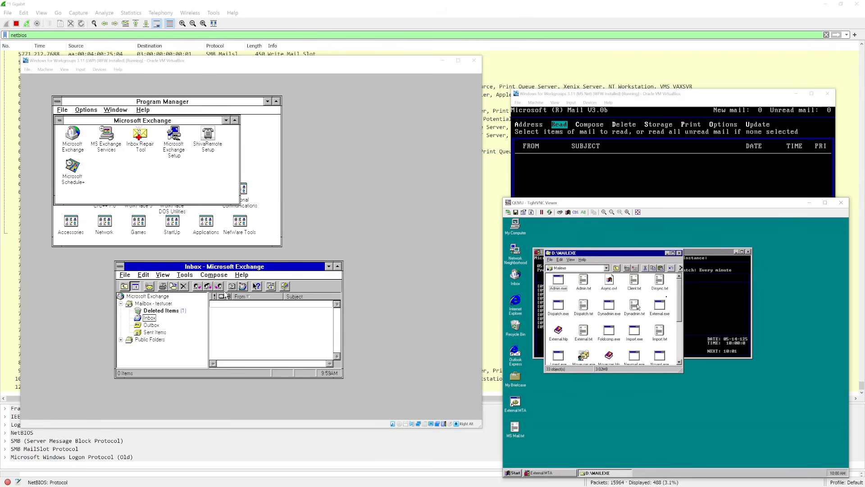
key("a")
left_click(561, 288)
key("BackSpace")
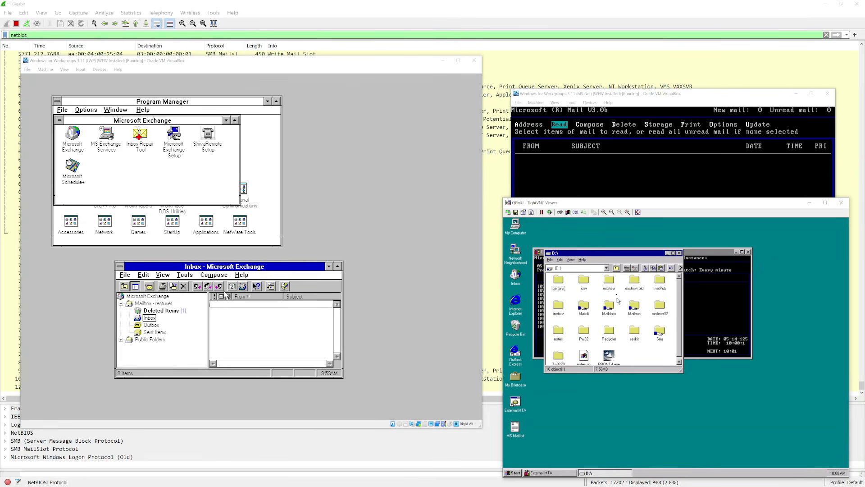
double_click(583, 309)
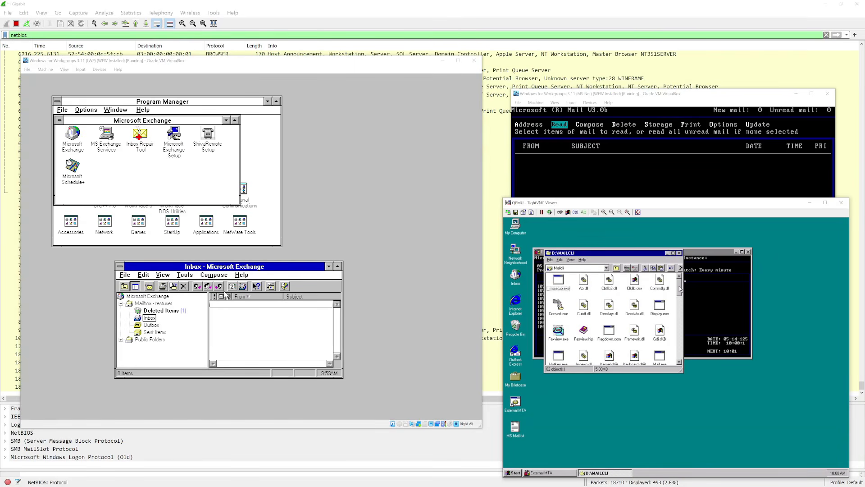
left_click_drag(679, 280, 682, 318)
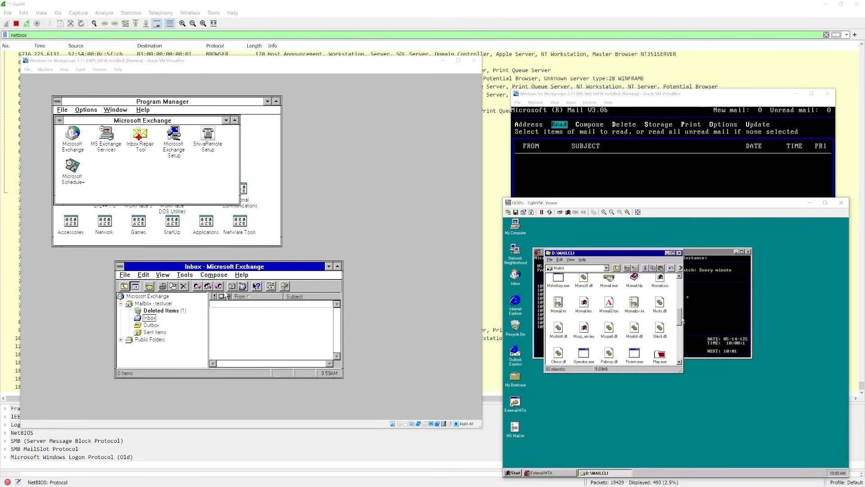
key("BackSpace")
mouse_move(424, 64)
left_mouse_down()
mouse_move(471, 172)
mouse_move(437, 55)
left_mouse_up()
left_click_drag(654, 94, 649, 63)
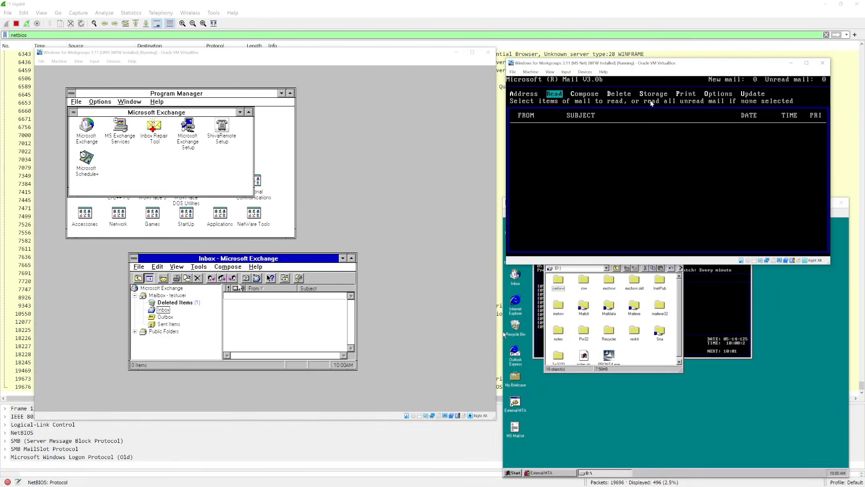
- Return MS Mail's menu to Read, rearrange the VM windows and bring the PuTTY terminal to mid-screen
key("Right")
key("Right")
key("Right")
key("Left")
key("Left")
key("Left")
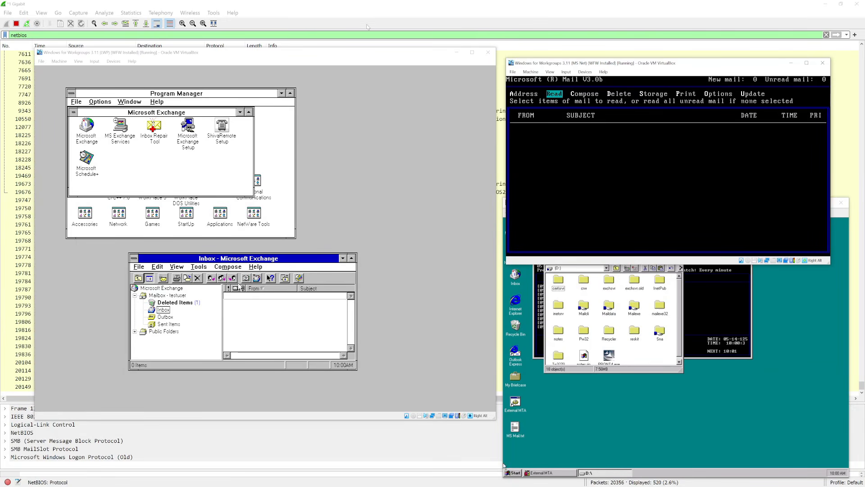
left_click_drag(355, 50, 349, 43)
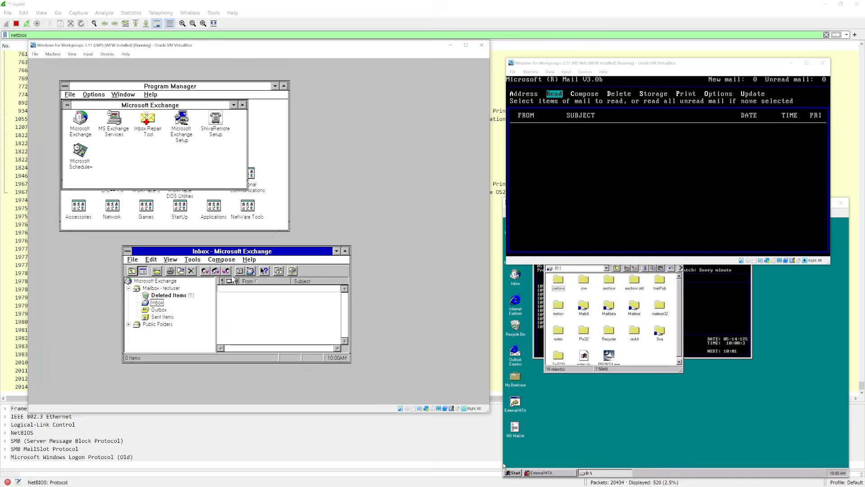
left_click(503, 465)
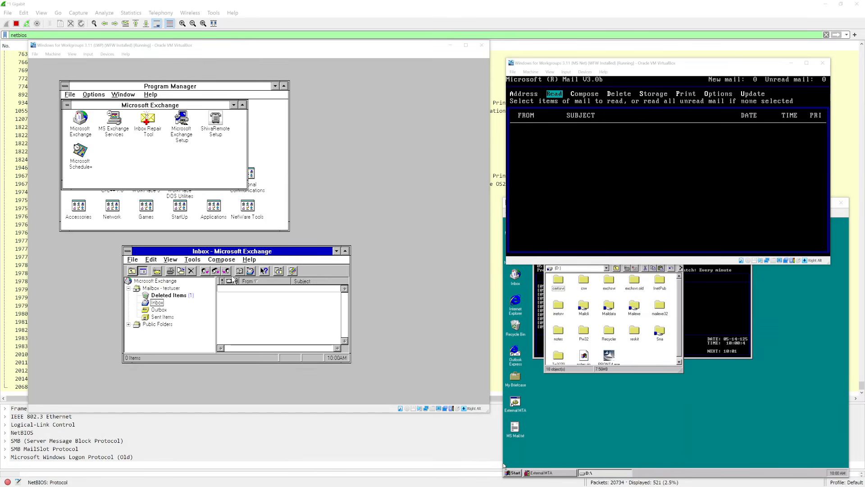
left_click_drag(0, 46, 202, 215)
- Log in to UnixWare and ping nt4server.hackersmacker.net to confirm it is reachable
type("wec")
key("Return")
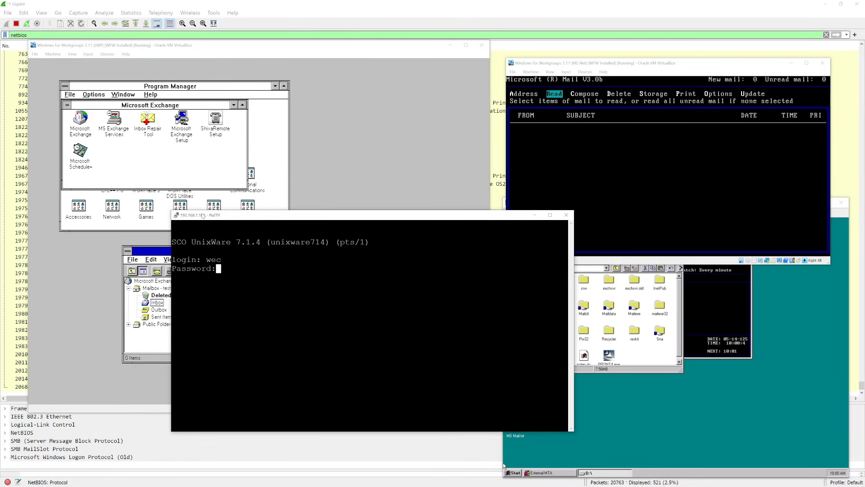
key("Return")
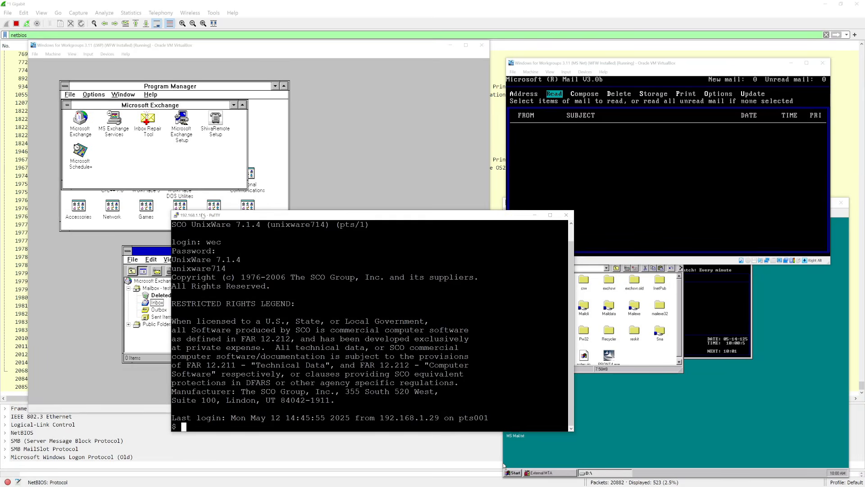
type("ping")
key("Return")
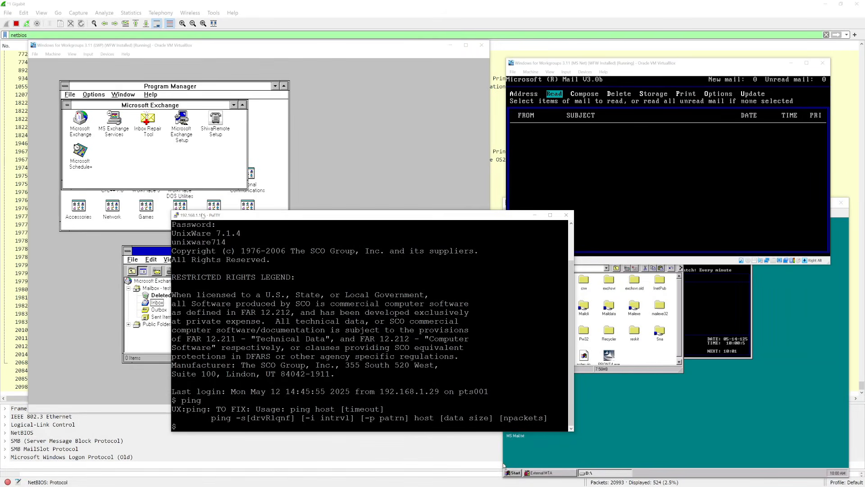
type("ping nt4server.hackersmacker.net")
key("Return")
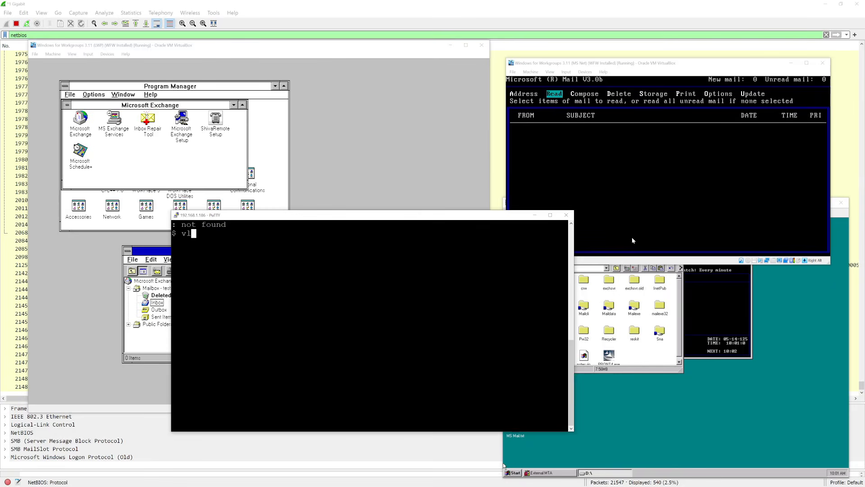
type("erast")
key("Return")
key("Return")
key("Return")
key("Return")
key("Return")
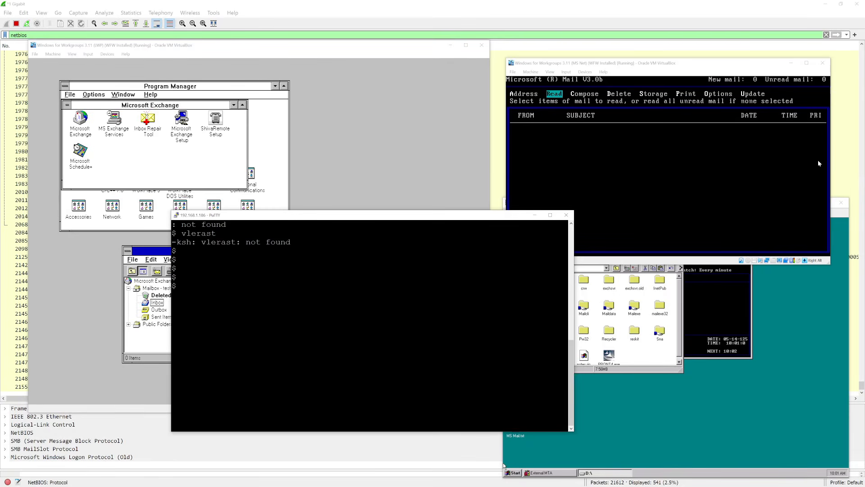
- Move the NT desktop's D: drive window, then clear the PuTTY terminal and shift it aside
left_click(837, 232)
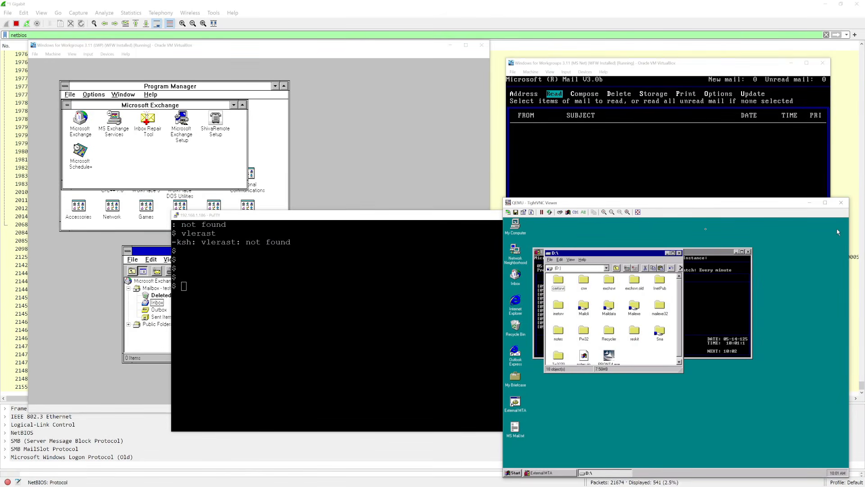
left_click_drag(609, 255, 760, 340)
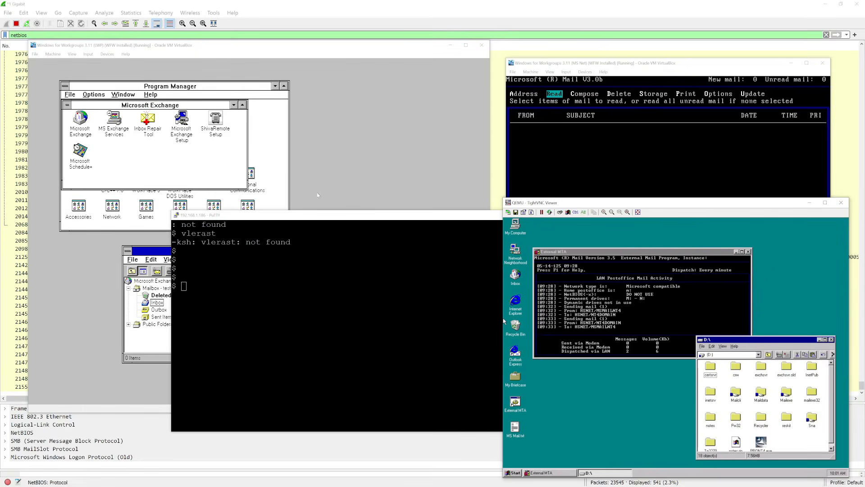
left_click(382, 223)
type("clear")
key("Return")
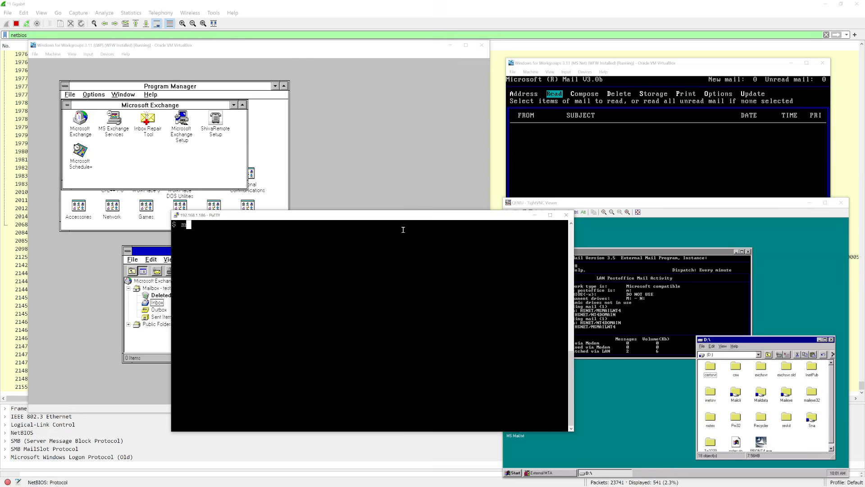
type("mail")
left_click_drag(434, 214, 481, 279)
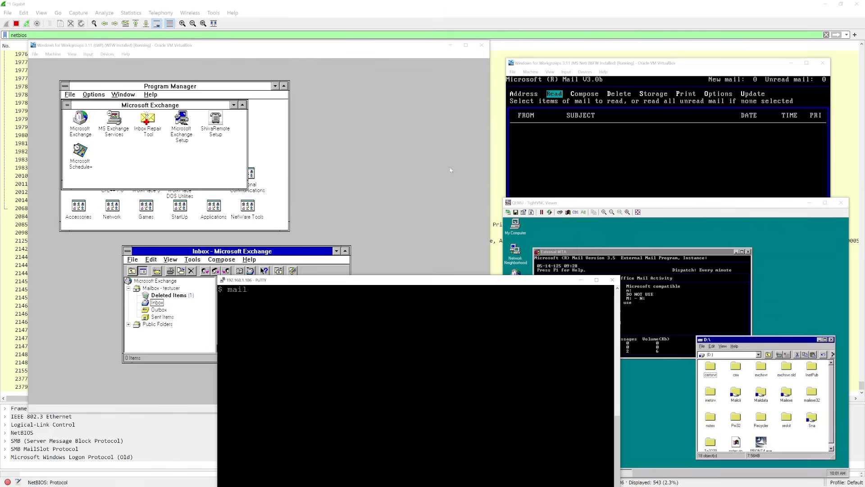
- Check the Windows for Workgroups Exchange inbox, then bring the NT server's External MTA console forward
left_click(357, 47)
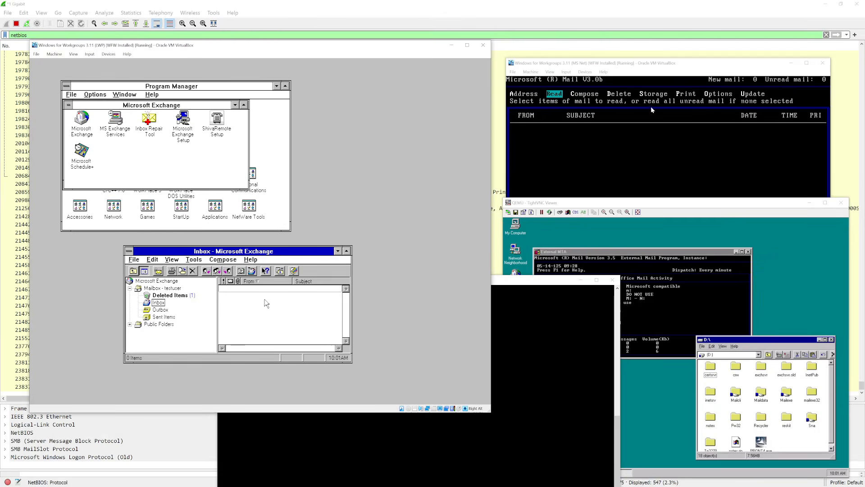
key("Alt_R")
left_click(762, 63)
left_click(704, 298)
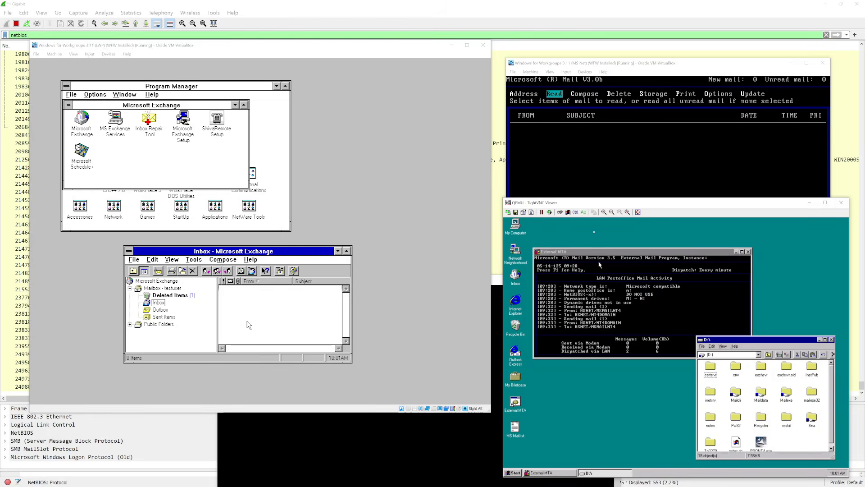
- Launch Microsoft Exchange Administrator and open the Connector for OfficeVision/VM's NJE options
left_click(513, 472)
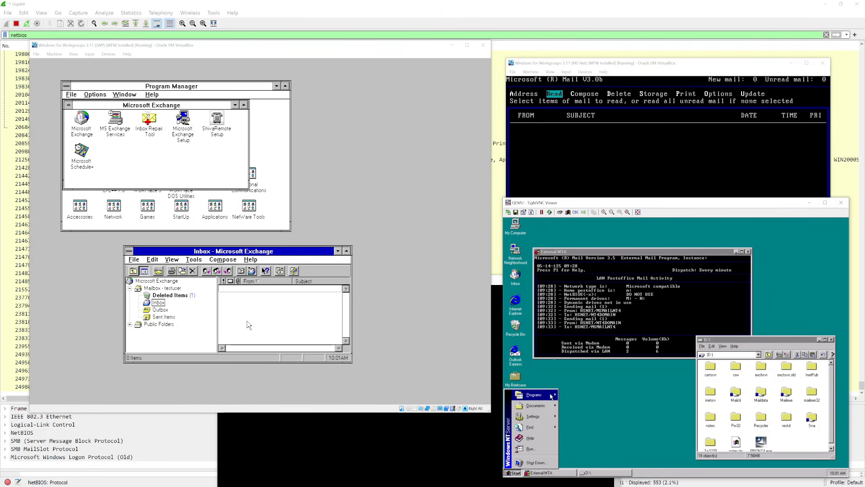
mouse_move(540, 395)
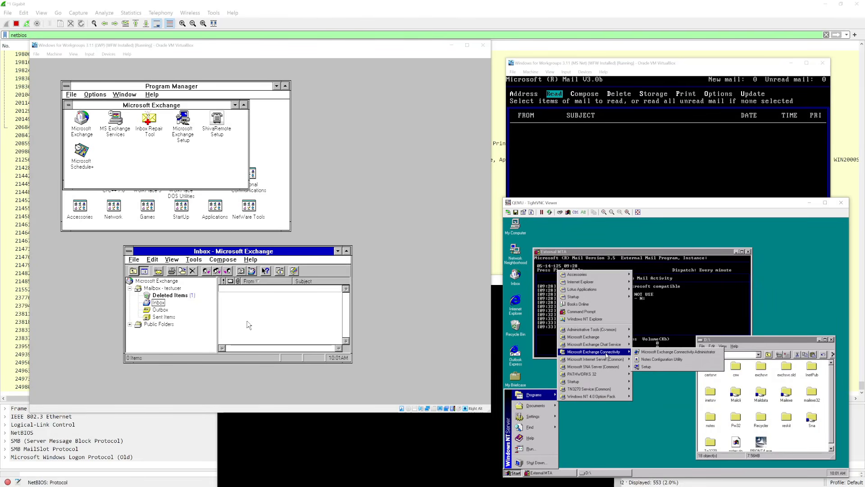
mouse_move(615, 339)
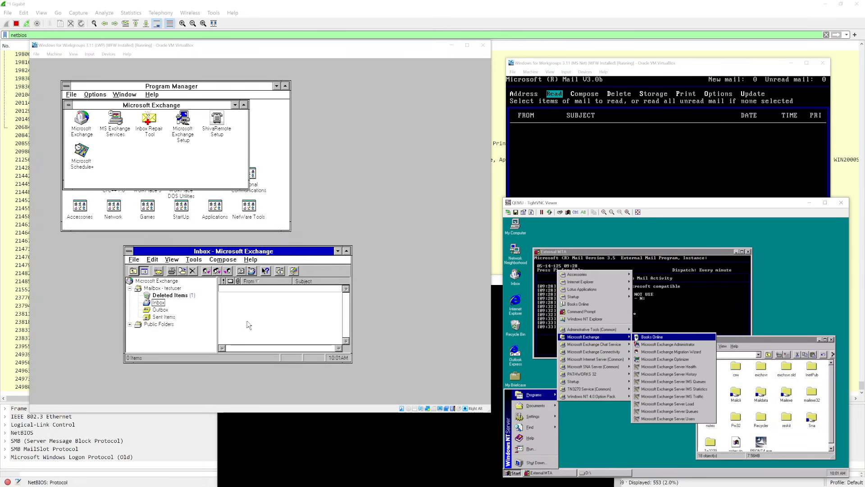
left_click(644, 345)
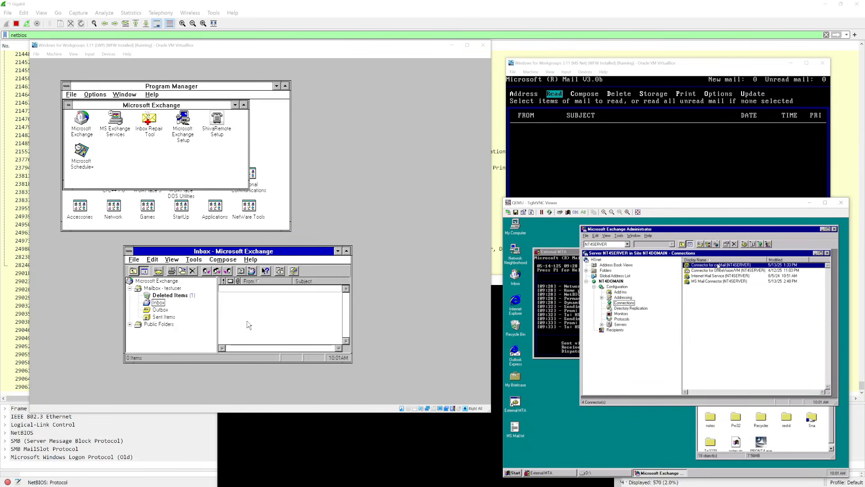
double_click(722, 271)
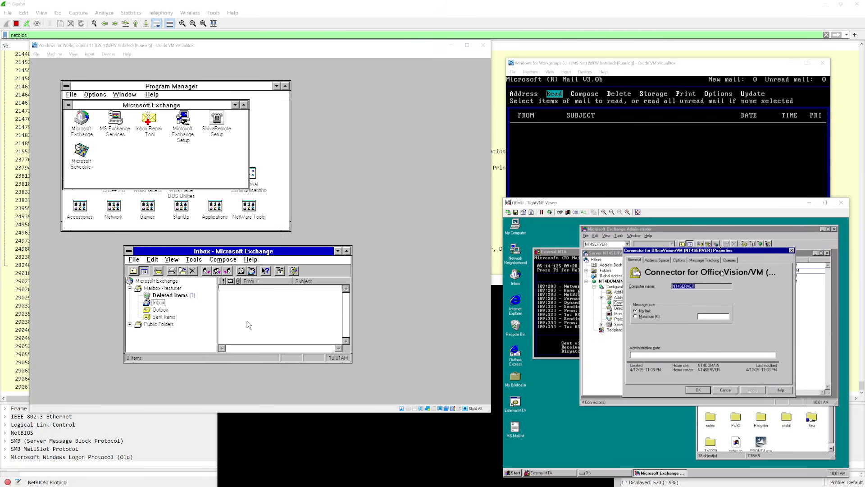
left_click(677, 260)
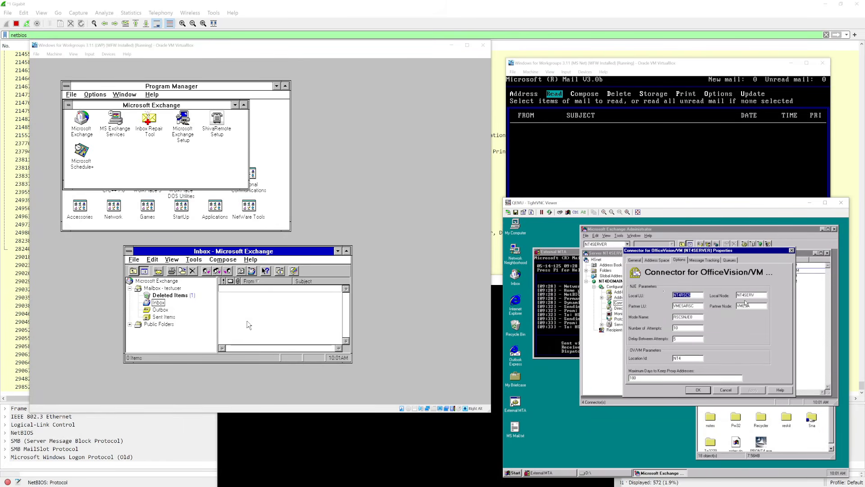
- Query RSCS for nt4server and then nt4serv, clear the replies, and minimize the OS/2 window
key("alt+Tab")
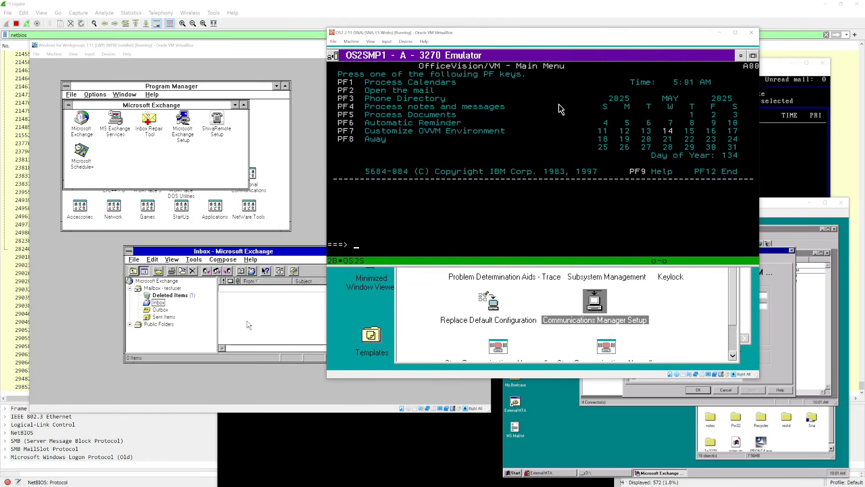
type("smsg rscs q nt4server")
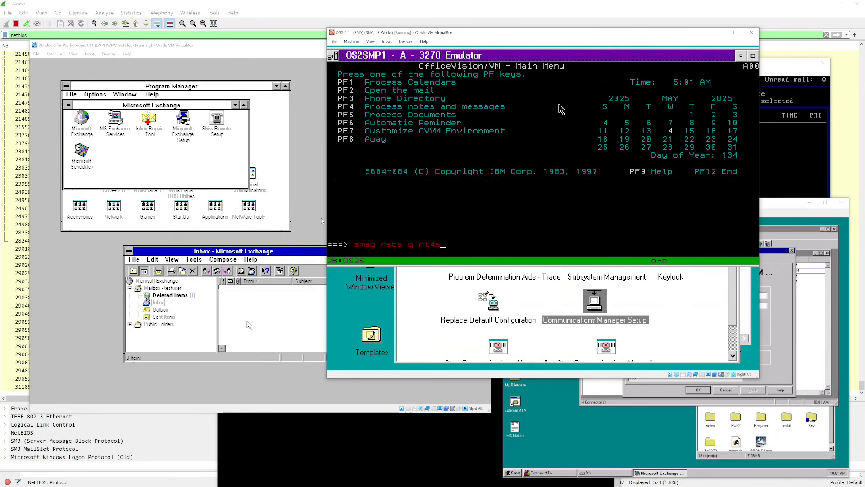
key("Return")
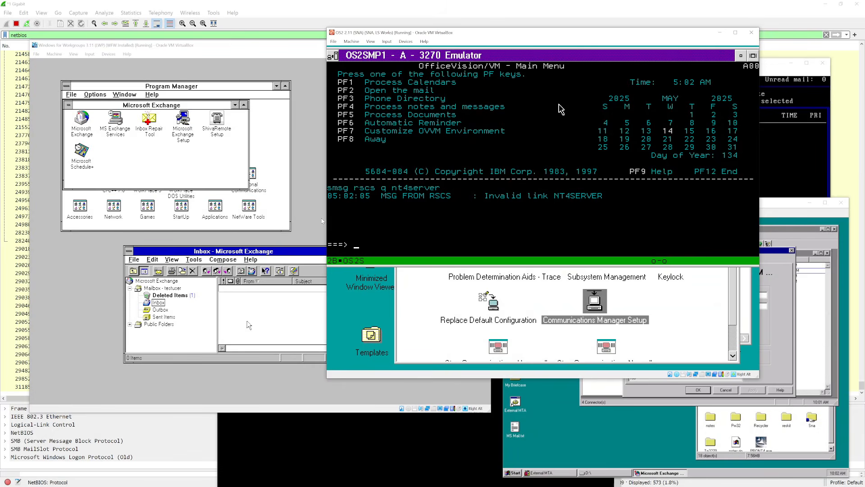
type("smsg rscs q nt4serv")
key("Return")
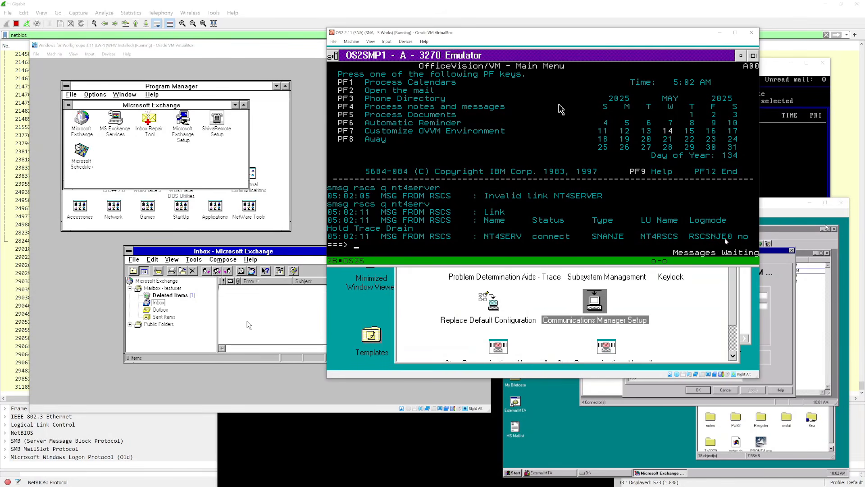
key("Return")
key("Return")
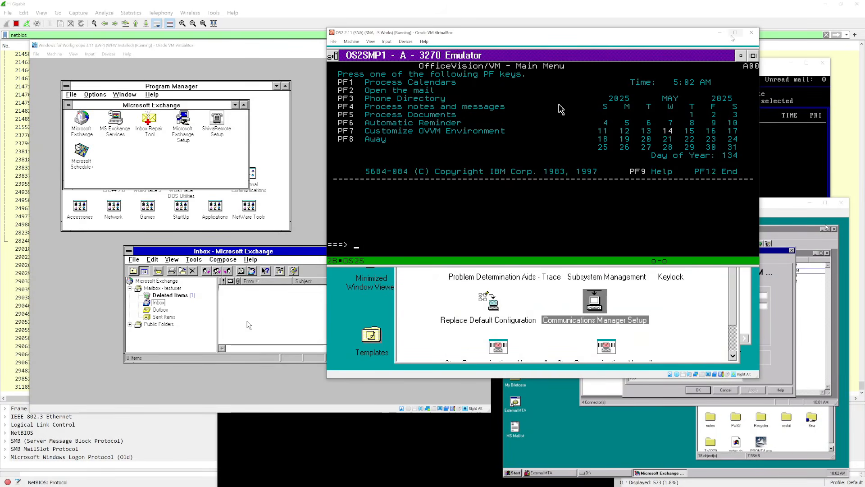
left_click(718, 33)
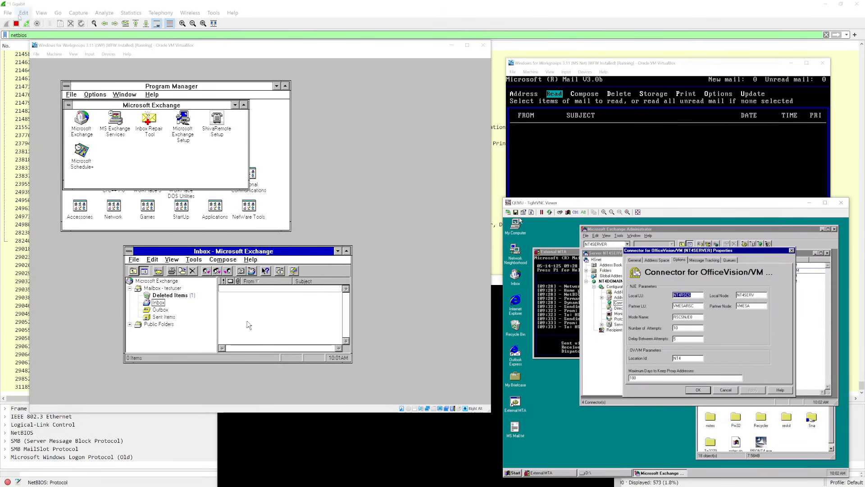
- Quit Wireshark without saving and close the OfficeVision/VM connector's properties
left_click(13, 28)
left_click(857, 3)
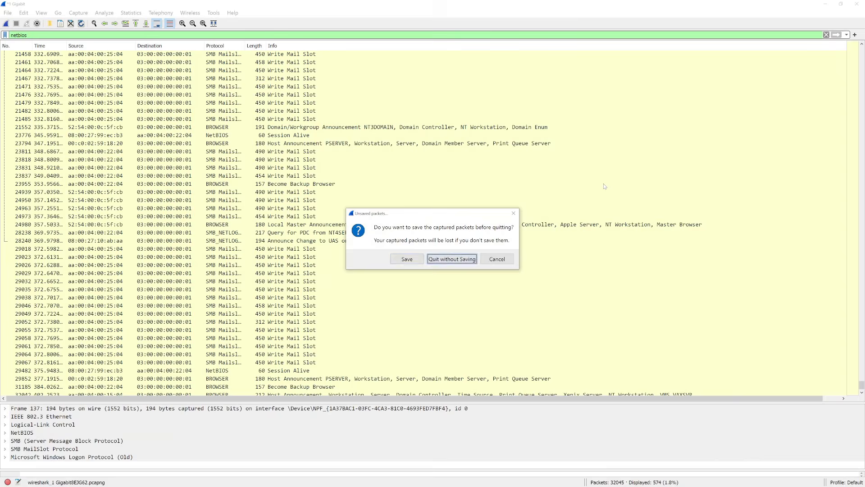
left_click(452, 259)
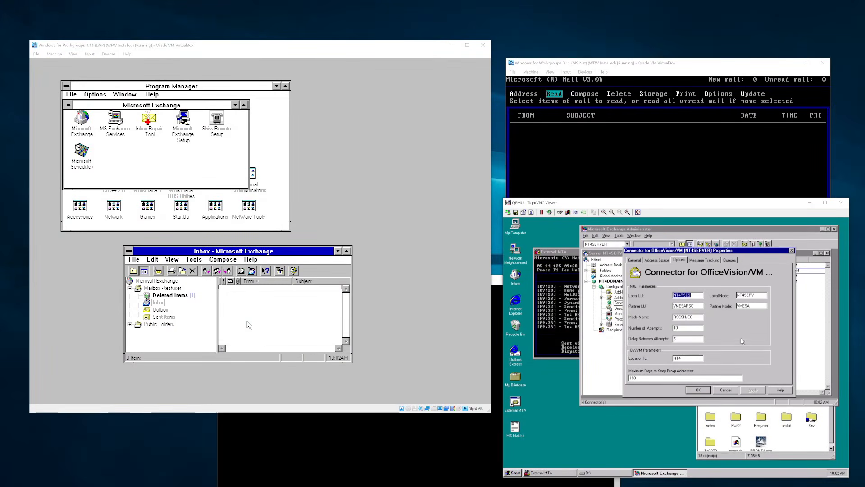
left_click(791, 250)
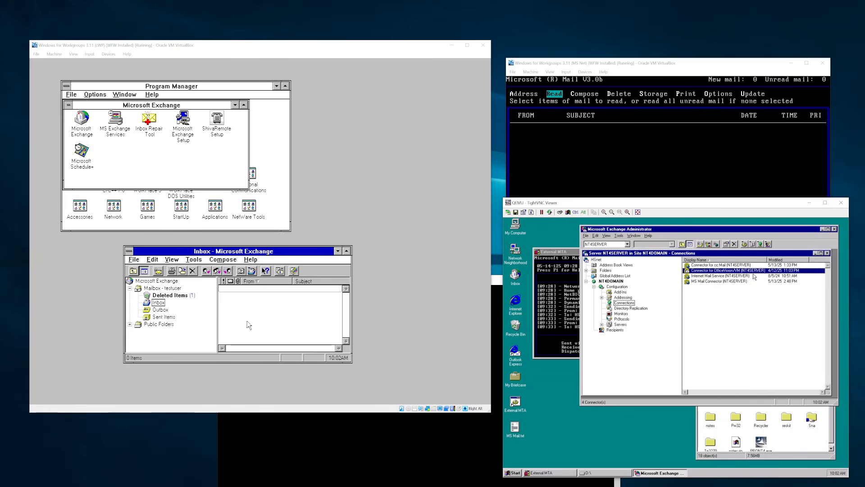
- Glance at Internet Mail Service, then show the MS Mail Connector's Local Postoffice settings
double_click(754, 276)
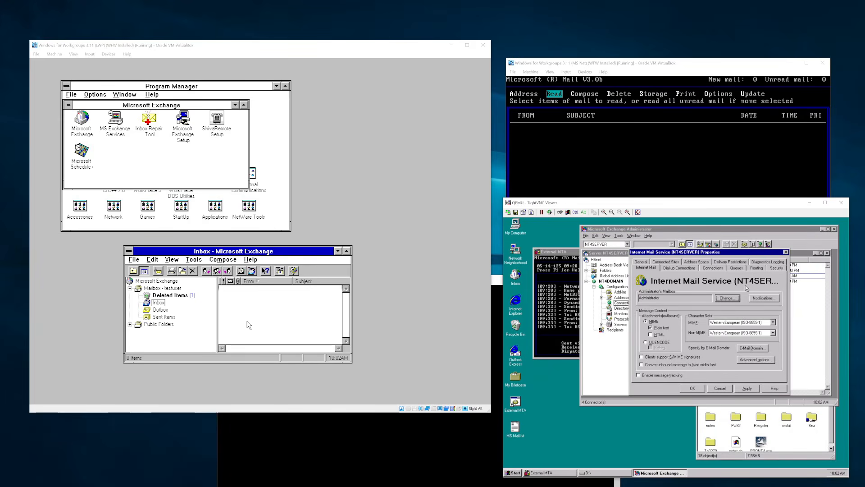
key("Escape")
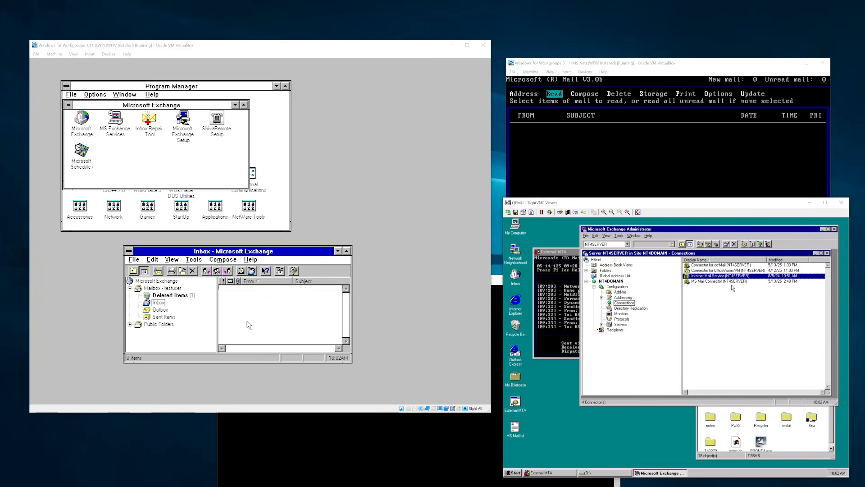
double_click(733, 281)
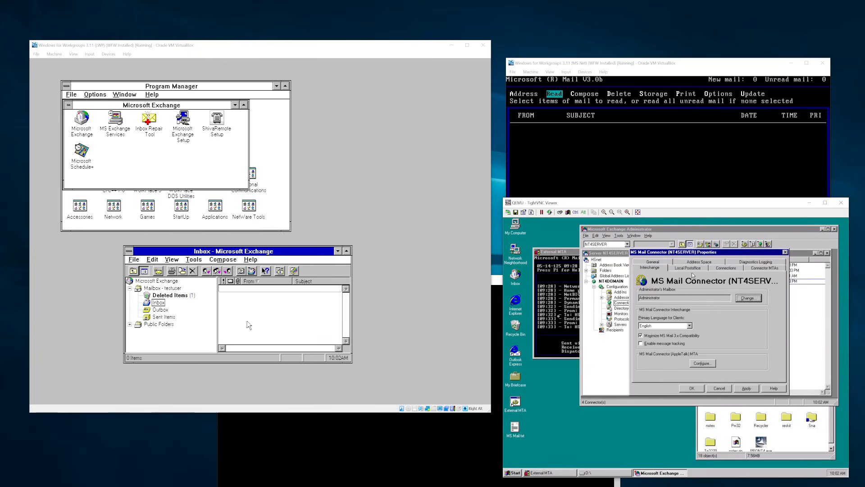
left_click(692, 272)
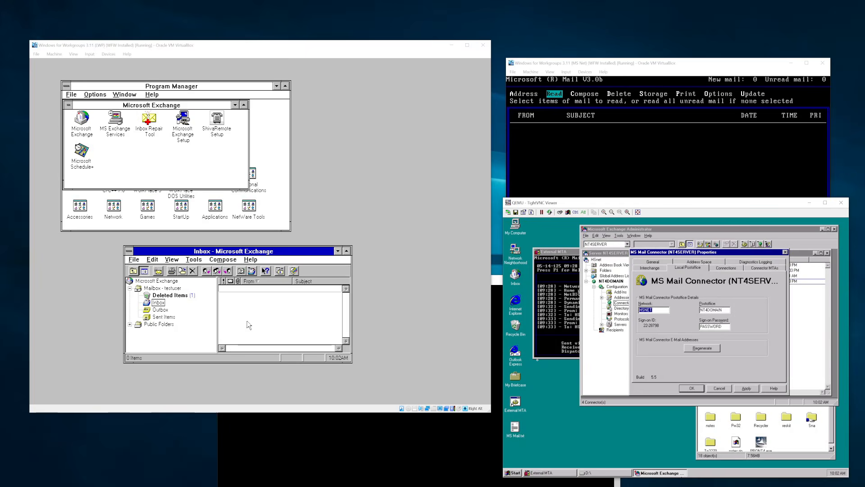
- Open cmd via Run, list shares with net share, then list mapped drives with net use
left_click(514, 473)
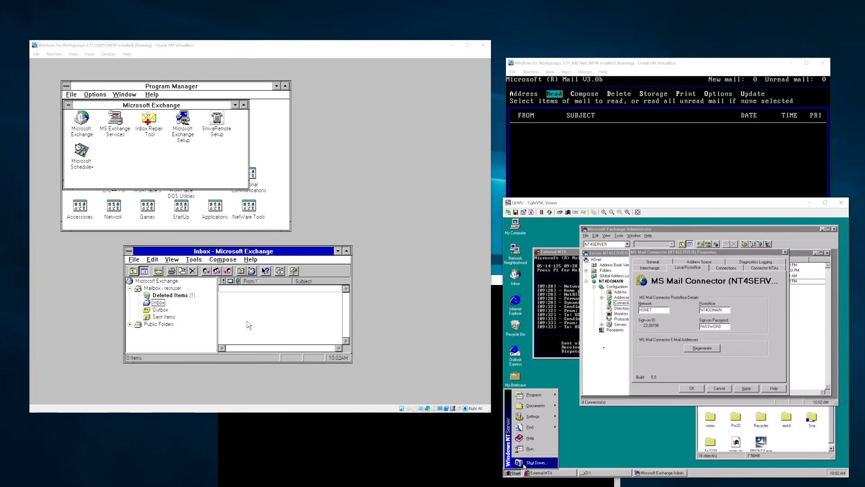
left_click(528, 448)
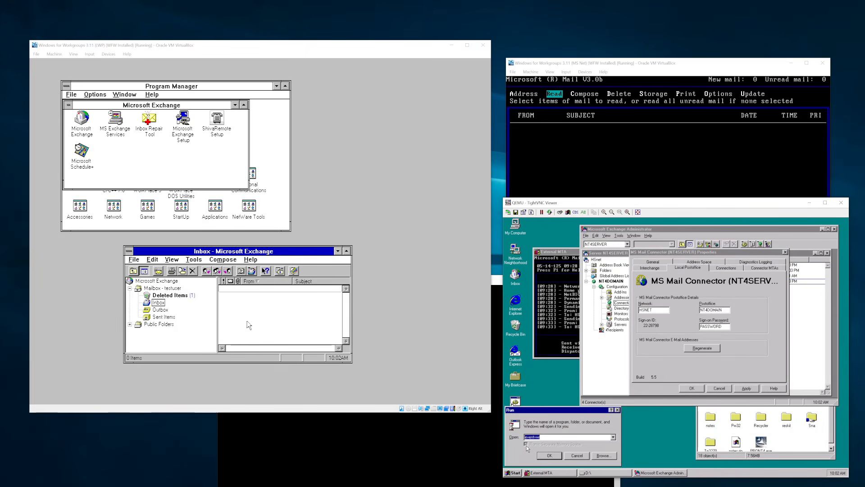
type("cmd")
key("Return")
type("net sha")
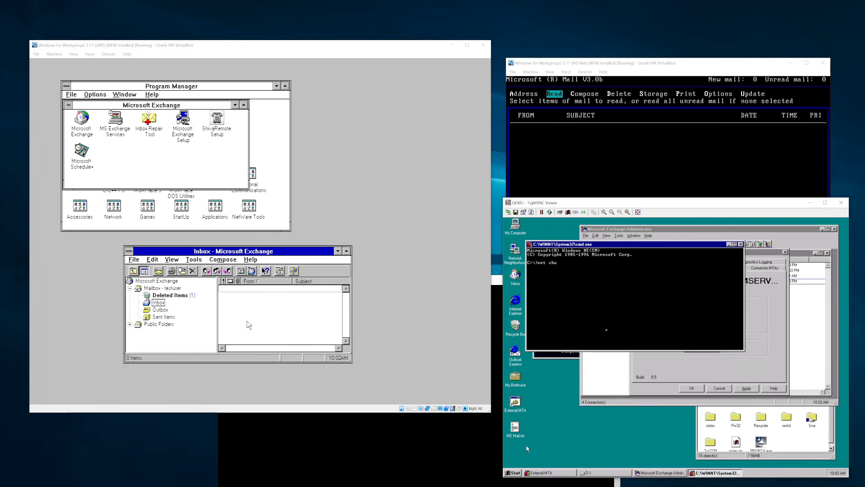
type("re")
key("Return")
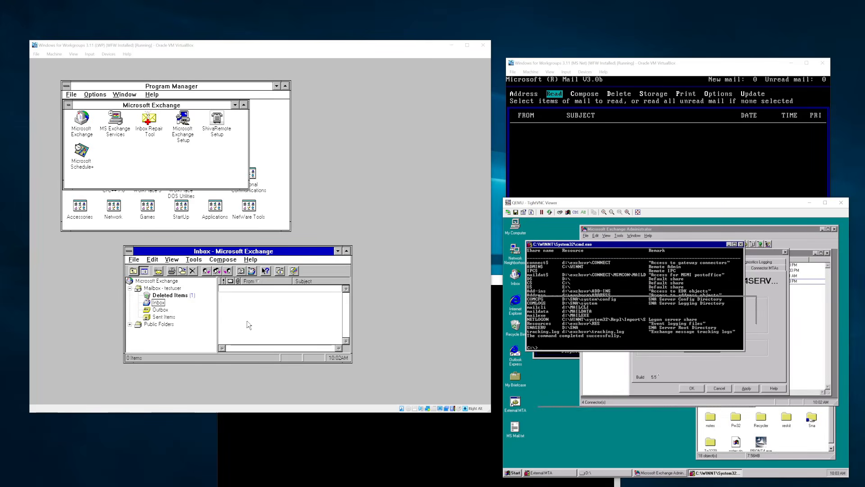
left_click_drag(699, 245, 714, 338)
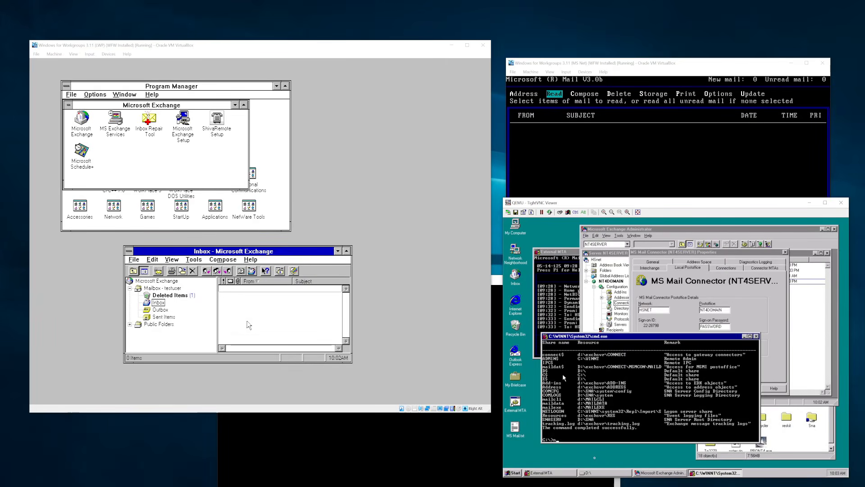
type("et uiser")
type("et us")
key("Return")
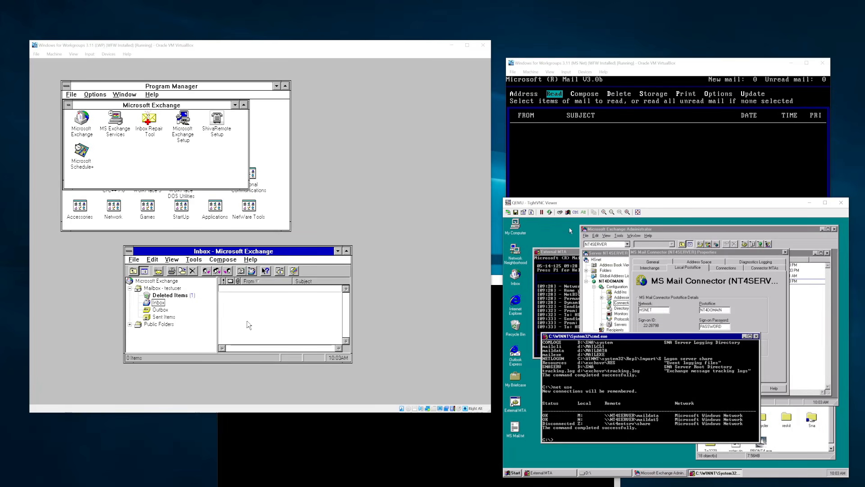
- Review the MS Mail Connector's Connections, comparing HSNET/MSMAILNT4 with HSNET/NT4DOMAIN
left_click(573, 254)
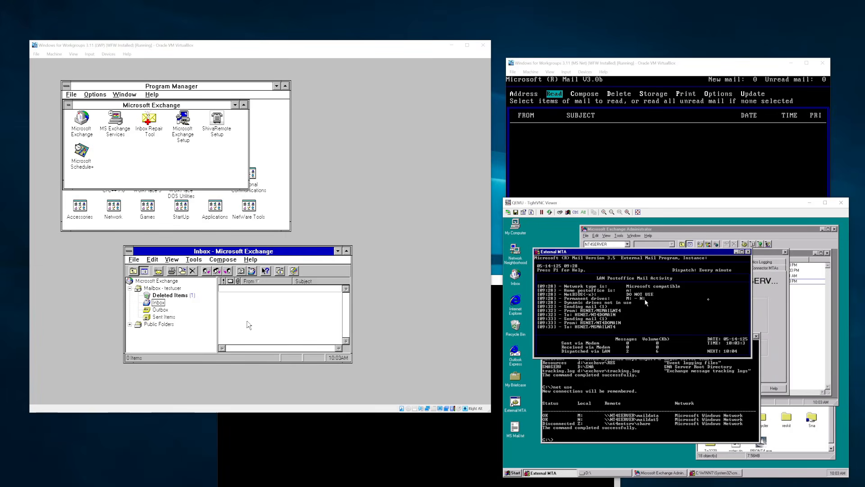
left_click(643, 408)
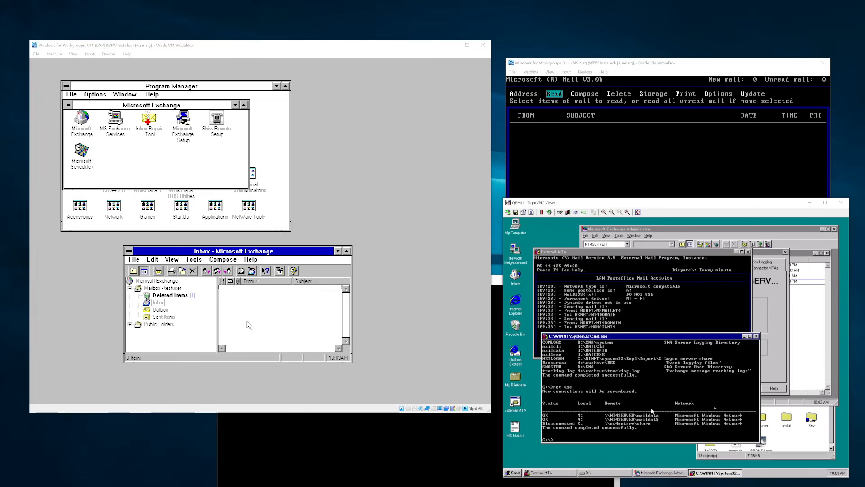
left_click(636, 301)
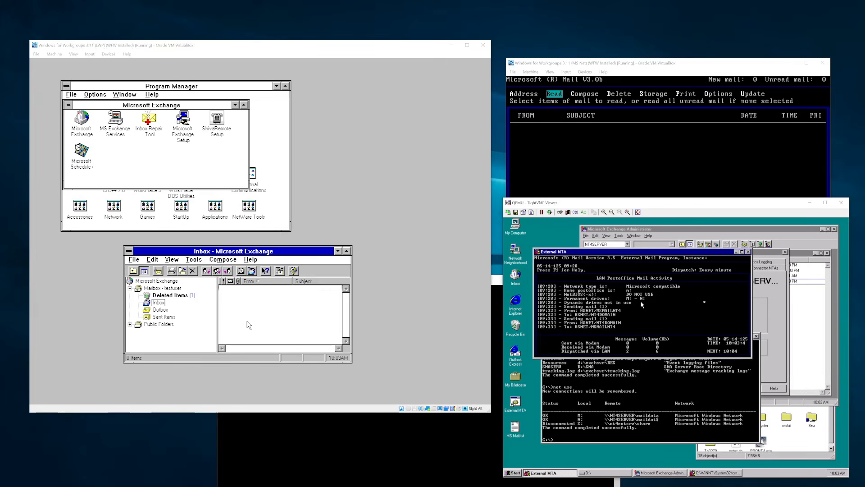
left_click(622, 420)
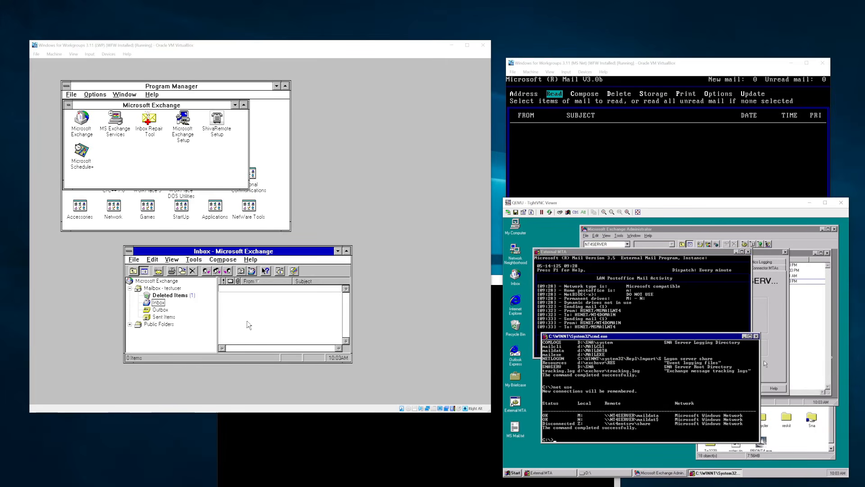
left_click(763, 311)
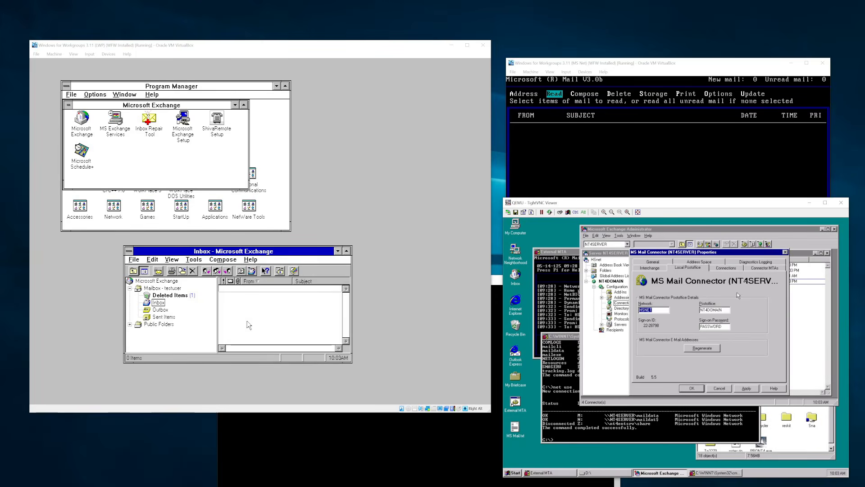
left_click(734, 269)
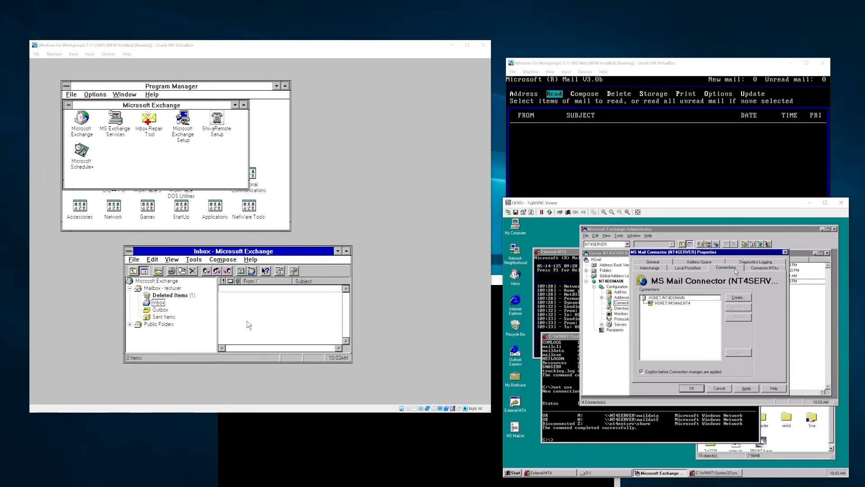
left_click(692, 303)
left_click(715, 297)
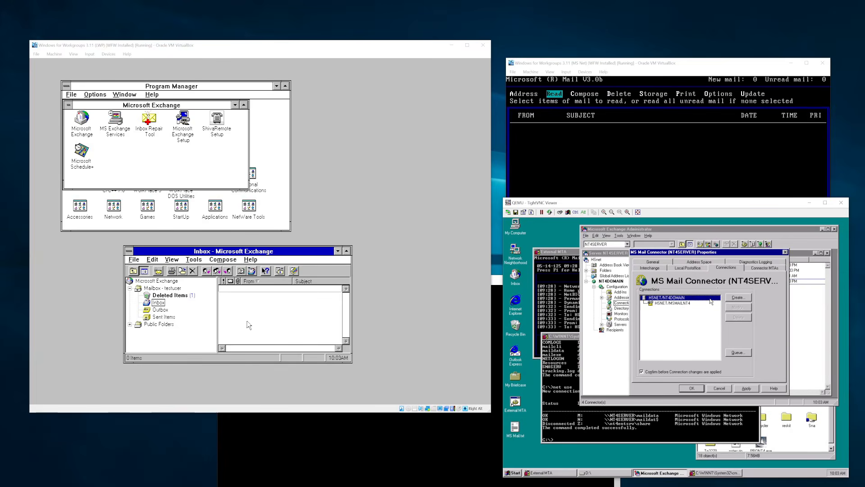
left_click(705, 303)
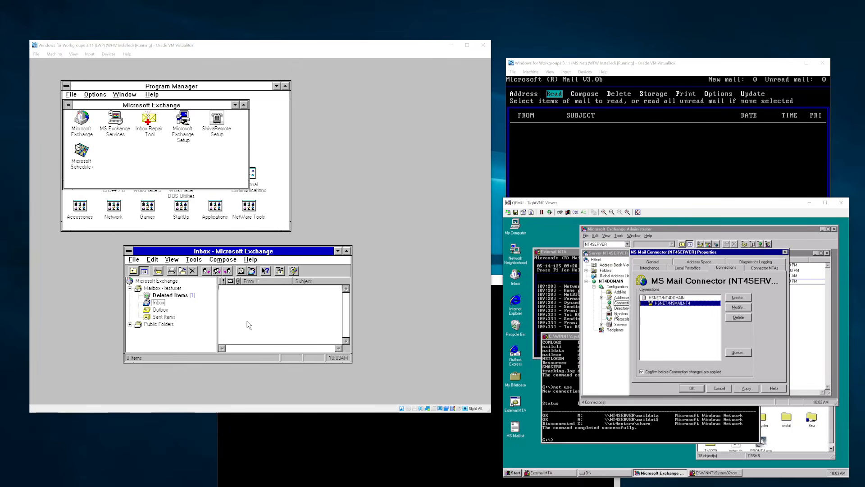
- Switch the command prompt to drive D: and into the mailexe folder
left_click(569, 301)
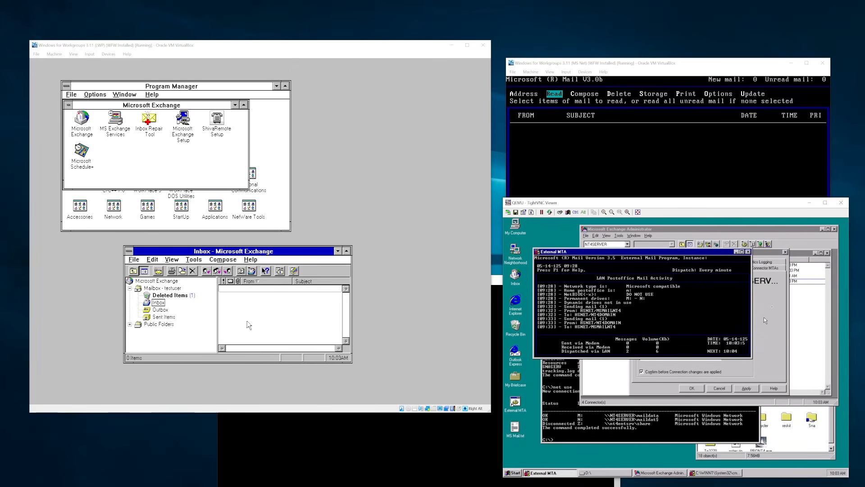
left_click(602, 421)
type("d:")
key("Return")
type("cd ma")
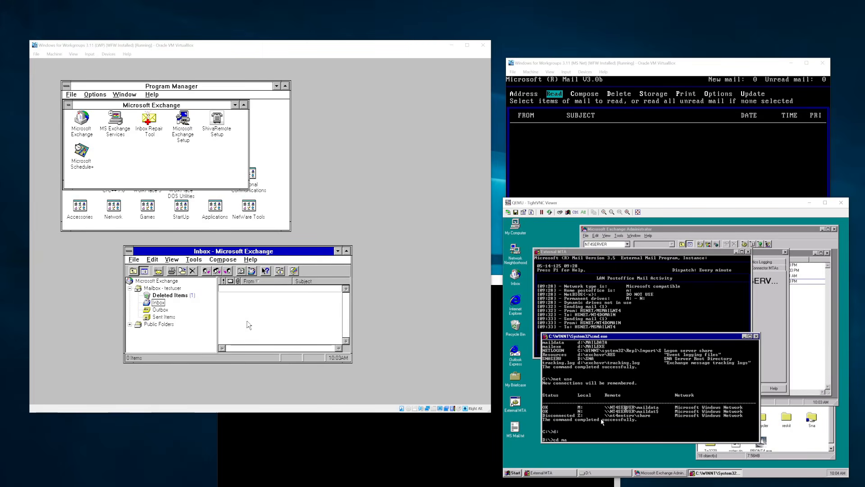
type("ilexe")
key("Return")
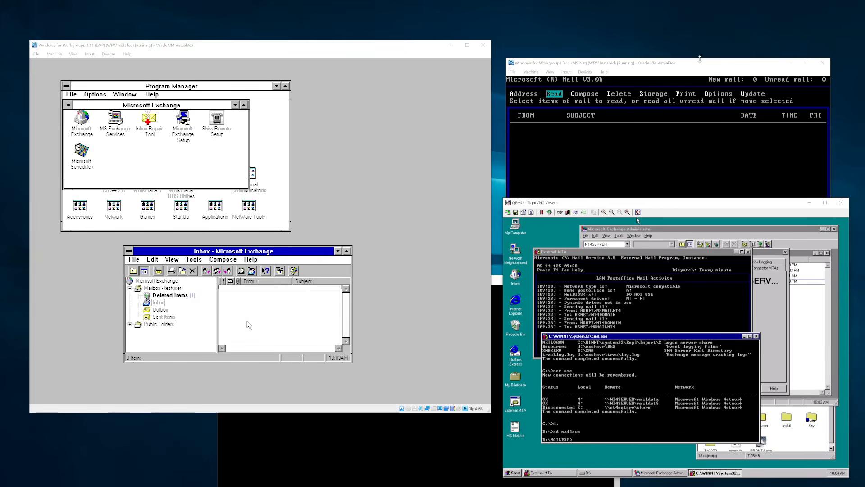
- Quit the DOS Mail client to the prompt and switch to drive Y:
left_click(684, 65)
key("Escape")
key("Right")
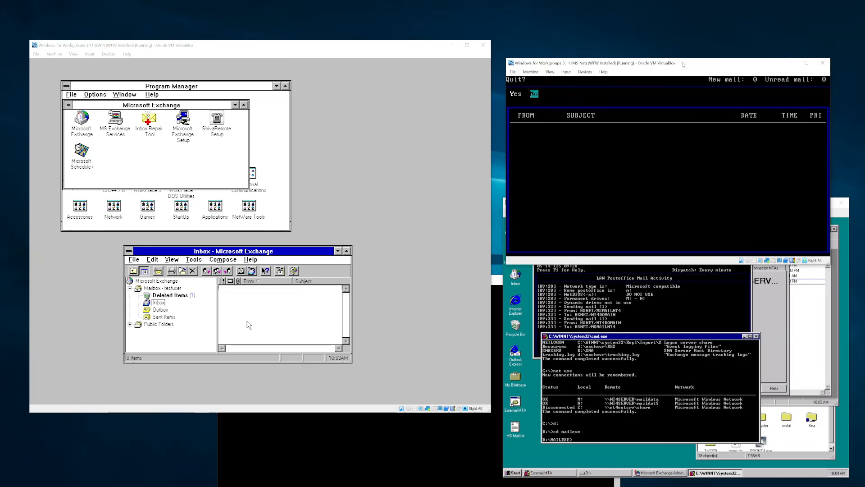
key("Return")
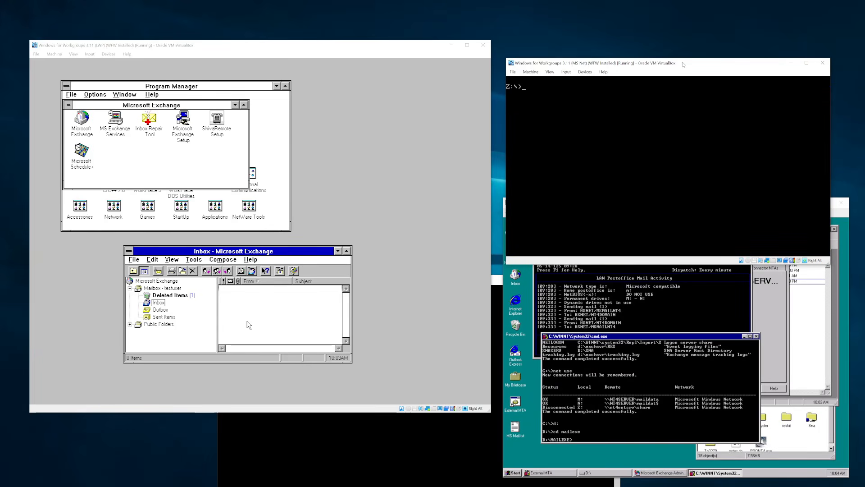
type("y:")
key("Return")
- Run admin and sign in with the administrator mailbox name and password
key("Return")
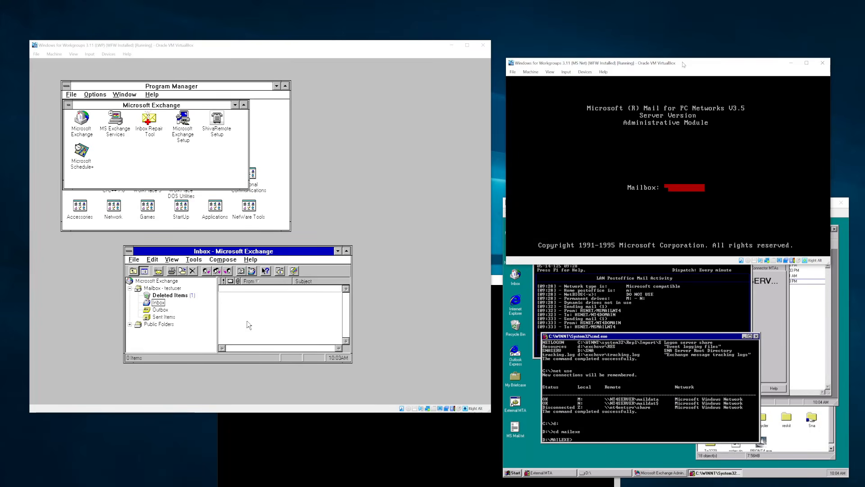
key("Return")
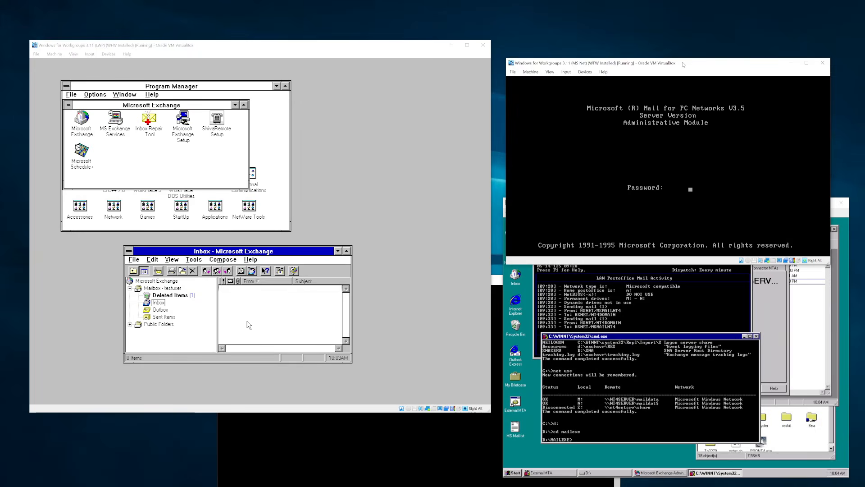
key("Return")
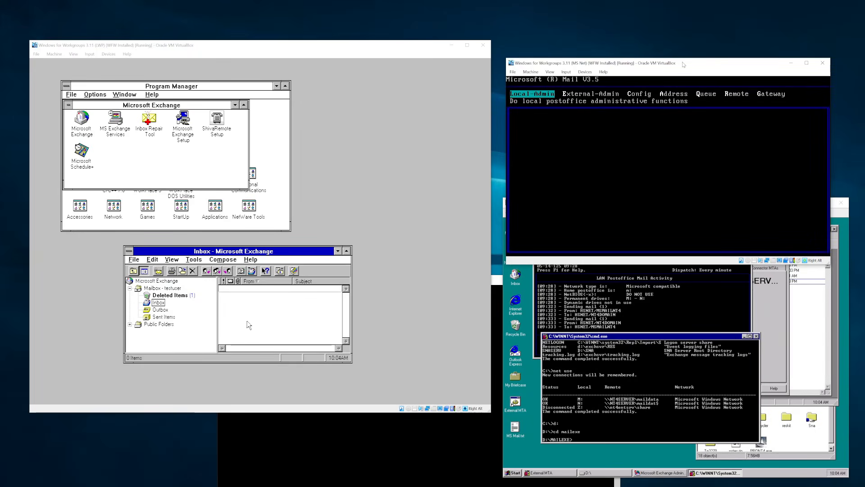
- Browse Local-Admin > Modify to view the postoffice's two local mailboxes
key("Right")
key("Right")
key("Left")
key("Left")
key("Left")
key("Right")
key("Right")
key("Right")
key("Right")
key("Left")
key("Left")
key("Left")
key("Left")
key("Right")
key("Return")
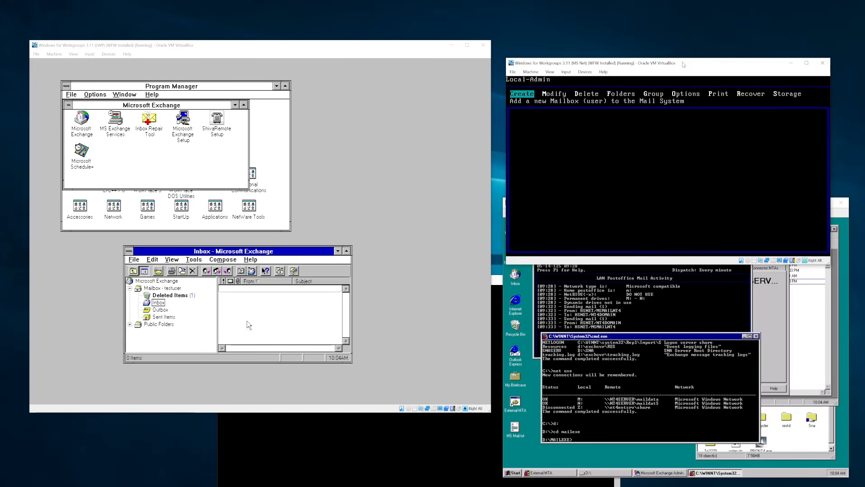
key("Right")
key("Right")
key("Right")
key("Right")
key("Right")
key("Right")
key("Right")
key("Left")
key("Left")
key("Left")
key("Left")
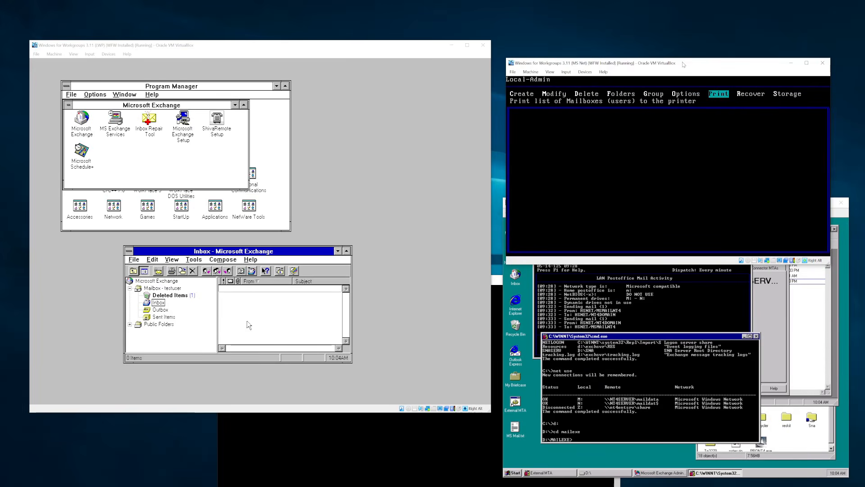
key("Left")
key("Left")
key("Return")
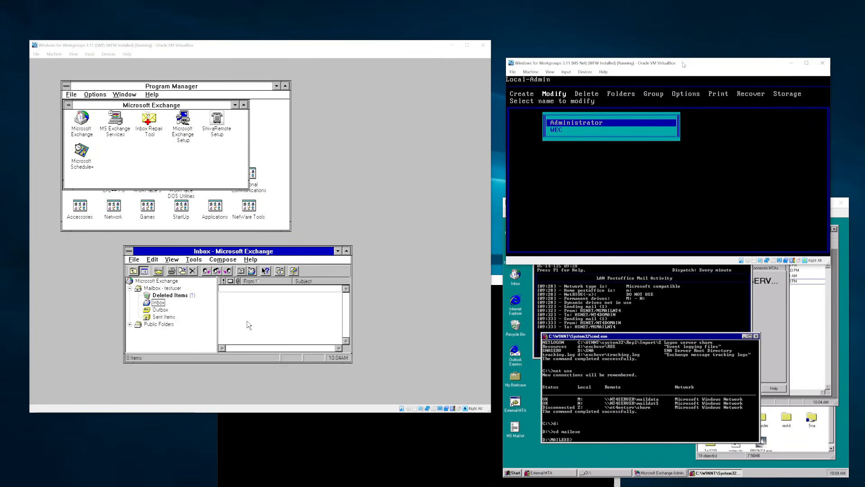
key("Down")
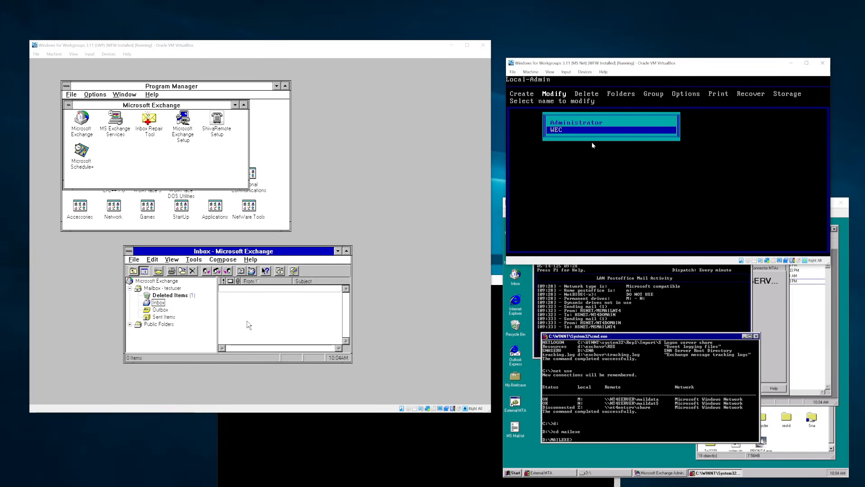
- Leave the mailbox list and open the External-Admin functions
key("Escape")
key("Escape")
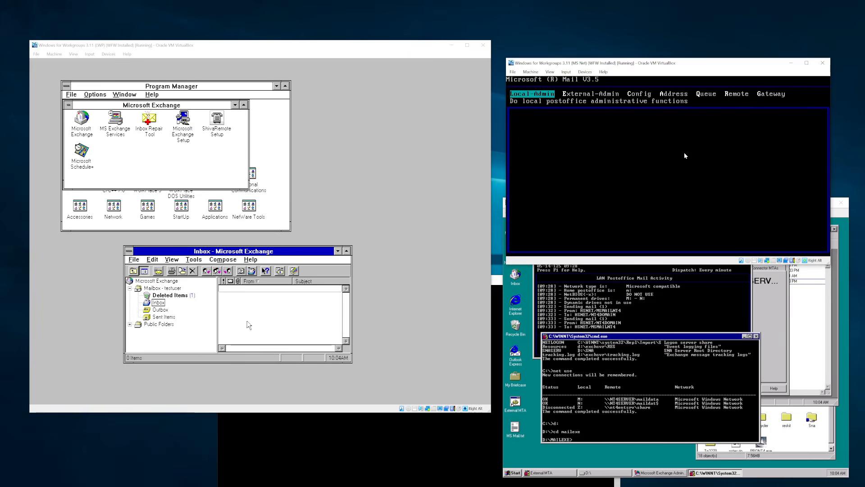
key("Right")
key("Return")
key("Right")
key("Right")
key("Right")
key("Right")
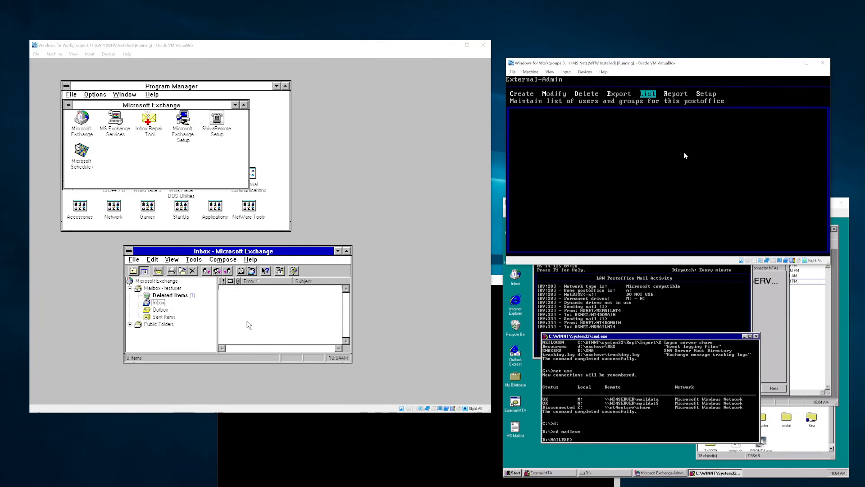
- Choose External-Admin List and enter HSN to select the HSNET/NT4DOMAIN postoffice
key("Return")
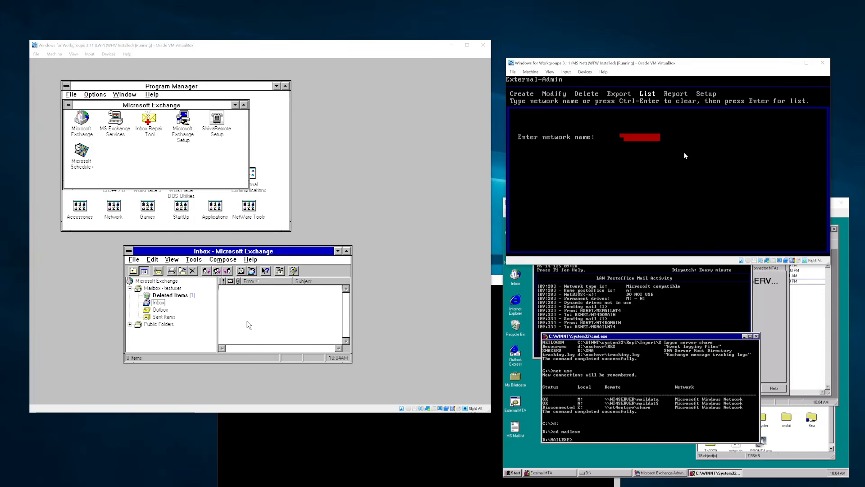
type("HSN")
key("Return")
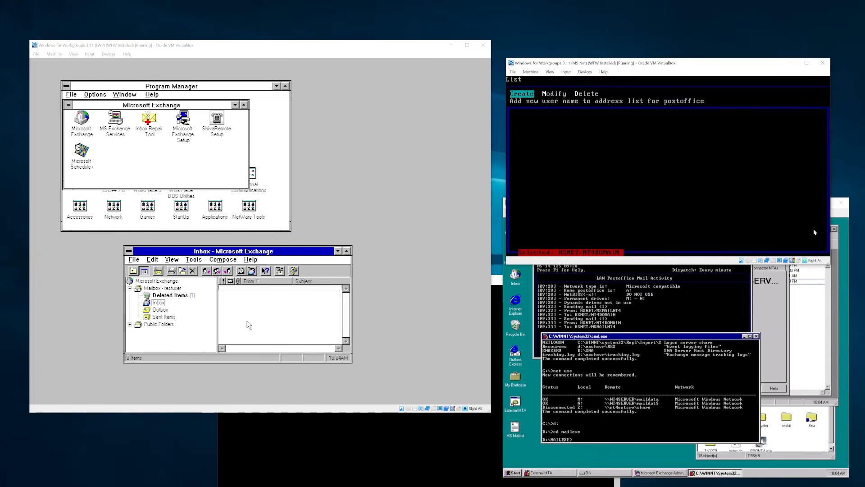
left_click(840, 276)
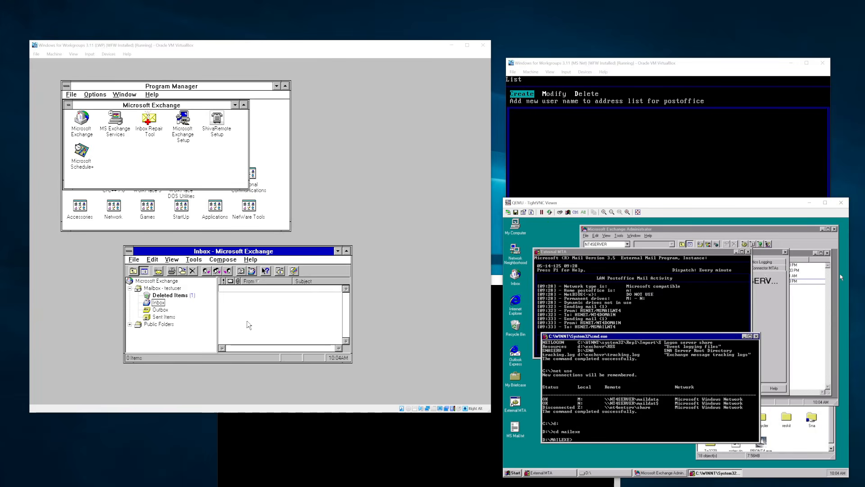
- Confirm the MS Mail Connector's local postoffice reads NT4DOMAIN, then return to the DOS administrator
left_click(790, 291)
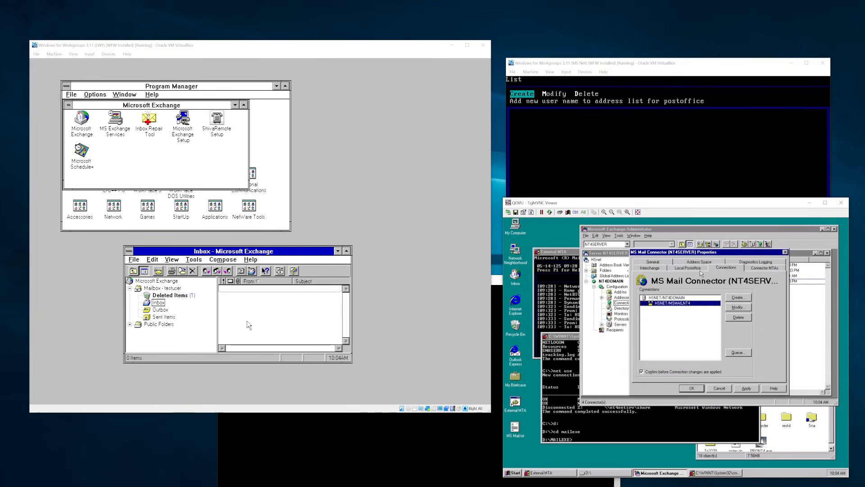
left_click(700, 269)
double_click(721, 309)
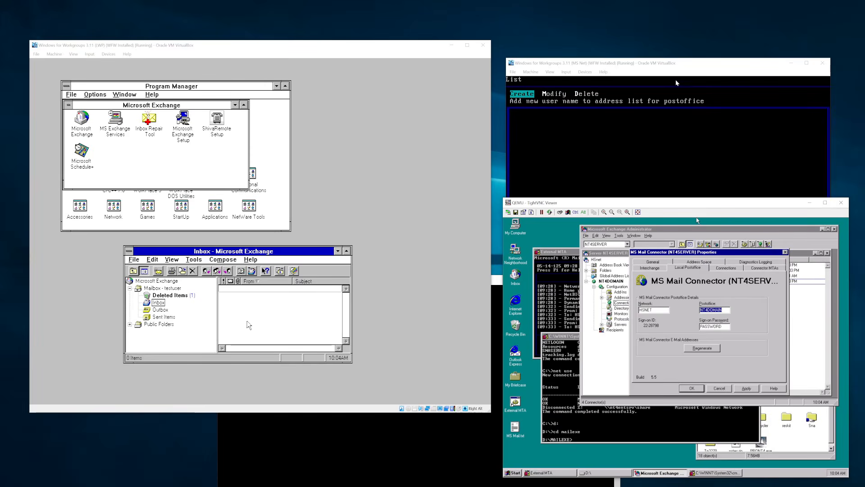
left_click(631, 141)
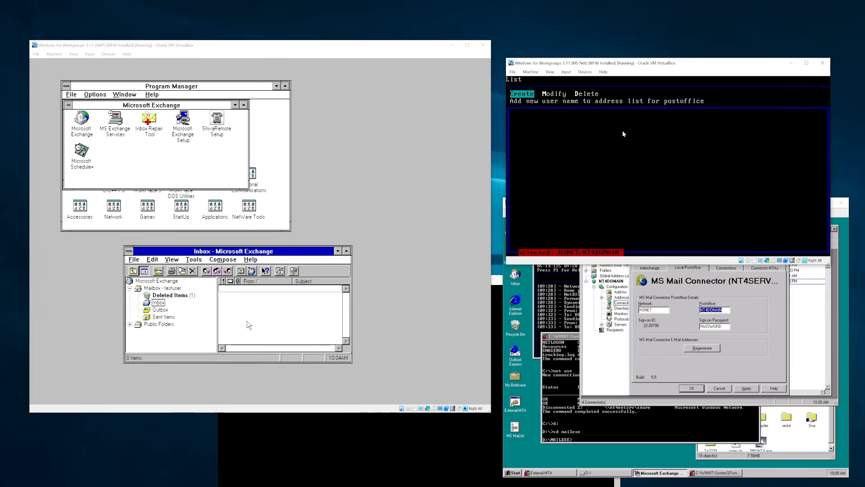
- Review the HSNET/NT4DOMAIN external postoffice, keeping its name and Direct route
key("Escape")
key("Left")
key("Left")
key("Left")
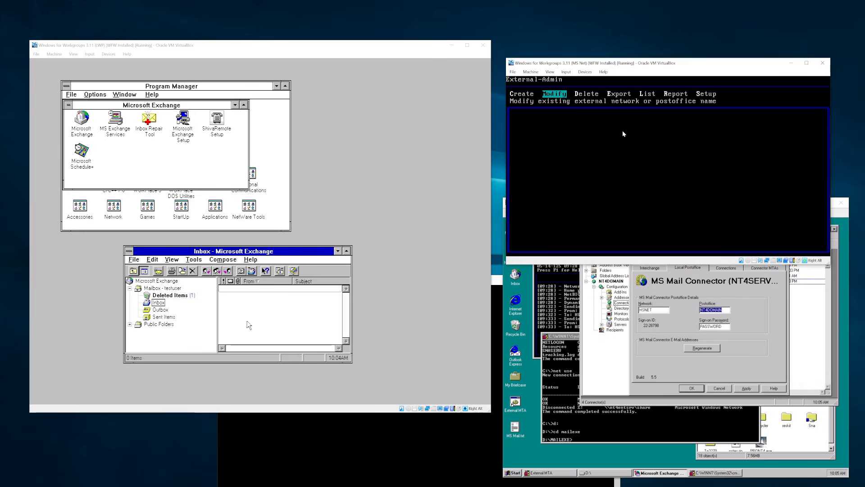
key("Return")
key("Return")
key("Return")
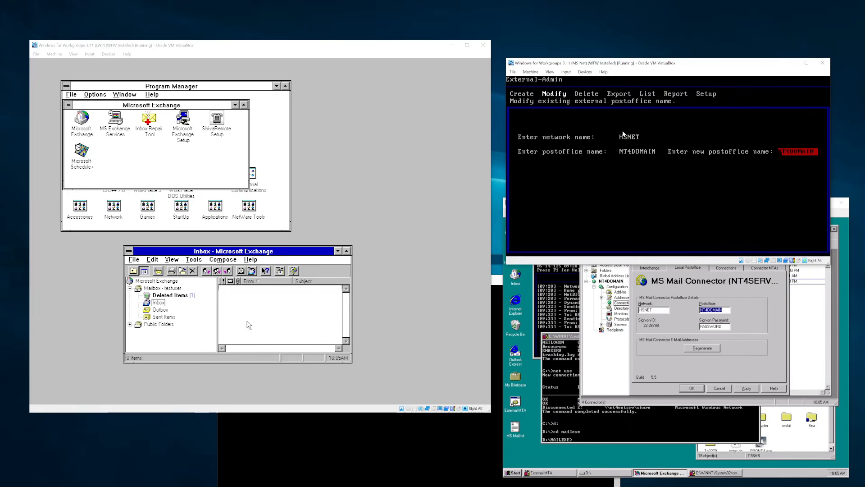
key("Return")
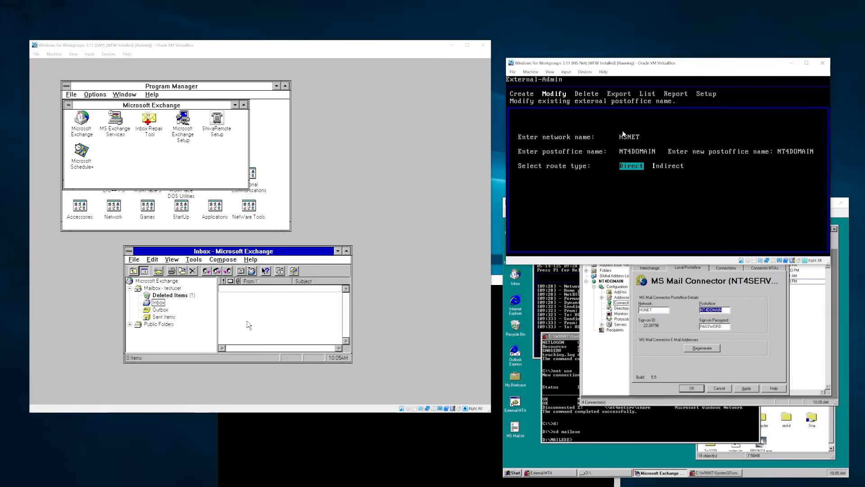
key("Return")
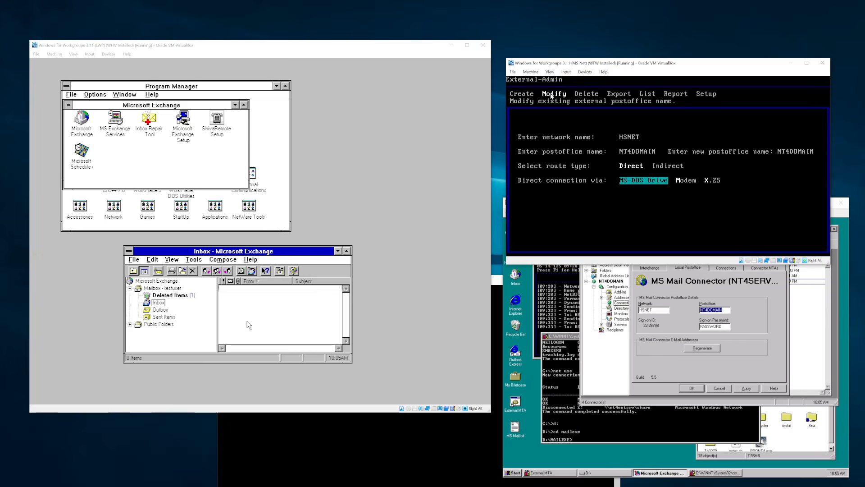
- Glance at the External MTA console, then back out of External-Admin to the quit confirmation
left_click(841, 224)
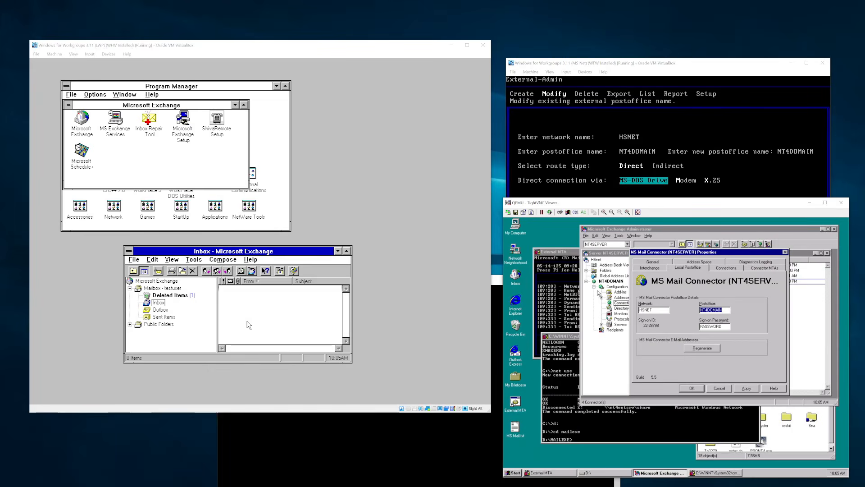
left_click(562, 292)
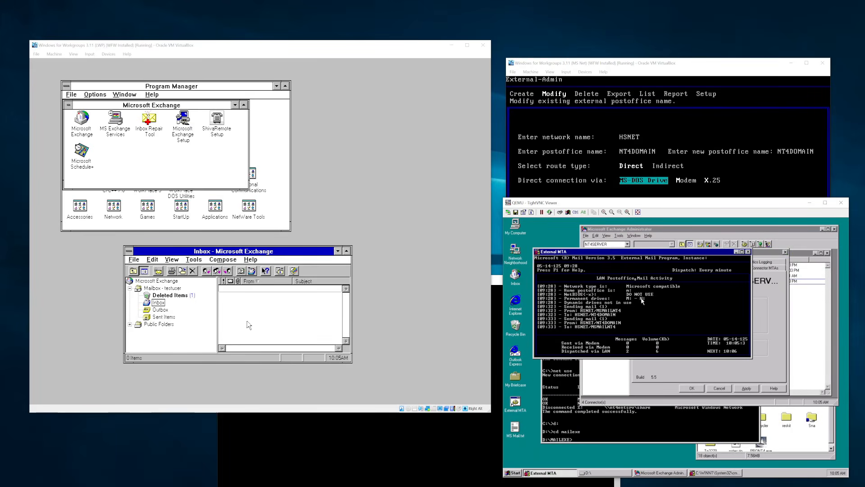
left_click(693, 64)
key("Escape")
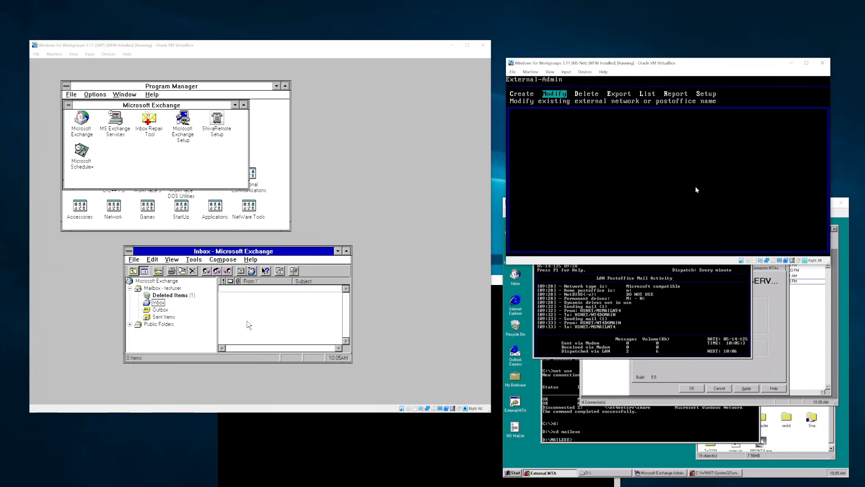
key("Escape")
key("Escape")
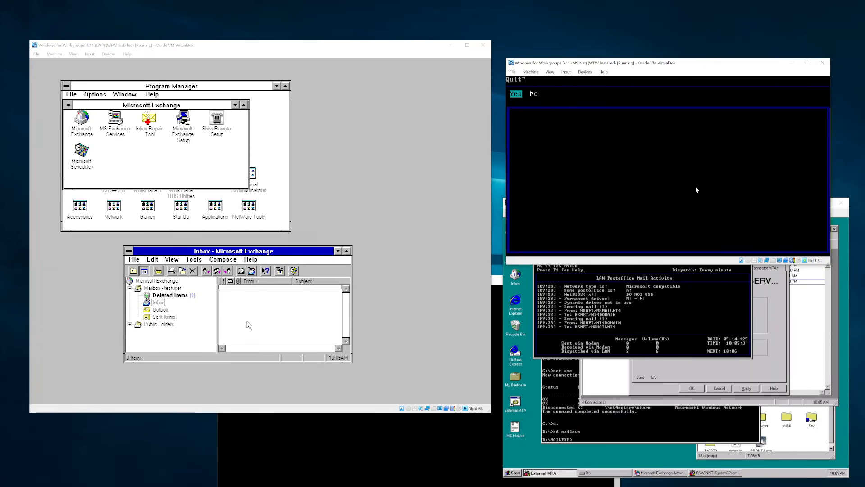
- Switch to drive Z:, launch MAIL, and sign in with the mailbox and password
type("z:")
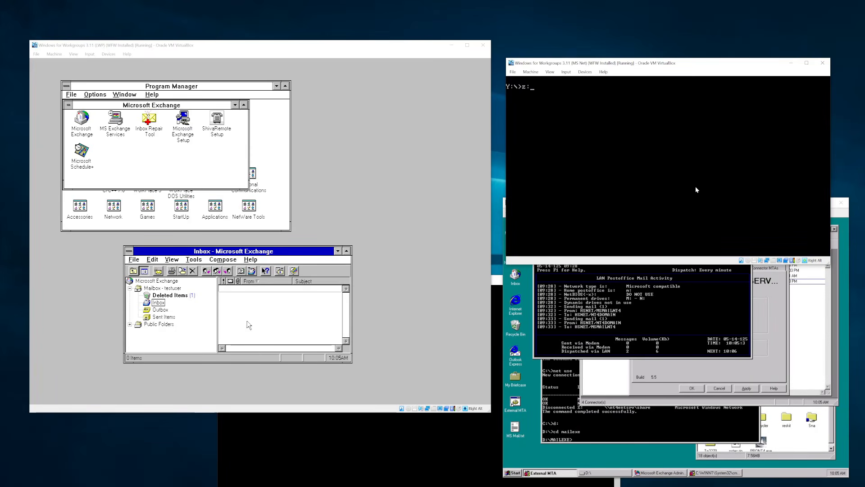
key("Return")
type("mail")
key("Return")
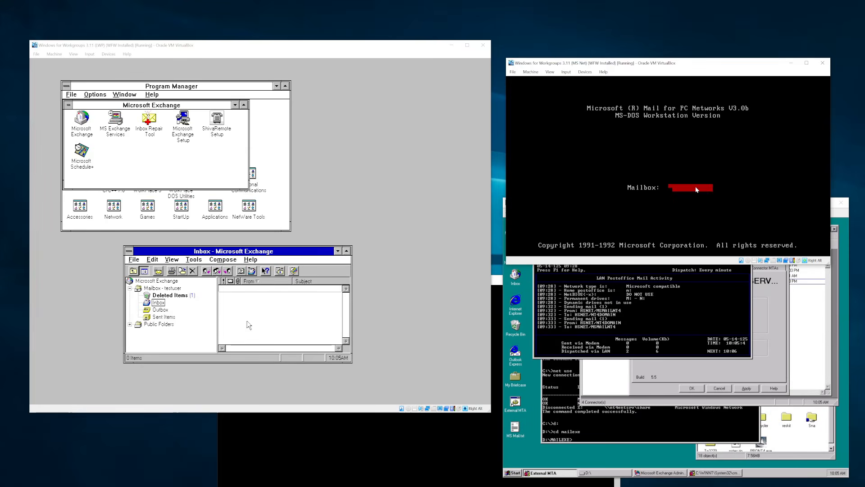
key("Return")
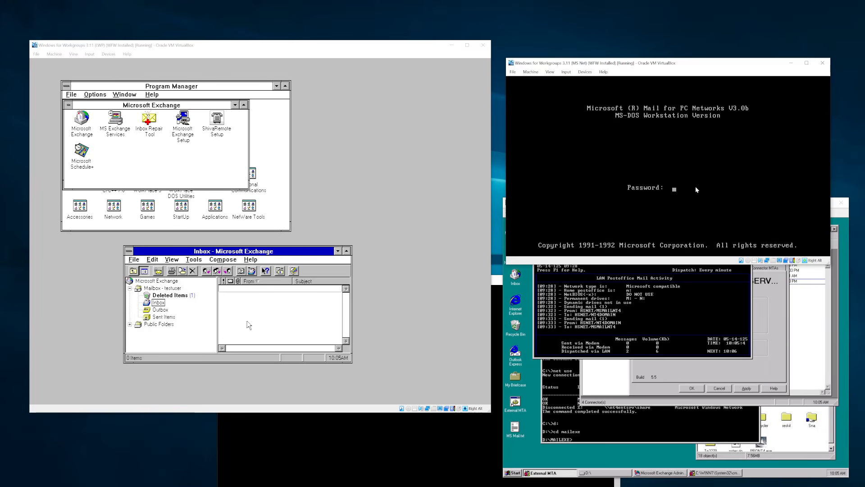
key("Return")
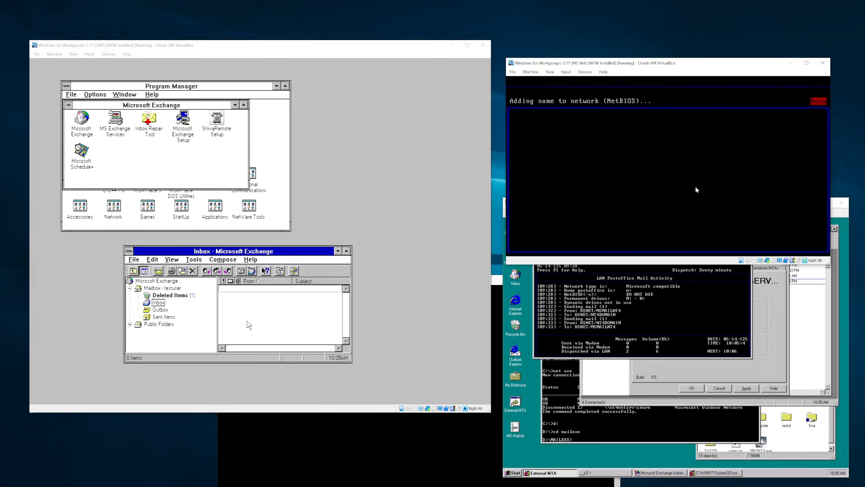
- Start a new message and browse the TO address list without choosing anyone
key("Right")
key("Return")
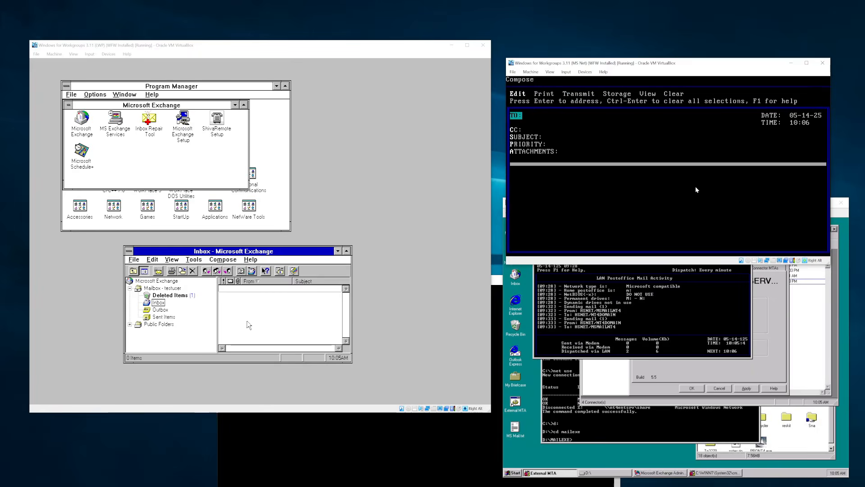
key("Return")
key("Escape")
key("Escape")
key("Return")
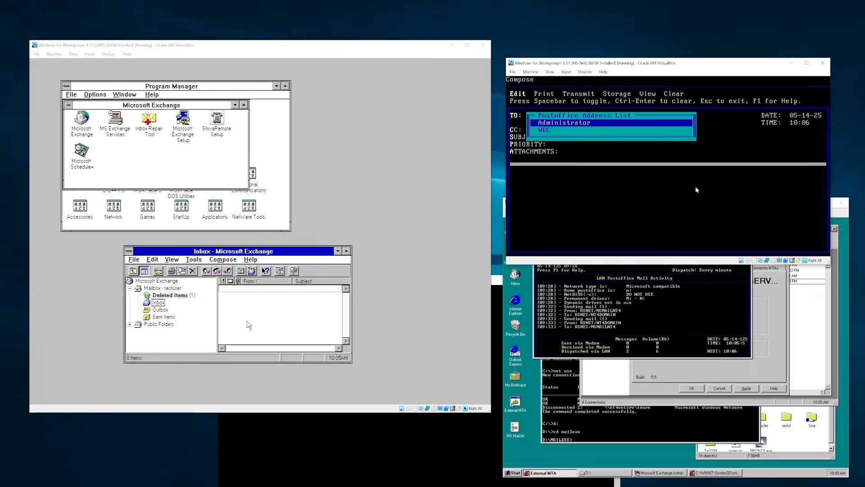
key("Escape")
- Return to the TO field and select WEC as the recipient
key("Down")
key("Down")
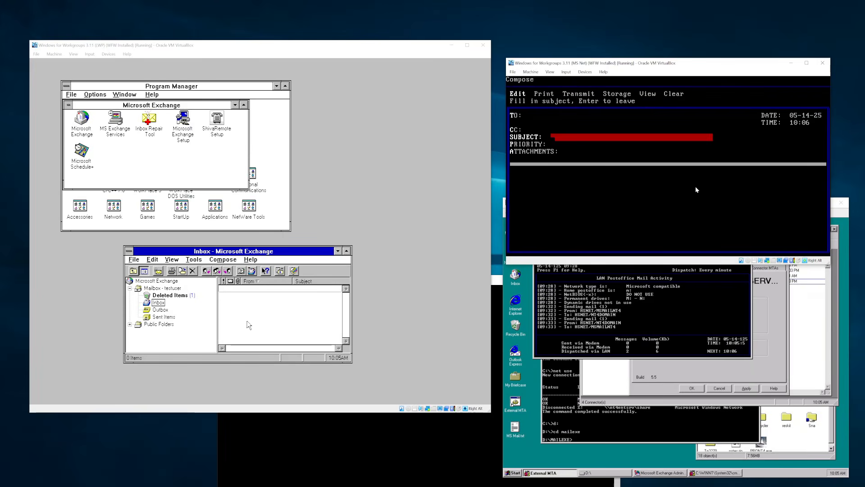
key("Return")
key("Return")
key("Return")
key("Up")
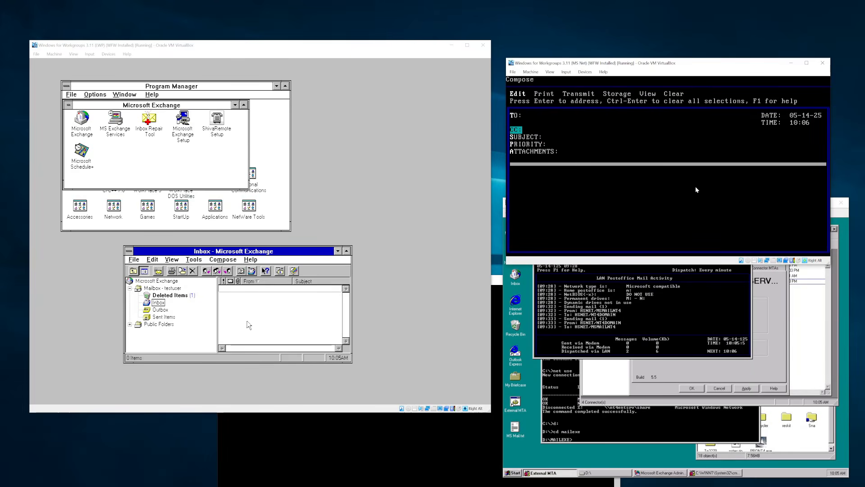
key("Up")
key("Return")
key("Down")
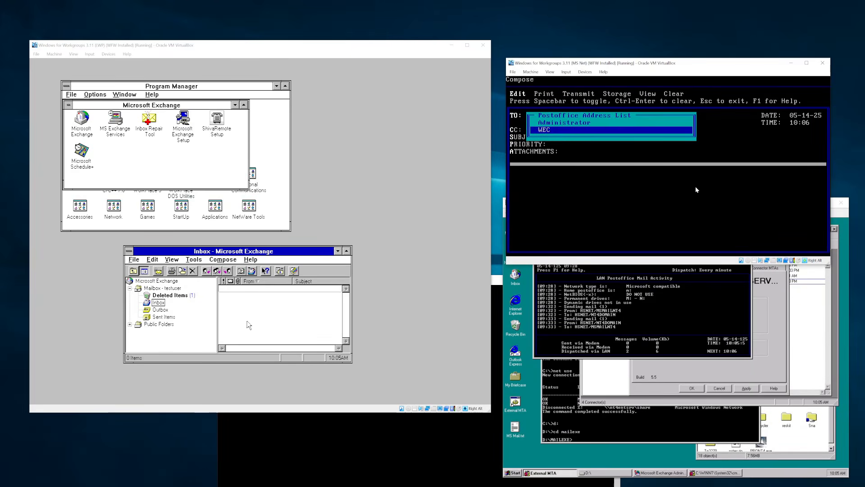
key("Up")
key("Down")
key("Return")
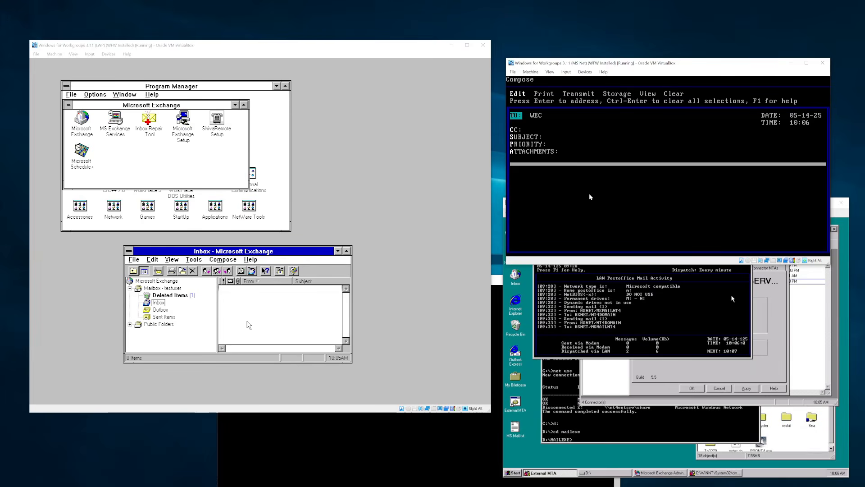
- Add Administrator as a second TO recipient
key("Down")
key("Down")
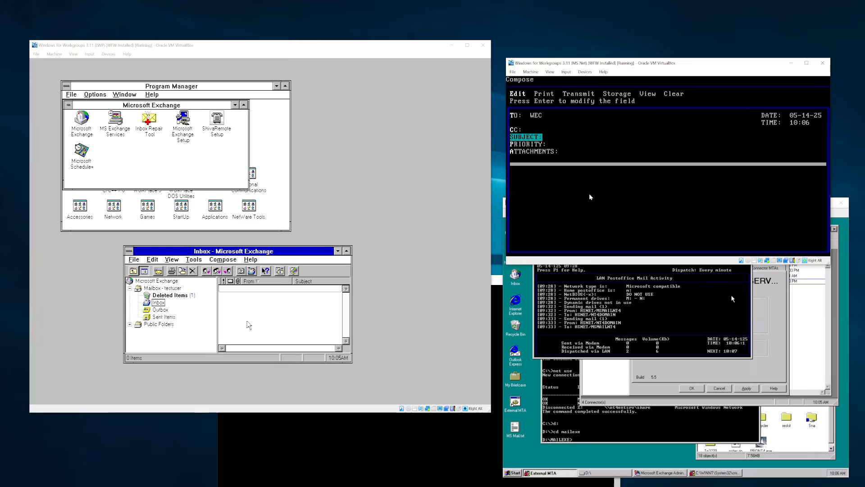
key("Up")
key("Up")
key("Return")
key("space")
key("Return")
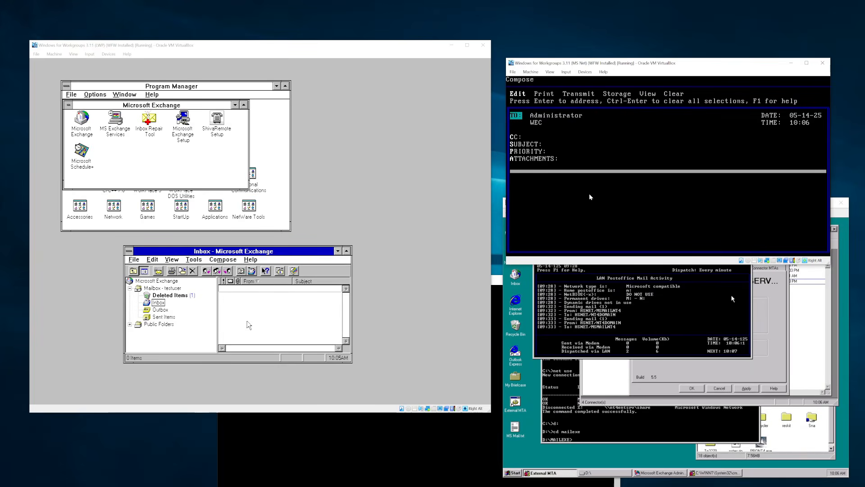
- Reopen the TO Postoffice Address List and back out to the choice of address lists
key("Down")
key("Up")
key("Return")
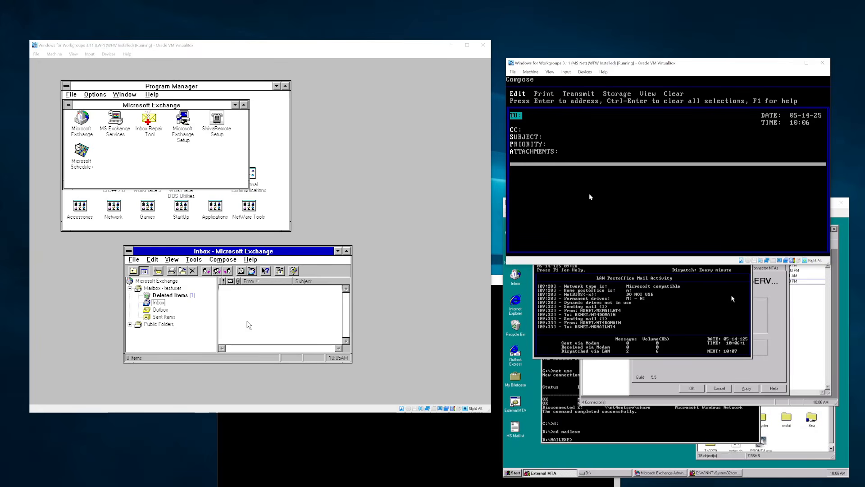
key("Down")
key("Escape")
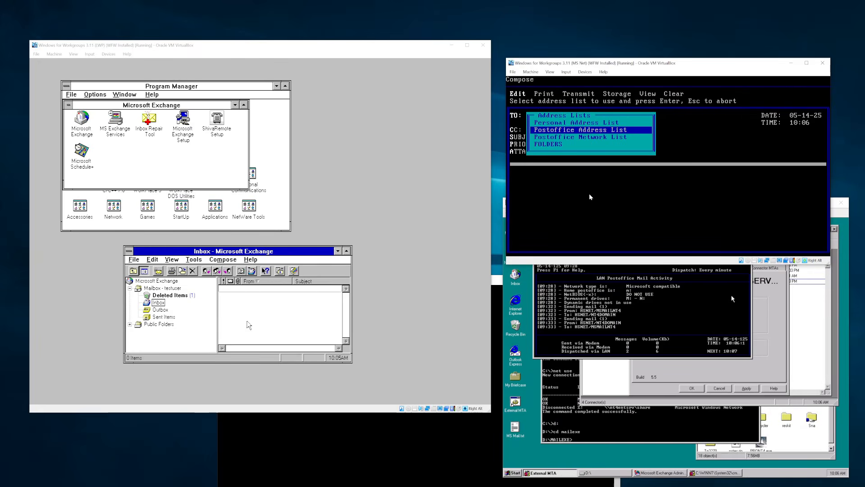
key("Escape")
key("Return")
key("Escape")
- Look through the Postoffice Address List and Postoffice Network List, abandoning the network entry
key("Down")
key("Up")
key("Up")
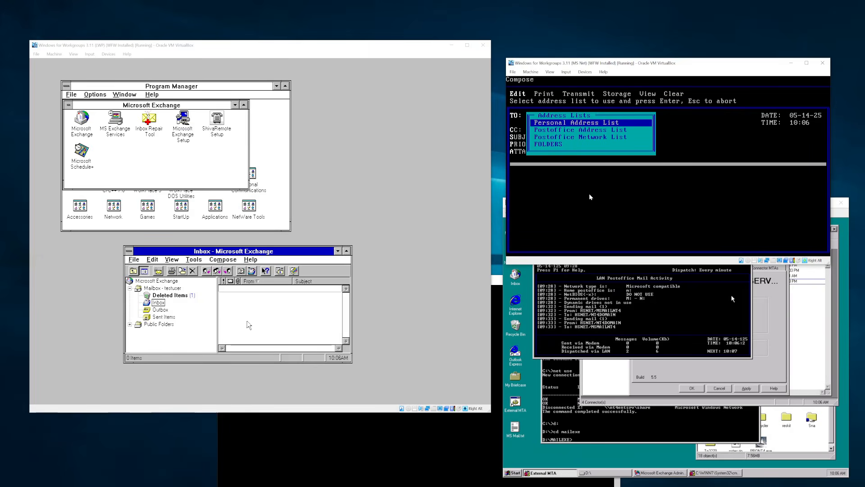
key("Down")
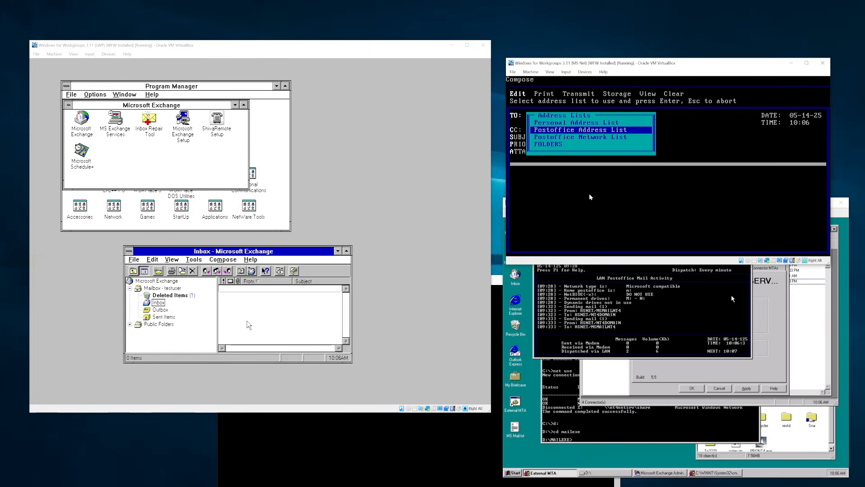
key("Return")
key("Down")
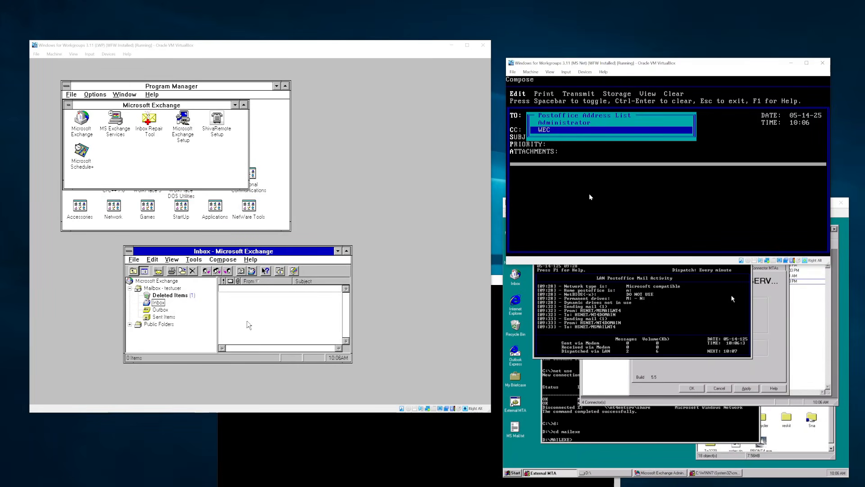
key("Down")
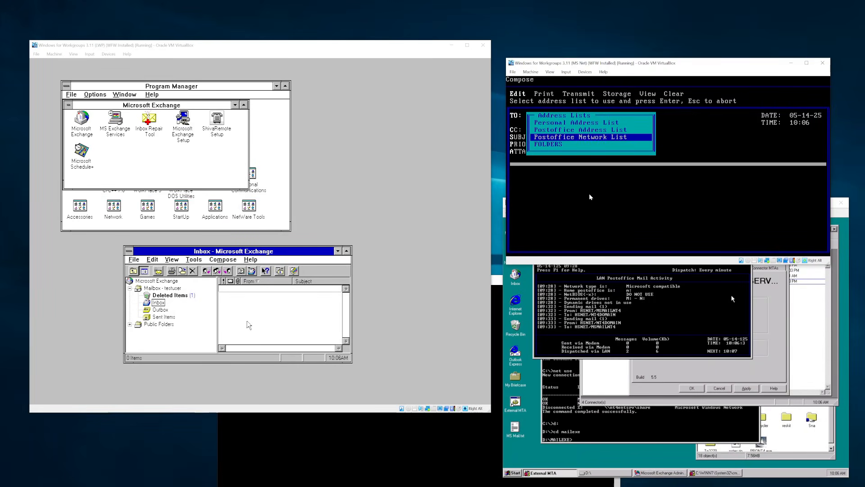
key("Return")
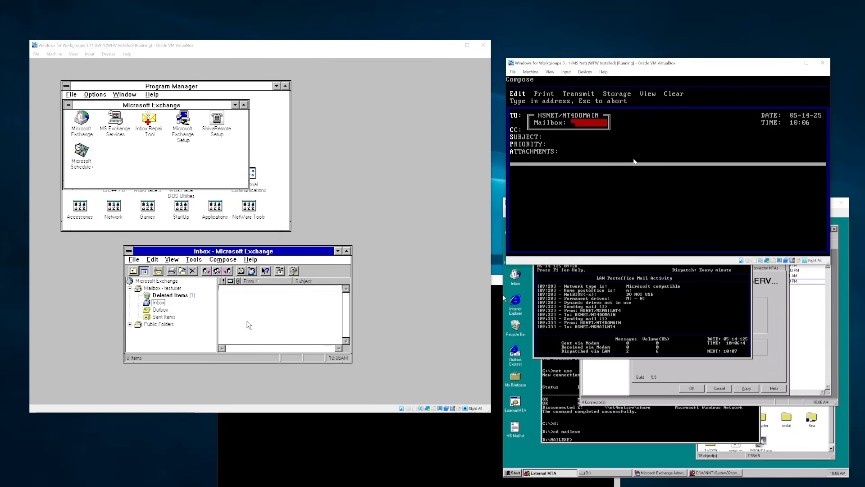
key("Return")
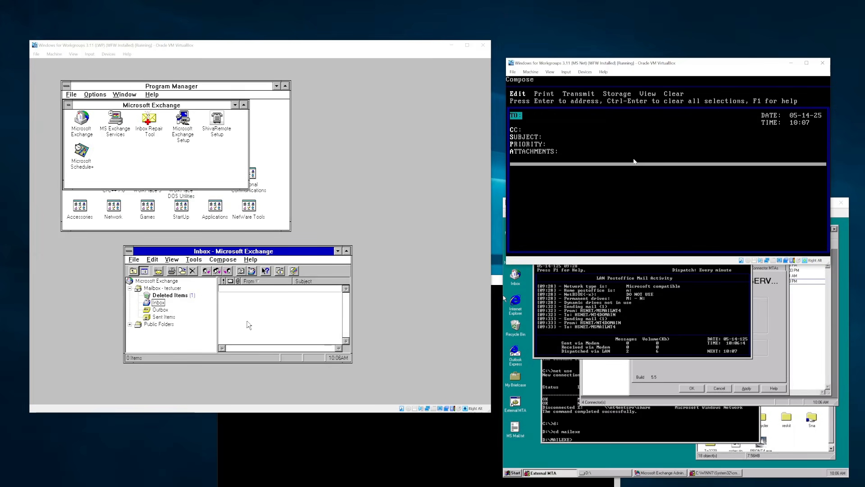
- Open the Postoffice Address List and show WEC's Address Information on HSNET/MSMAILNT4
key("Down")
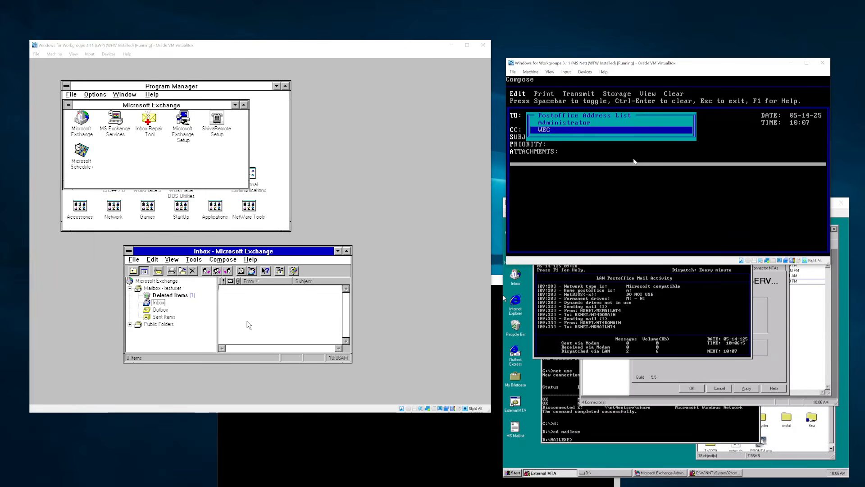
key("Up")
key("Down")
key("Escape")
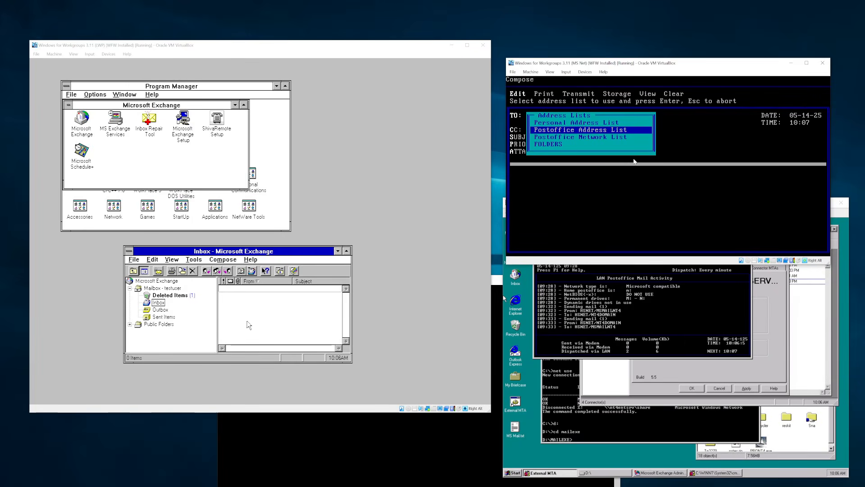
key("Return")
key("F2")
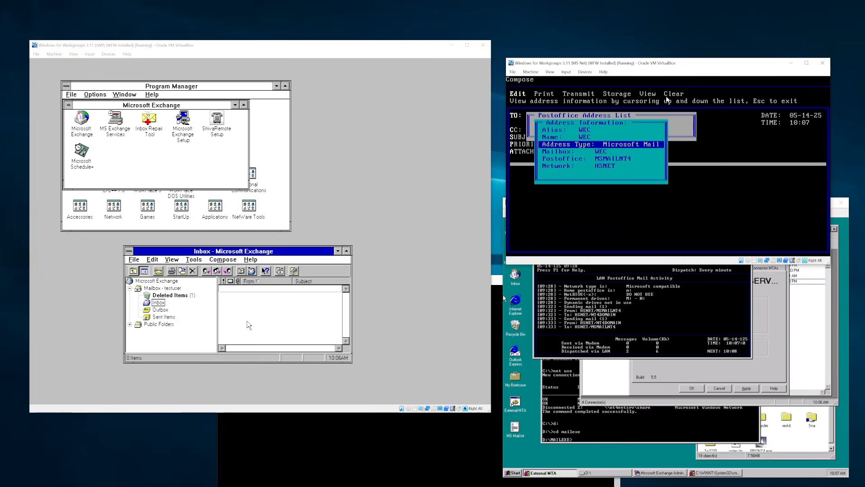
- Inspect WEC's address details, checking the address type and network entries
key("Escape")
key("Return")
key("Down")
key("Down")
key("Escape")
key("Return")
key("Down")
key("Down")
key("Down")
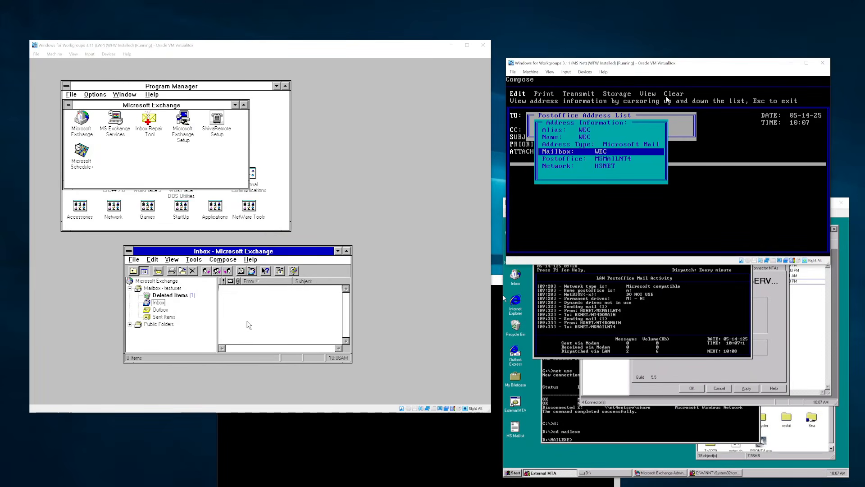
key("Down")
key("Down")
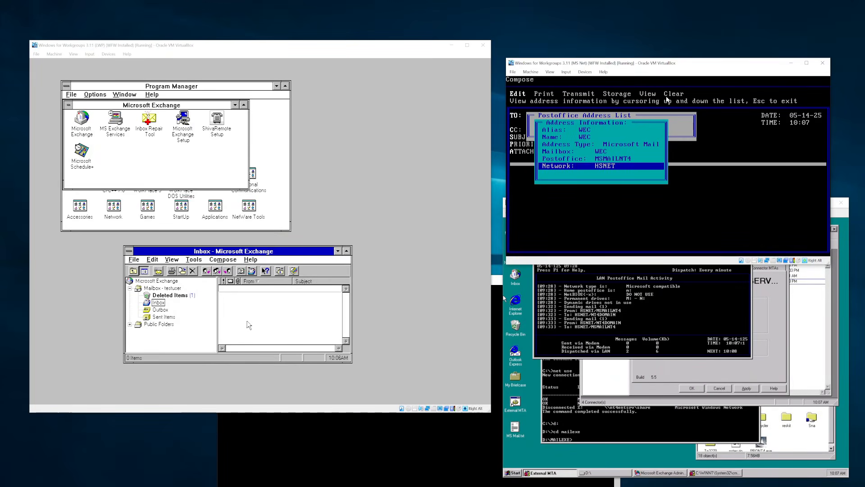
key("Escape")
- Put WEC in the TO field, toggle Administrator off, and move to SUBJECT
key("Return")
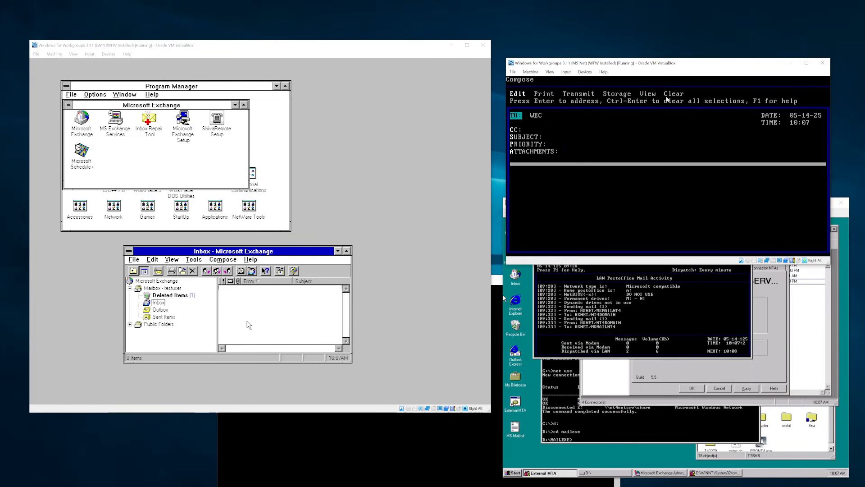
key("Tab")
key("Up")
key("Return")
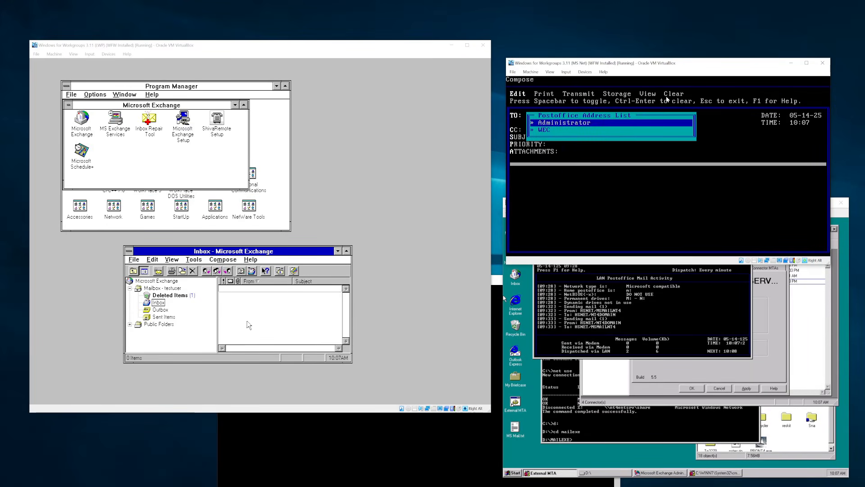
key("Return")
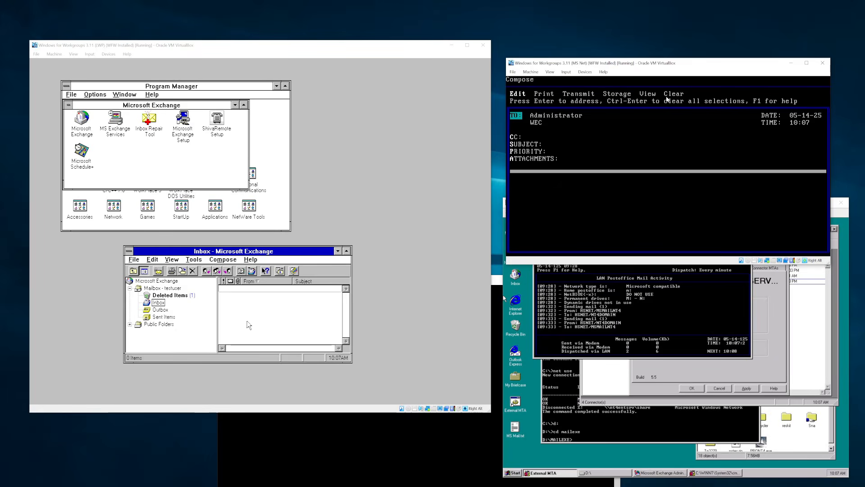
key("Return")
key("Left")
key("Return")
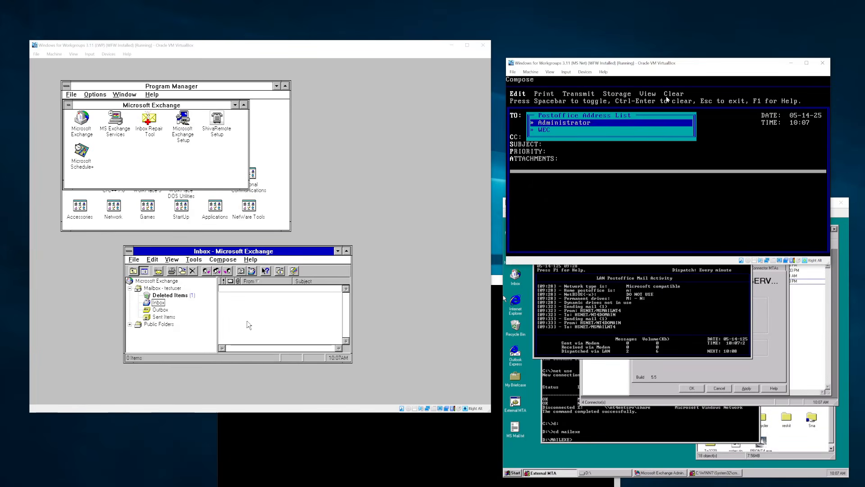
key("Return")
key("Down")
key("Down")
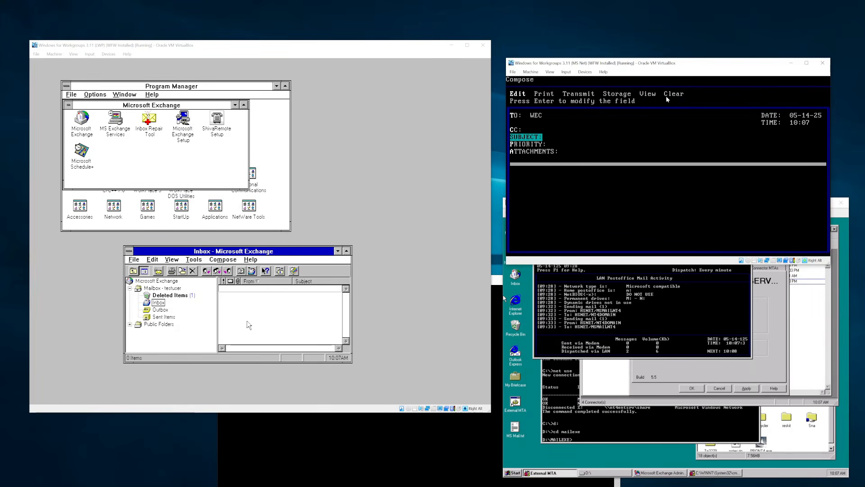
- Transmit to WEC a message with subject 'loopback' and a one-line test body
key("Return")
type("loopb")
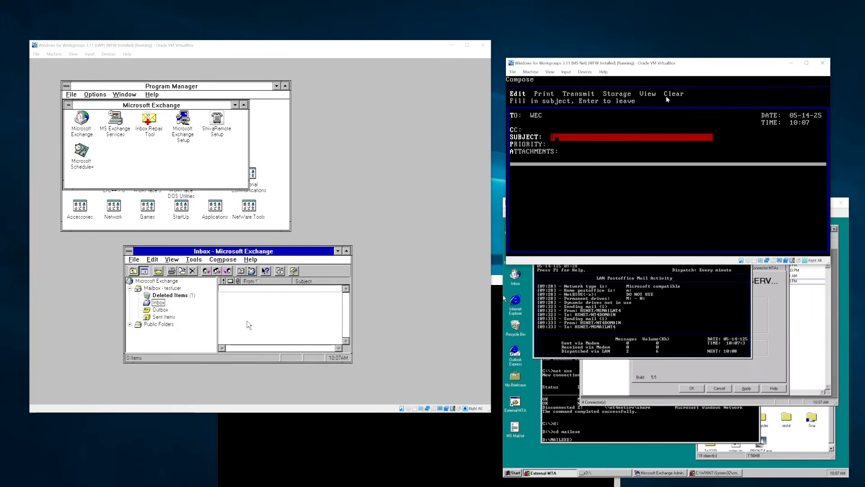
type("ack")
key("Return")
key("Down")
key("Down")
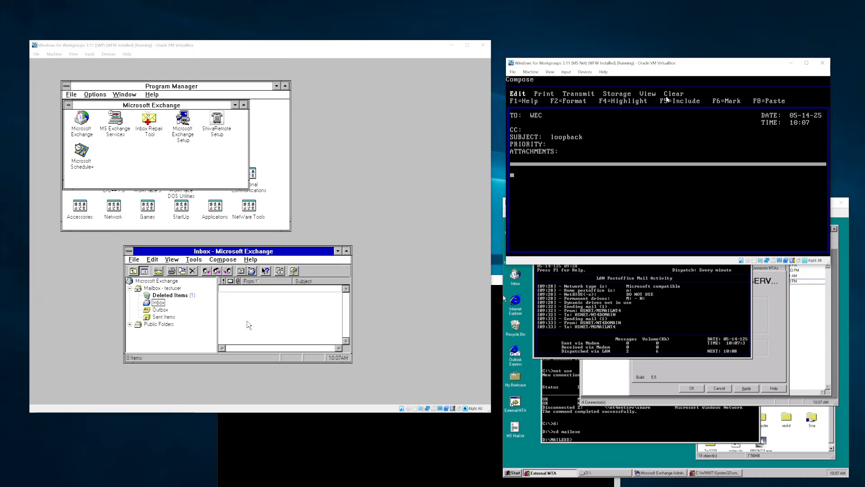
type("this is a test loopbac")
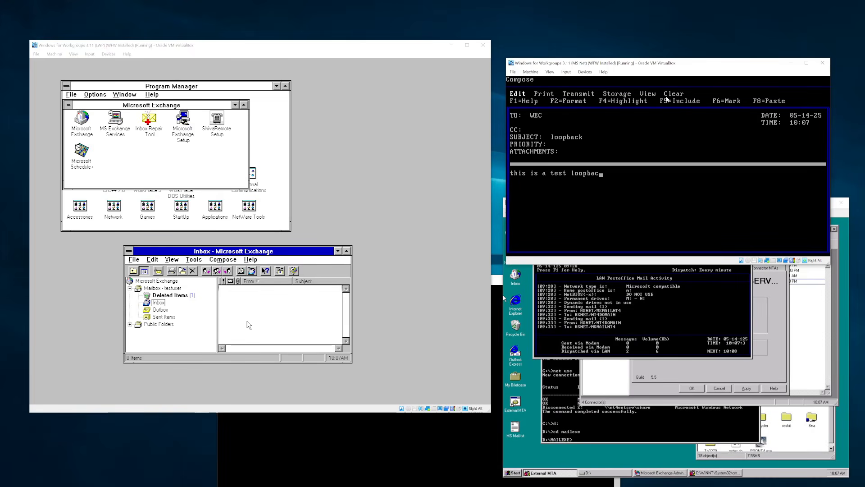
type("k email that will b")
type("ot actually go anywhere")
key("Escape")
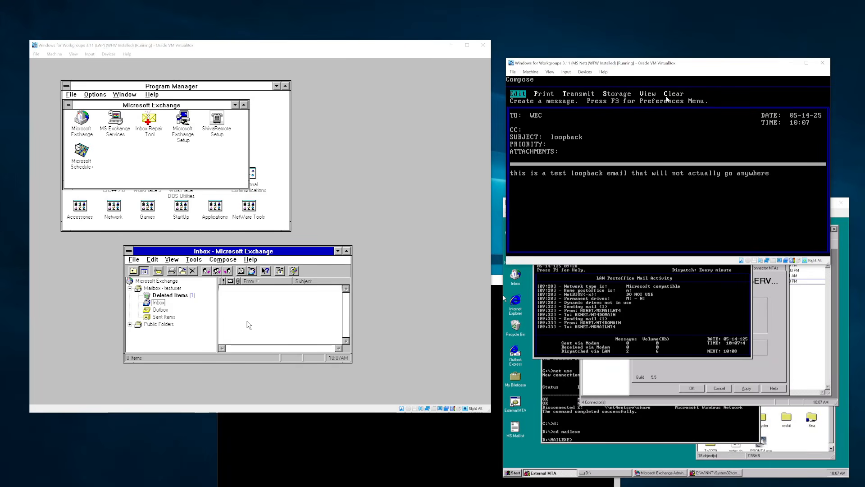
key("Right")
key("Right")
key("Return")
key("Return")
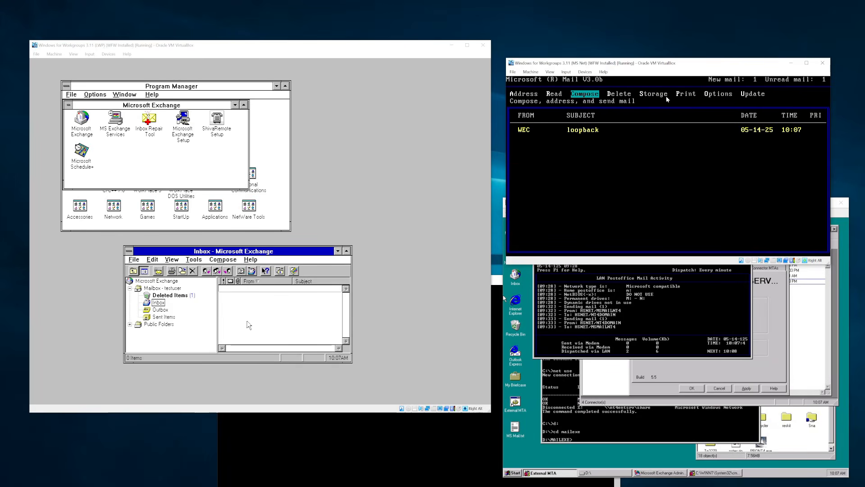
- Open the received loopback message to read it, then return to the mailbox list
key("Left")
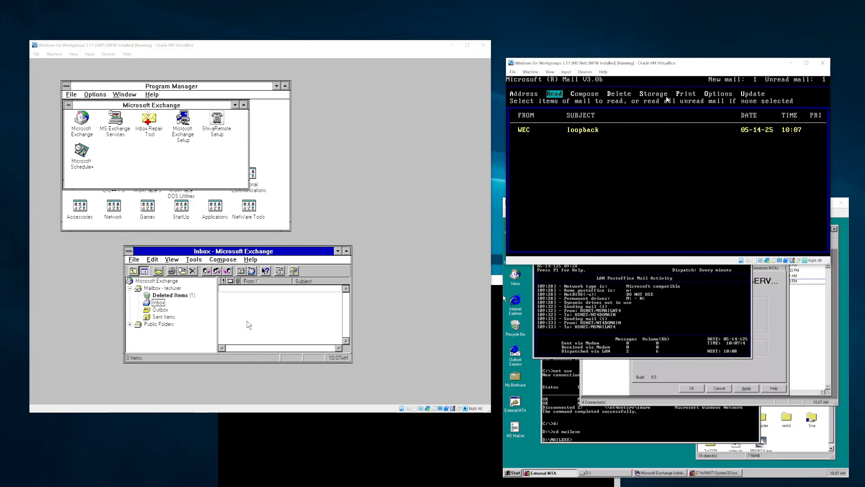
key("Return")
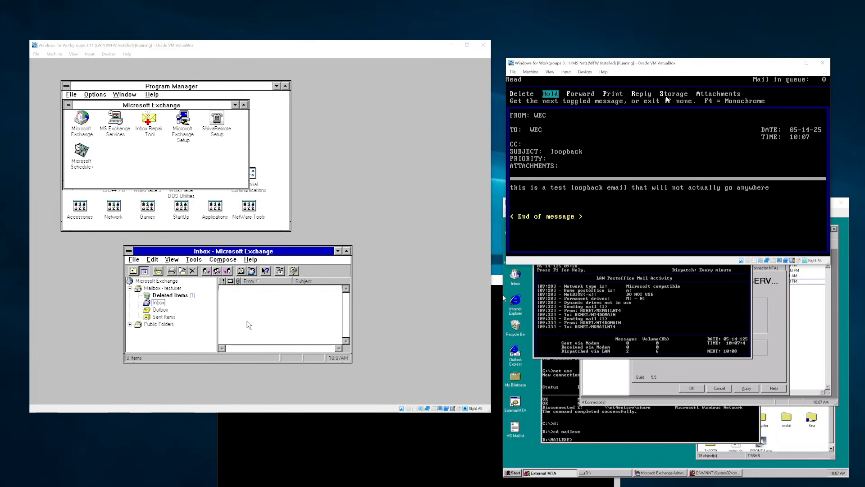
key("Right")
key("Right")
key("Right")
key("Right")
key("Left")
key("Left")
key("Left")
key("Left")
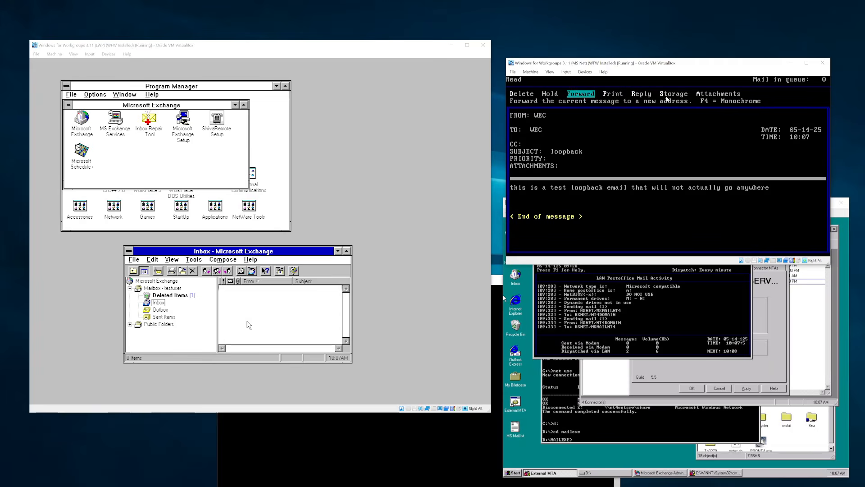
key("Return")
- Delete the loopback message from the mailbox
key("Right")
key("Right")
key("Return")
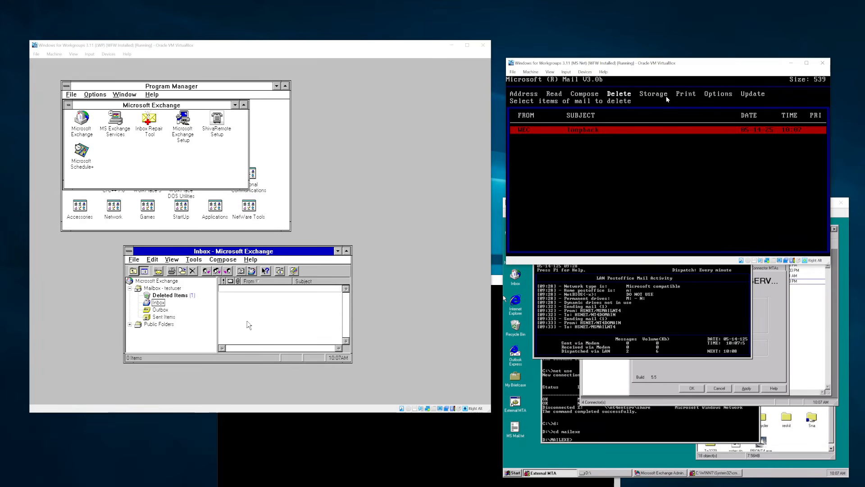
key("Return")
key("Return")
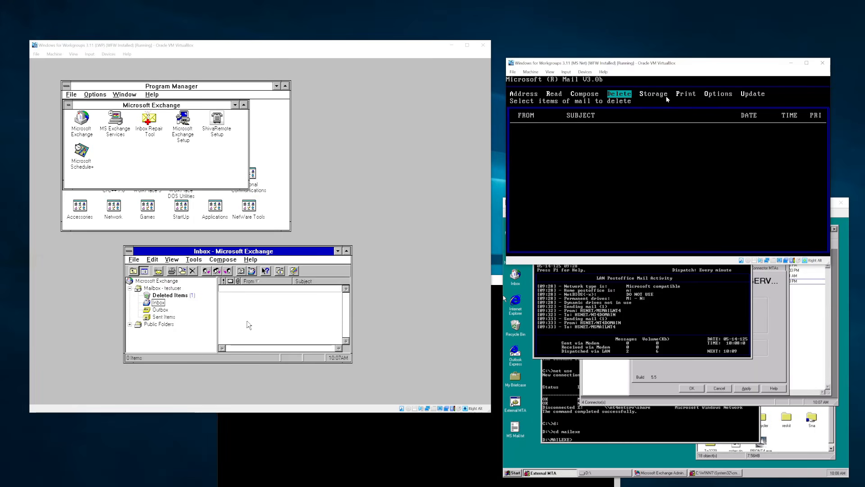
- Start a new message addressed to mailbox testuser on the HSNET/NT4DOMAIN postoffice
key("Left")
key("Left")
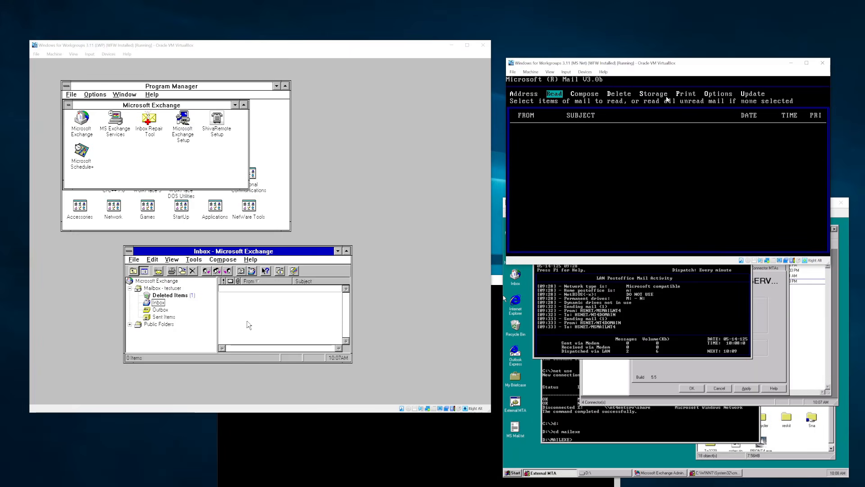
key("Left")
key("Right")
key("Right")
key("Return")
key("Return")
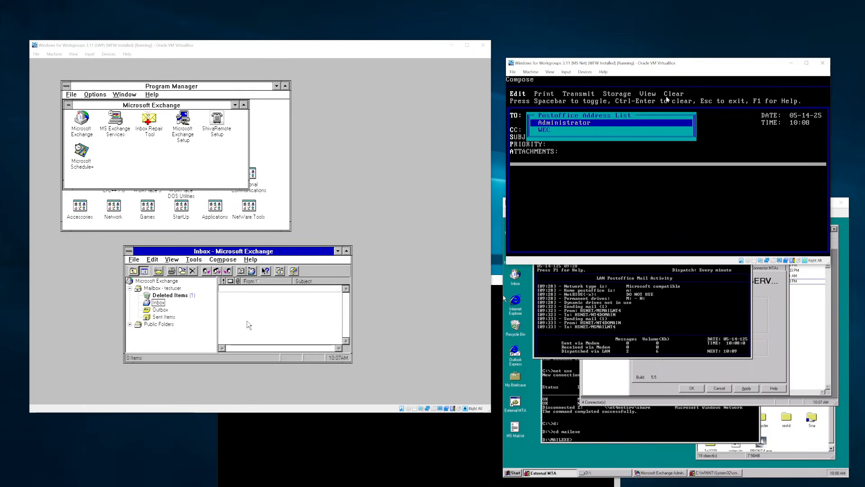
key("Escape")
key("Down")
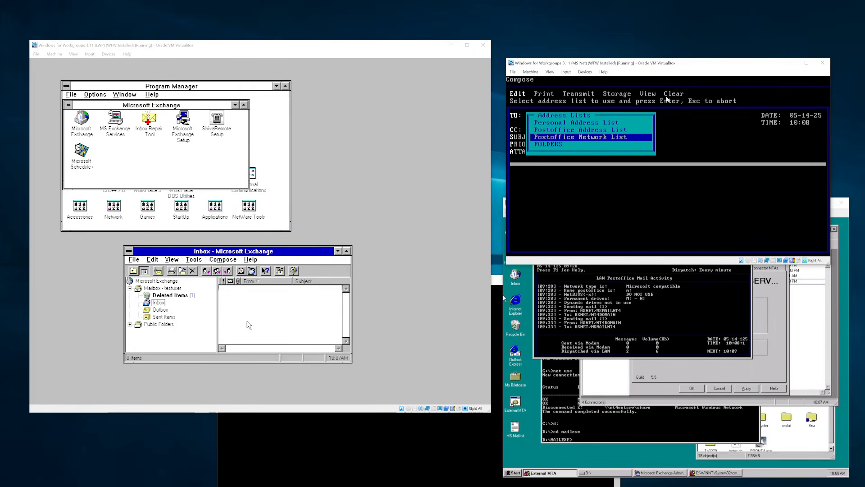
key("Return")
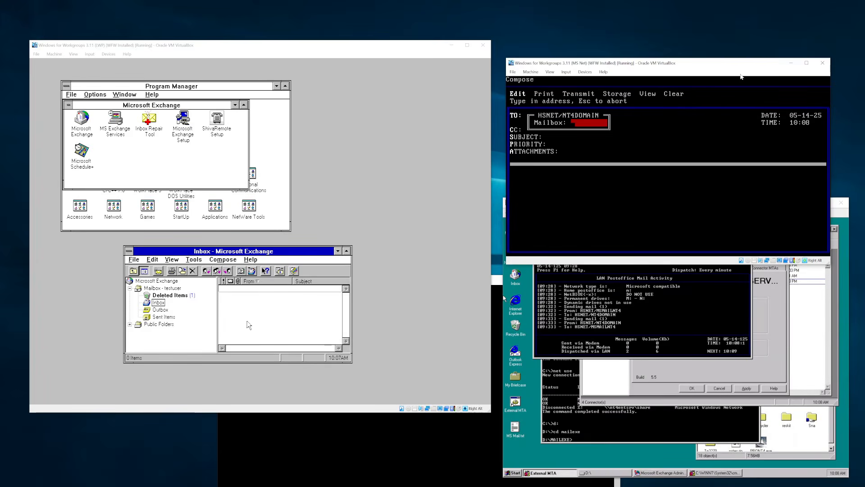
left_click(318, 62)
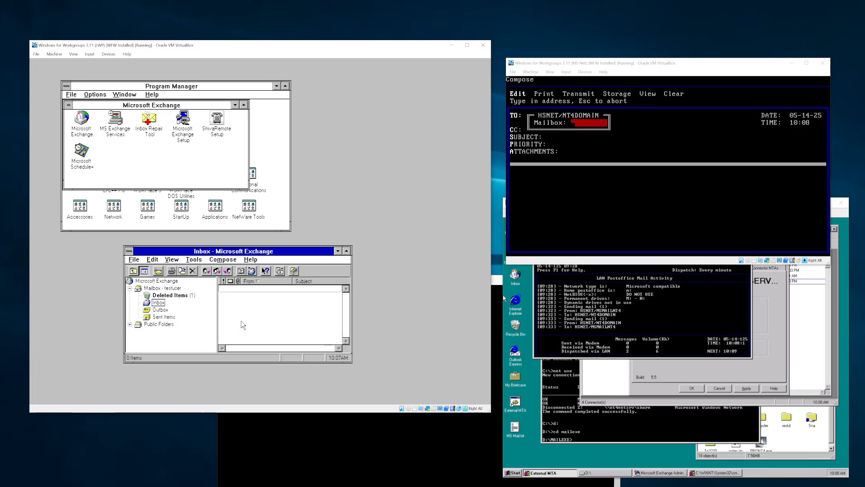
key("Alt_R")
left_click(743, 69)
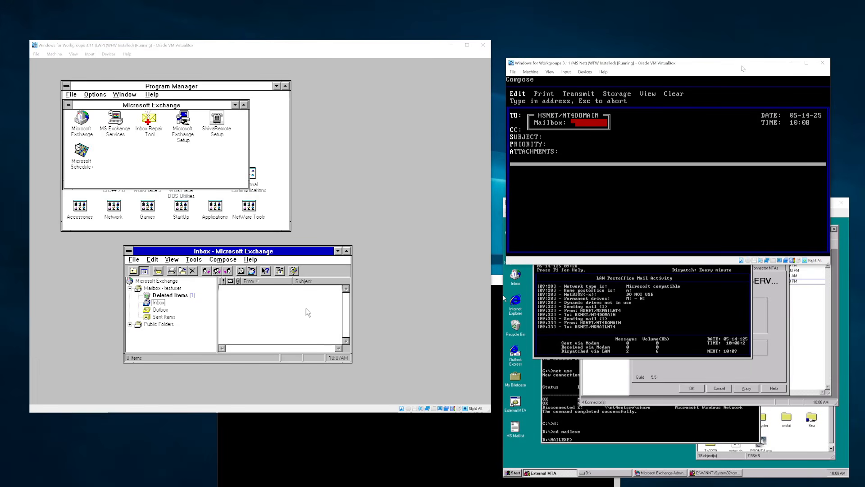
type("testuser")
key("Return")
- Enter subject 'From MS Mail' and a body saying it goes through the MTA, then select Transmit
key("Down")
key("Down")
key("Return")
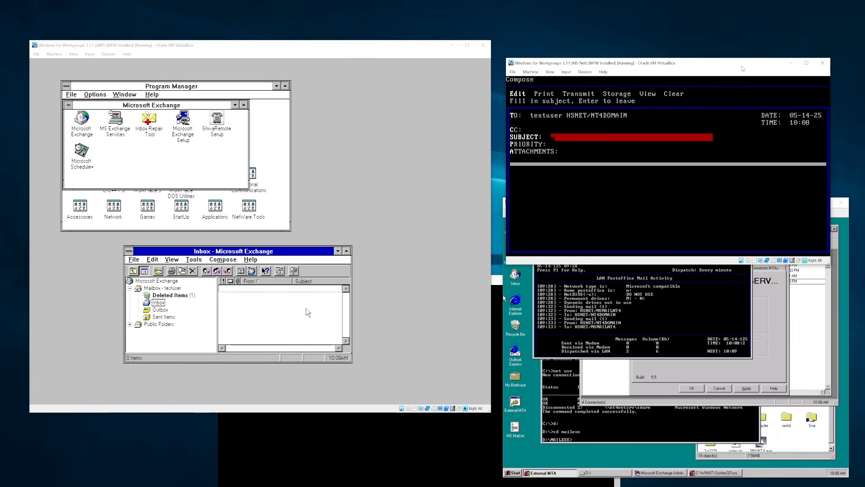
type("From MS Mail")
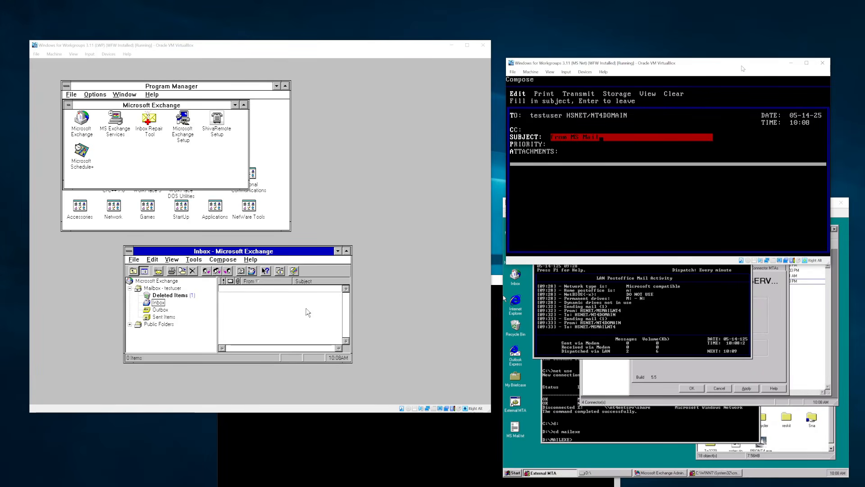
key("Return")
key("Down")
key("Down")
key("Down")
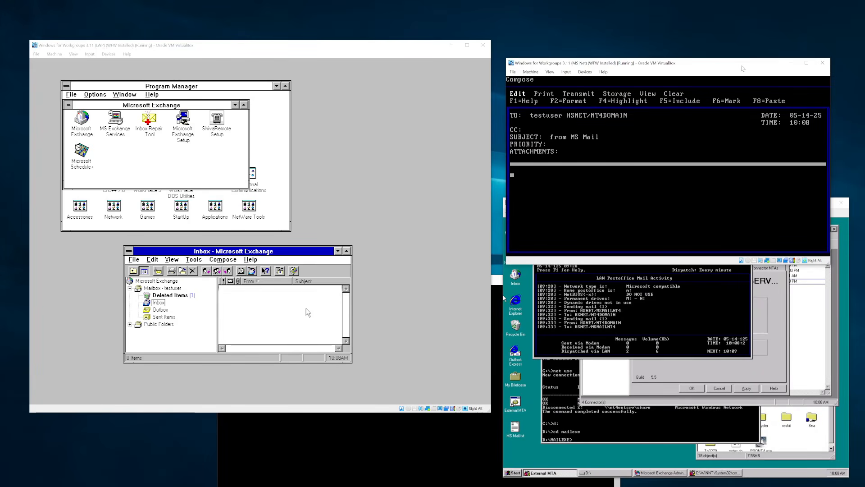
type("this is an email ")
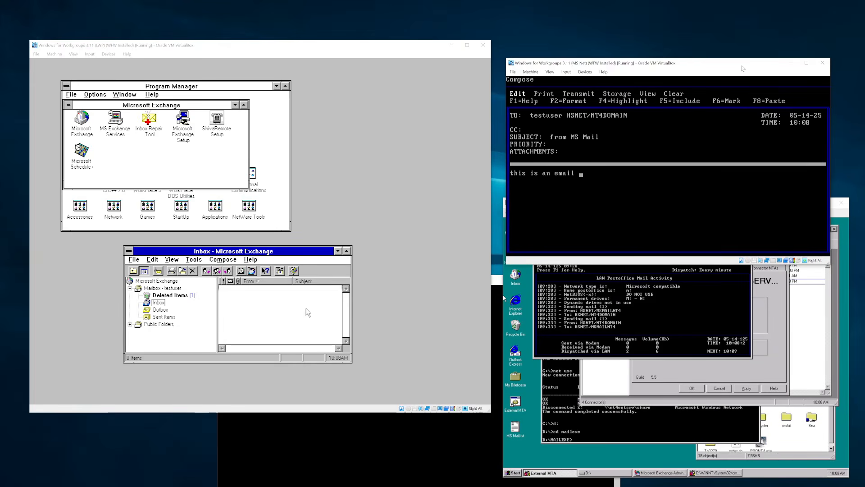
type("that I am sending myself from MS Mai")
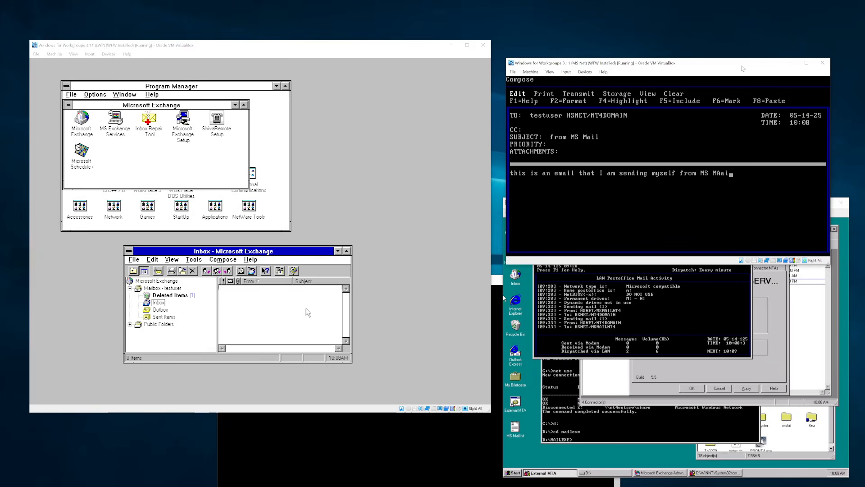
type("l, which will go through the MTA>")
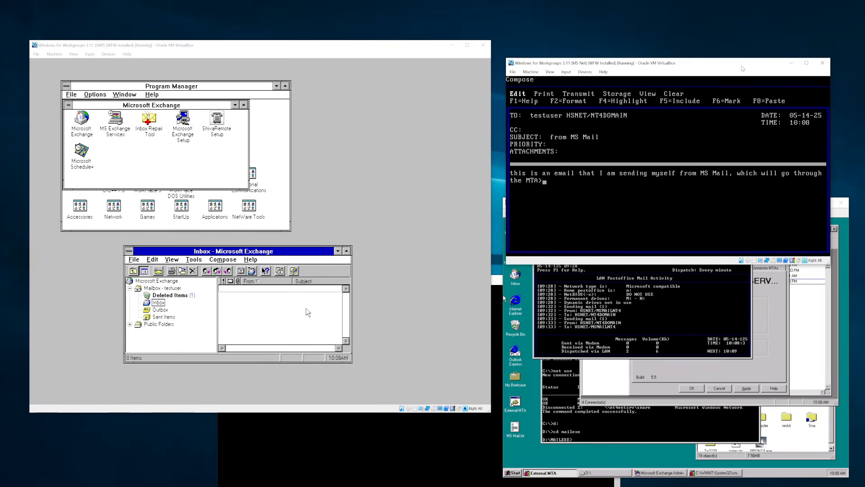
key("Return")
key("Escape")
key("Right")
key("Right")
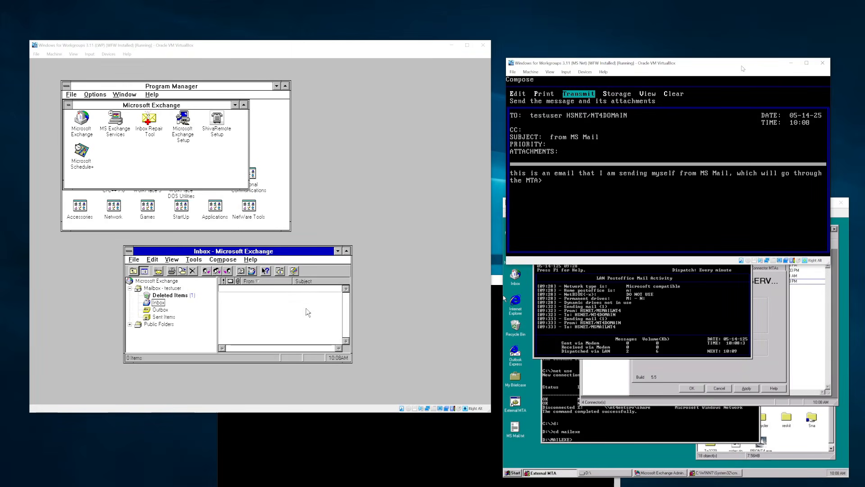
- Confirm transmitting the message to testuser and bring the External MTA console forward
key("Return")
key("Return")
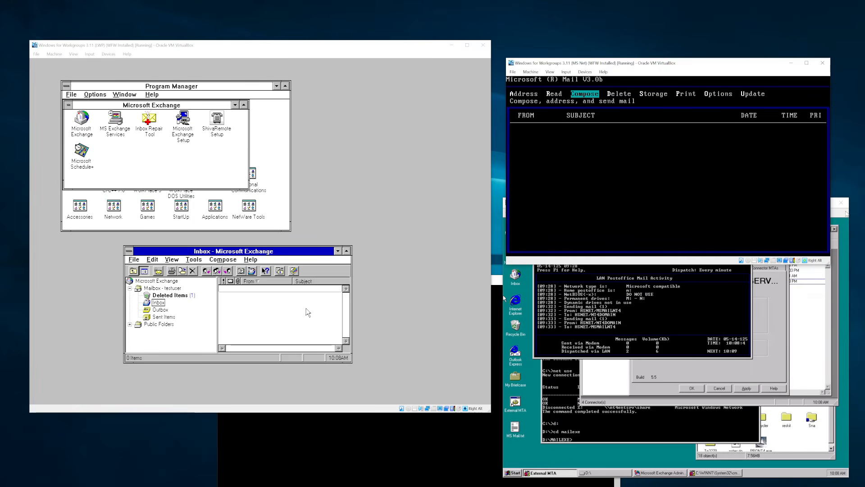
left_click(644, 418)
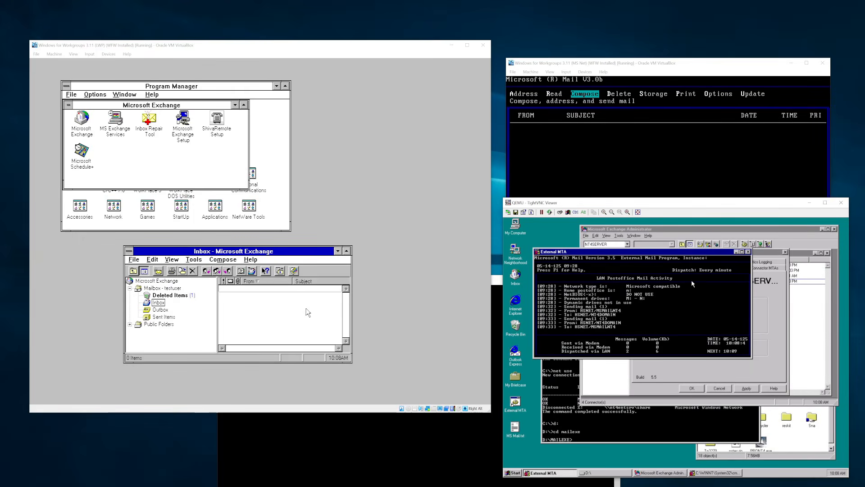
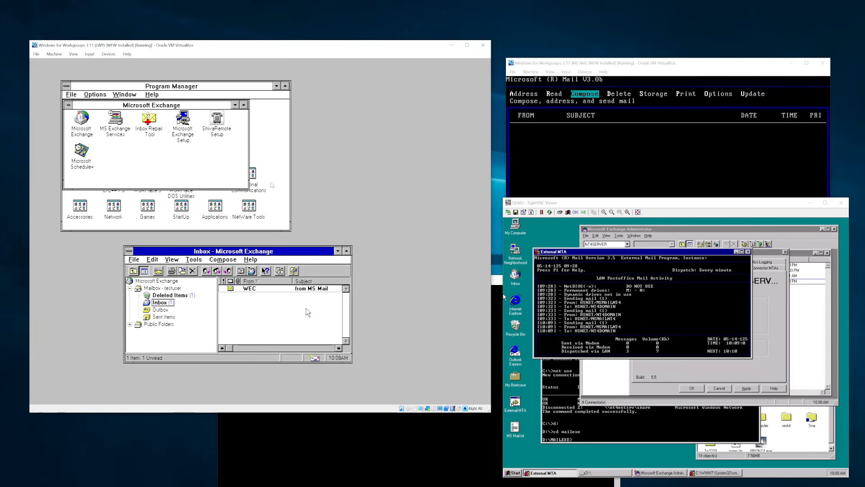
- Open the received 'from MS Mail' message, briefly checking the NT4 server and MS Mail DOS machines
double_click(294, 288)
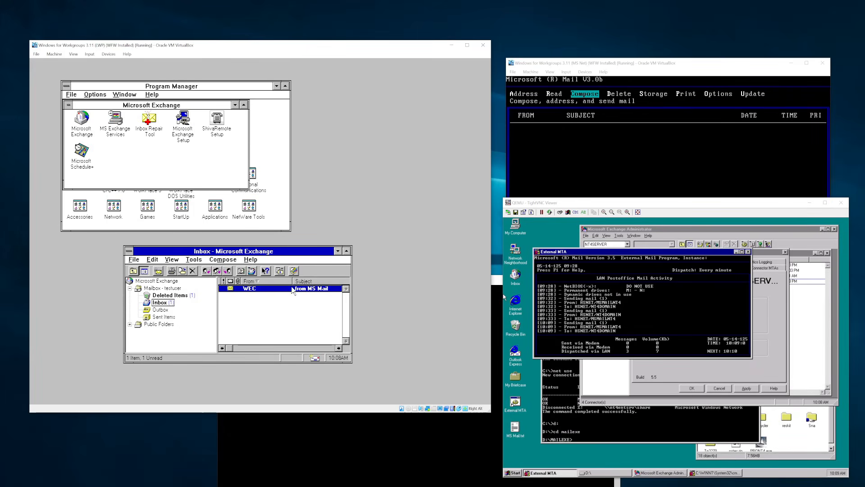
left_click(384, 158)
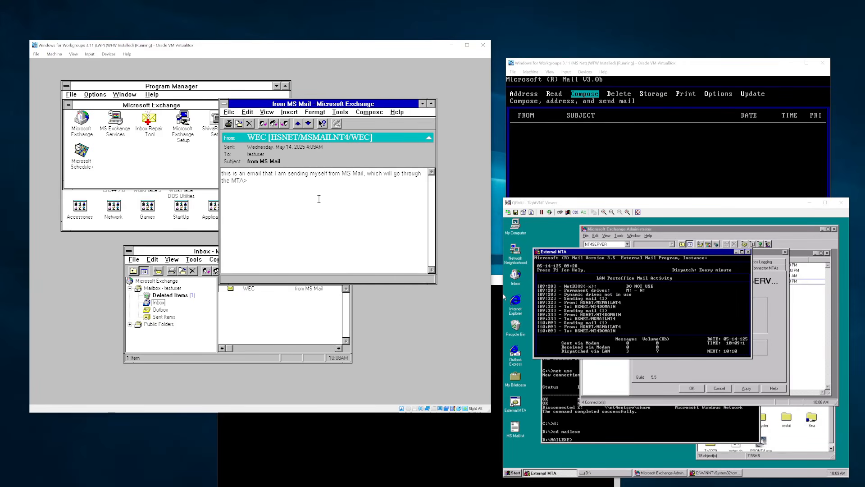
key("Alt_R")
left_click(724, 208)
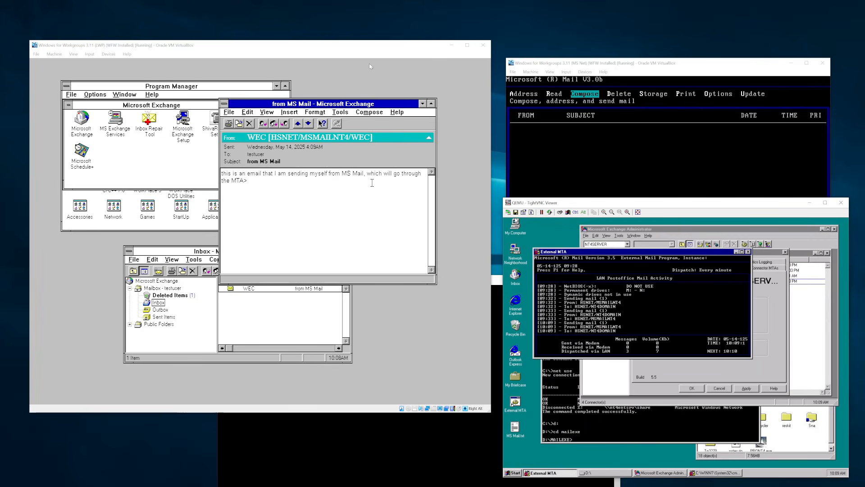
left_click(359, 49)
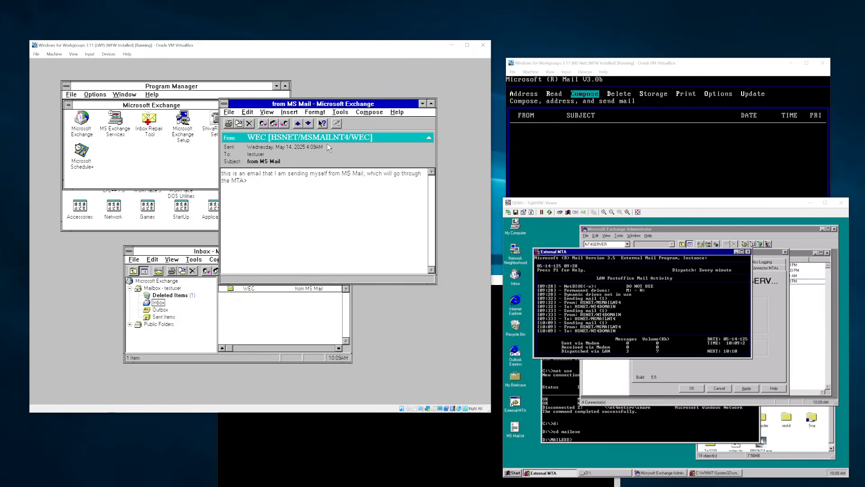
key("Alt_R")
left_click(741, 73)
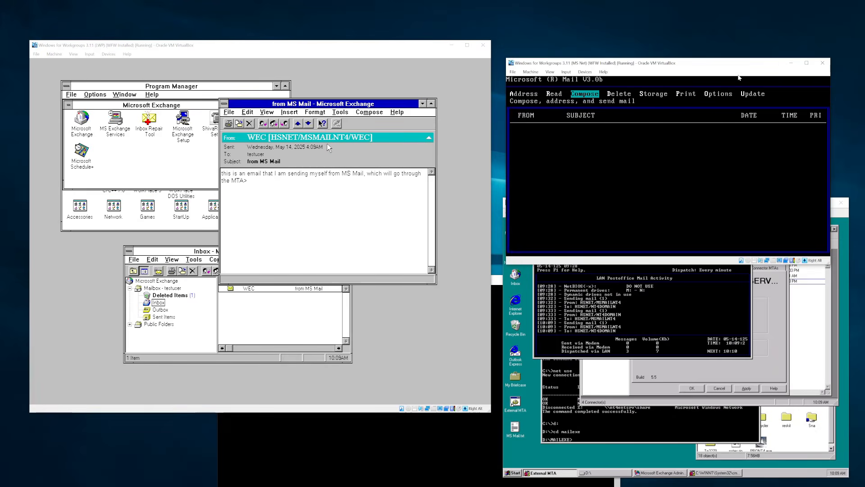
left_click(392, 55)
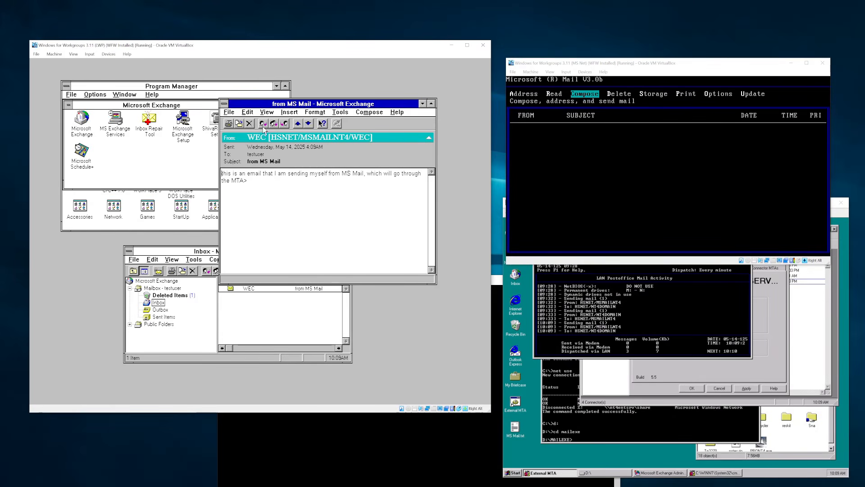
- Inspect the sender's address properties and add the sender to the personal address book
double_click(294, 137)
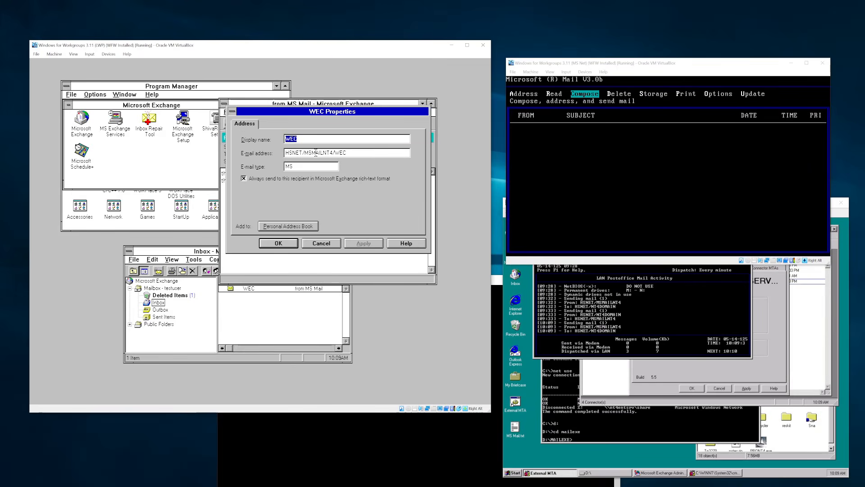
left_click(368, 152)
left_click(304, 226)
left_click(278, 243)
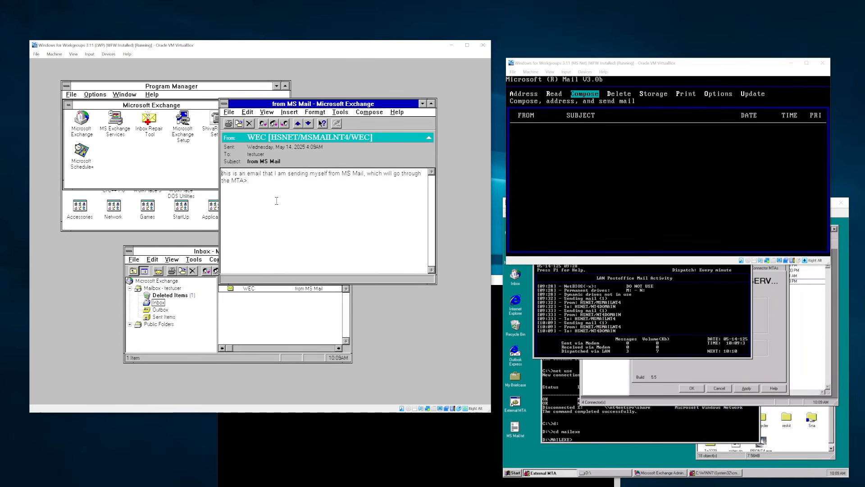
- Reply with 'this is a reply from MS Mail' and send it
left_click(268, 123)
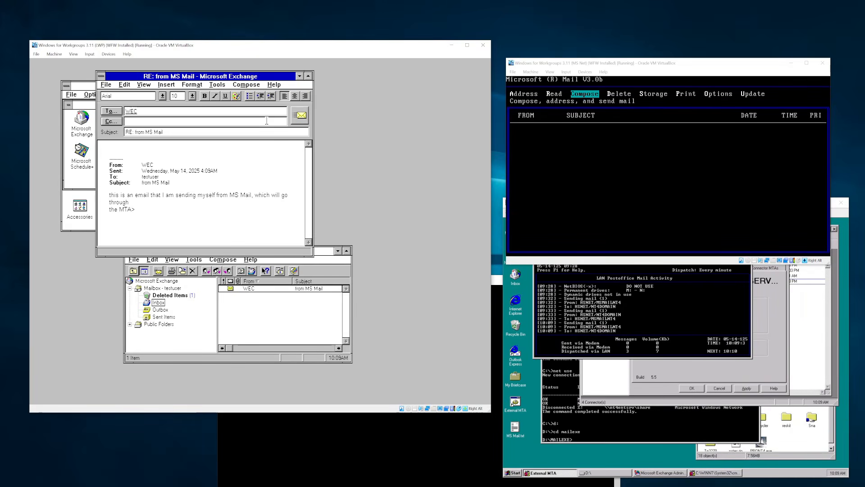
type("this is a reply from MS")
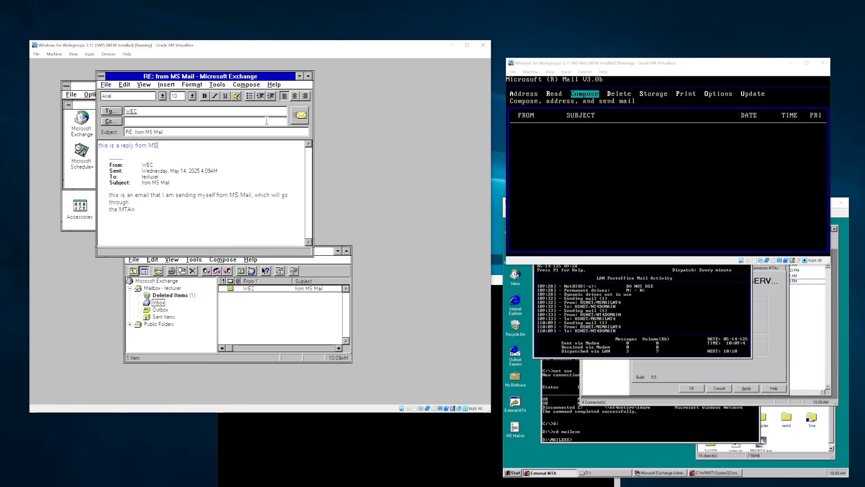
type(" Mail")
left_click(300, 115)
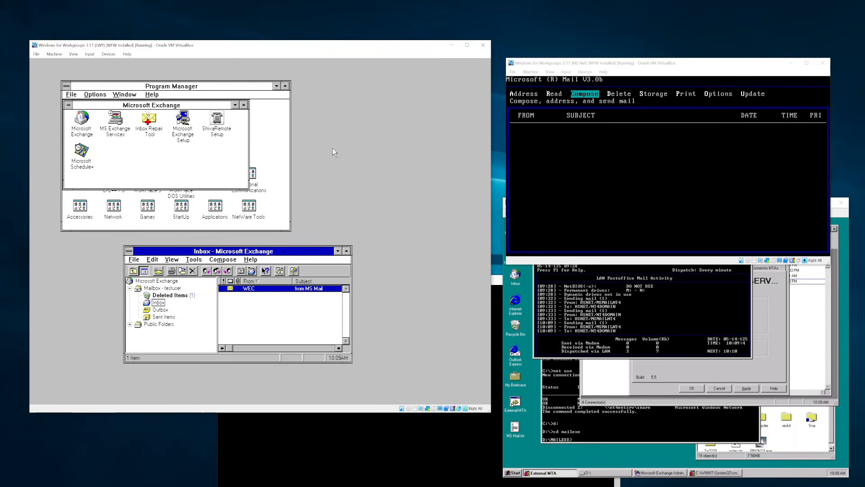
- In the UNIX terminal, address a mail to the test user's mailbox on the NT4 server
left_click(436, 435)
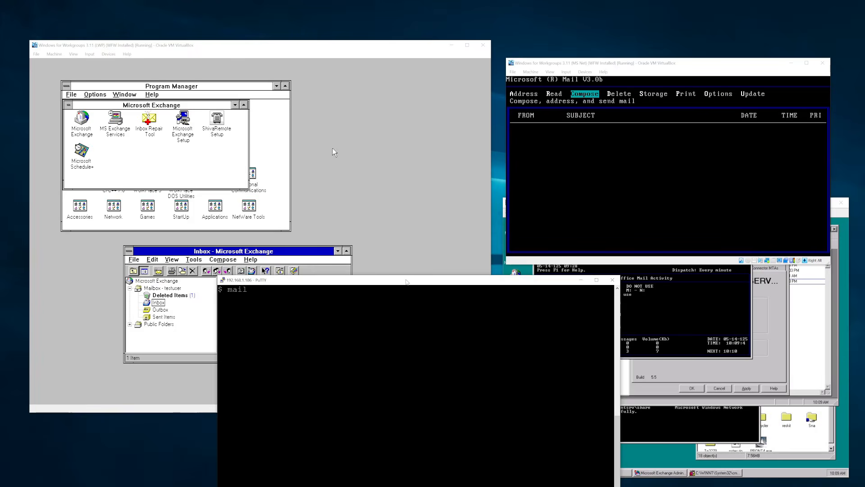
left_click_drag(405, 282, 431, 219)
type("wec@")
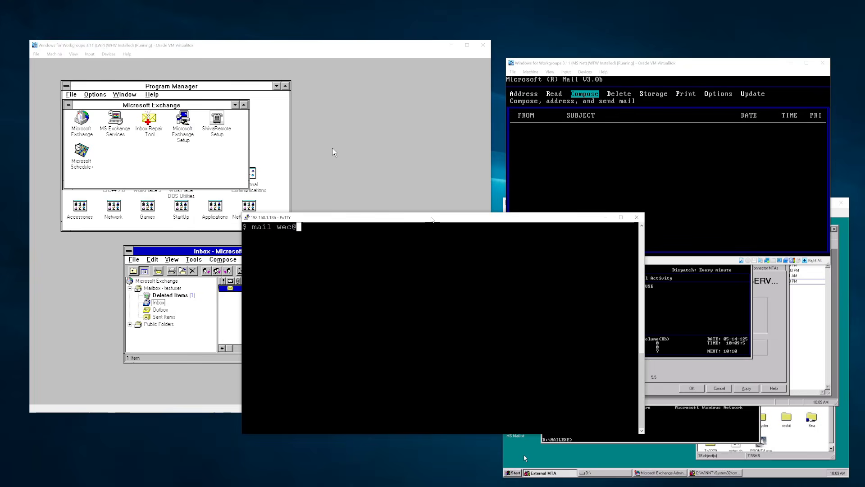
key("BackSpace")
key("BackSpace")
key("BackSpace")
key("BackSpace")
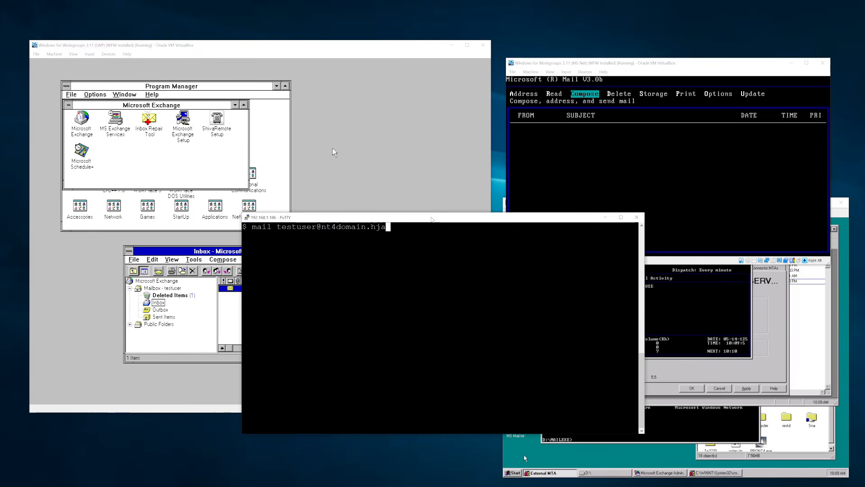
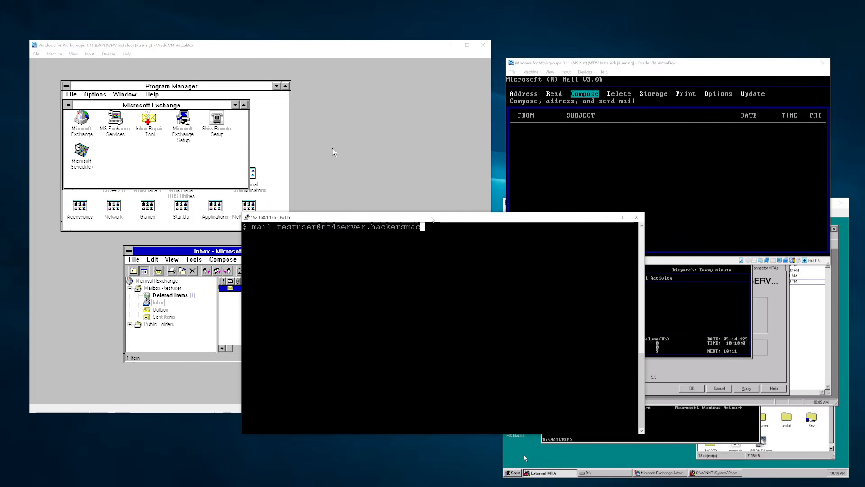
key("Return")
- Enter subject 'test from UNIX' and body 'this is an email from a UNIX system, sent via SMTP.', then end with '.'
type("test from UNIX")
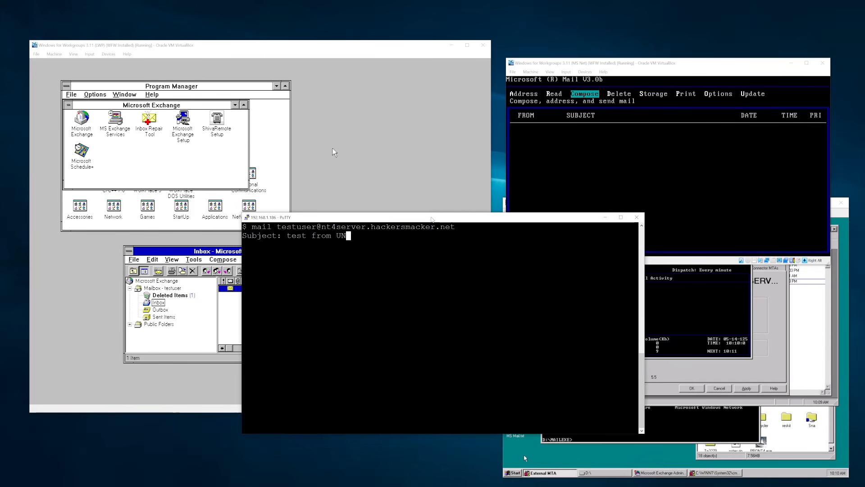
key("Return")
type("this is an email from a UNIX xsy")
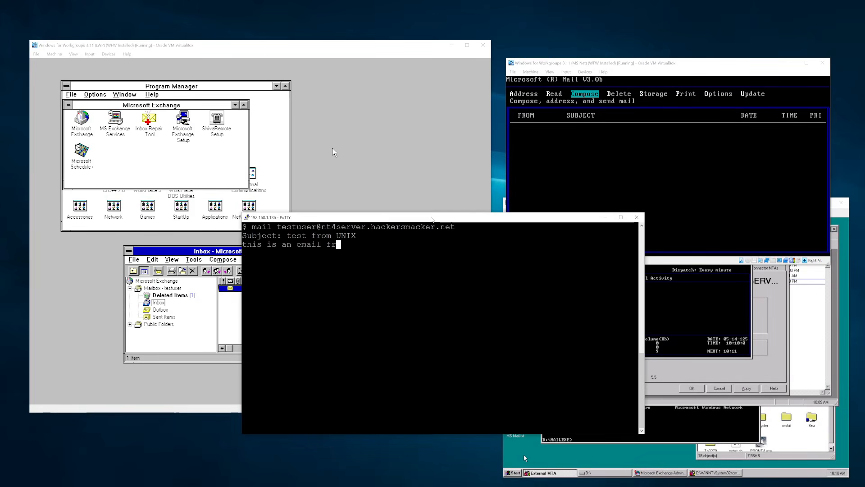
key("BackSpace")
key("BackSpace")
key("BackSpace")
type("system, sent bi")
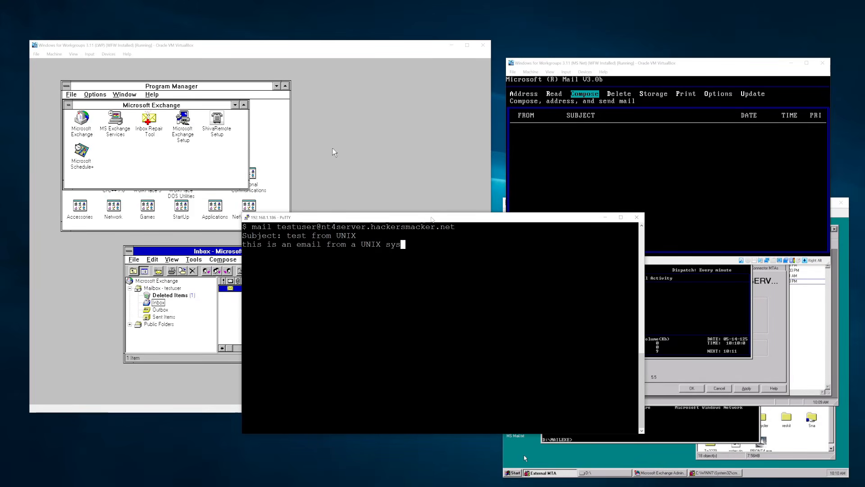
key("BackSpace")
key("BackSpace")
type("via SMTP.")
key("Return")
type(".")
key("Return")
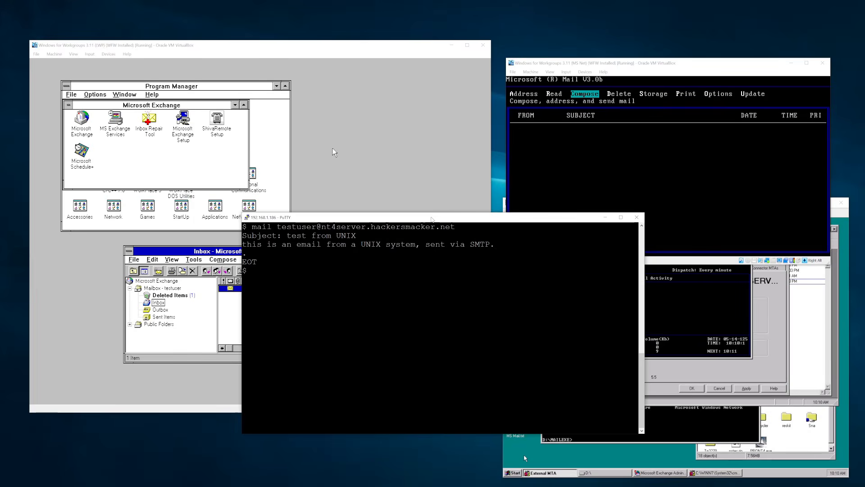
- Check the Exchange Inbox for the UNIX mail and inspect the outgoing queue with mailq
left_click(435, 133)
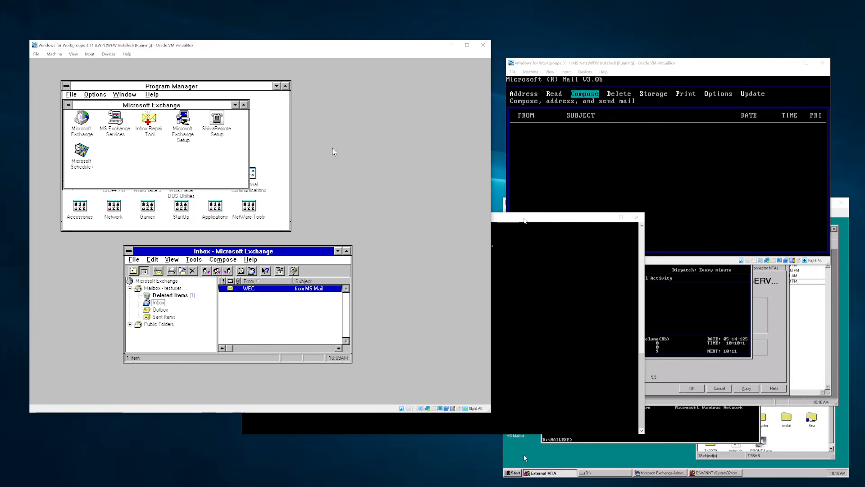
left_click(524, 220)
type("mailq")
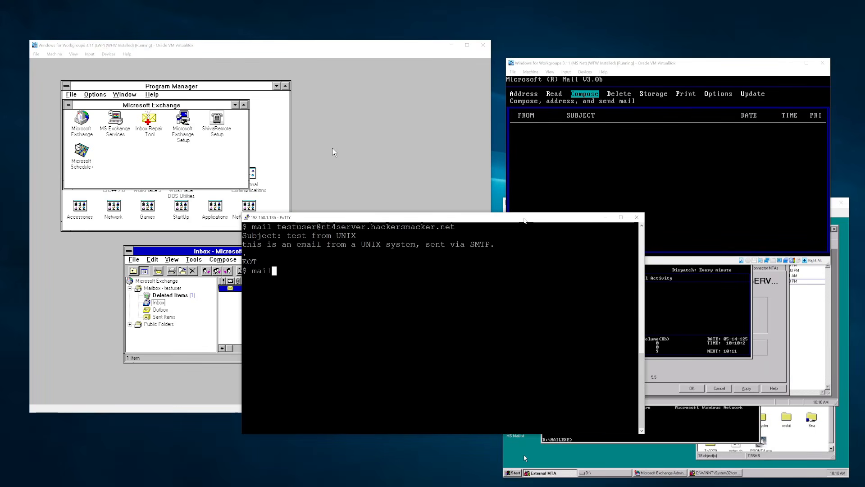
key("Return")
left_click(359, 58)
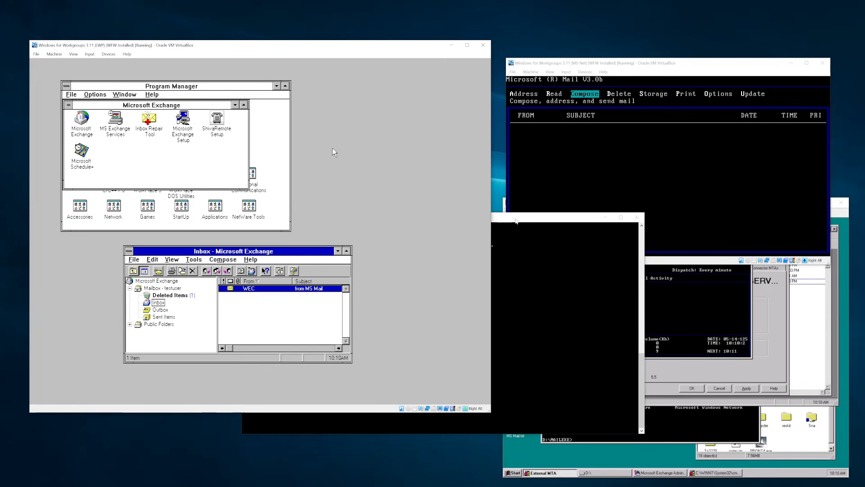
left_click(536, 247)
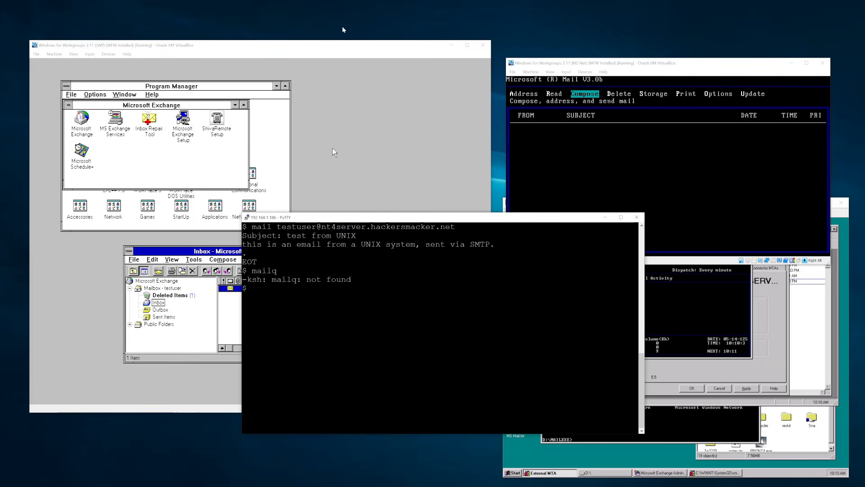
left_click(357, 55)
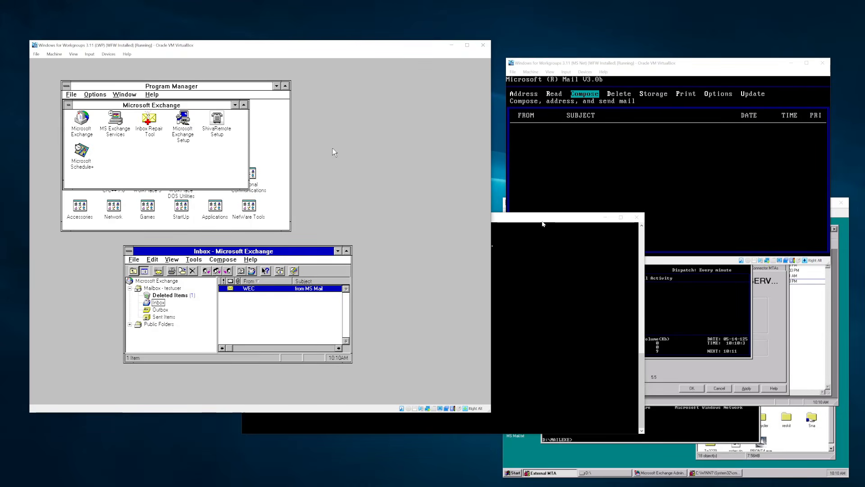
left_click(543, 223)
- View /etc/resolv.conf in vi and quit back to the shell
type("vi /etc/reso.v")
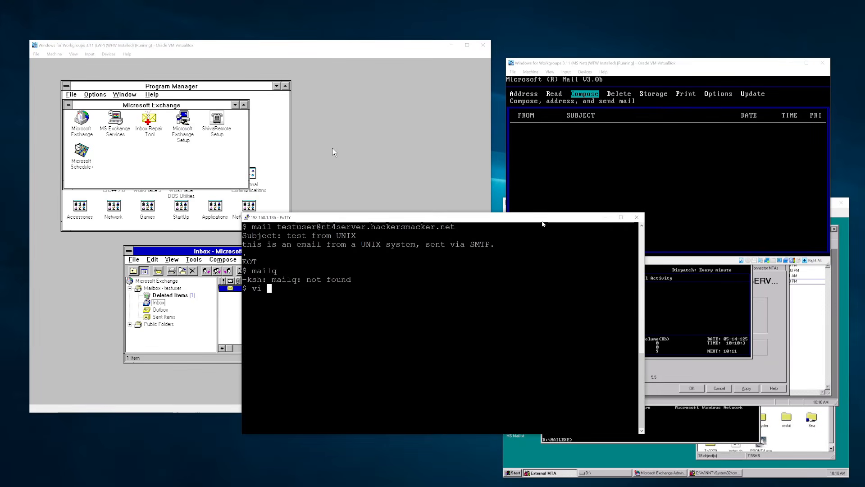
key("BackSpace")
key("BackSpace")
type("lv.conf")
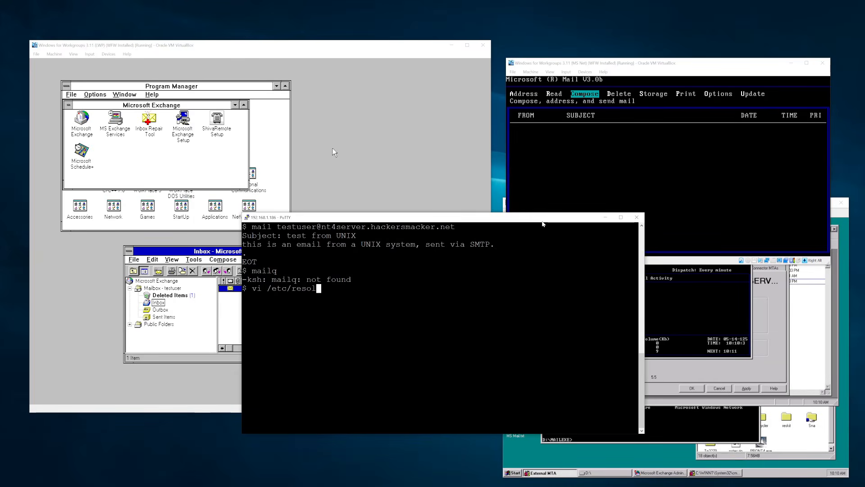
key("Return")
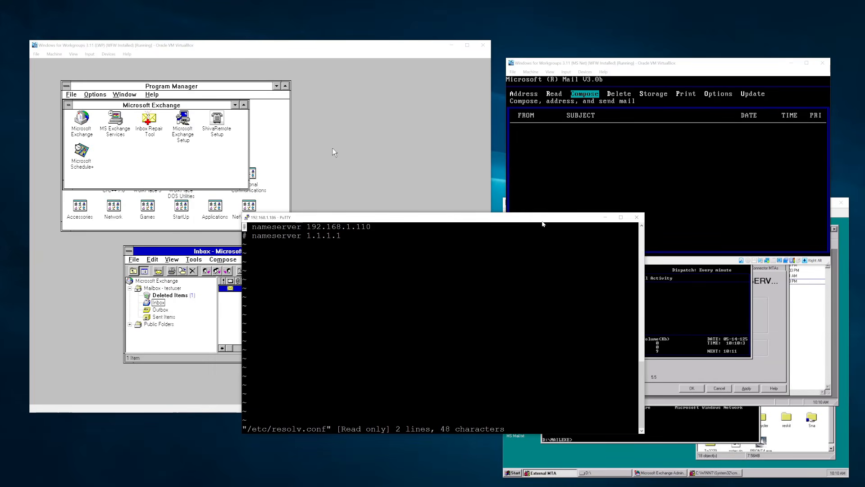
type(":q")
key("Return")
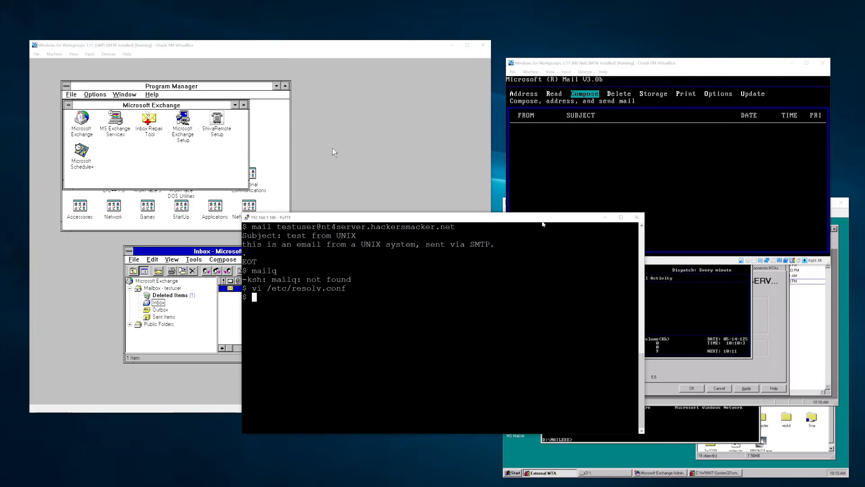
- Become root with su, reopen /etc/resolv.conf, and rerun mailq
type("su")
key("Return")
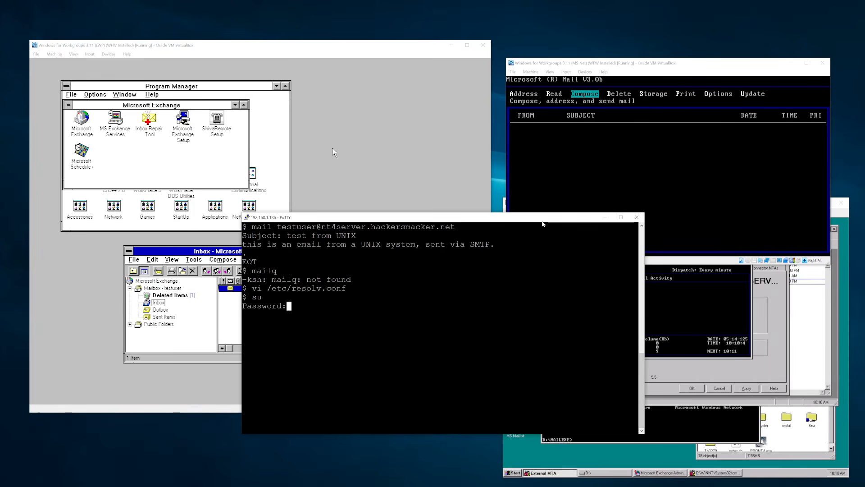
key("Return")
type("vi /etc/resolv.conf")
key("Return")
type(":q")
key("Return")
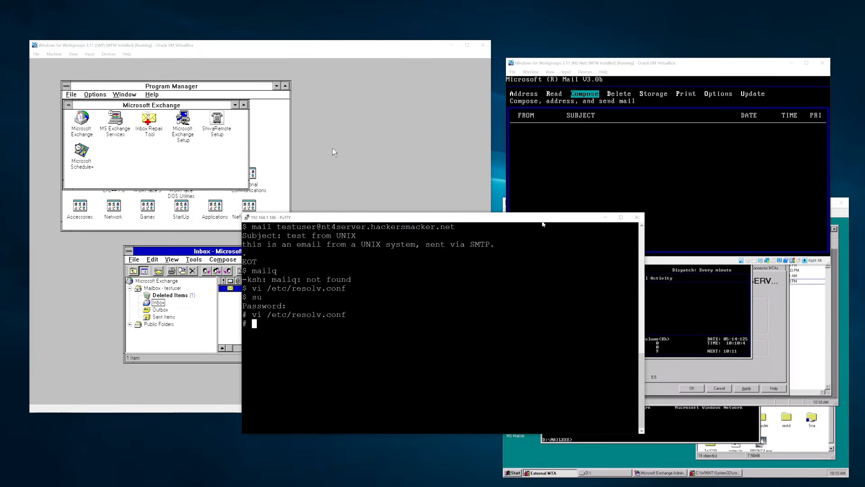
type("mailq")
key("Return")
key("Return")
- List the contents of /usr/adm, return home, and exit the root shell
key("Return")
key("Return")
type("cd /usr/adm")
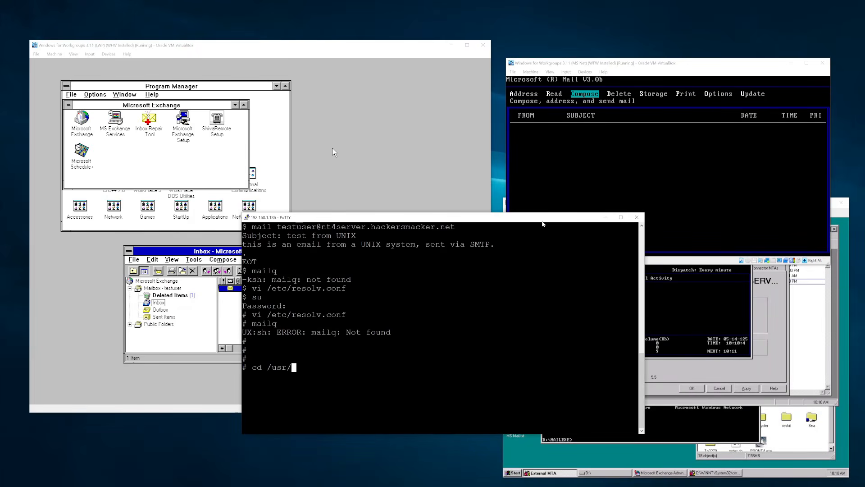
key("Return")
key("Return")
type("ls")
key("Return")
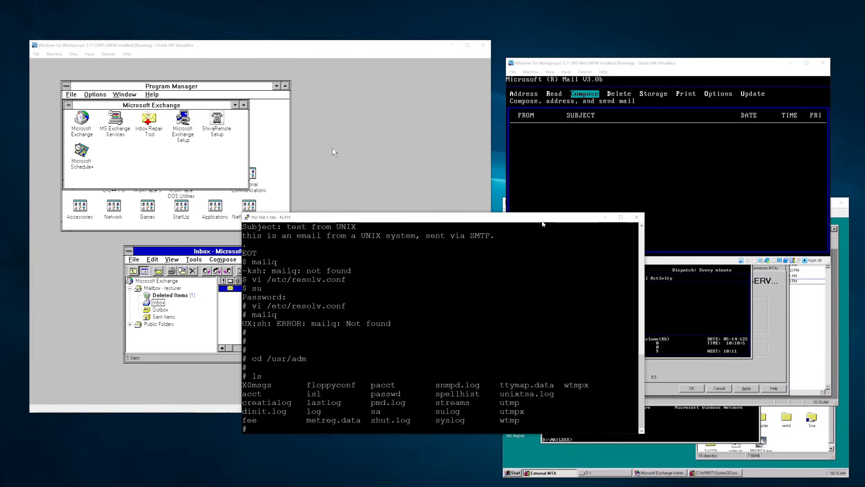
type("cd")
key("Return")
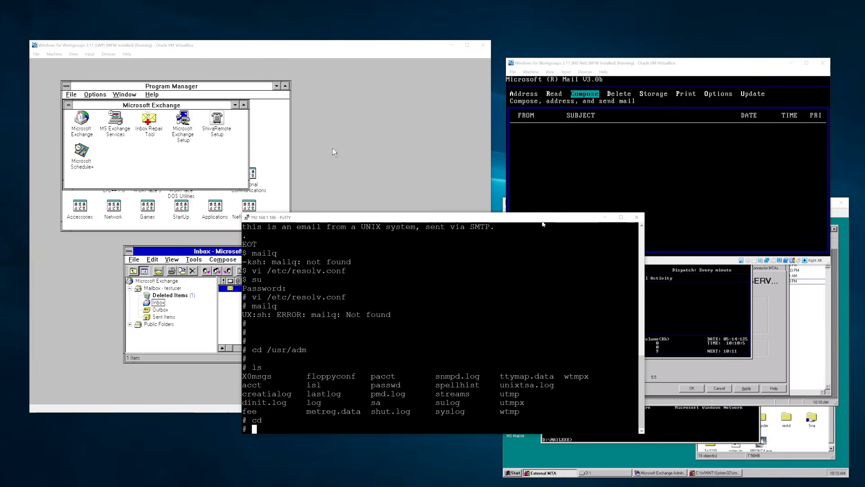
key("ctrl+d")
key("Return")
- Mail another NT4 server mailbox with subject 'test' and body 'this is from SMTP', finishing with Ctrl+D
key("Return")
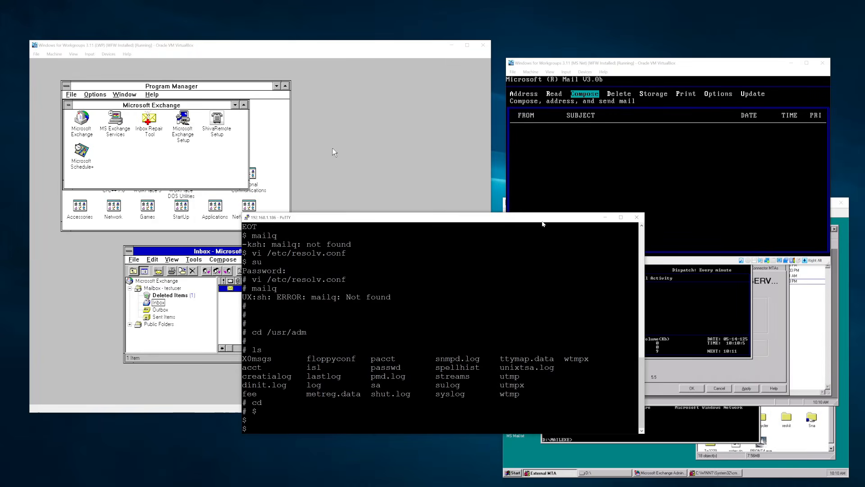
key("Return")
type("test")
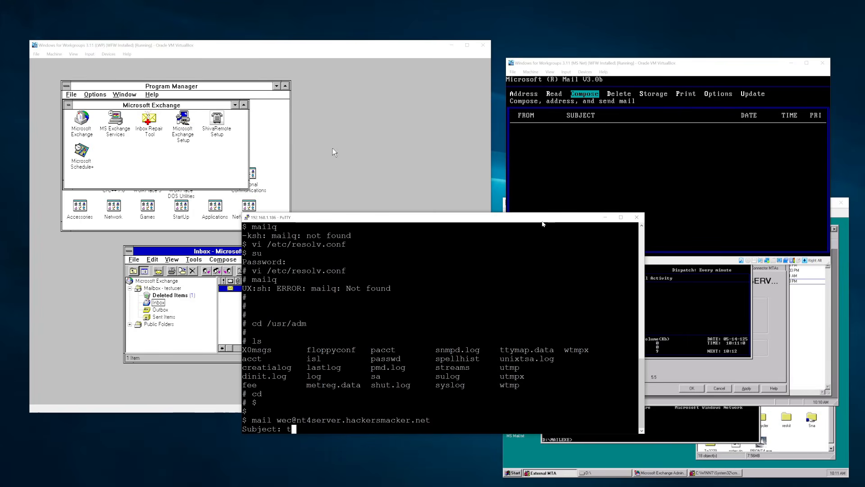
key("Return")
type("this is from SMTP")
key("Return")
key("ctrl+d")
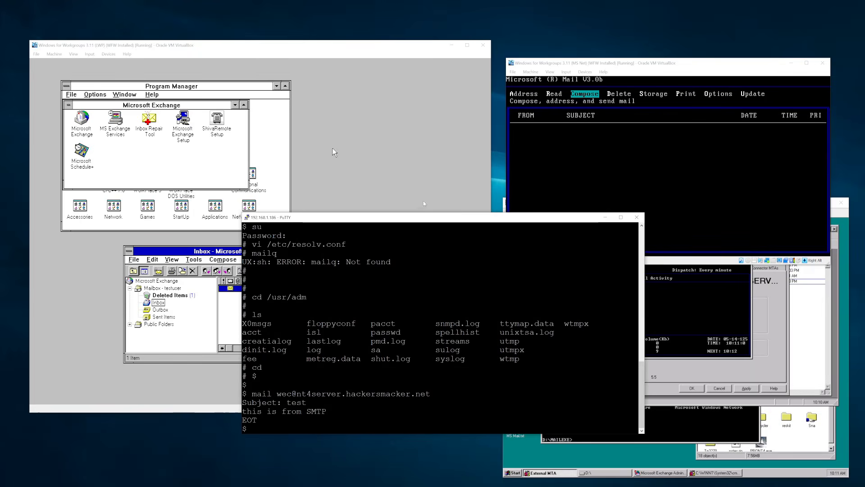
- Start forwarding the 'from MS Mail' message, then close the forward draft without sending
left_click(334, 152)
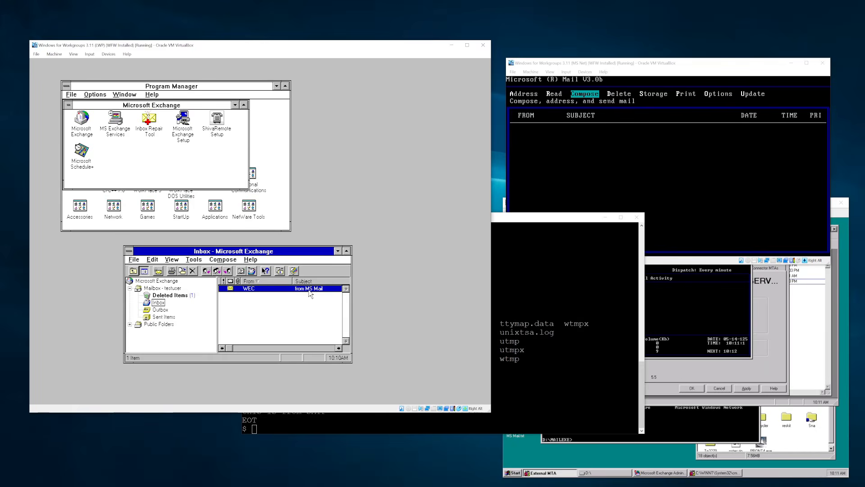
left_click(706, 73)
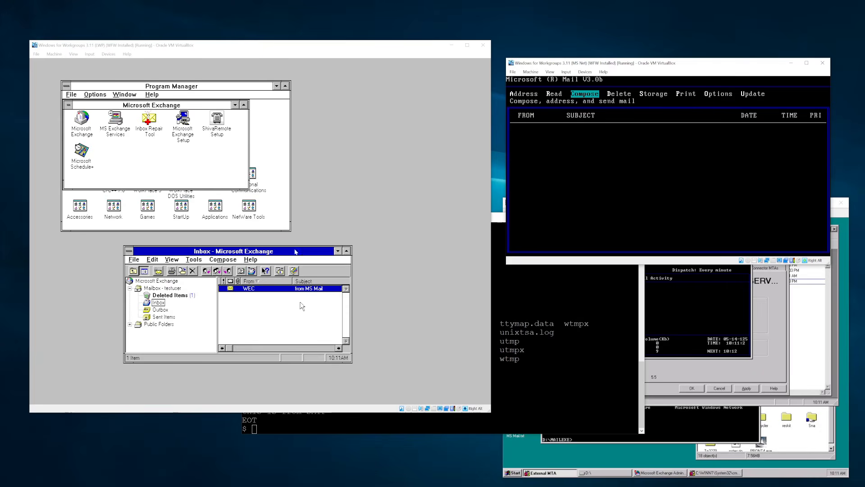
left_click(301, 306)
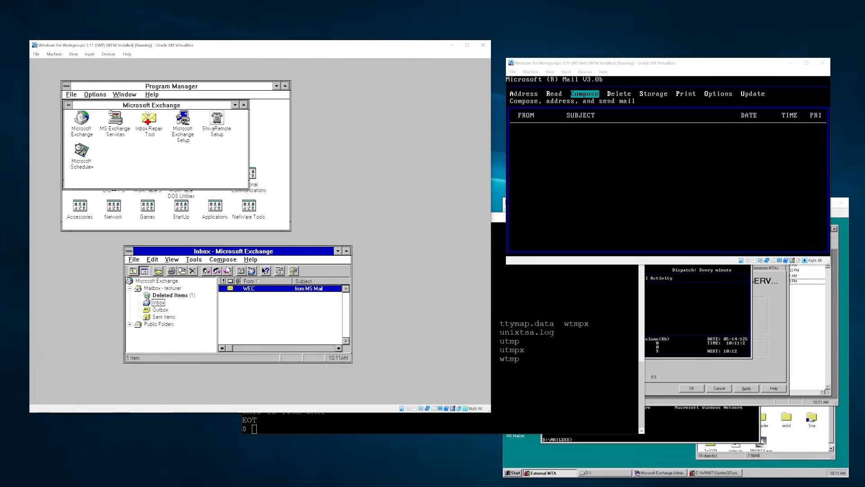
left_click(227, 270)
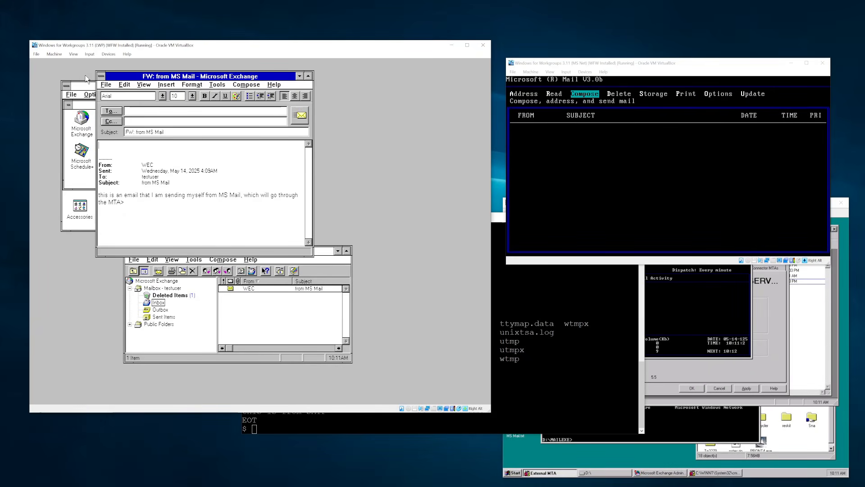
double_click(99, 76)
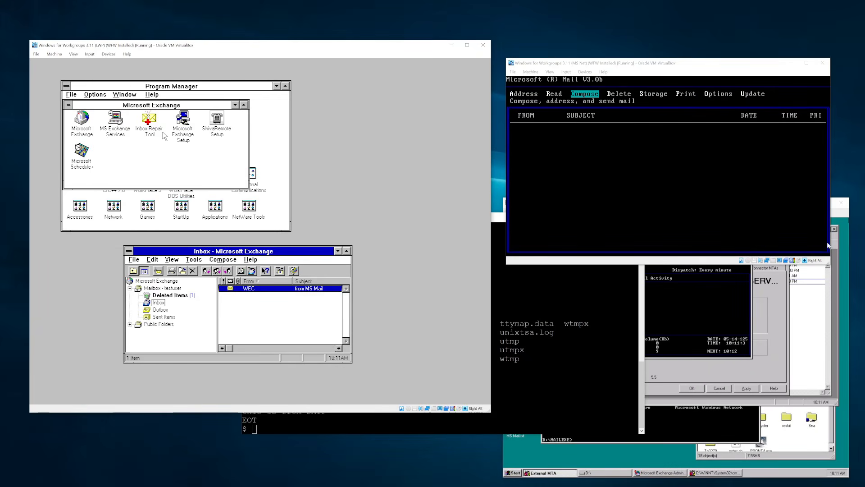
left_click(680, 65)
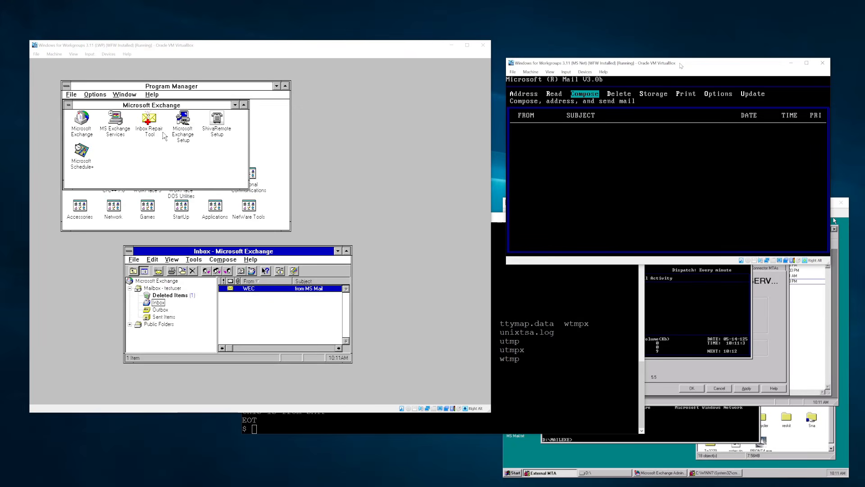
- Compose a new message and enter mailbox 'testuseer' via the HSNET/NT4DOMAIN postoffice network list
key("Return")
key("Return")
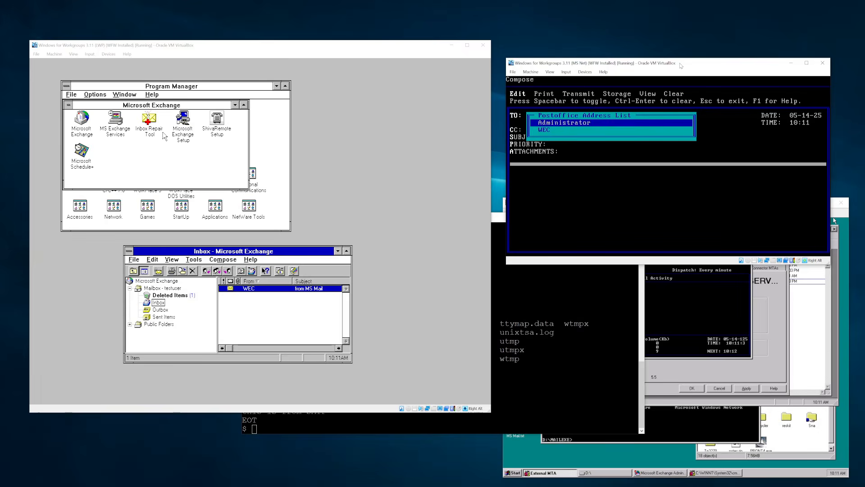
key("Down")
key("Left")
key("Down")
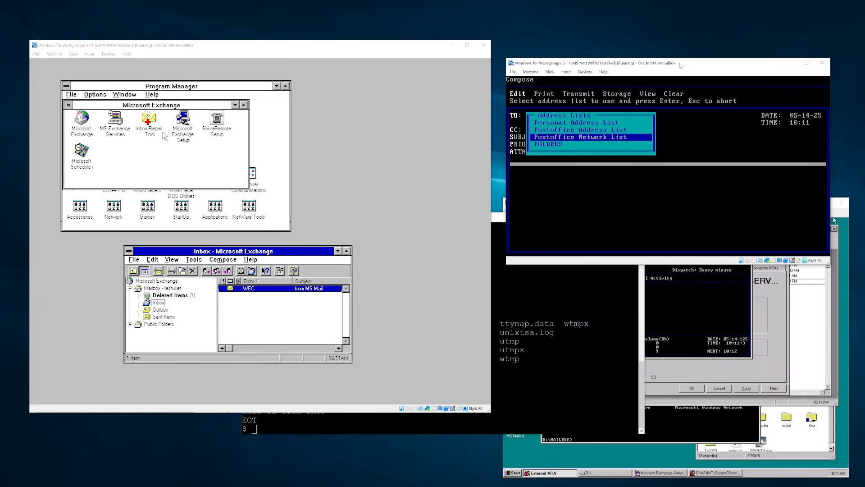
key("Return")
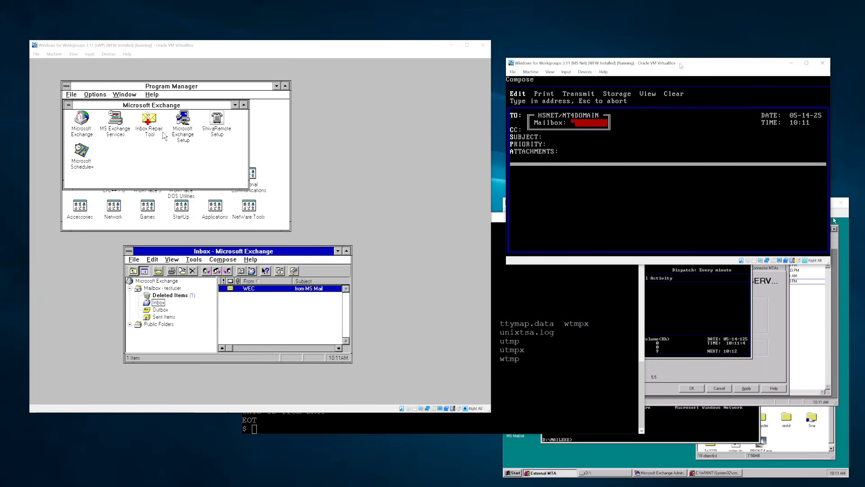
type("testuseer")
key("Return")
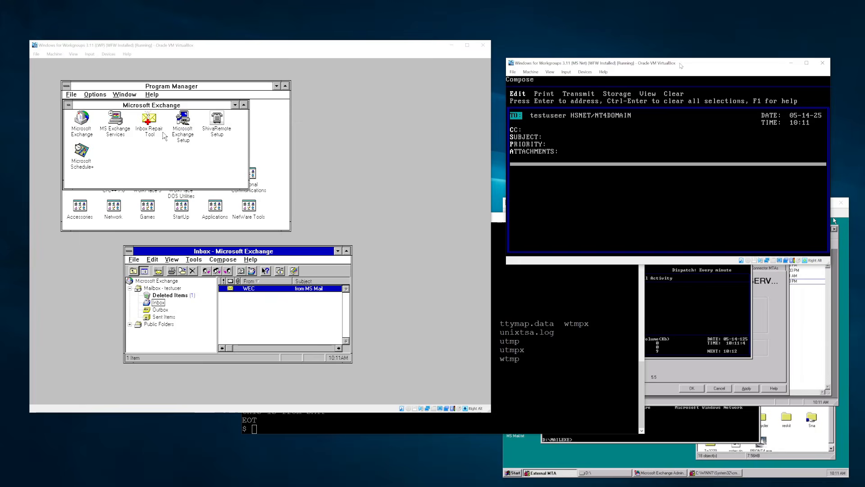
key("Return")
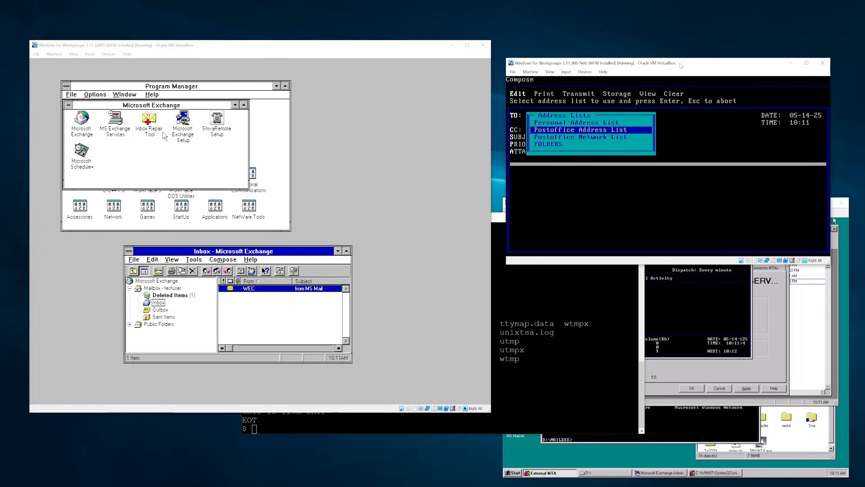
key("Down")
key("Down")
key("Up")
key("Escape")
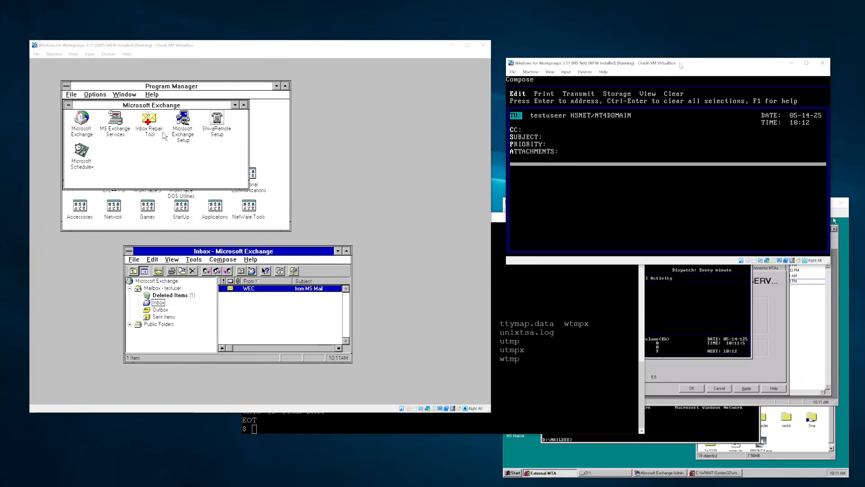
- Replace the misspelled recipient with 'testuser' on HSNET/NT4DOMAIN and move to the subject field
key("ctrl+Return")
key("Return")
key("Left")
key("Down")
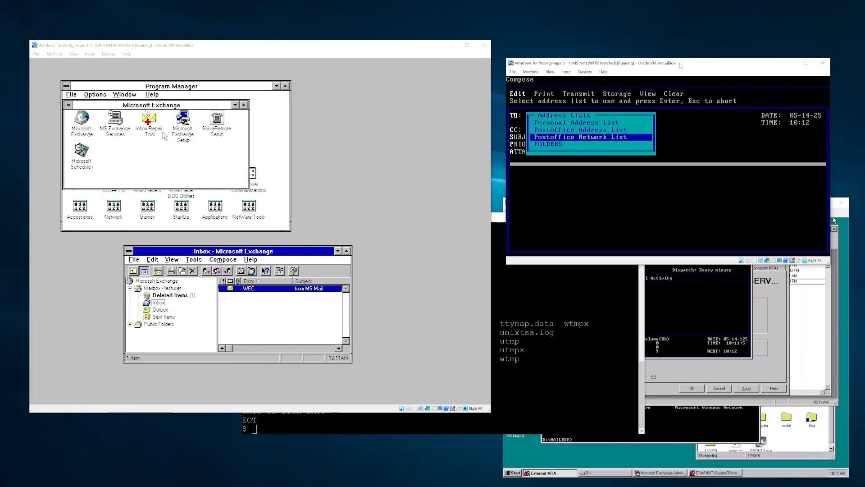
key("Return")
type("test")
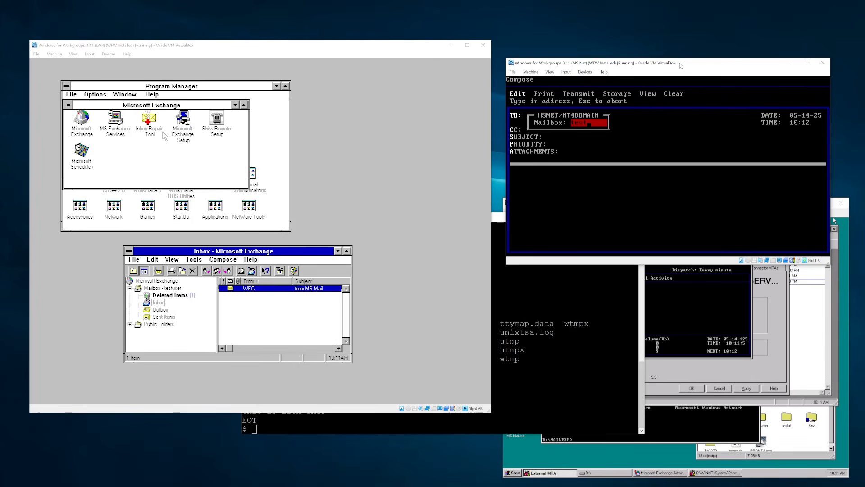
type("user")
key("Return")
key("Down")
key("Down")
key("Return")
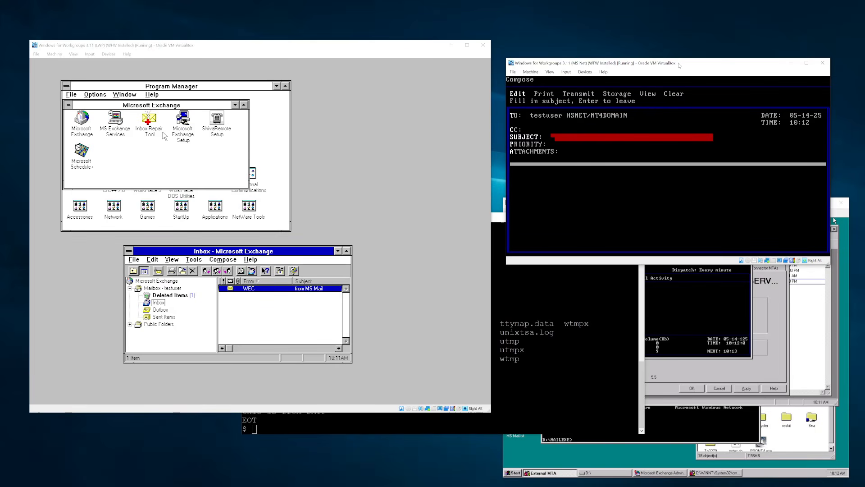
- Enter subject 'Business report' and a body asking to check the general ledger in file cabinet 5, folder 2, signed 'Boss'
type("Business report")
key("Return")
key("Down")
key("Down")
key("Down")
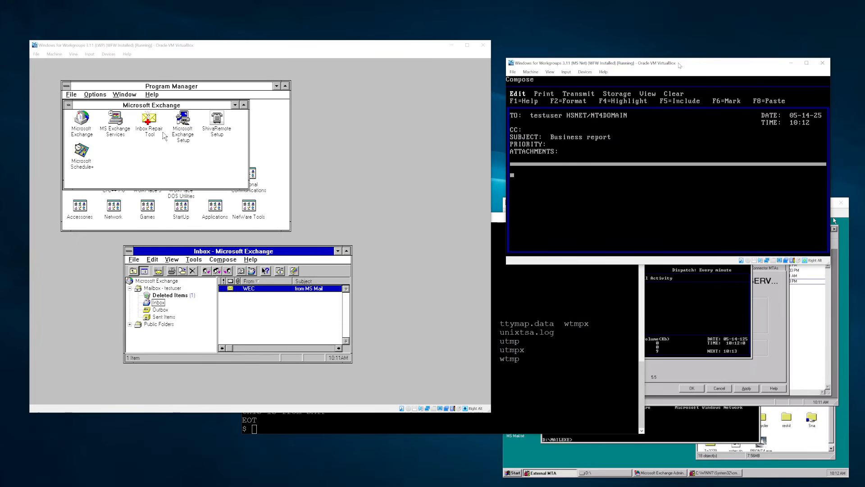
type("Hello Dem")
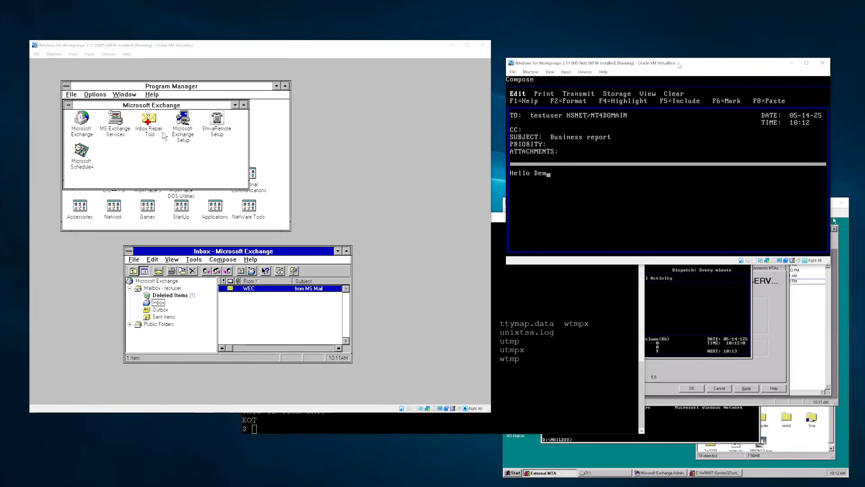
type("onstrator,  ")
type("Can youi [")
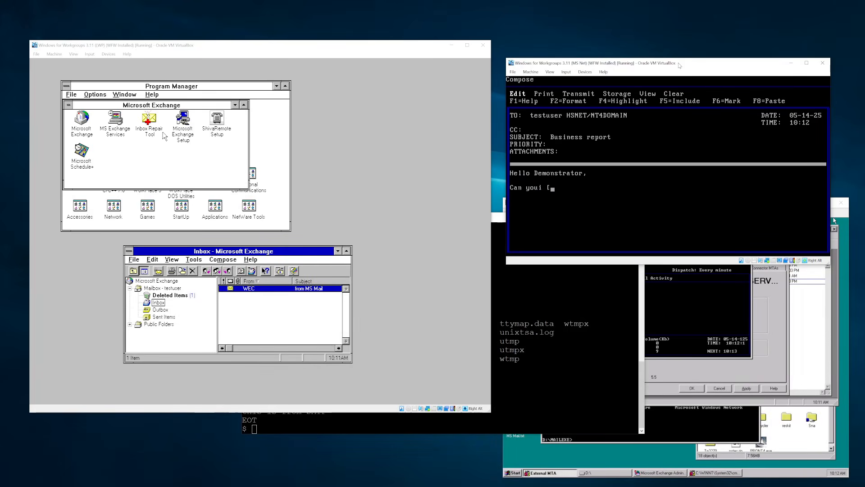
key("BackSpace")
key("BackSpace")
key("BackSpace")
type("please check the g")
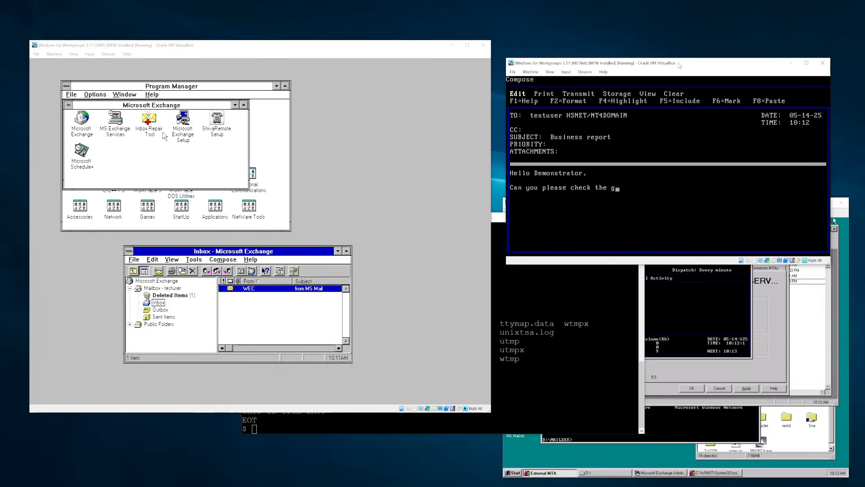
type("eneral ledger i")
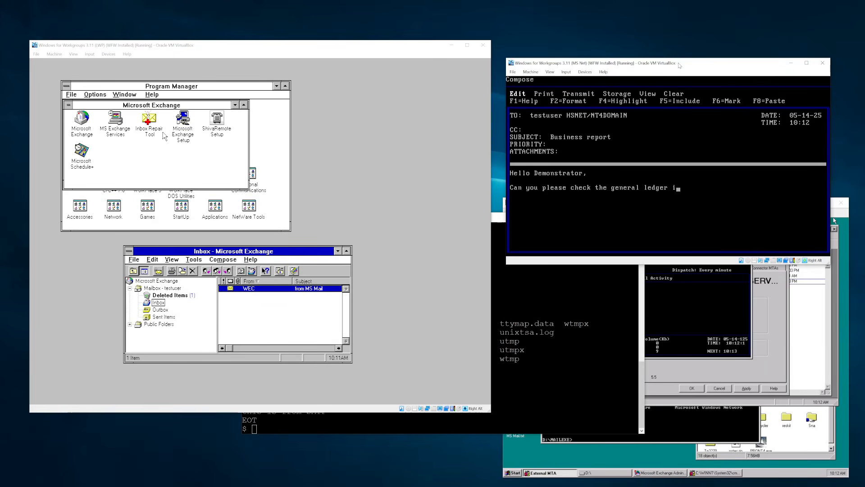
type("n file cabinet 5, folder")
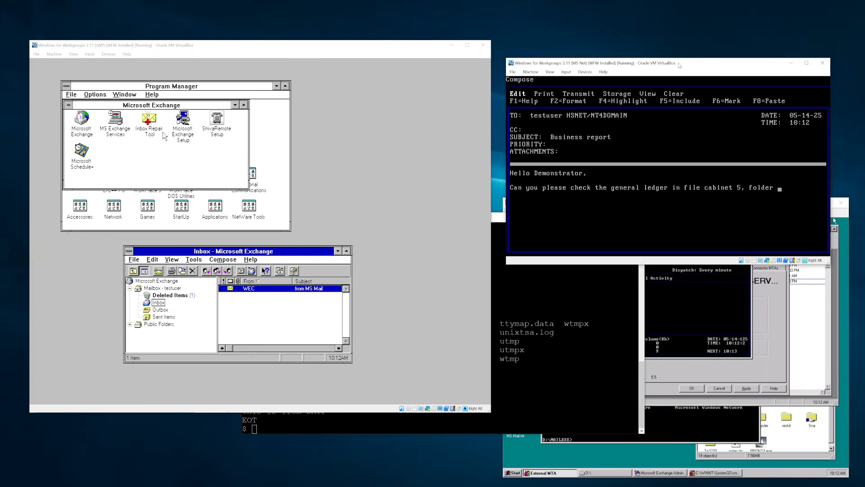
type(" 2?")
key("Return")
key("Return")
type("Thanks!")
key("Return")
type("Boss")
- Transmit the Business report message from the compose menu
key("Escape")
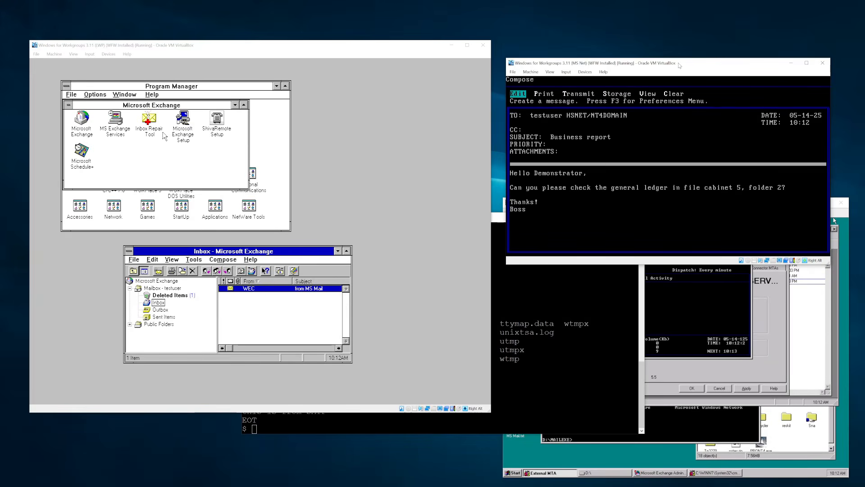
key("Right")
key("Right")
key("Return")
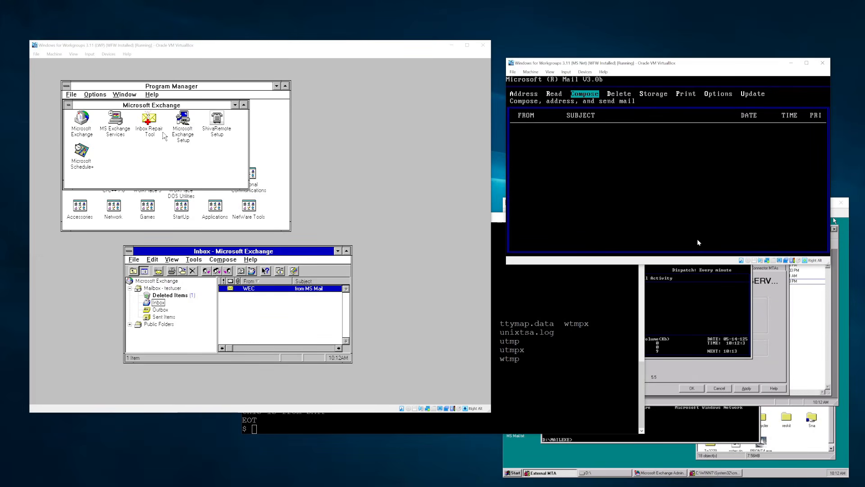
- Check the PuTTY sessions, then return to the Exchange Inbox showing the unread 'Business report'
left_click(365, 45)
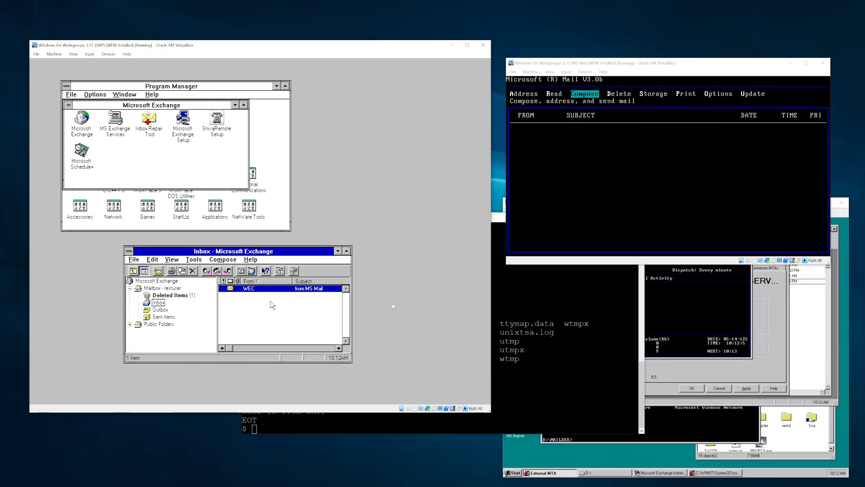
left_click(547, 360)
key("Return")
key("Return")
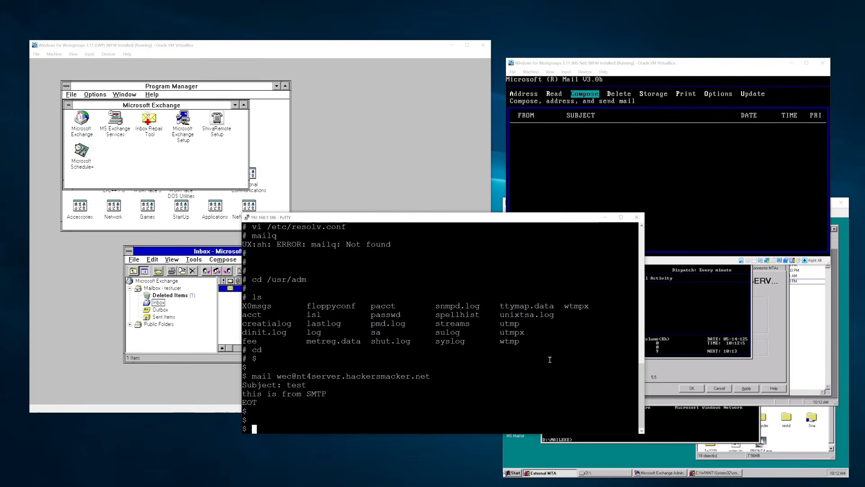
key("ctrl+d")
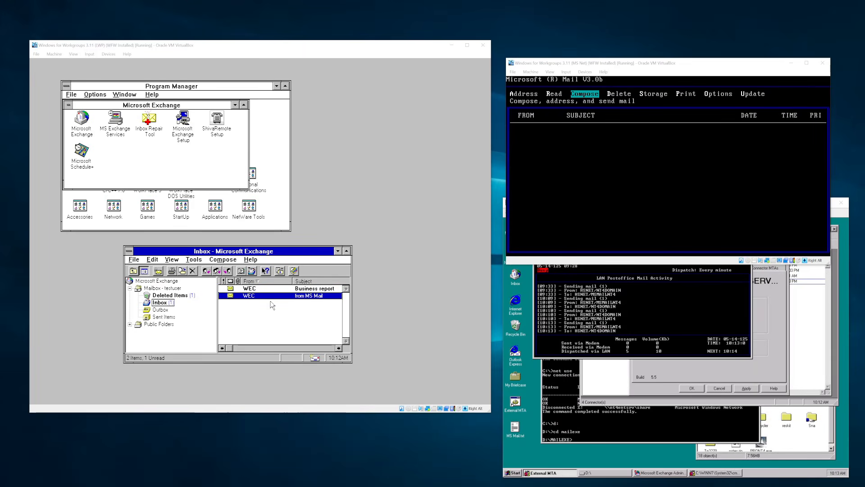
left_click_drag(0, 216, 100, 249)
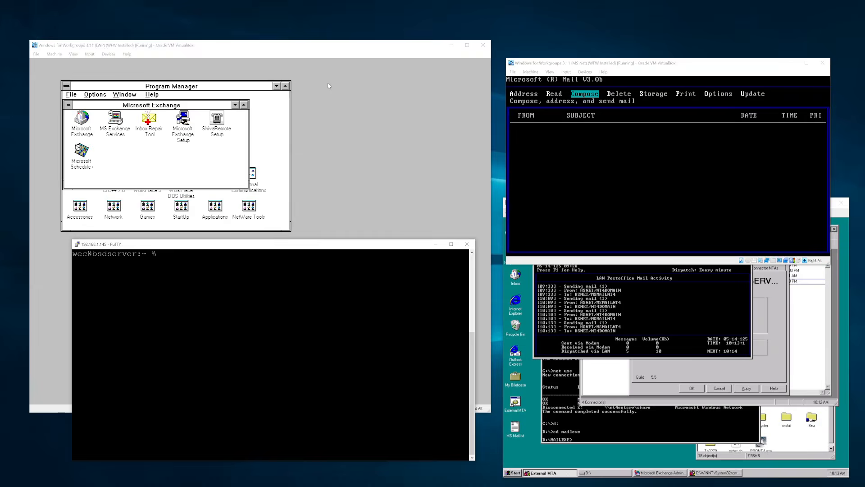
left_click(331, 49)
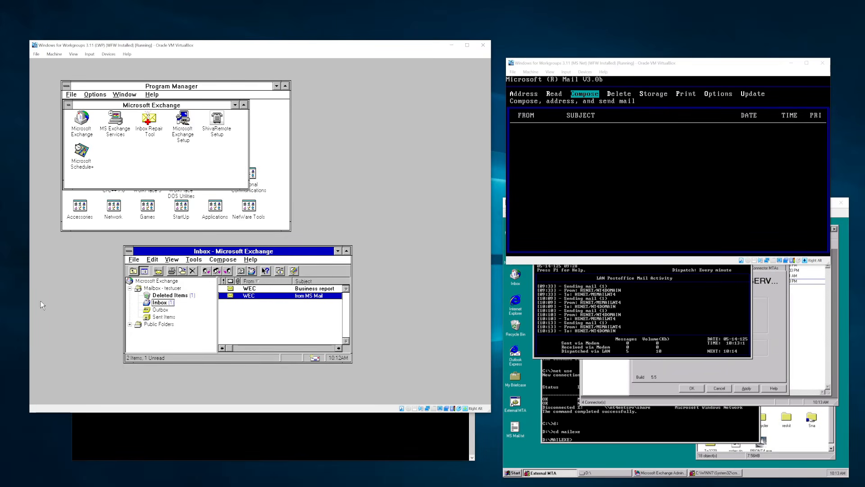
- Open the Business report and send a reply saying 'Sorry, this is not my job.'
double_click(309, 289)
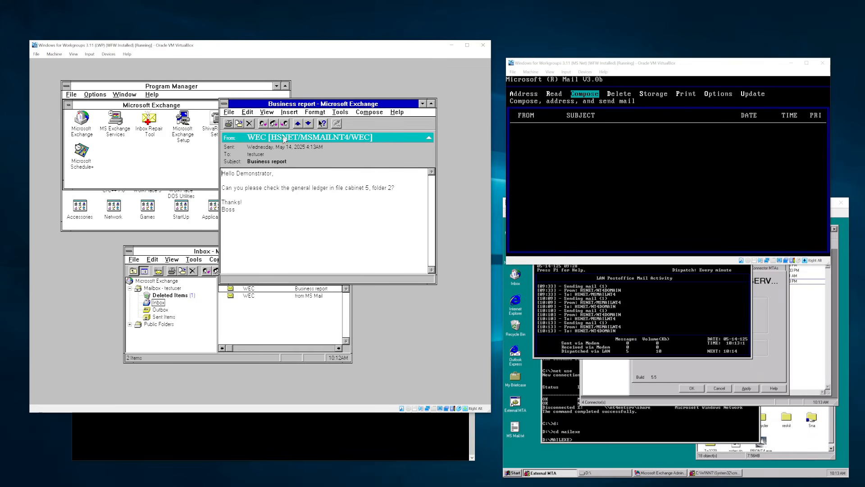
left_click(263, 123)
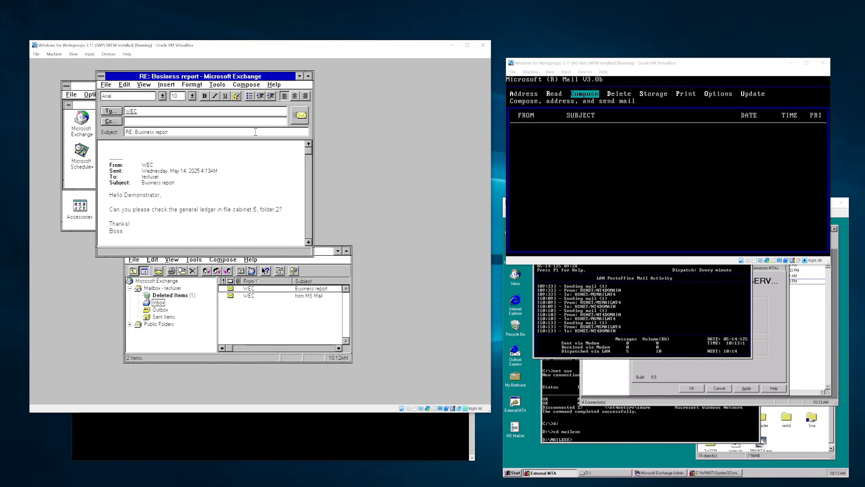
type("Sory")
key("BackSpace")
type("ry, this is not my job.")
left_click(295, 122)
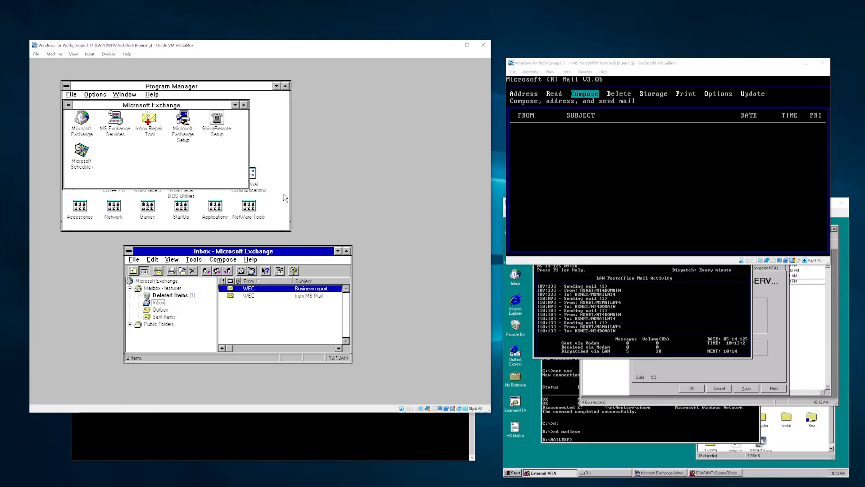
- Start forwarding the Business report, addressed to the VMESA mailbox
left_click(228, 271)
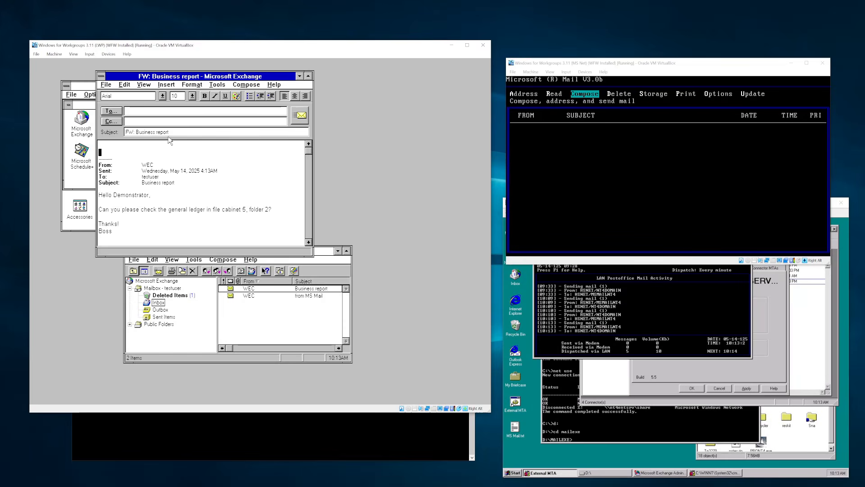
left_click(149, 110)
type("VMEASD")
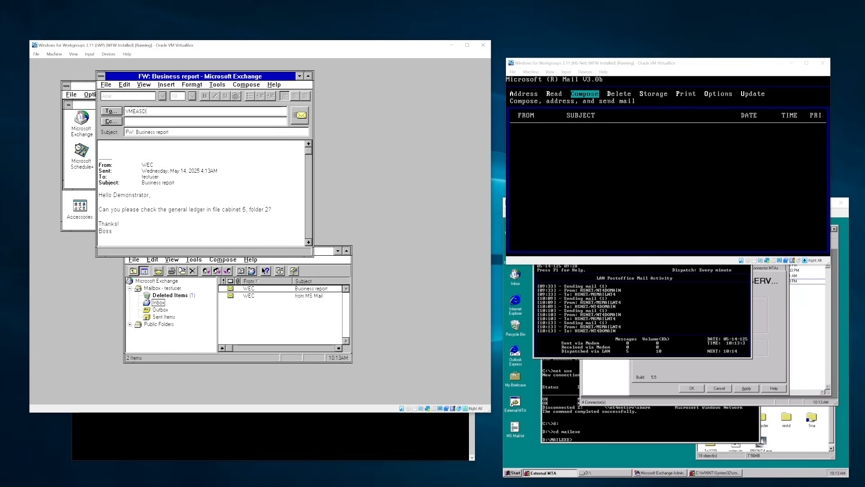
key("BackSpace")
key("BackSpace")
type("SA")
key("Tab")
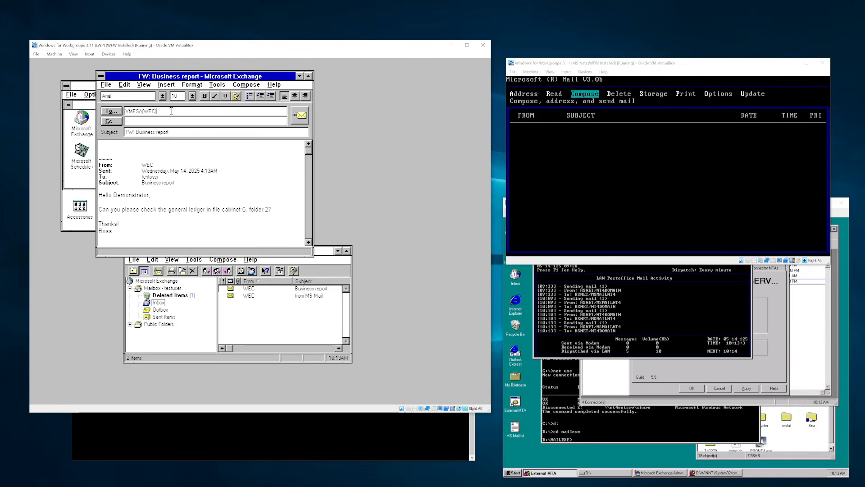
- Write 'Hello Other Person, Can you do this?' signed 'Demonstrato' and send the forward
left_click(171, 120)
left_click(134, 145)
type("Hello Other Person,")
key("Return")
key("Return")
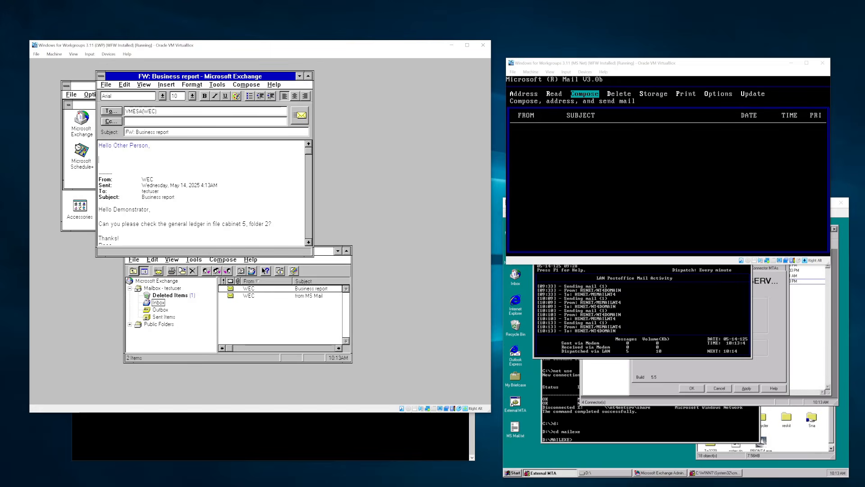
type("Can you do this?")
key("Return")
key("Return")
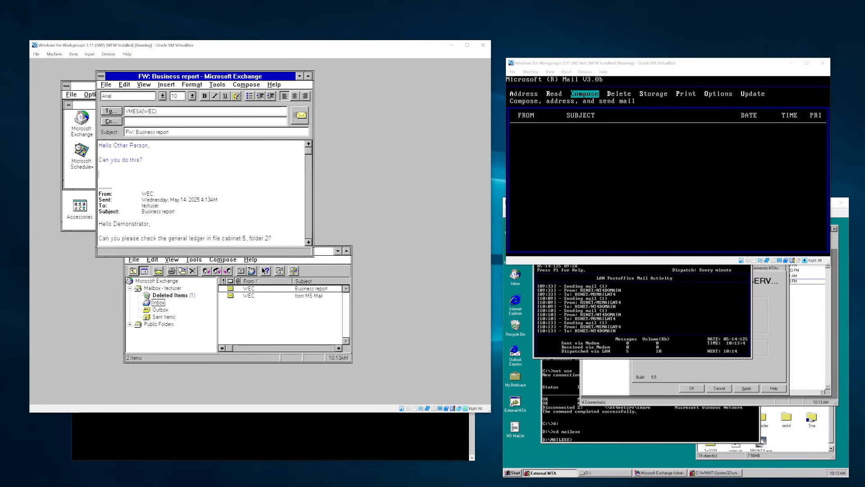
type("Demonstrator")
left_click(302, 115)
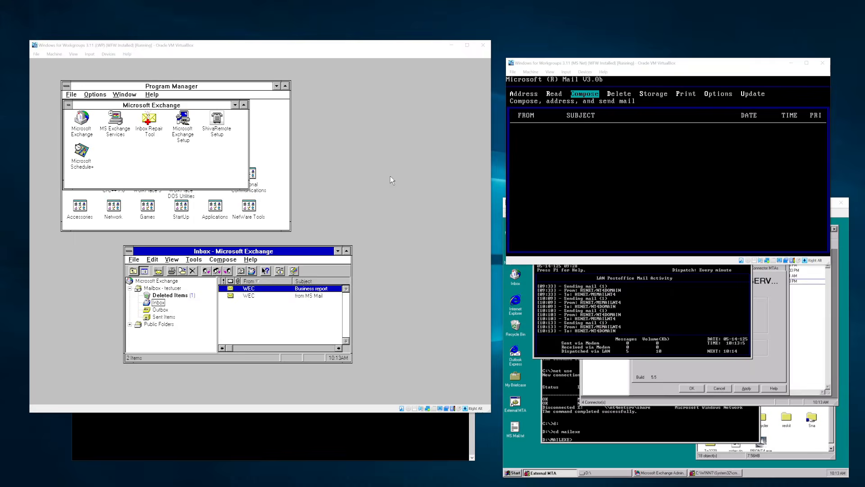
key("alt+Tab")
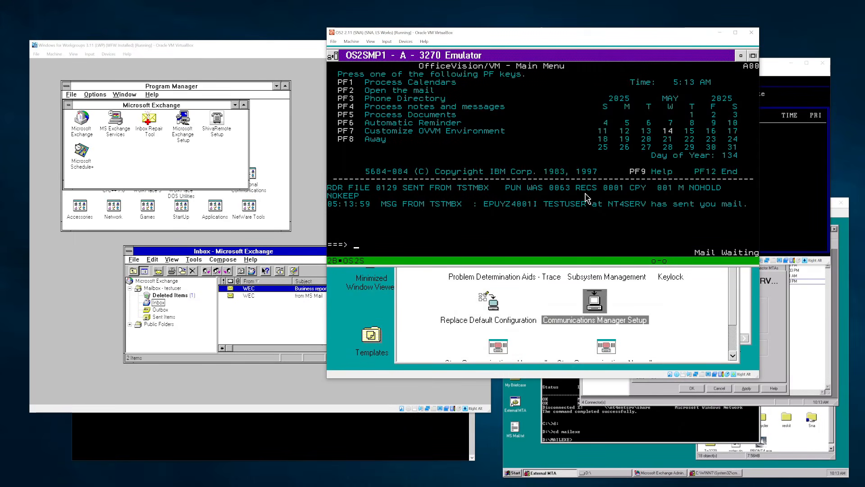
- Route the FW: Business report note to the BSD server address with 'Can you figure this out?'
key("F2")
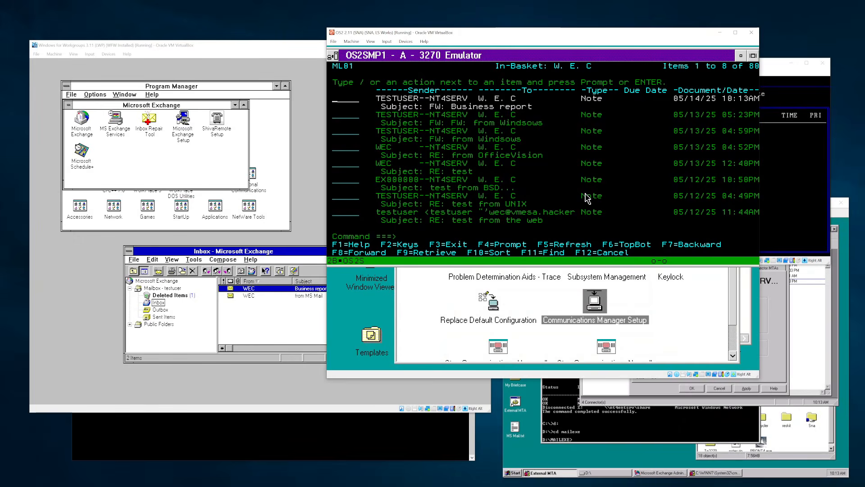
key("Return")
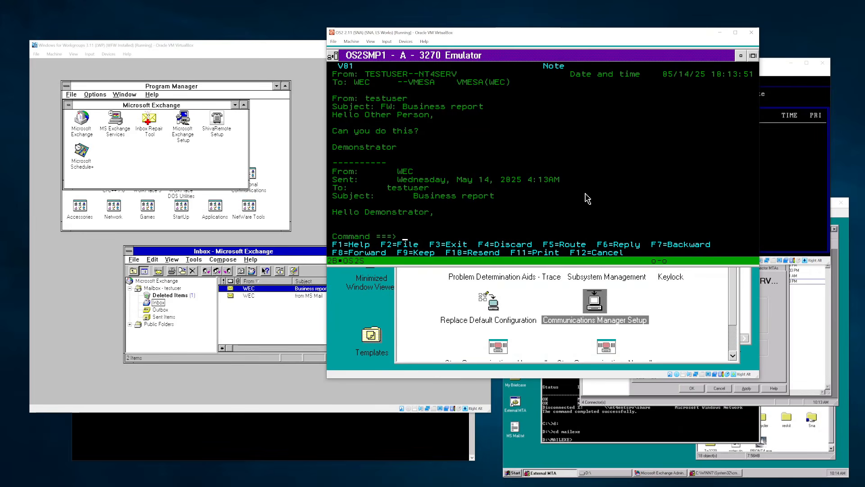
key("F5")
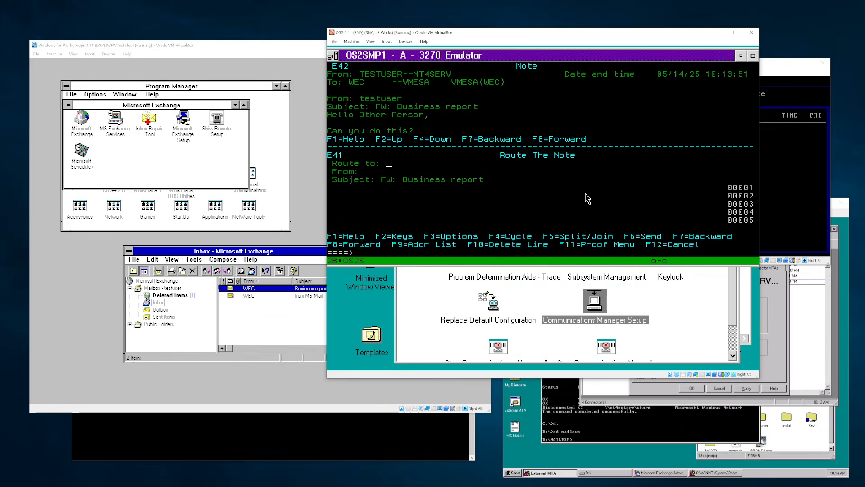
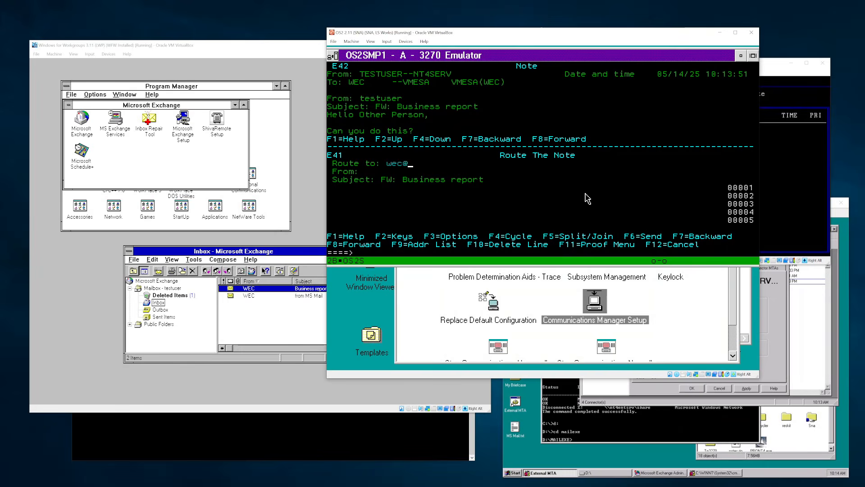
key("Tab")
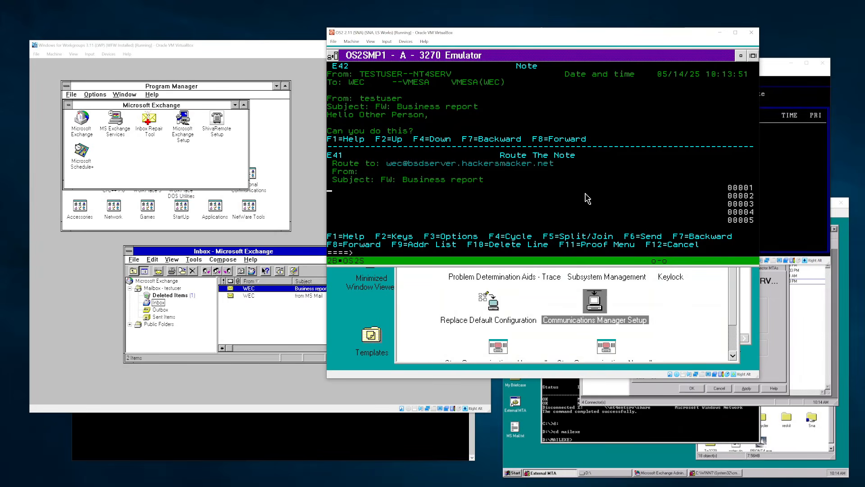
type("Can you figure this out?")
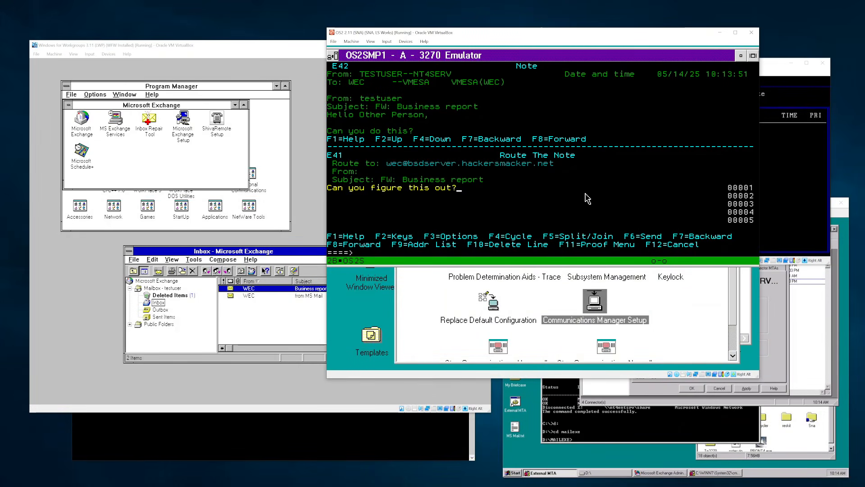
key("F6")
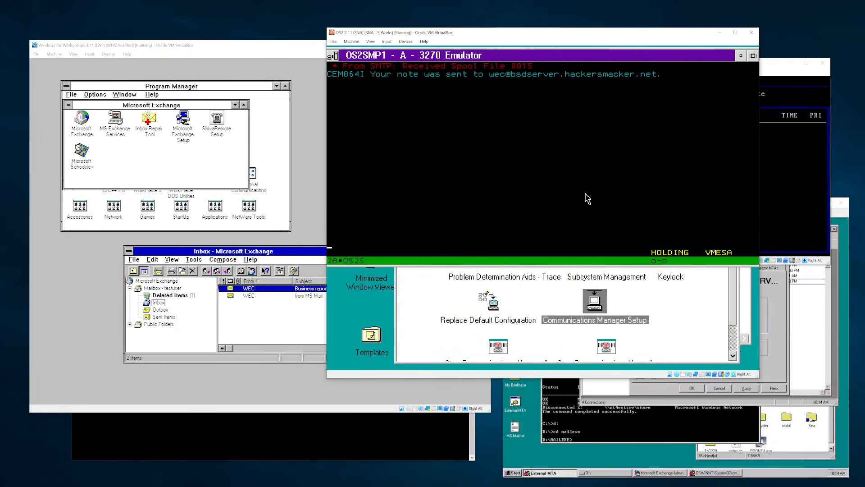
- Reply to the note's sender with 'I sent this to the right person!'
key("Pause")
key("Pause")
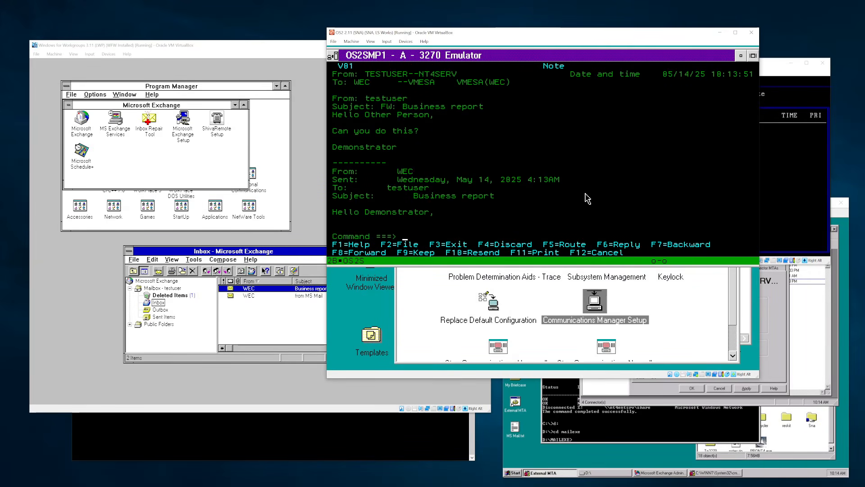
key("F6")
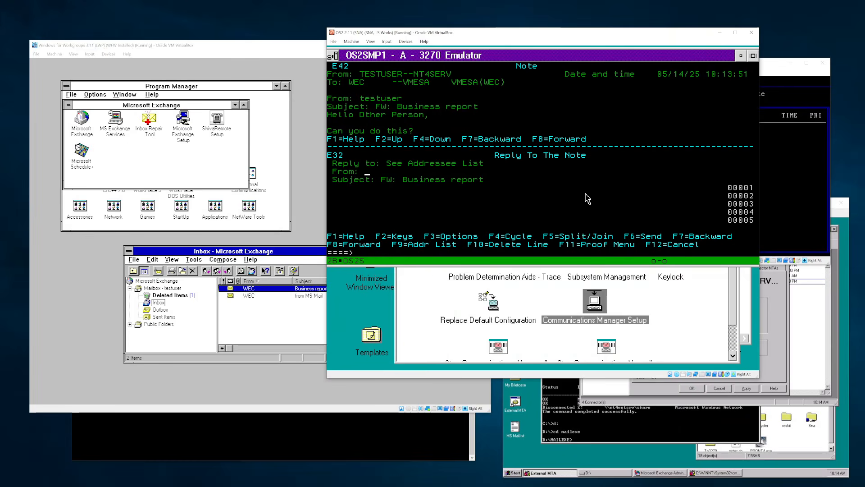
key("Tab")
key("Tab")
key("Tab")
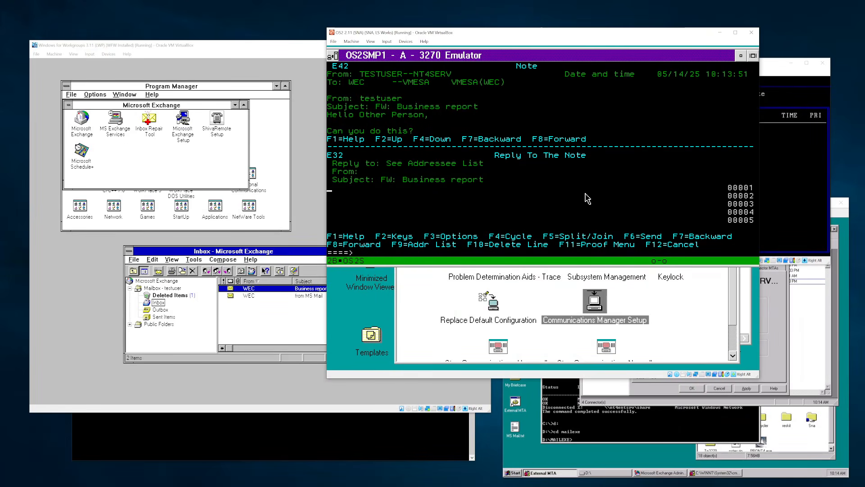
type("I sent this to the right person!")
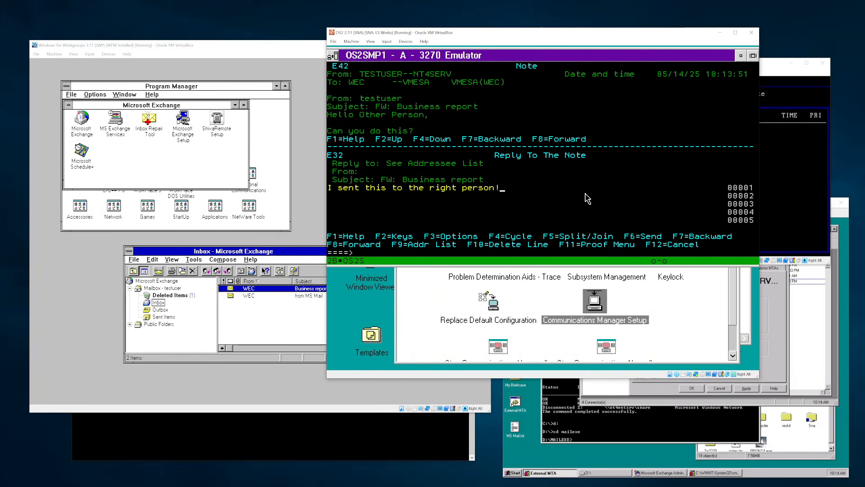
key("F6")
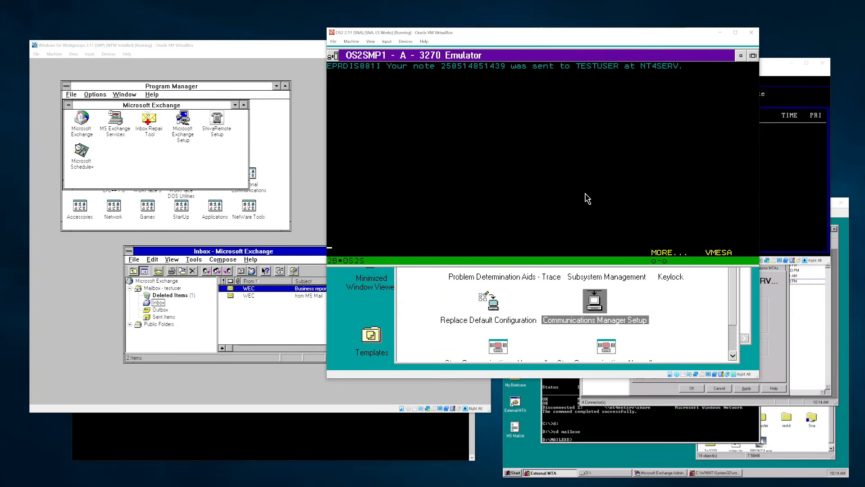
key("Return")
- Back out to the OfficeVision main menu and release input from the OS/2 VM
key("F3")
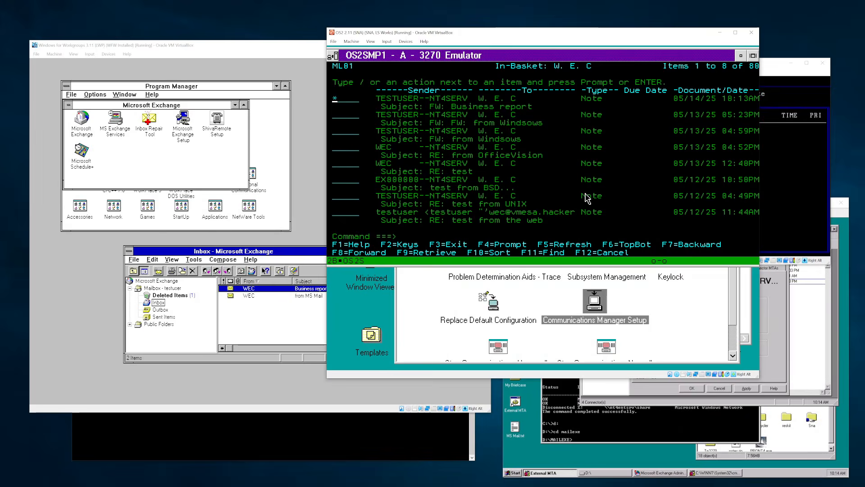
key("F3")
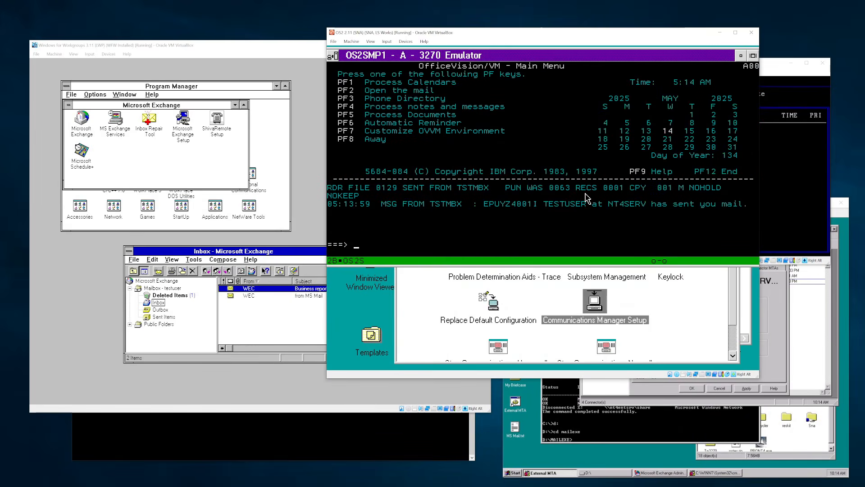
key("Return")
key("Alt_R")
- Forward the new FW: Business report to the MSMAILNT4 mailbox saying 'I am getting it handled!'
left_click(298, 131)
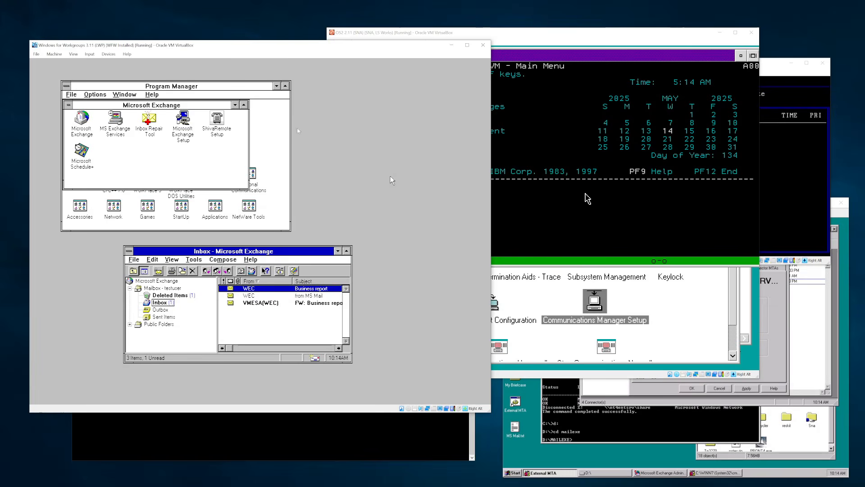
double_click(278, 303)
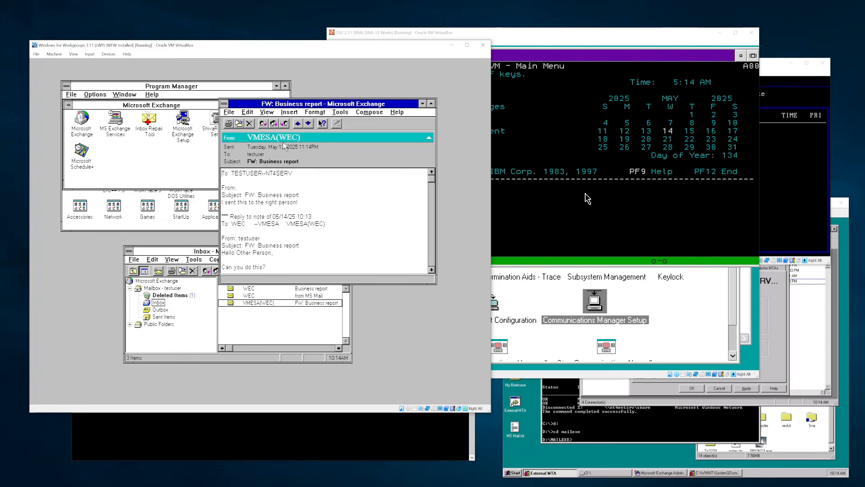
left_click(284, 123)
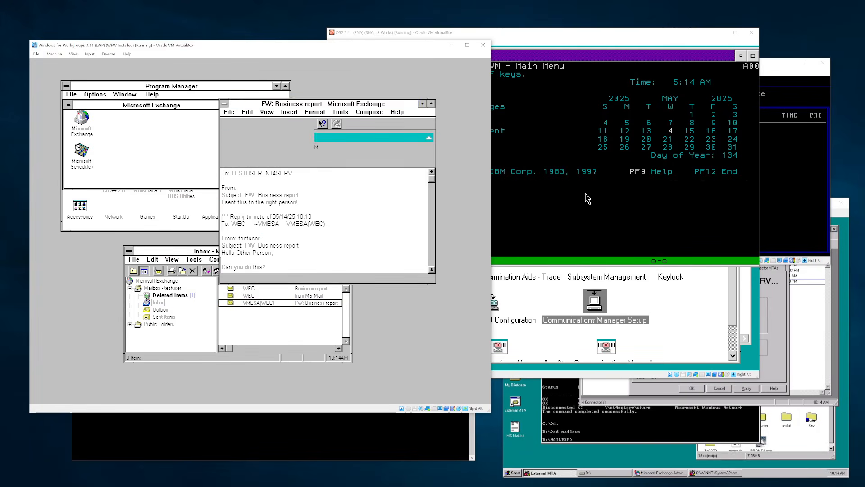
type("HSNET//")
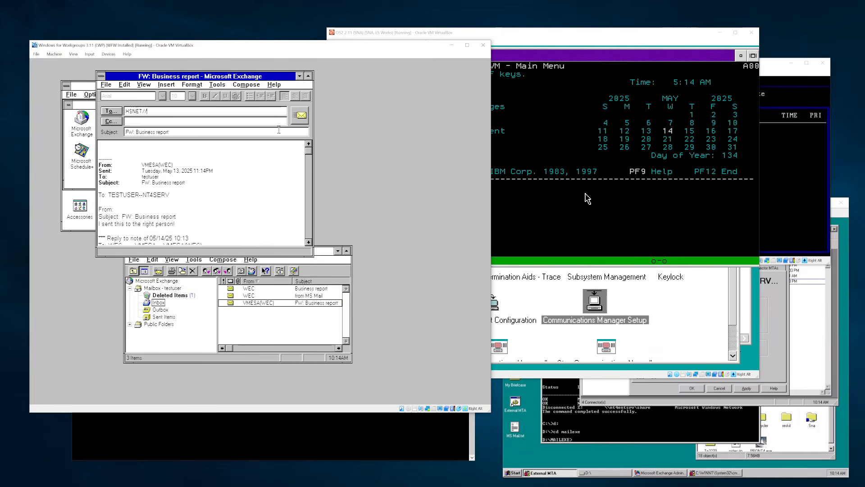
type("MSMAILNT4")
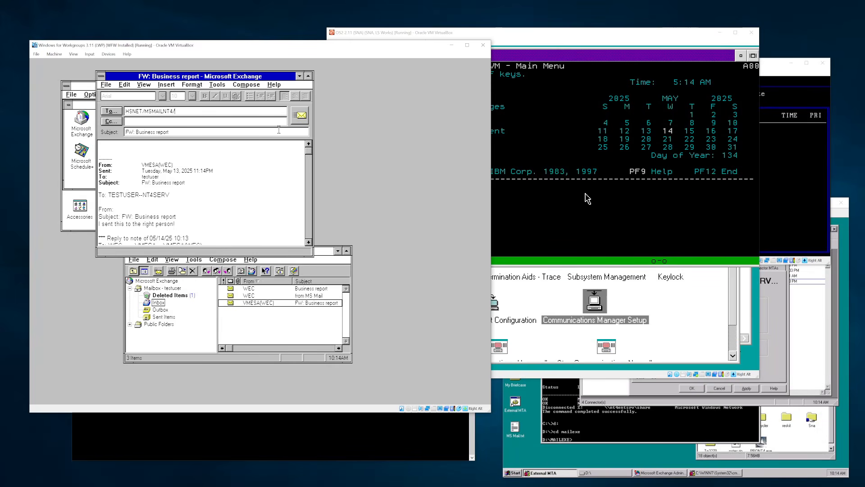
type("/TES")
key("BackSpace")
key("BackSpace")
key("BackSpace")
type("WE")
key("Tab")
key("Tab")
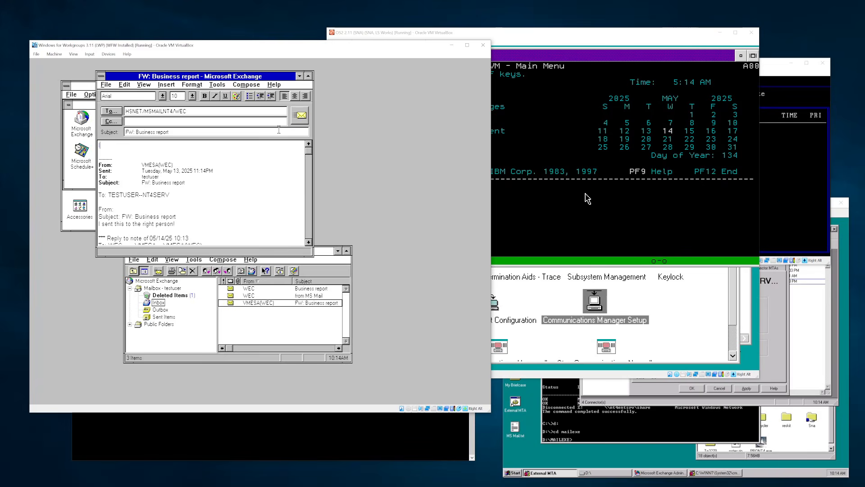
type("I am getting it handled!")
left_click(300, 115)
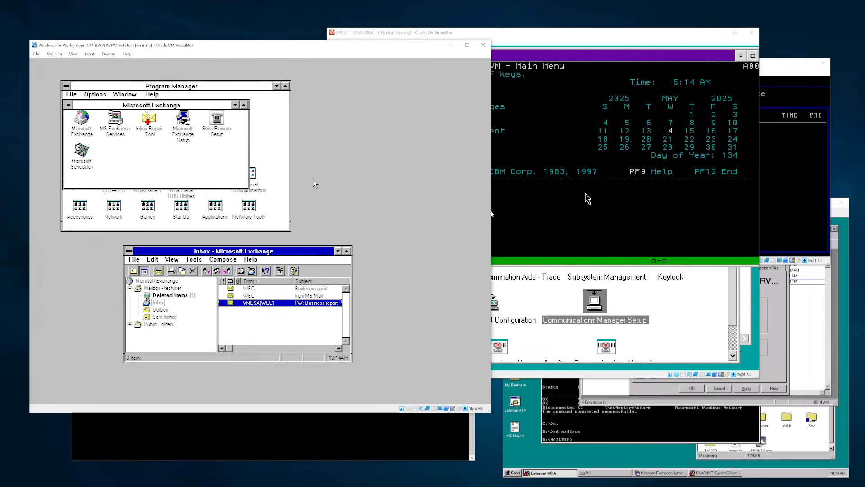
- Check the External MTA log, update DOS Mail to fetch new messages, then quit Mail
left_click(726, 430)
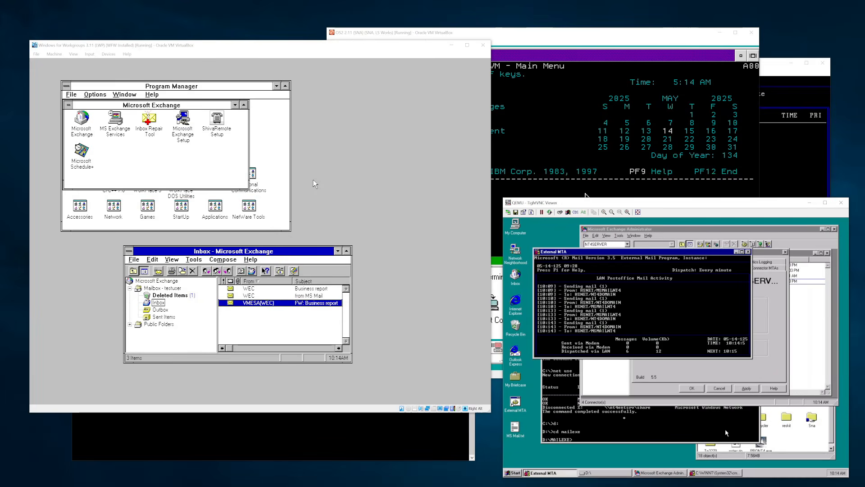
left_click(668, 319)
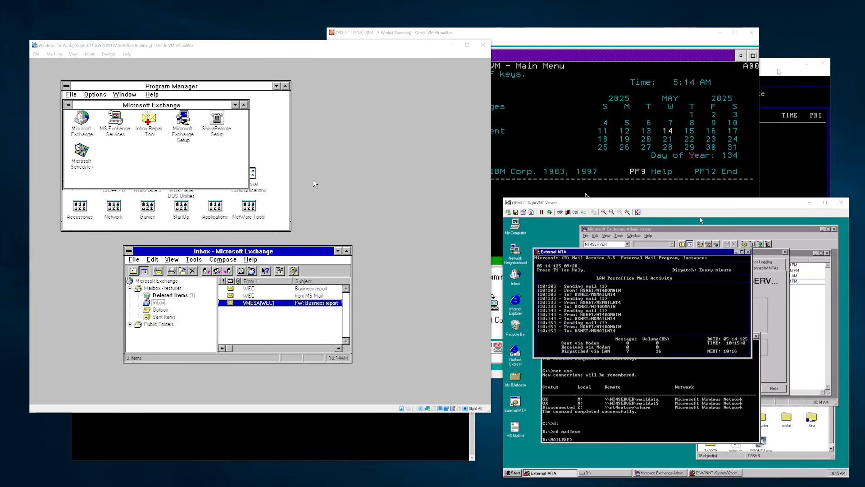
left_click(778, 72)
key("Right")
key("Right")
key("Right")
key("Right")
key("Right")
key("Return")
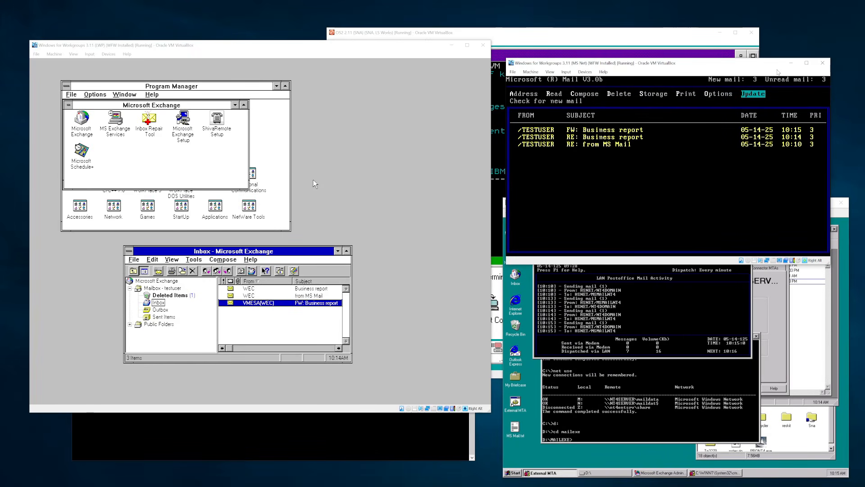
key("Left")
key("Left")
key("Left")
key("Left")
key("Left")
key("Left")
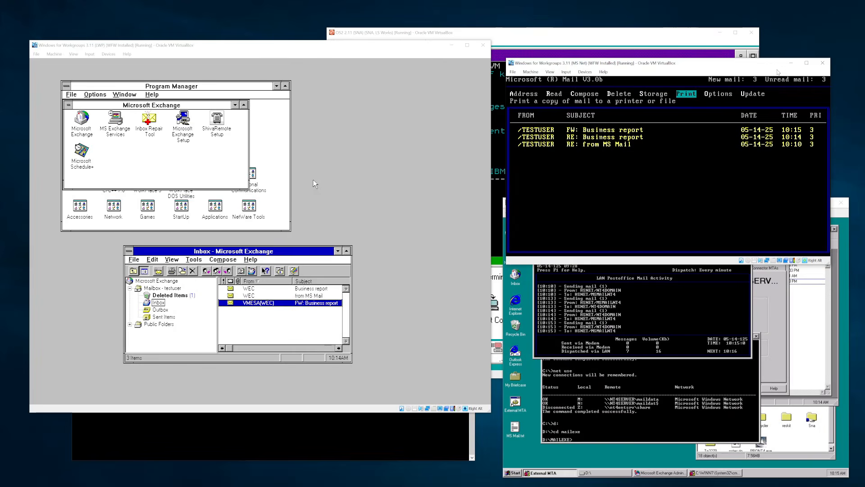
key("Escape")
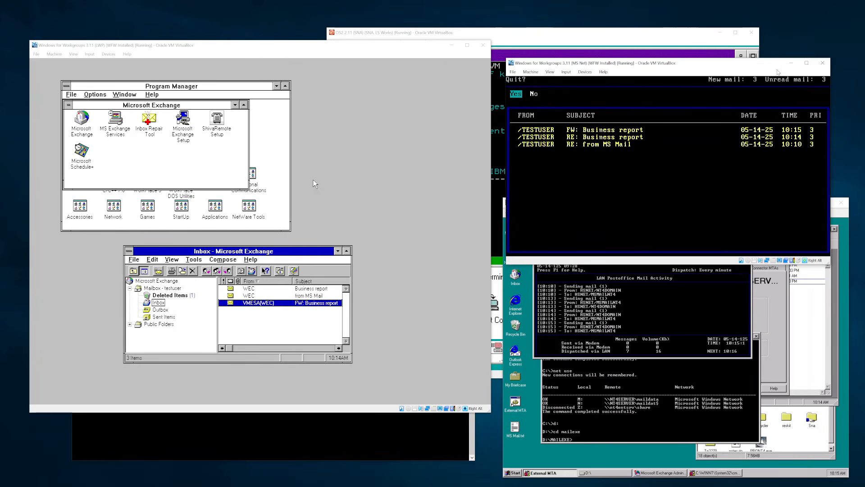
key("Return")
- Start Windows for Workgroups from C:\WINDOWS with the win command
type("c:")
key("Return")
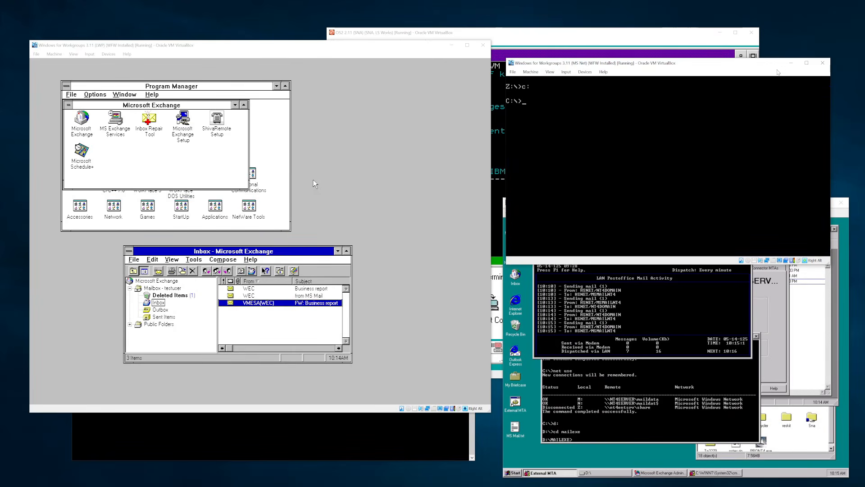
type("cd windows")
key("Return")
type("win")
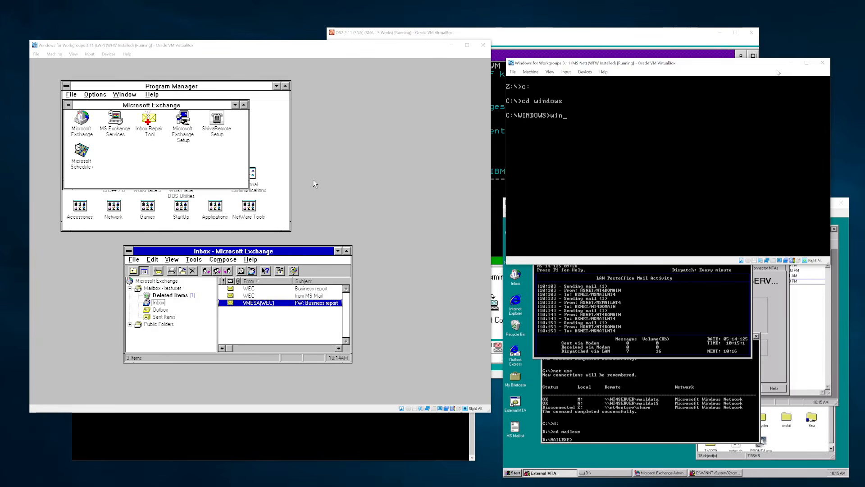
key("Return")
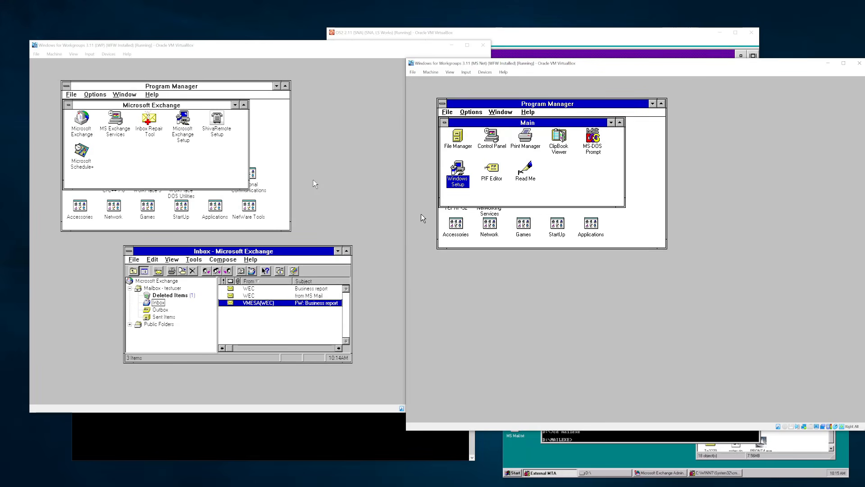
- Browse drive M: in File Manager, then close it
double_click(461, 139)
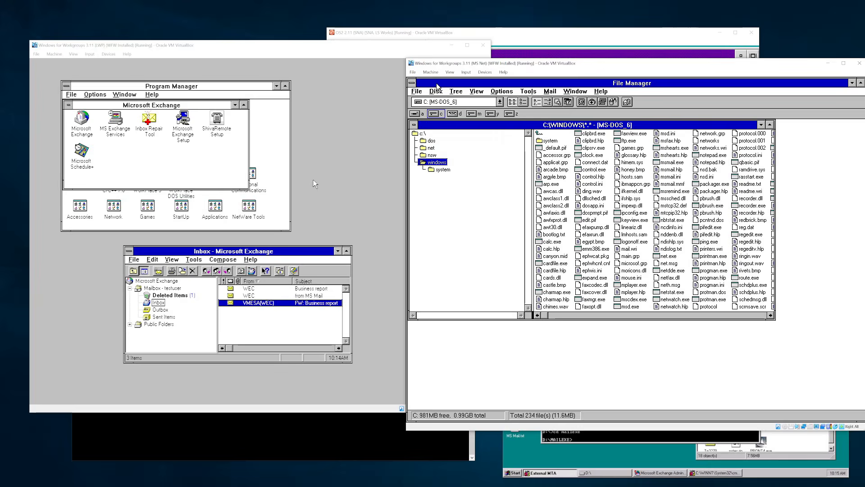
left_click(473, 114)
double_click(411, 83)
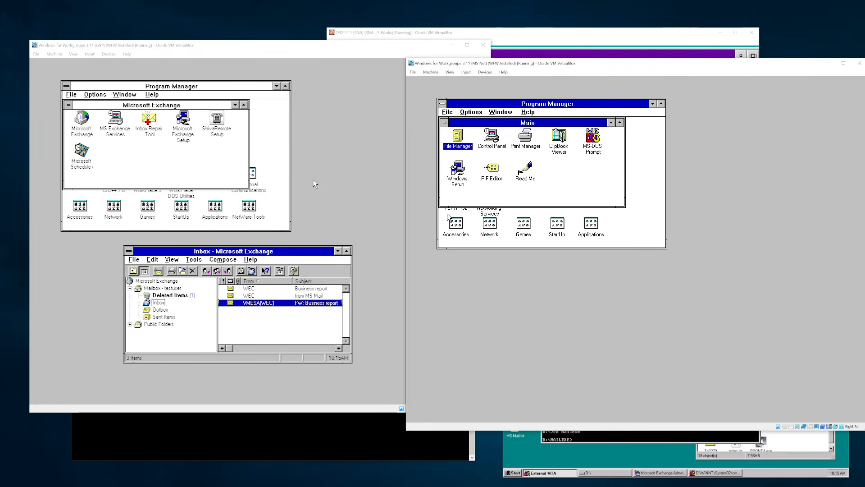
- Review system and network settings in Windows Setup unchanged, then minimize Main and select the Network group
double_click(454, 186)
left_click(564, 187)
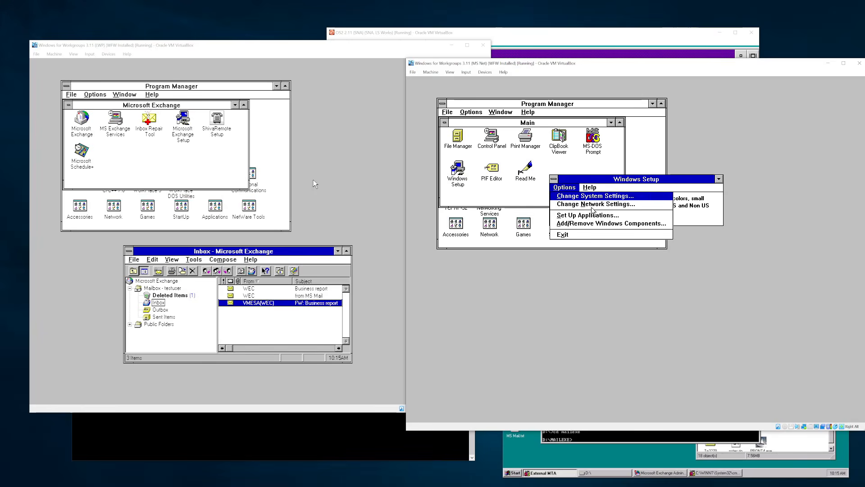
left_click(593, 197)
left_click(612, 226)
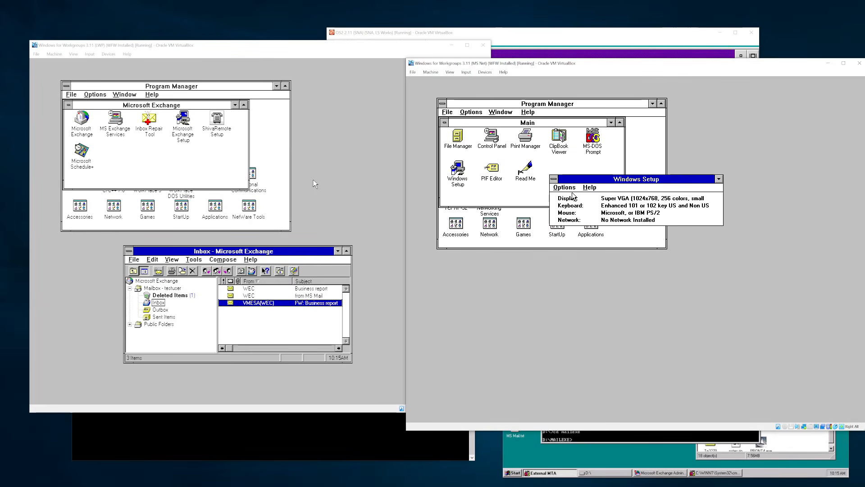
left_click(564, 187)
left_click(583, 206)
left_click(696, 180)
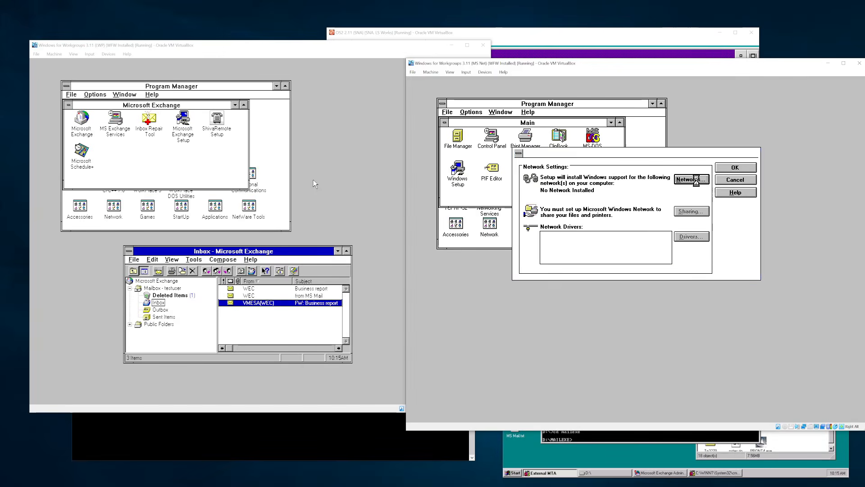
key("Escape")
key("Escape")
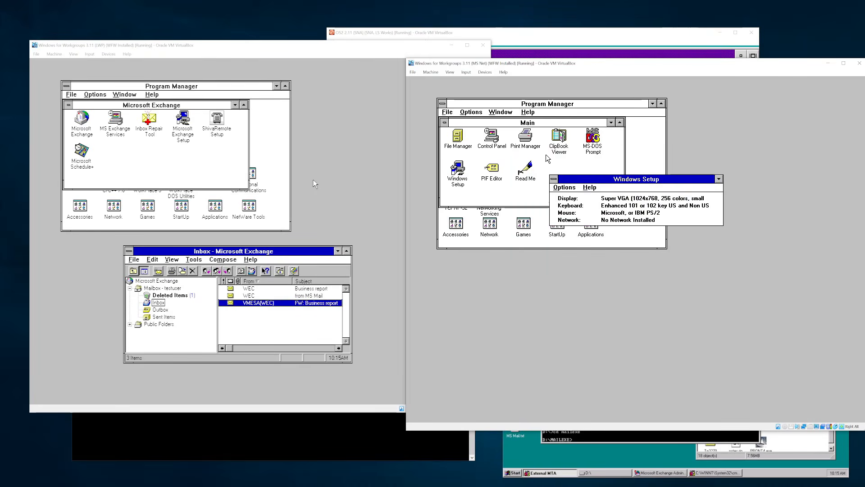
key("alt+F4")
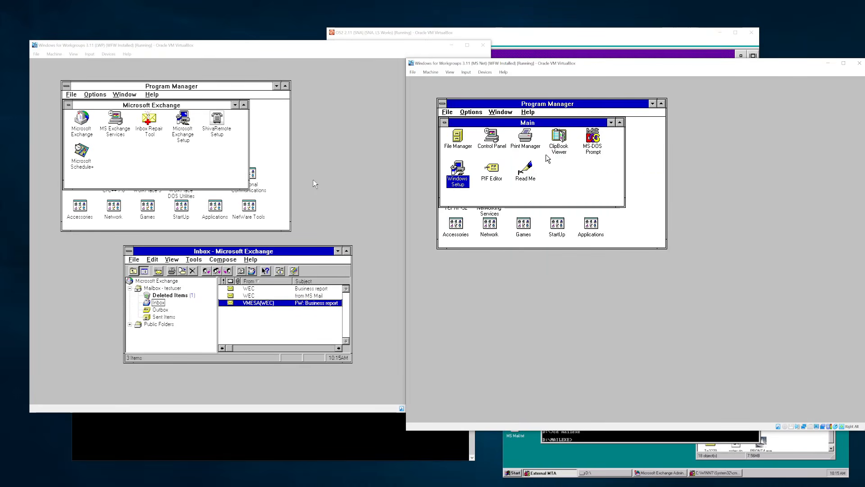
left_click(610, 123)
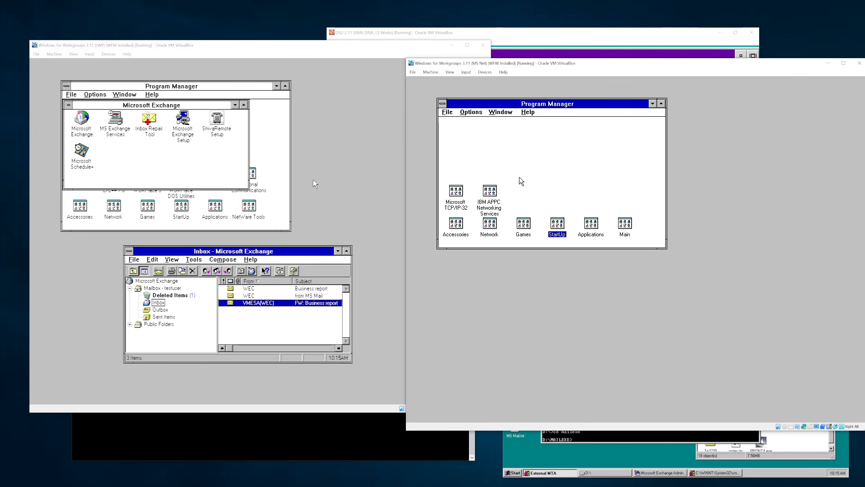
left_click(498, 229)
- Launch Mail from the Network group and sign in with the mailbox name and password
double_click(498, 229)
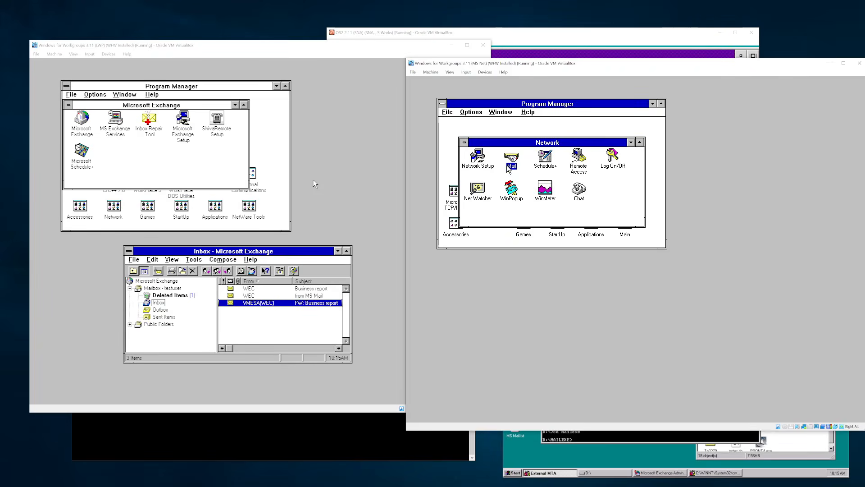
double_click(509, 163)
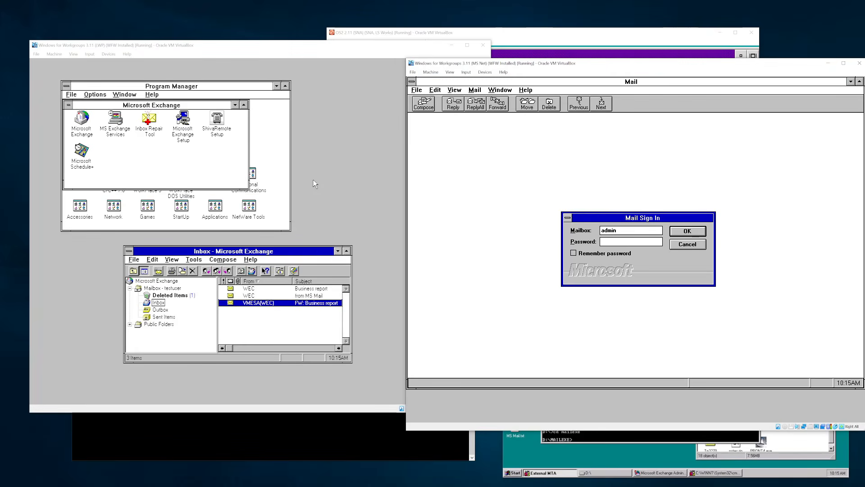
double_click(615, 230)
type("wec")
key("Tab")
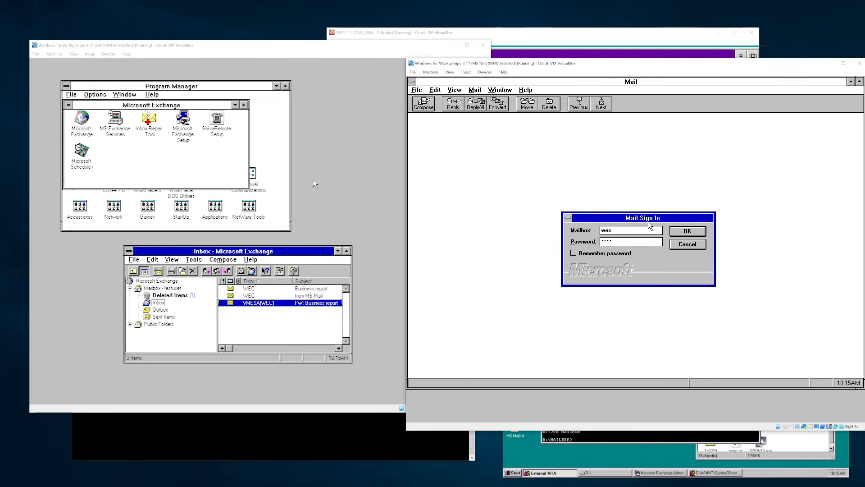
type("****")
key("Return")
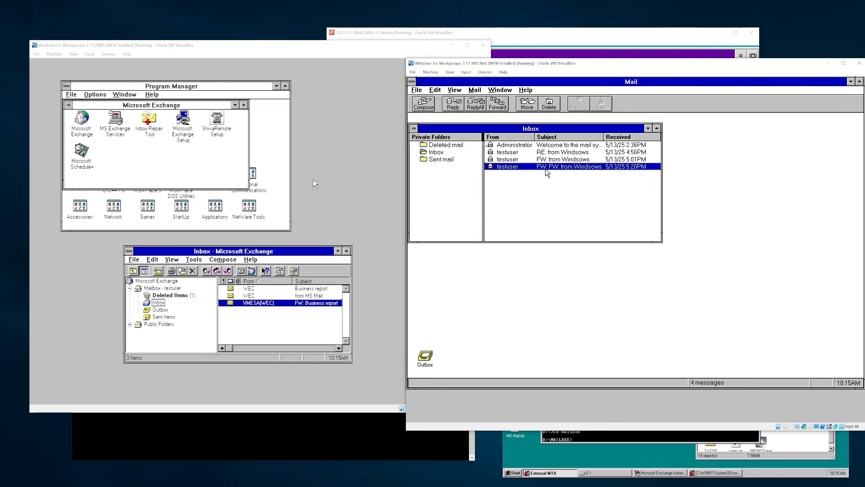
- Look at the Sent mail folder, then return to the Inbox
left_click(449, 156)
double_click(448, 159)
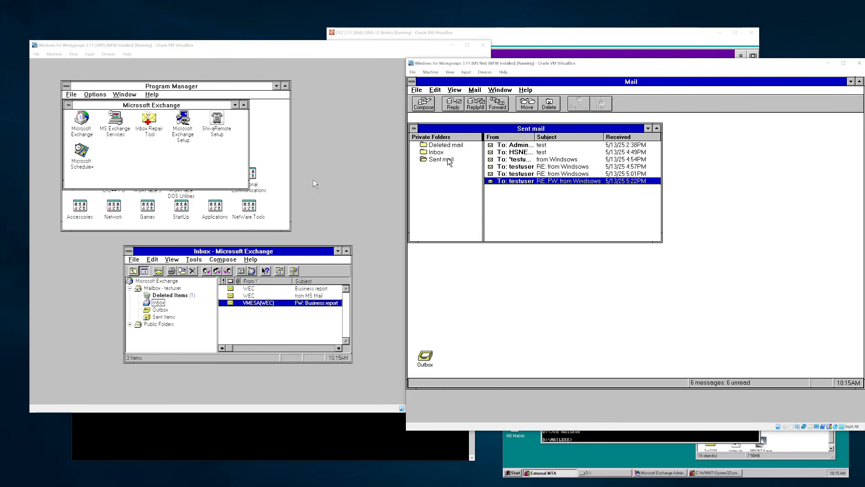
double_click(443, 151)
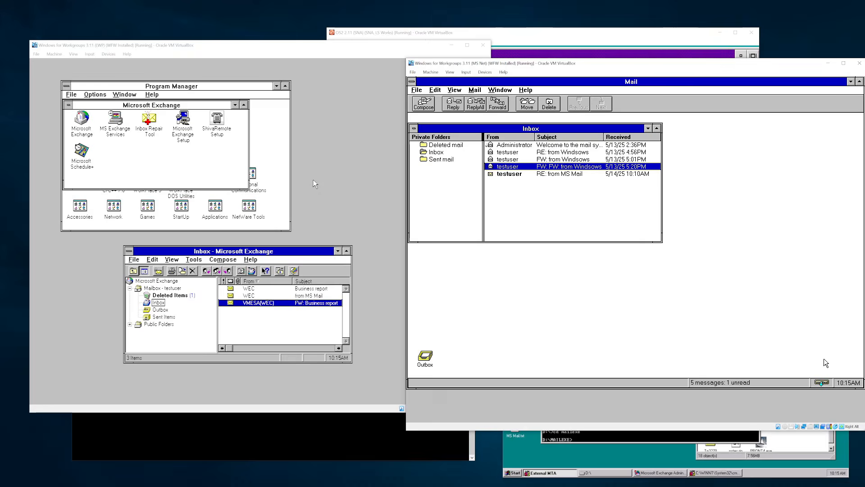
- Read the RE: from MS Mail message, then refresh the Inbox via the Sent mail folder
left_click(573, 175)
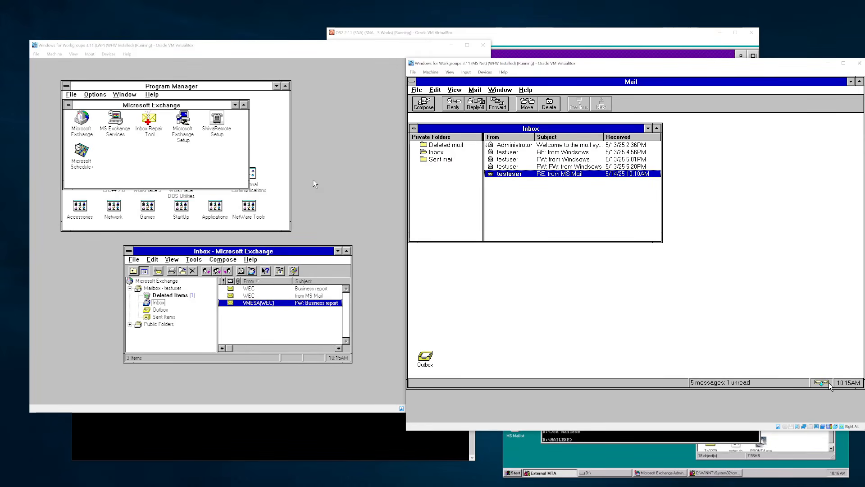
double_click(567, 173)
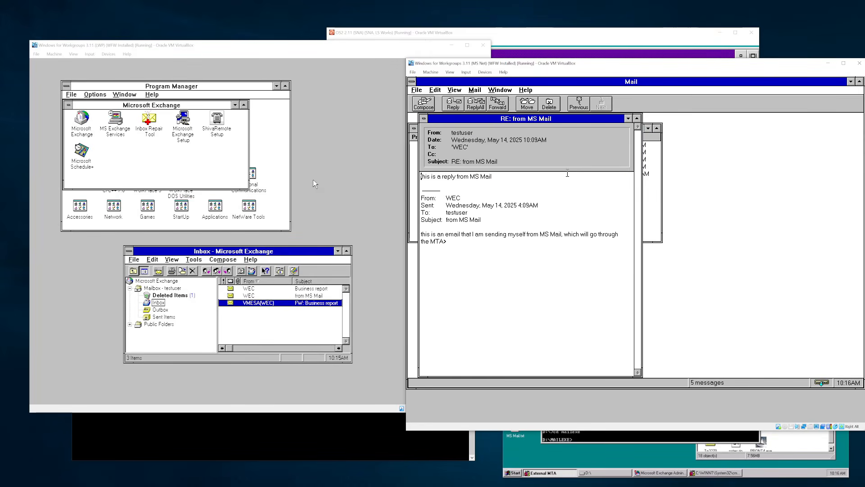
double_click(424, 118)
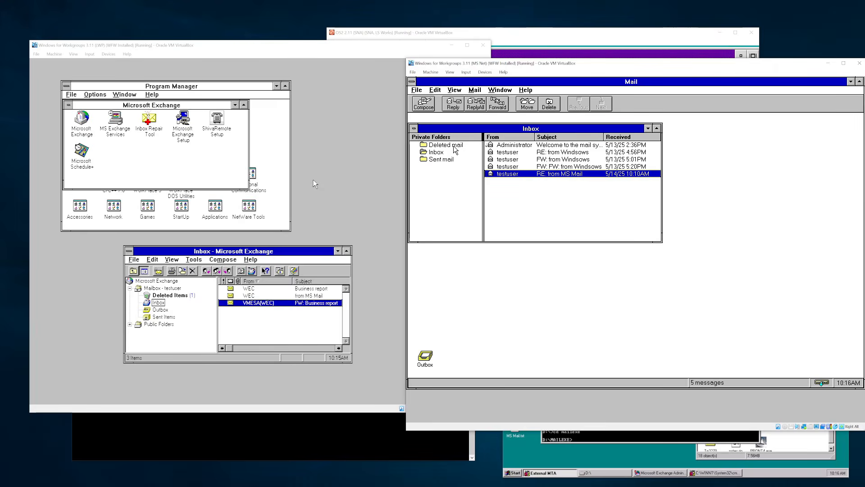
left_click(452, 149)
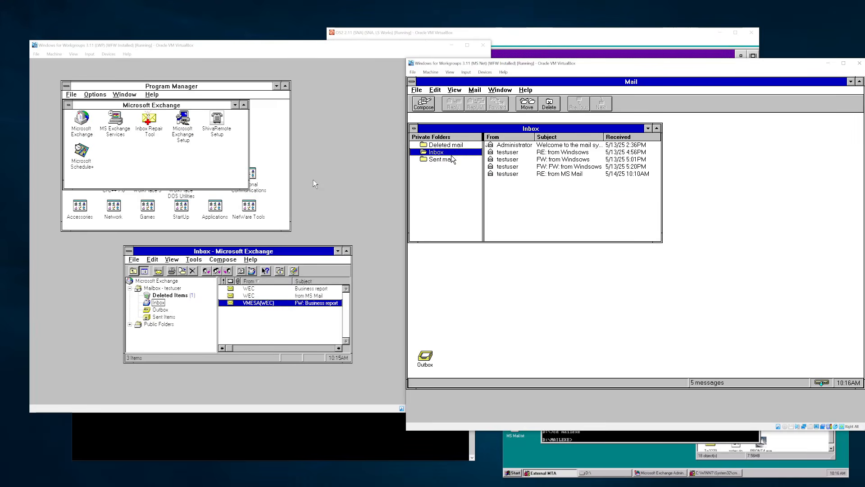
double_click(451, 157)
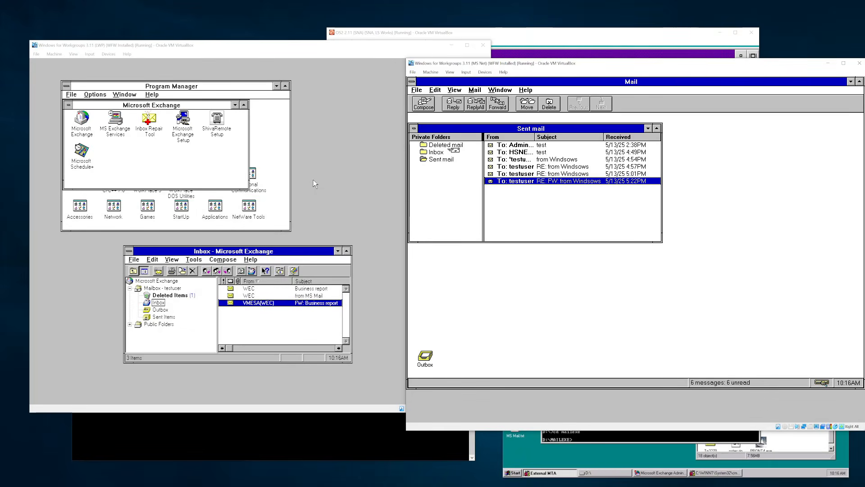
double_click(452, 152)
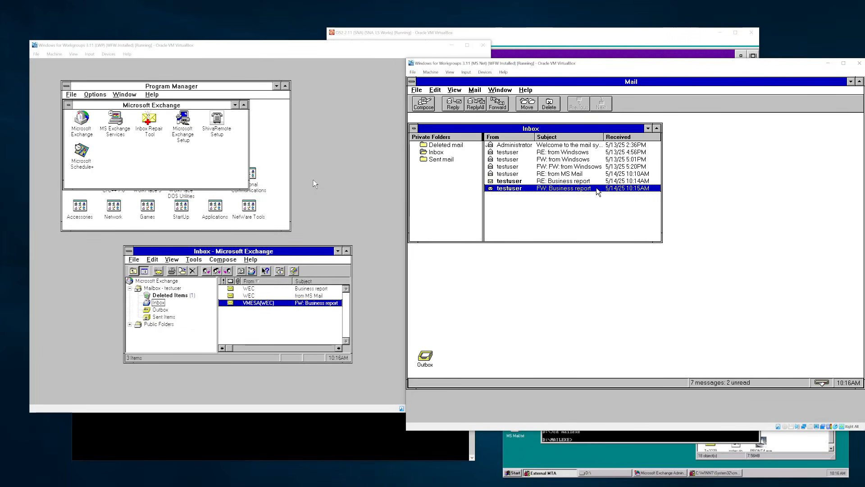
- Read the RE: Business report reply, then open FW: Business report and scroll to its signature
double_click(588, 181)
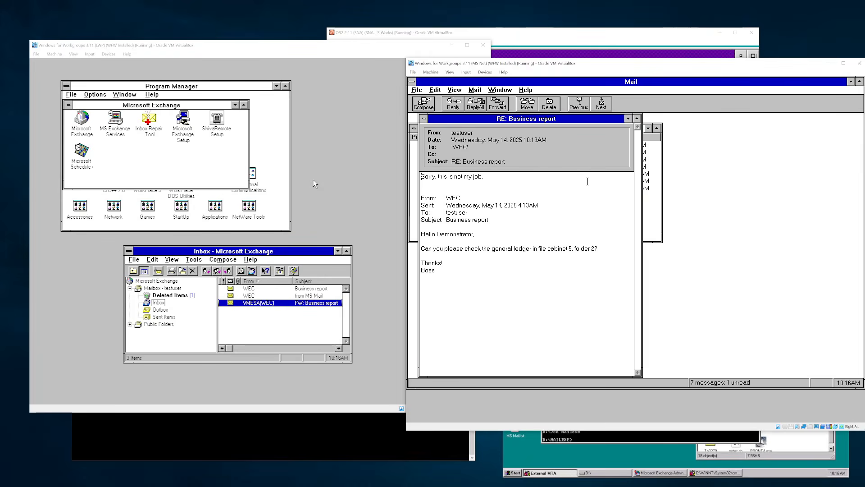
double_click(426, 119)
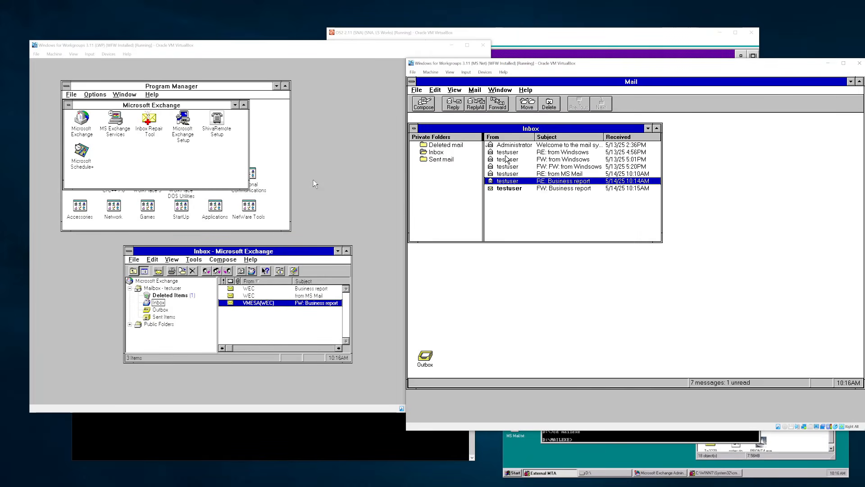
double_click(537, 189)
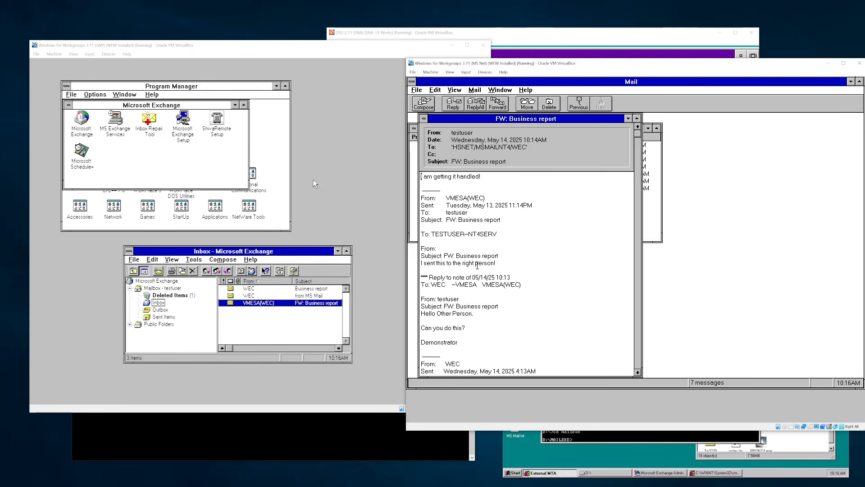
left_click_drag(495, 263, 431, 249)
left_click(638, 354)
left_click(640, 329)
- Highlight the forwarding and VMESA routing lines, then close the forwarded message
left_click_drag(529, 288, 422, 269)
left_click(481, 284)
left_click_drag(552, 282, 422, 278)
left_click(448, 269)
double_click(423, 119)
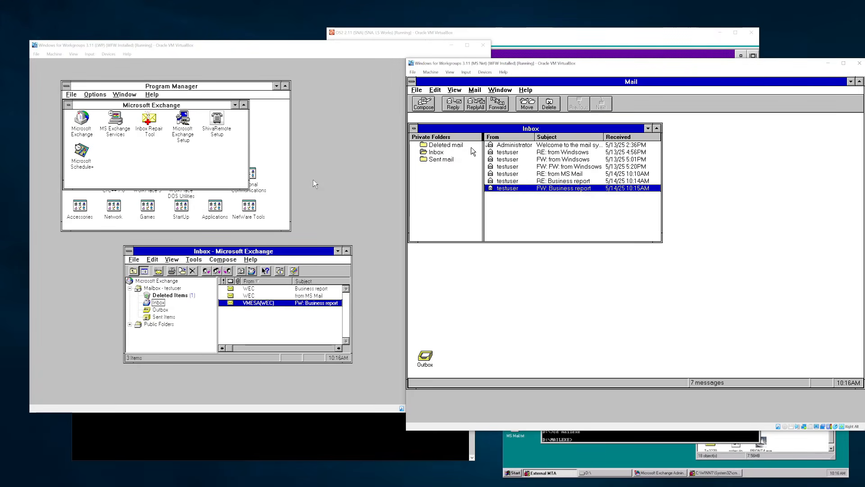
- Run BSD mail in PuTTY, read message 1 to the end, and start a reply with r
left_click(633, 40)
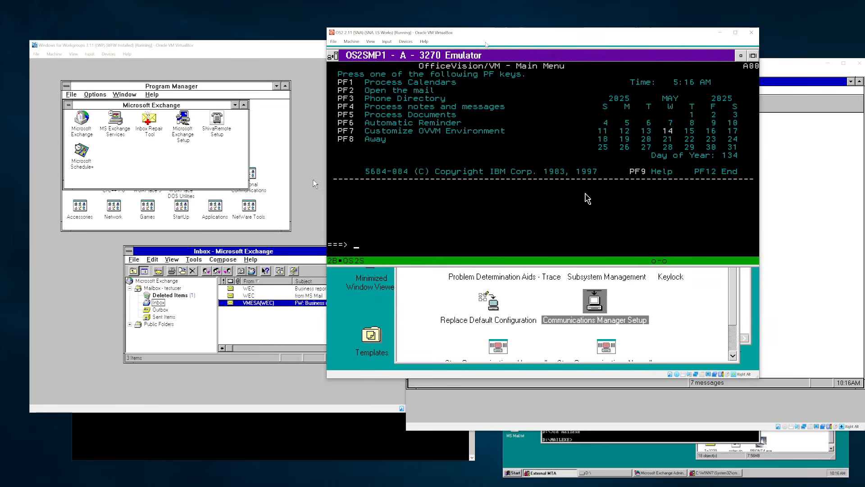
left_click(283, 442)
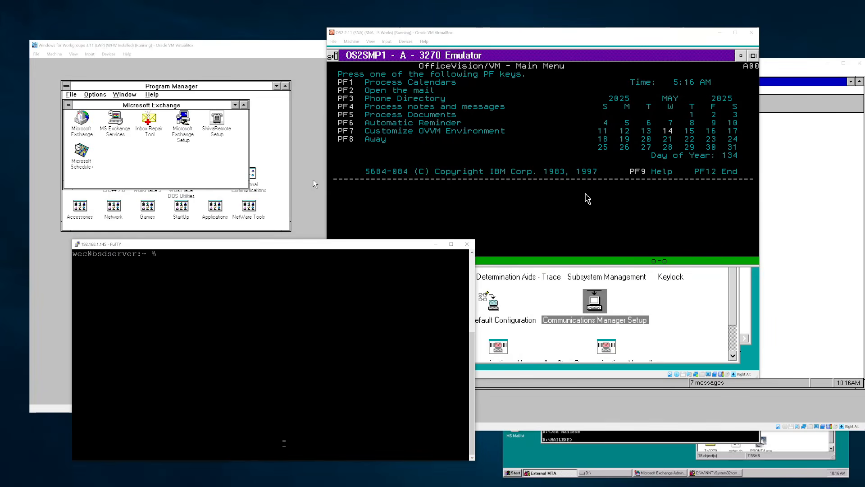
key("Return")
type("mail")
key("Return")
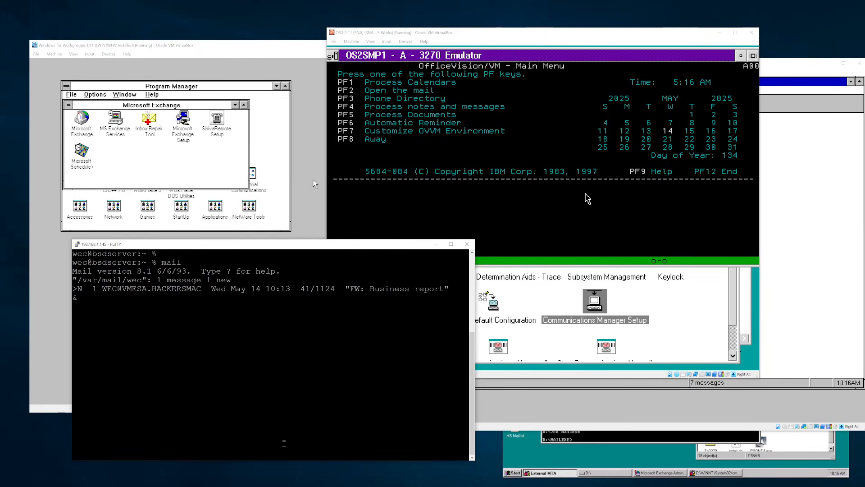
key("Return")
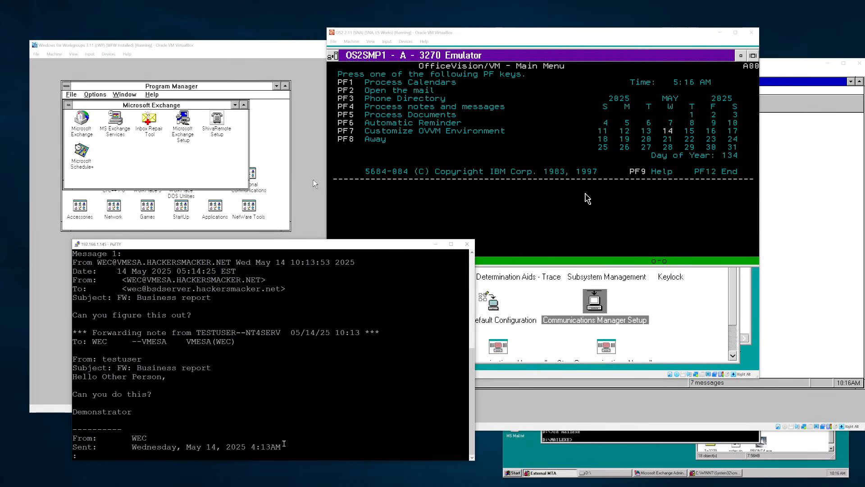
key("space")
type("q")
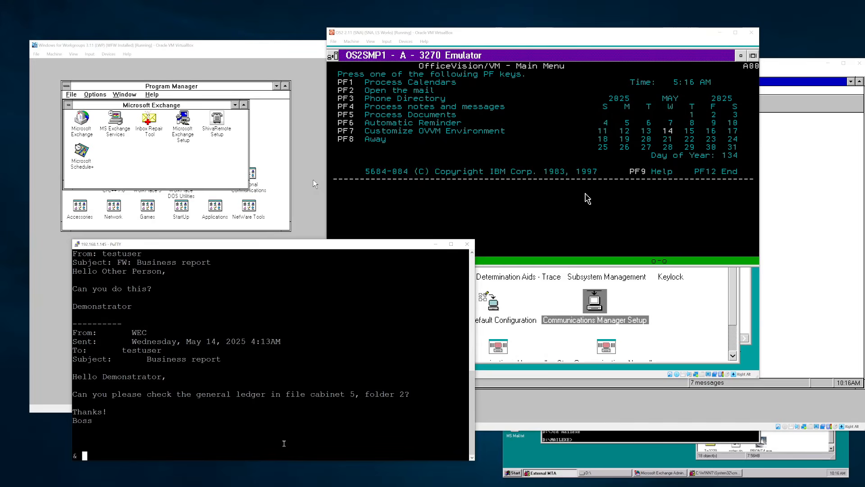
type("r")
key("Return")
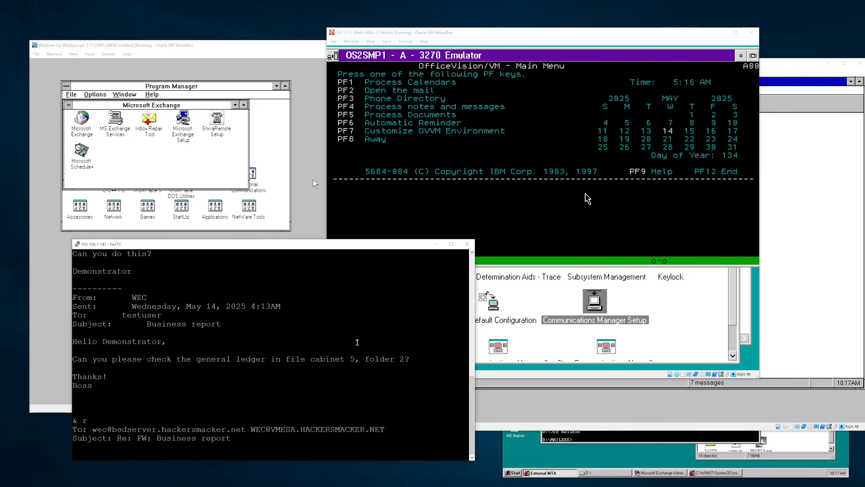
- Send the reply 'Okay, the balance we have is zero million dollars. Thank you!'
type("Okay, the balance we have is zero million dollars.")
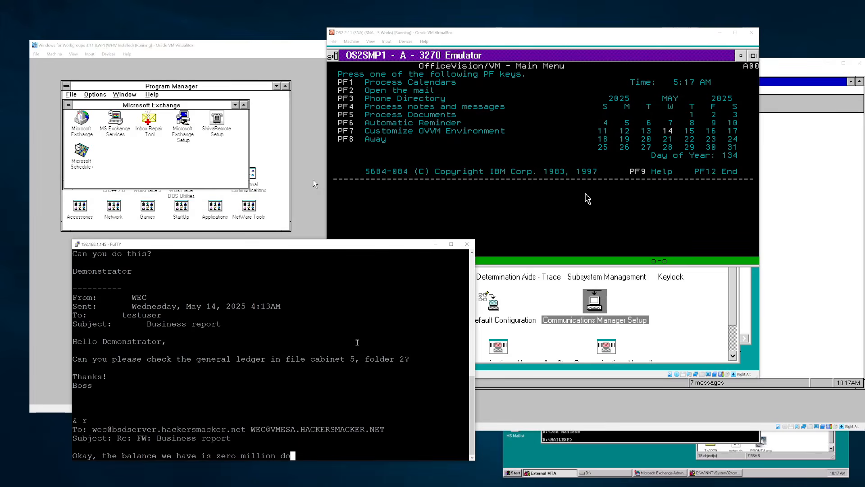
key("Return")
key("Return")
type("Thank you!")
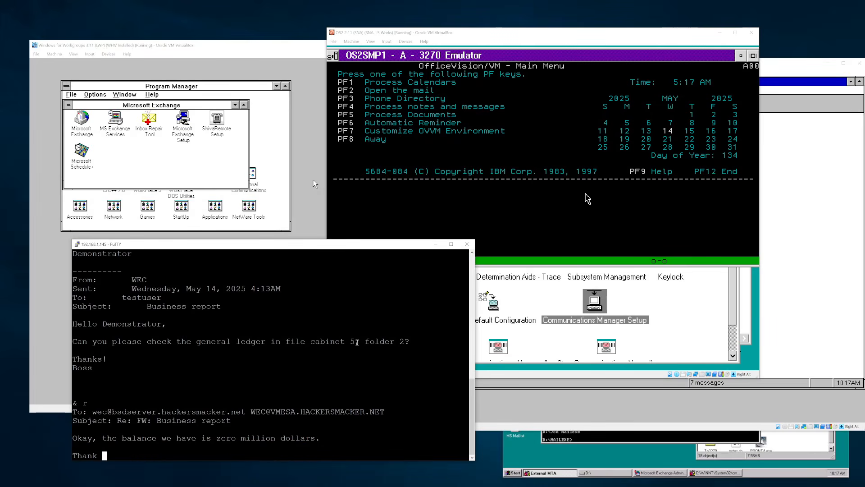
key("Return")
type(".")
key("Return")
type("q")
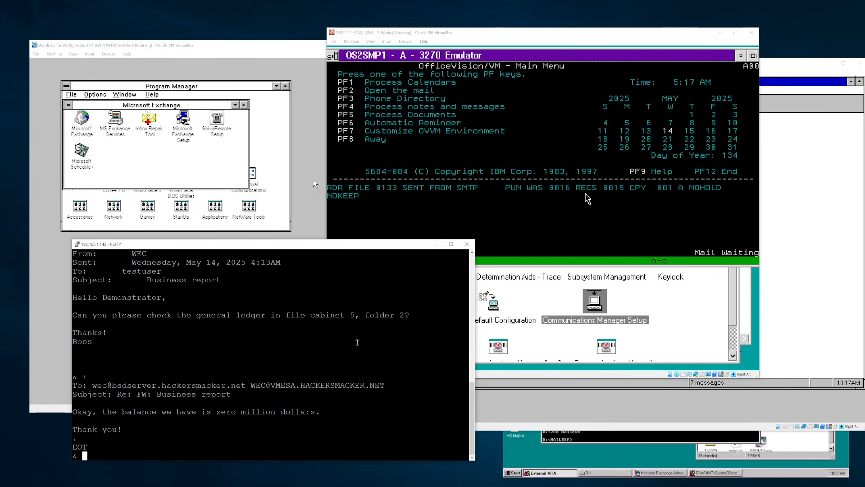
- Reopen mail, read and delete the returned reply, quit, and clear the terminal with Ctrl+L
key("Return")
type("mail")
key("Return")
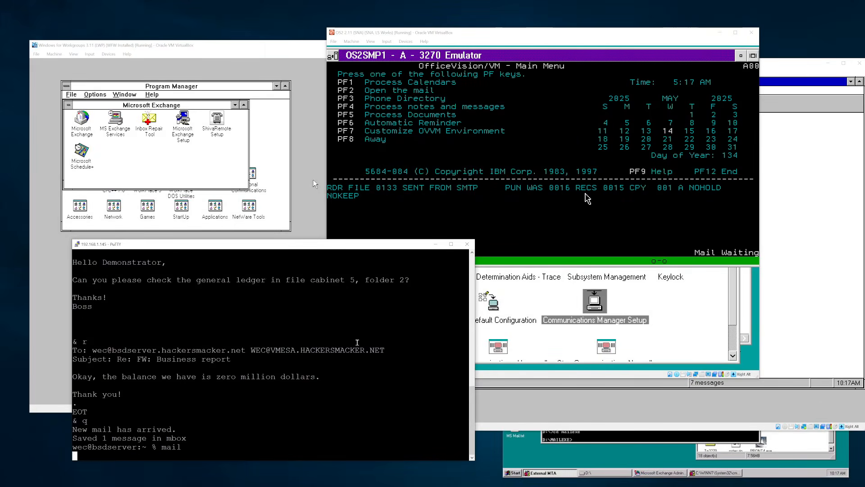
key("Return")
type("d")
key("Return")
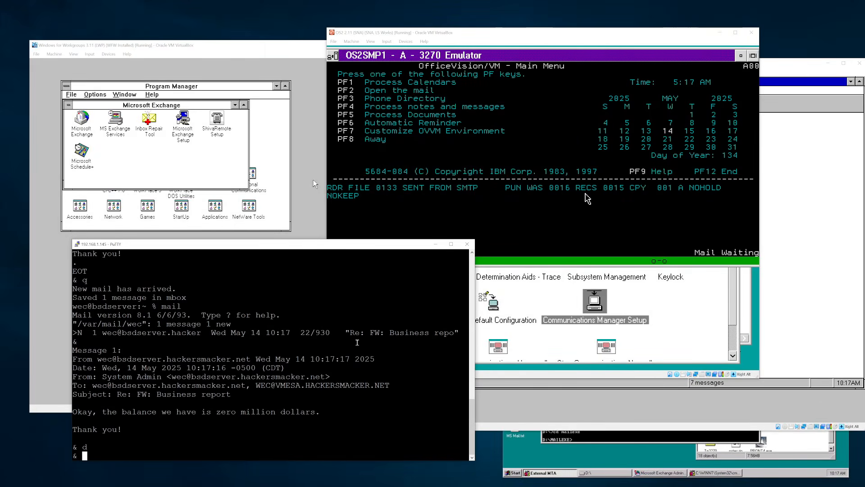
type("d")
key("Return")
type("q")
key("Return")
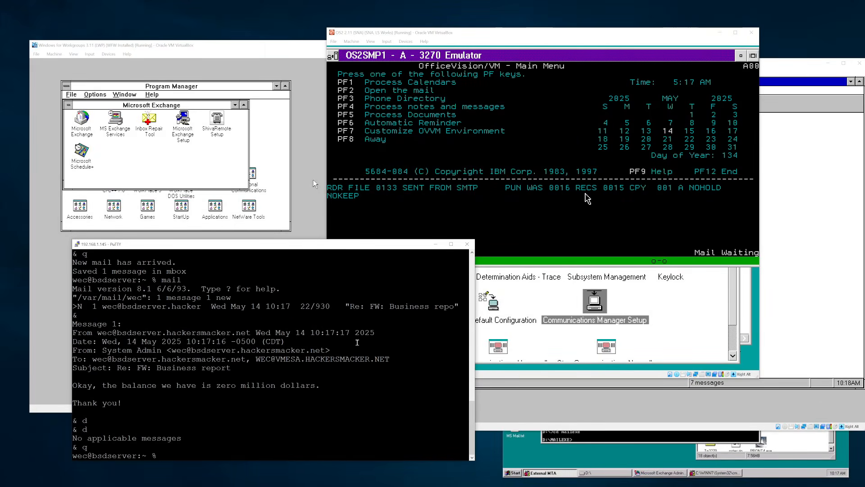
type("l")
key("BackSpace")
key("ctrl+l")
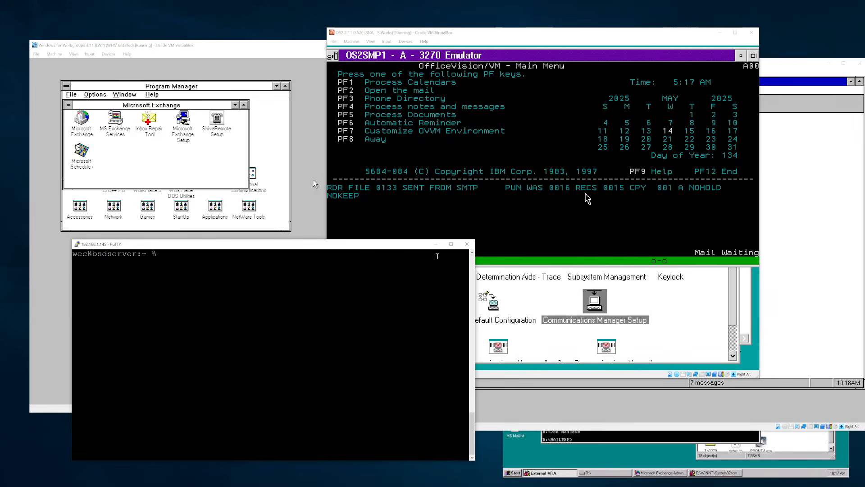
- Review the 'from MS Mail' and 'FW: Business report' Exchange messages, then switch to the OS/2 emulator
left_click(305, 54)
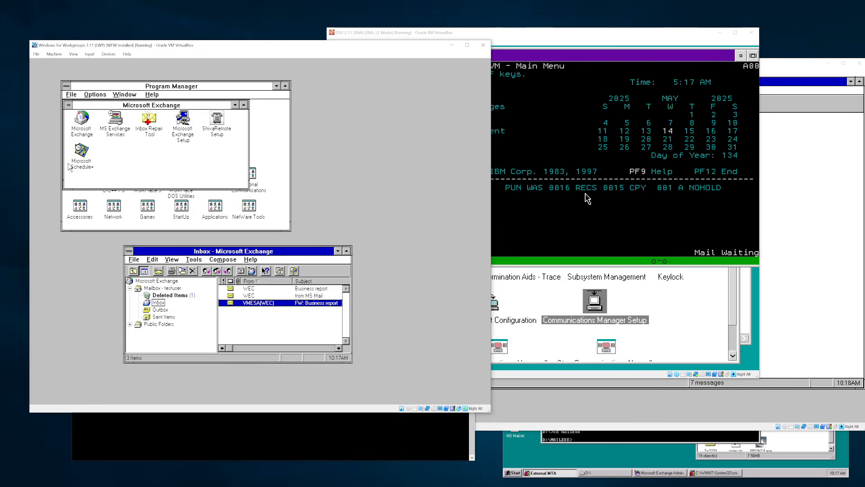
left_click(277, 296)
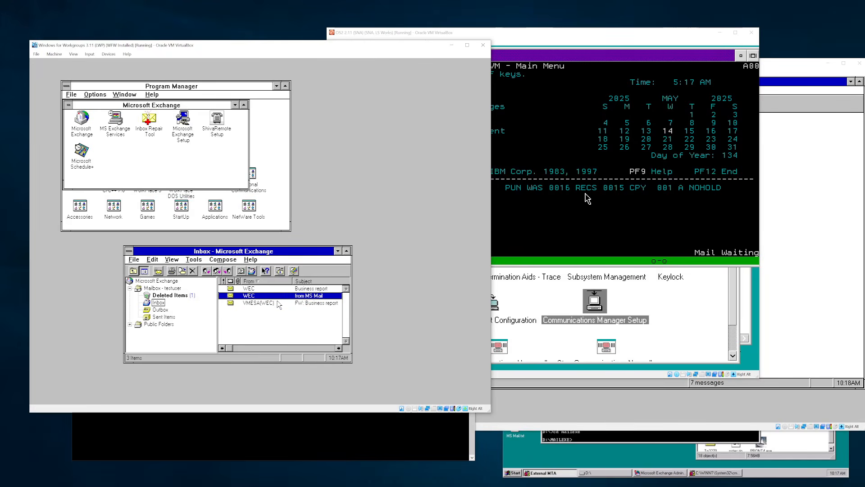
left_click(290, 303)
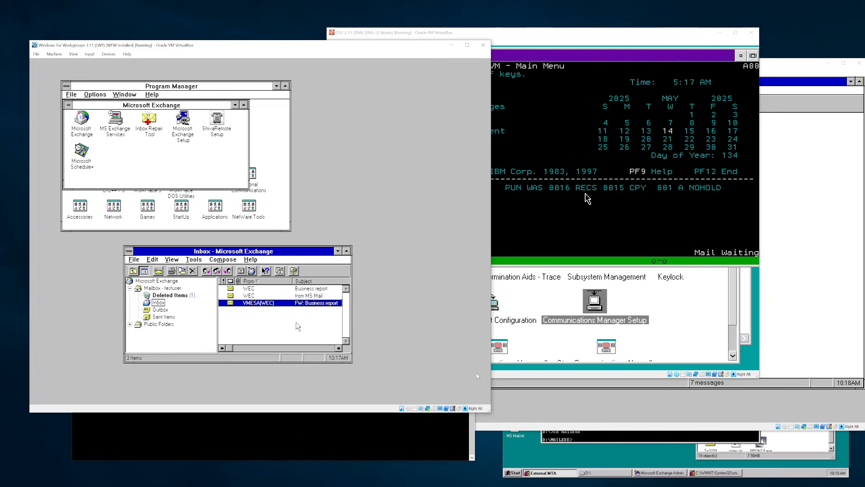
left_click(543, 43)
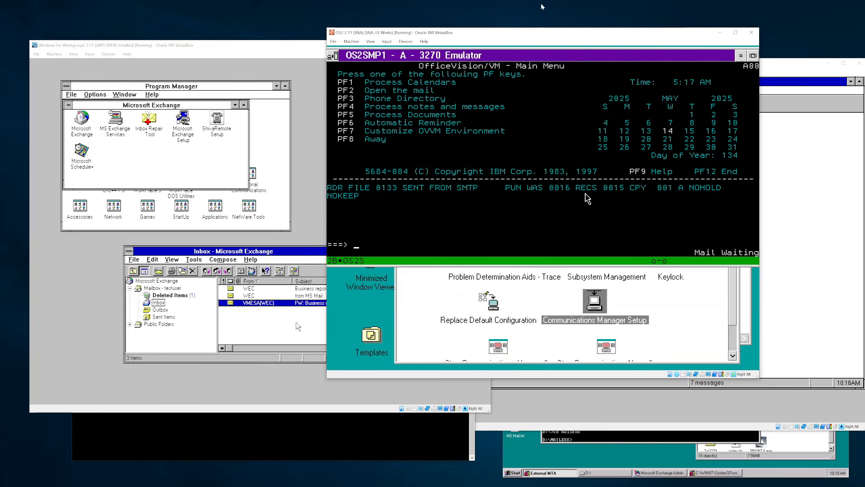
- Open the first in-basket note and page between its headers and body
key("F2")
key("Return")
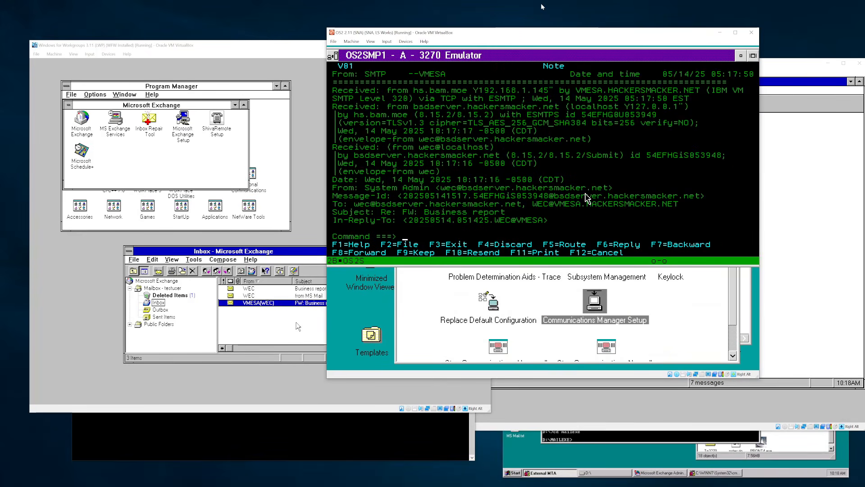
key("F8")
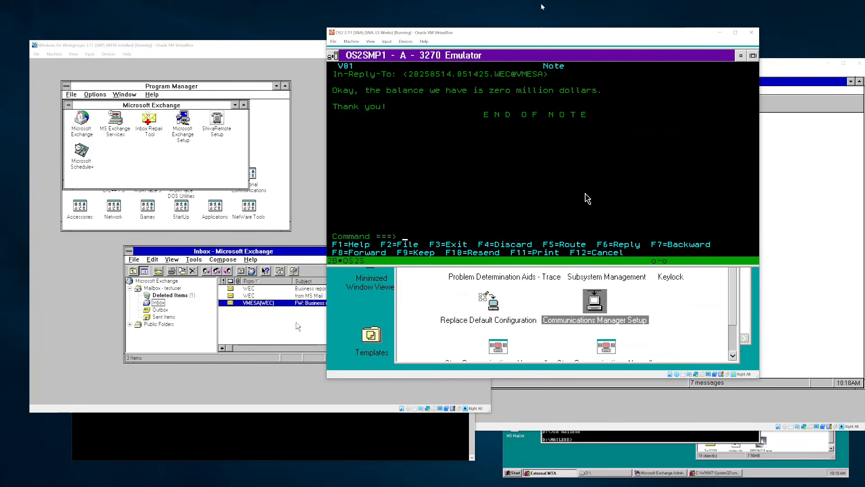
key("F7")
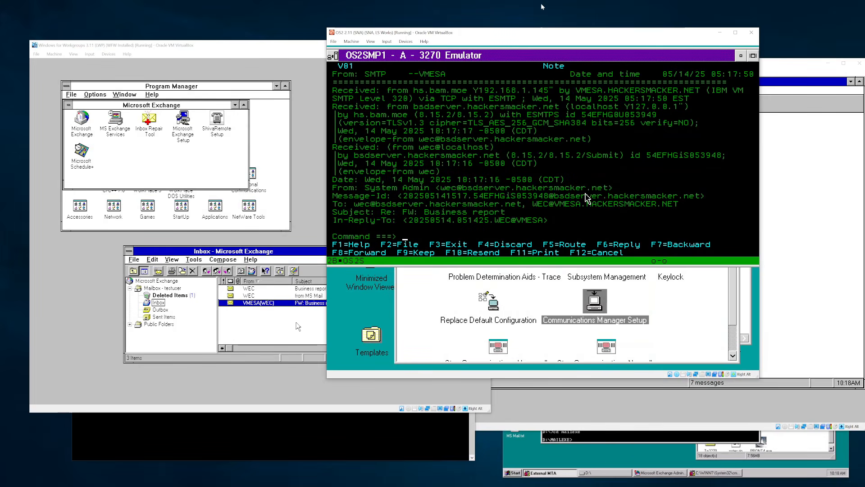
key("F8")
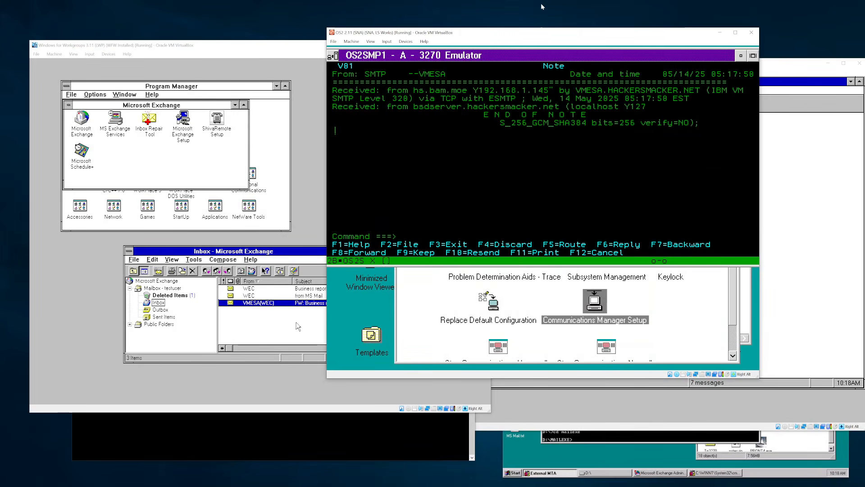
key("F7")
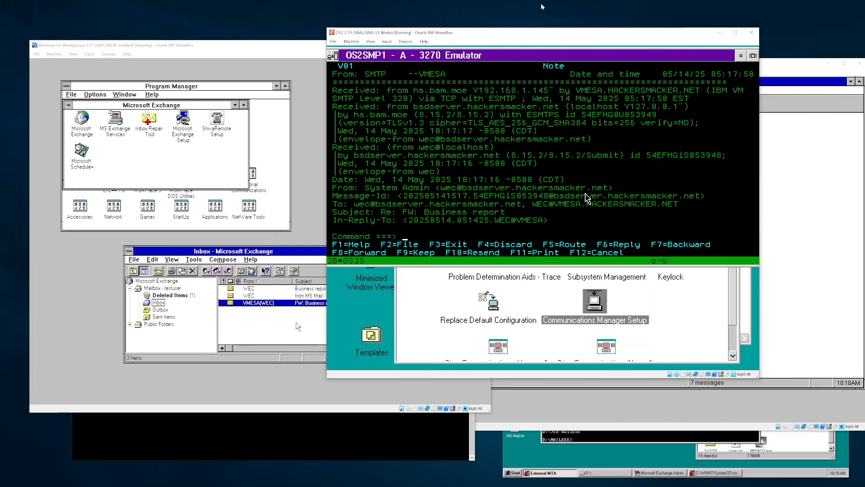
key("F8")
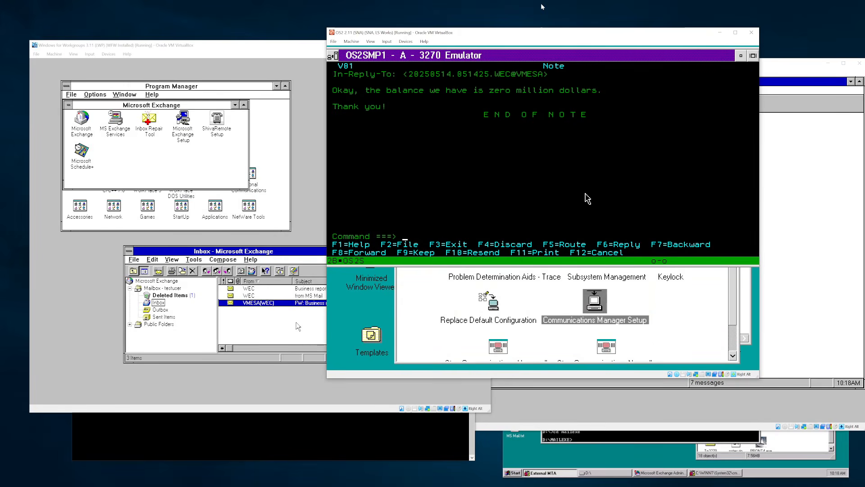
- Route the note back with 'There you go!' added, send it, and return to the in-basket
key("F5")
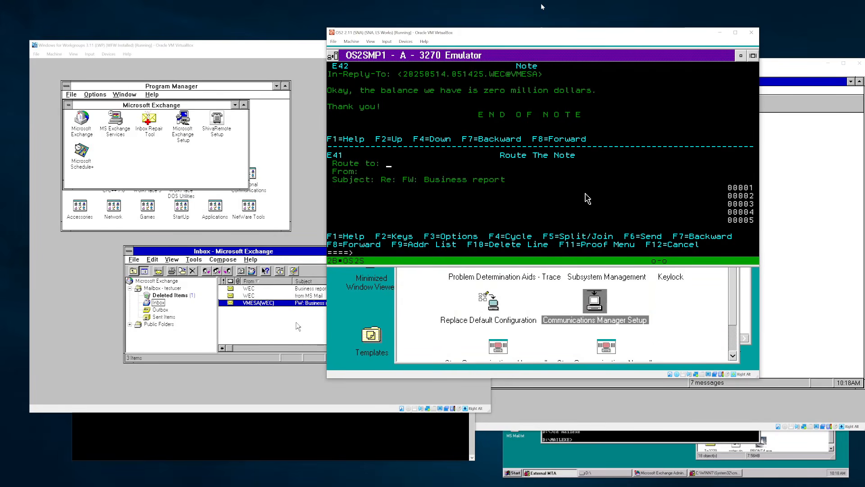
type("nt4sd")
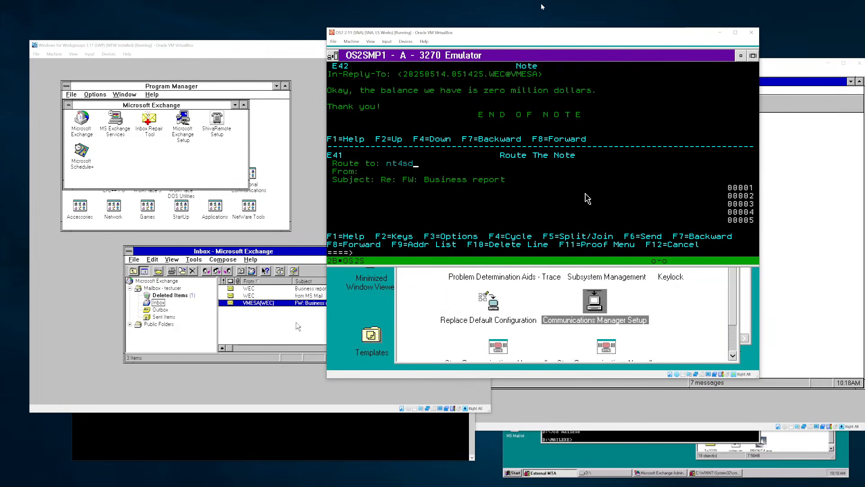
type("setv")
key("Left")
key("Left")
type("rv(testuser)")
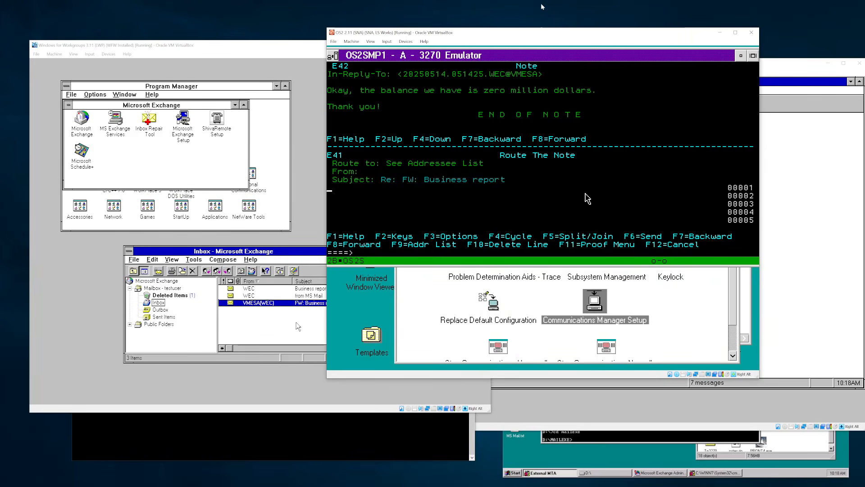
type("There you go!")
key("F6")
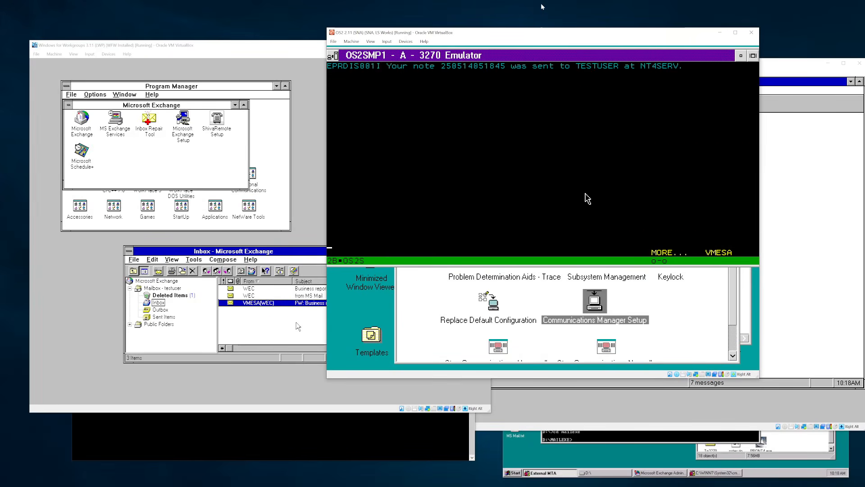
key("Pause")
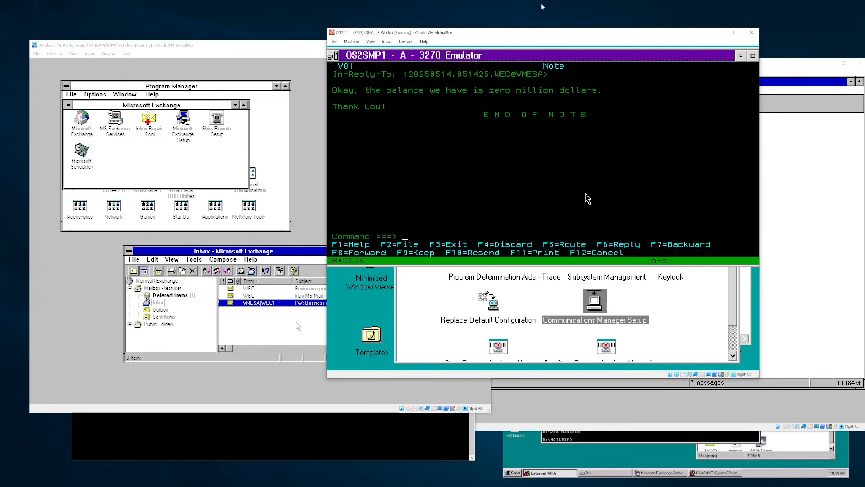
key("F3")
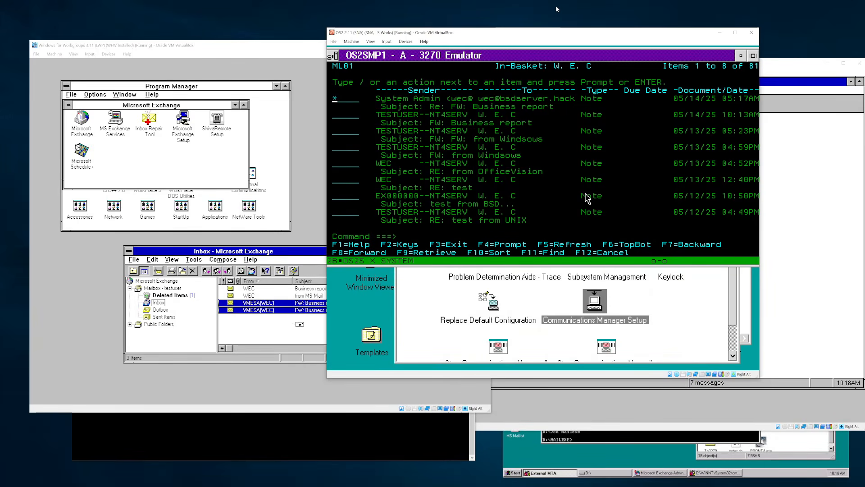
key("F3")
- Open the Re: FW: Business report message and address a forward to the MS Mail mailbox
left_click(325, 143)
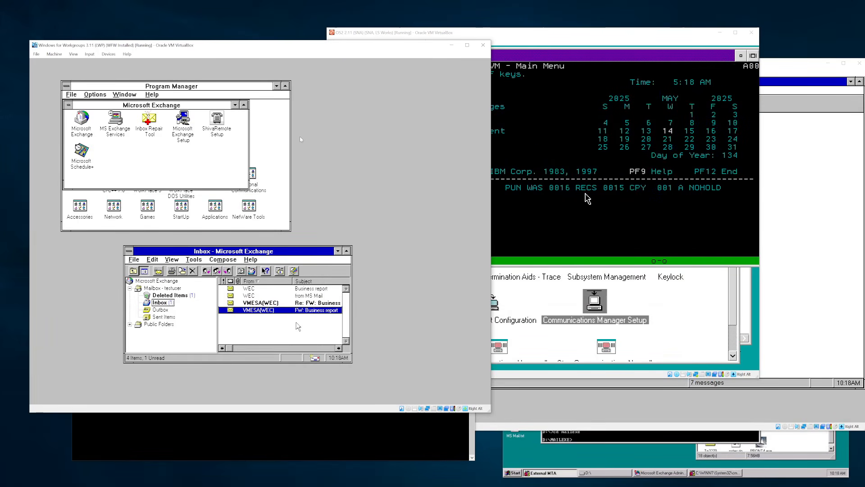
double_click(314, 303)
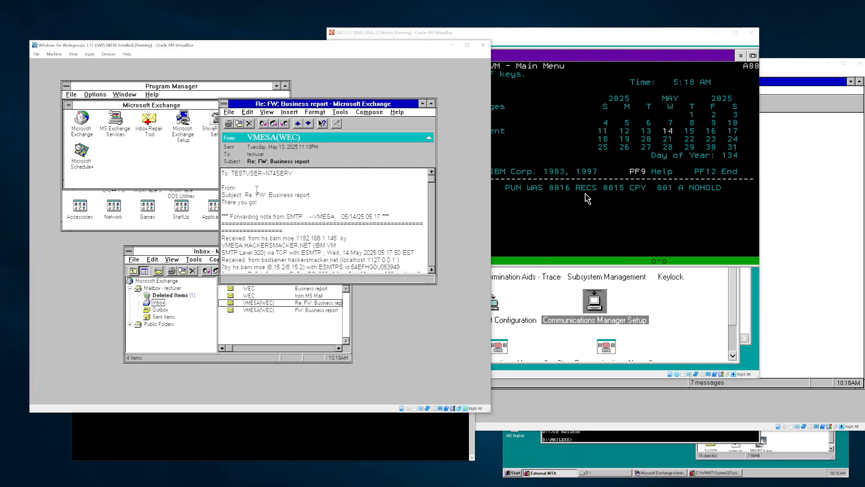
left_click(283, 123)
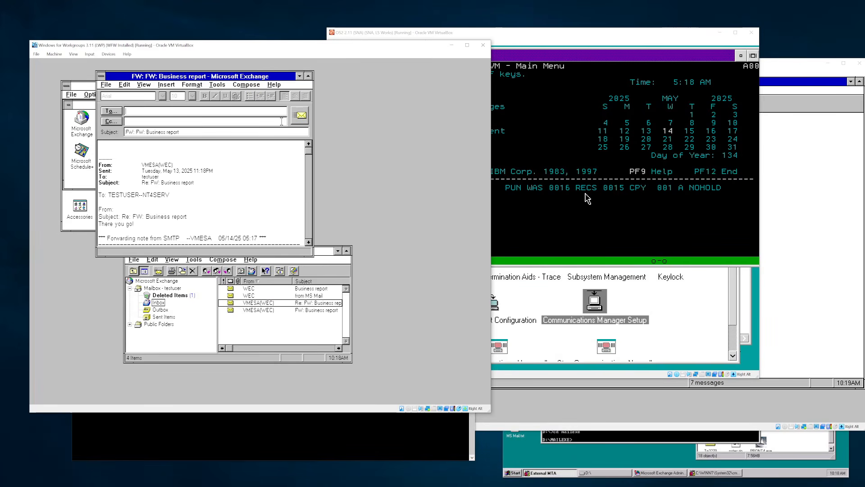
type("hsnet/msmailnt4/wec")
- Write 'There you go!' and 'You're so welcome, ma'am.' in the body and send it
key("Tab")
key("Tab")
key("Tab")
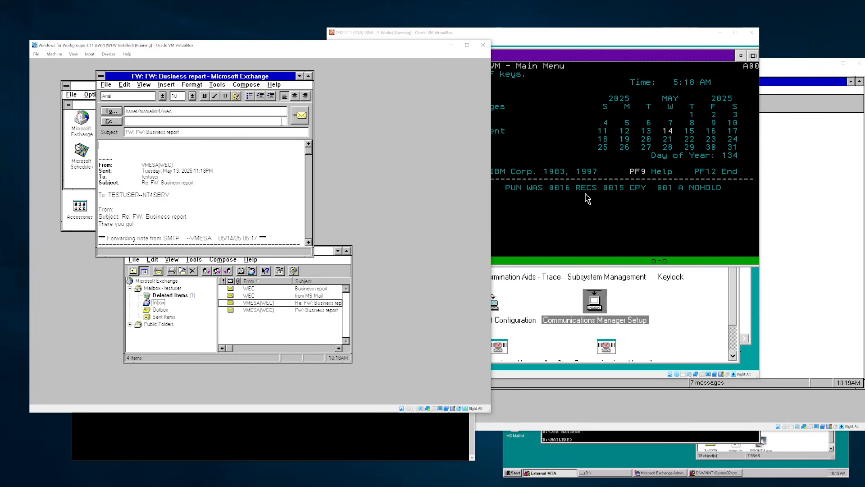
type("Thes")
key("BackSpace")
type("re you go!")
key("Return")
key("Return")
type("You're ")
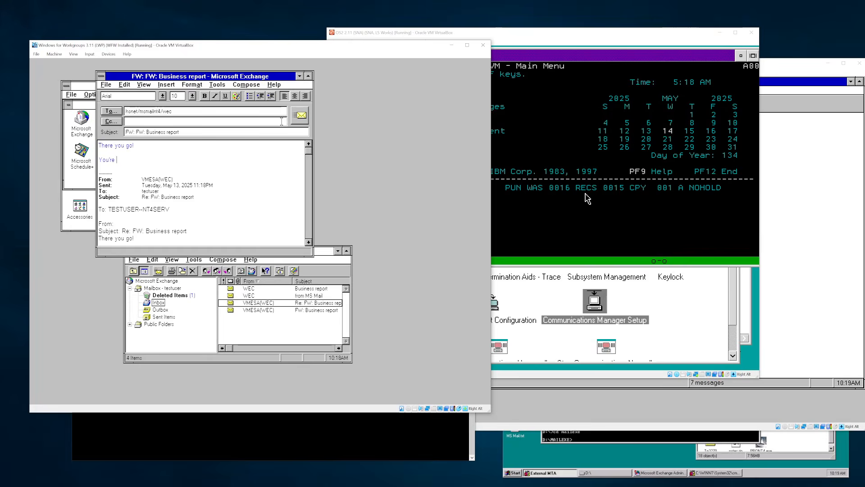
type("so welcome, ma'am.")
key("Return")
left_click(301, 116)
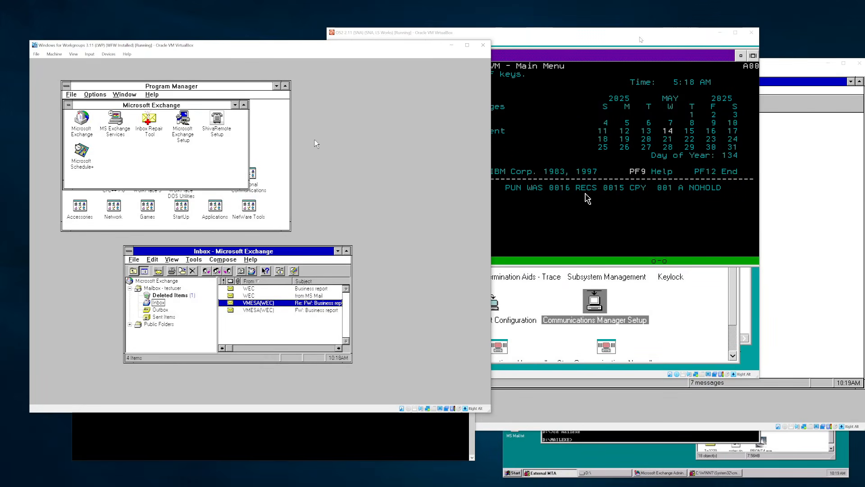
- Check the External MTA dispatch counts, then clear OfficeVision's pending RDR FILE messages
left_click(672, 457)
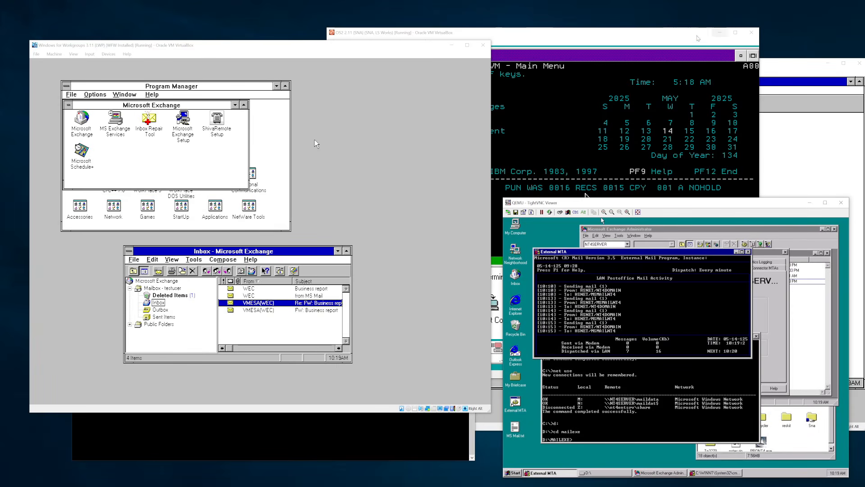
left_click(671, 43)
key("F2")
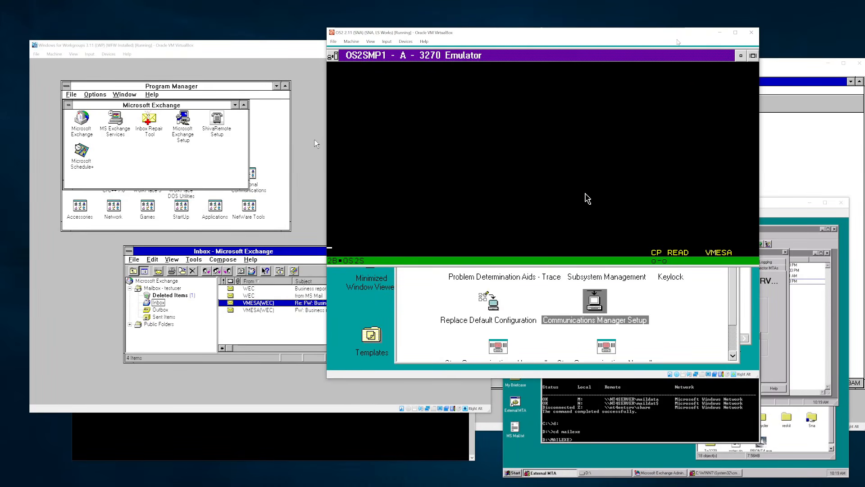
key("Return")
key("Pause")
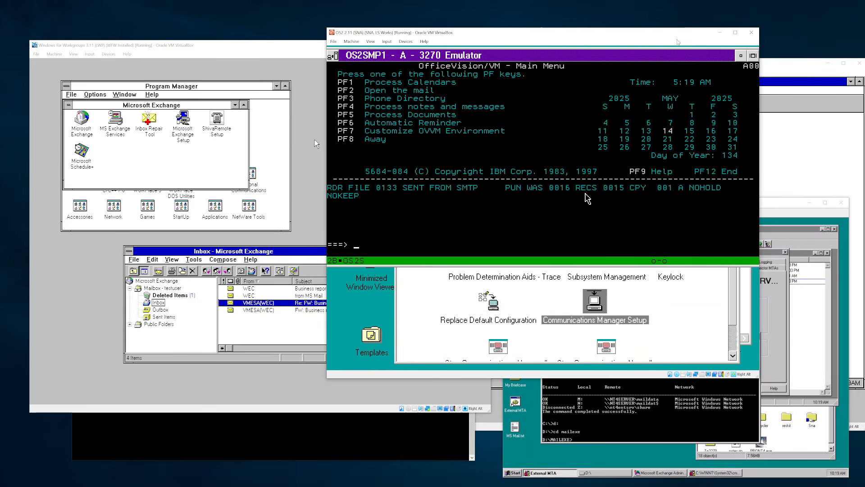
key("Return")
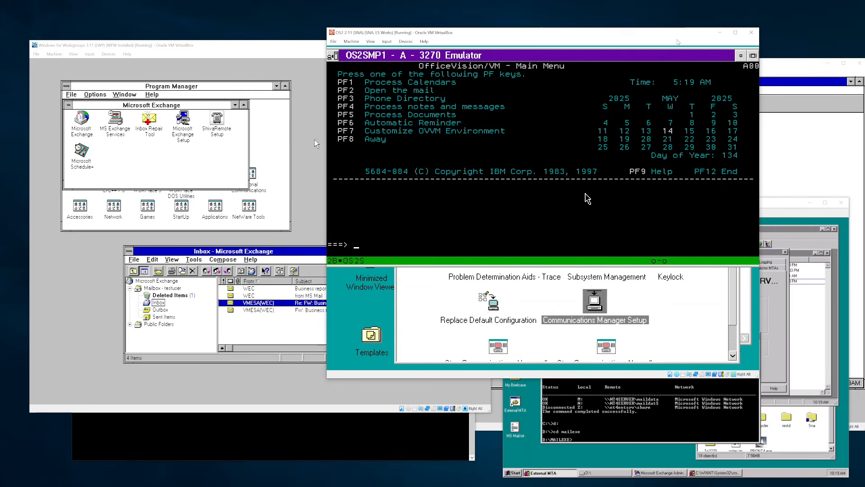
- Check the NT4 server's date and time, closing the settings unchanged
left_click(786, 203)
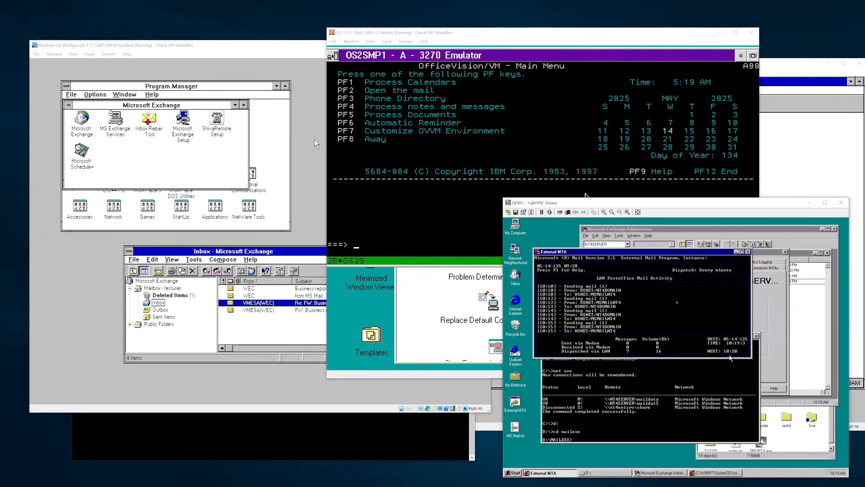
left_click(837, 473)
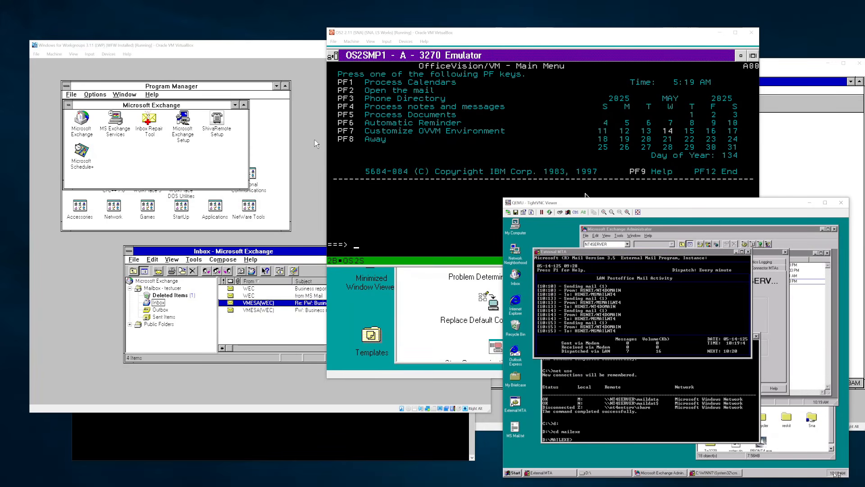
double_click(837, 473)
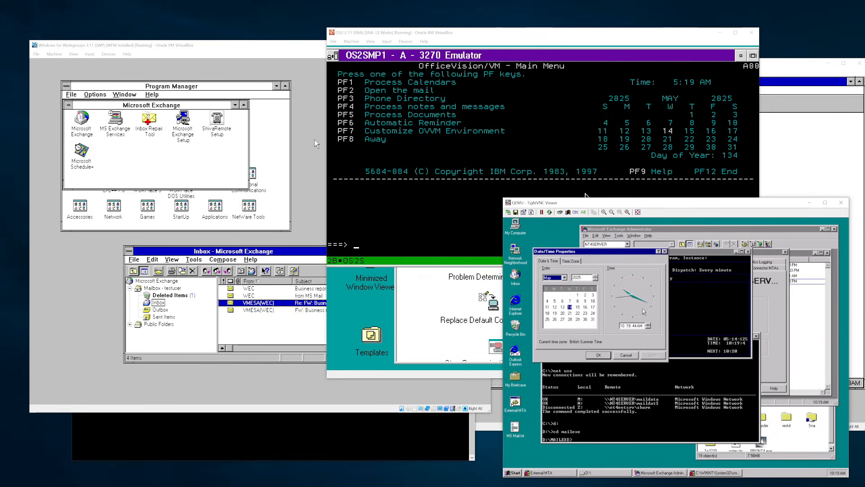
left_click(626, 354)
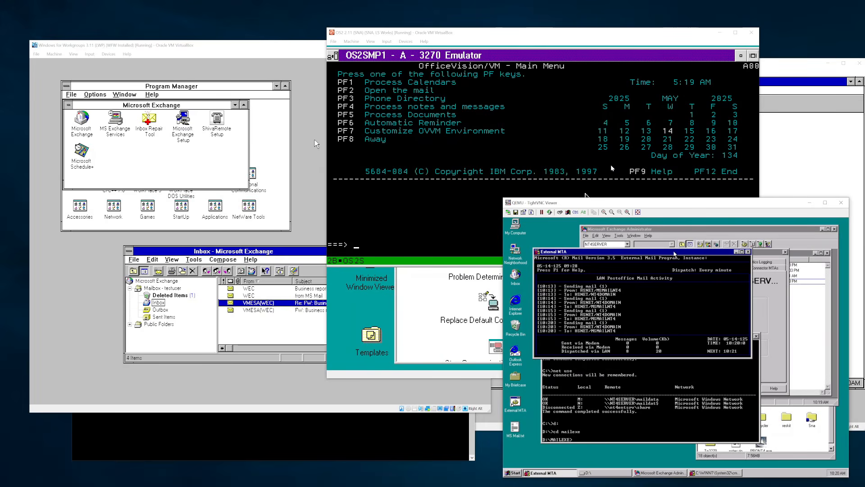
- Bring up Microsoft Mail and start a reply to the Business report message
left_click(771, 62)
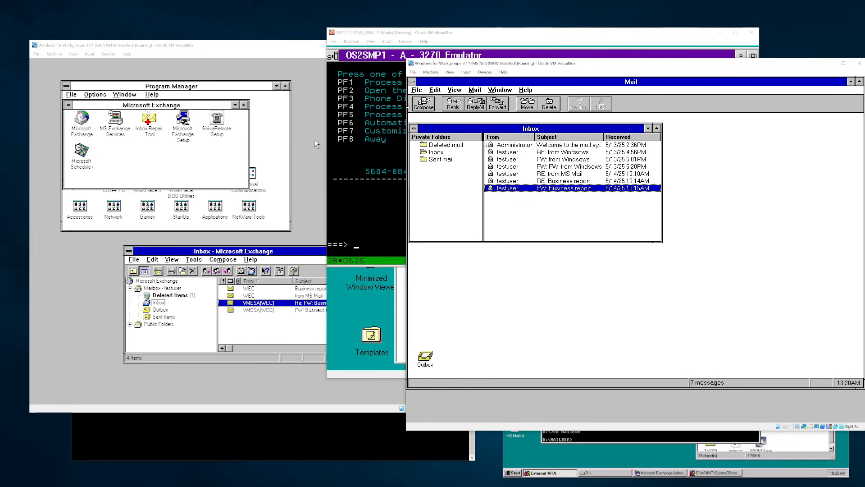
left_click(508, 91)
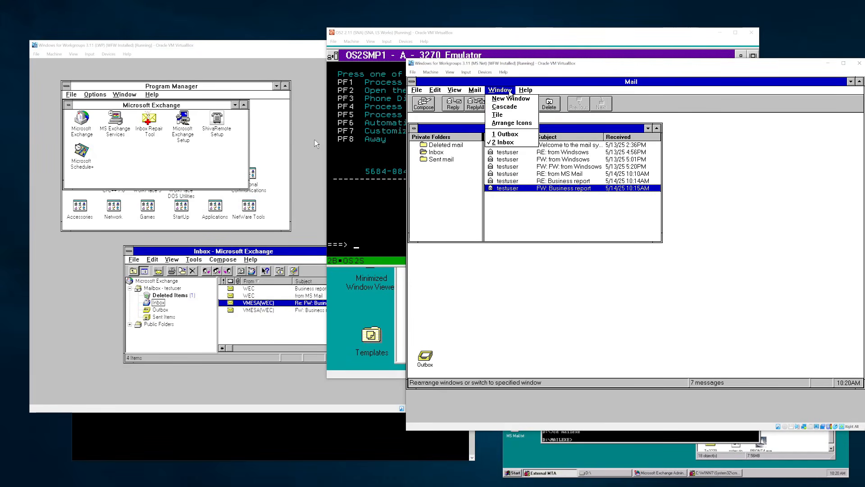
left_click(476, 90)
left_click(452, 102)
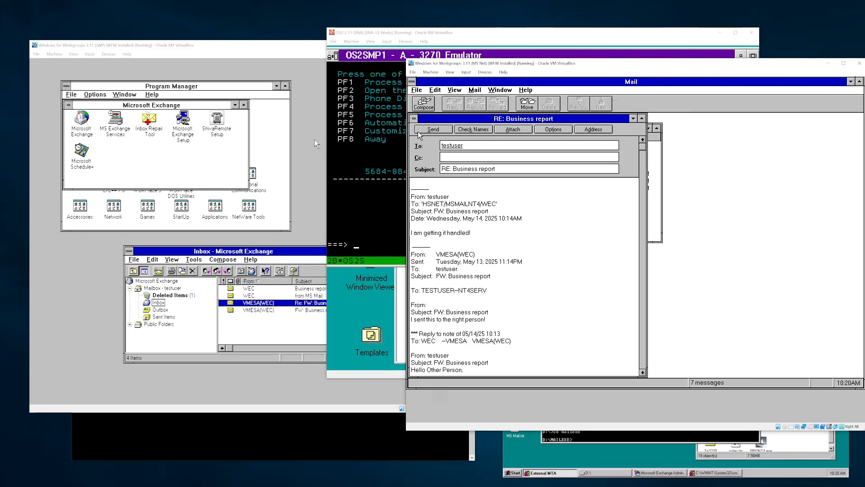
double_click(414, 118)
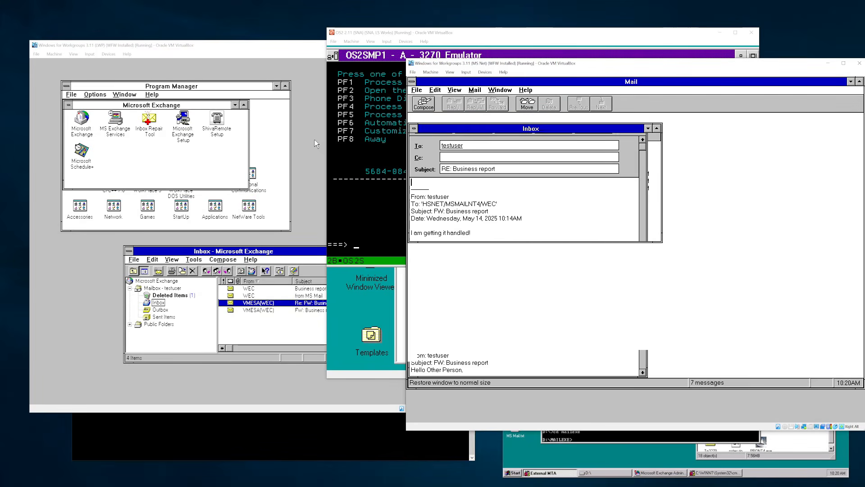
left_click(426, 93)
left_click(419, 91)
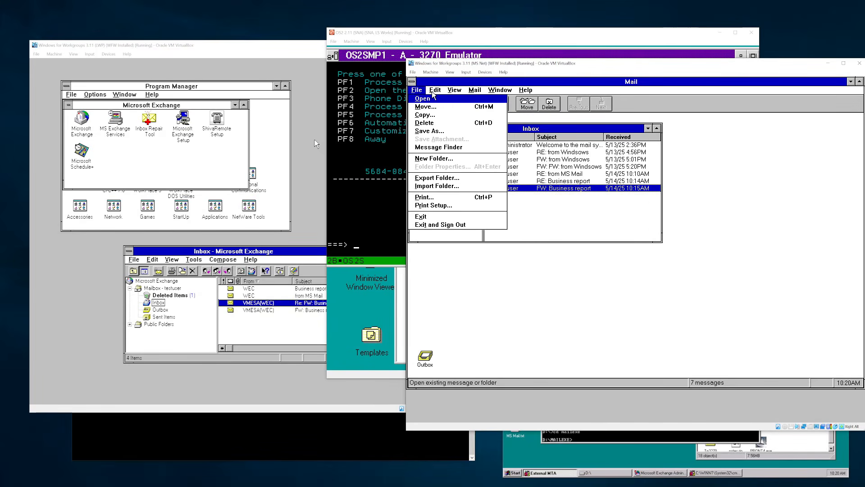
left_click(449, 91)
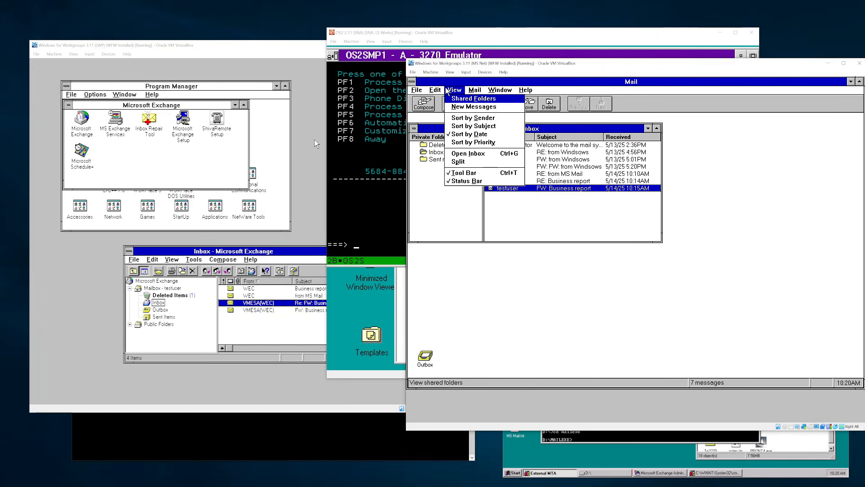
left_click(476, 91)
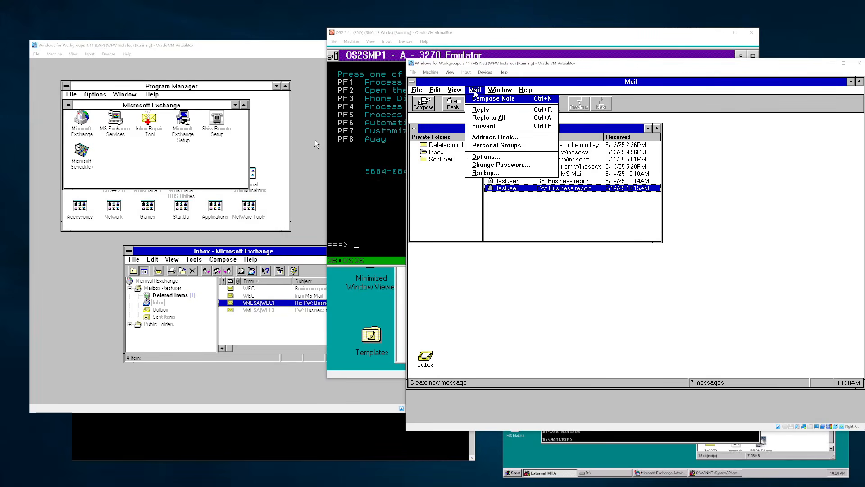
left_click(489, 92)
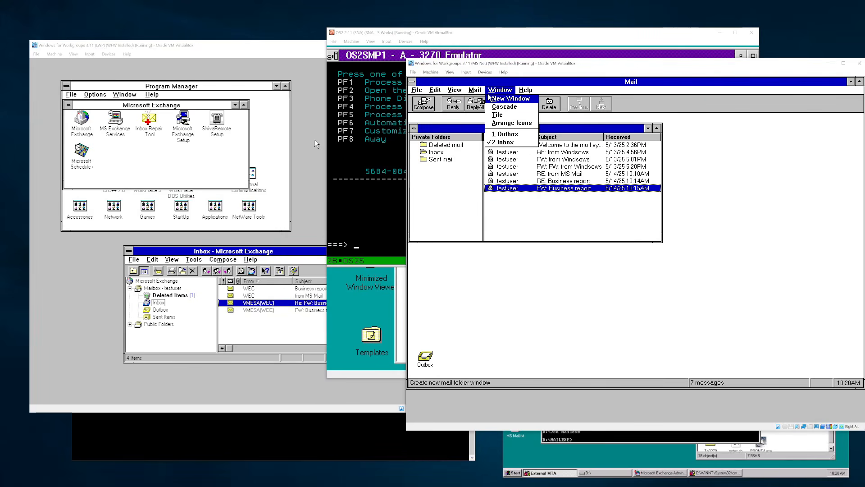
left_click(481, 93)
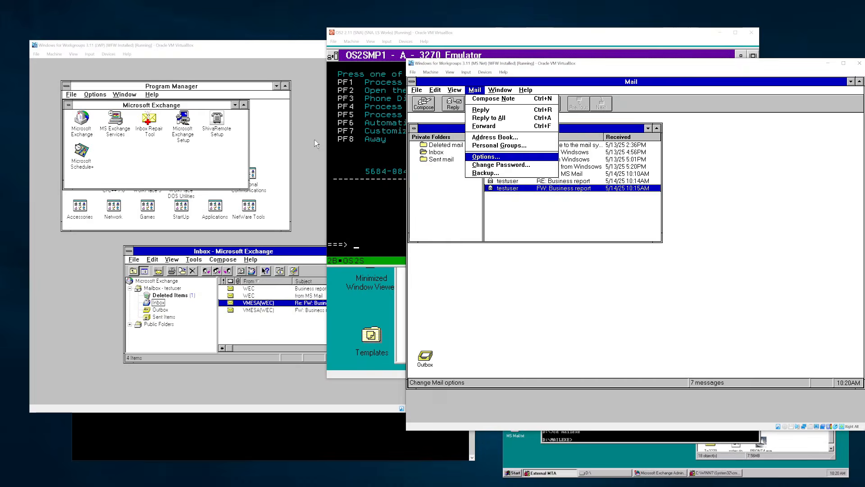
left_click(483, 156)
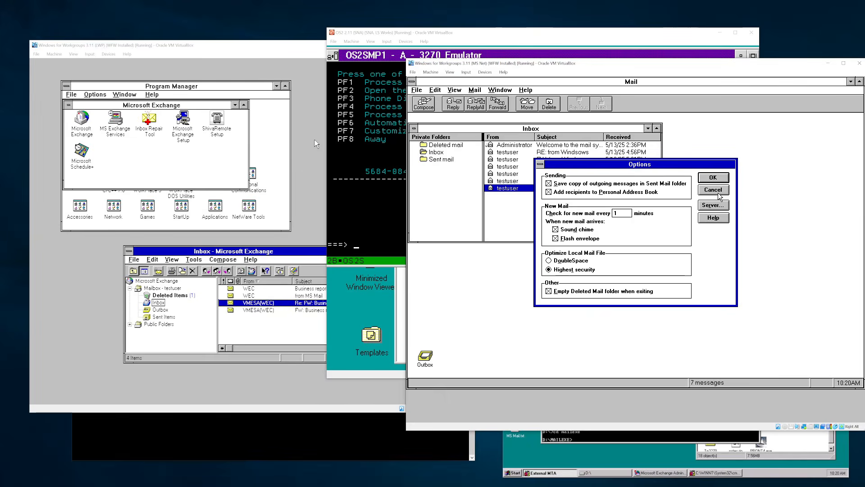
left_click(711, 205)
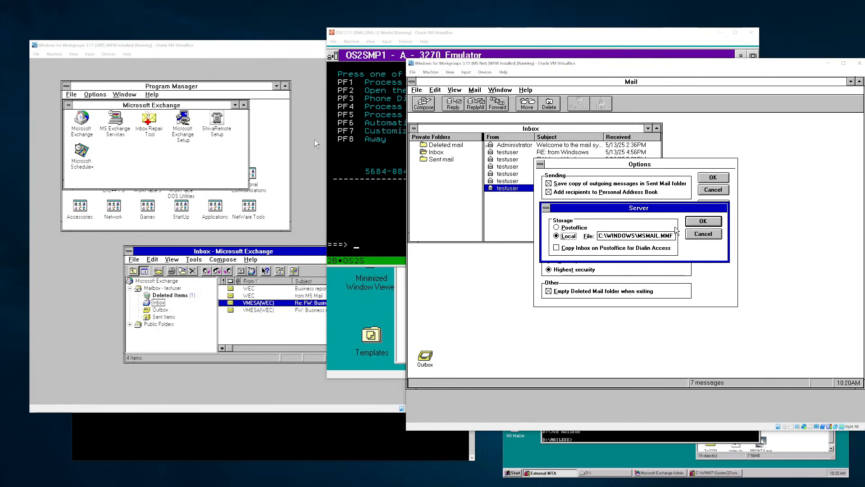
left_click(693, 223)
left_click(713, 203)
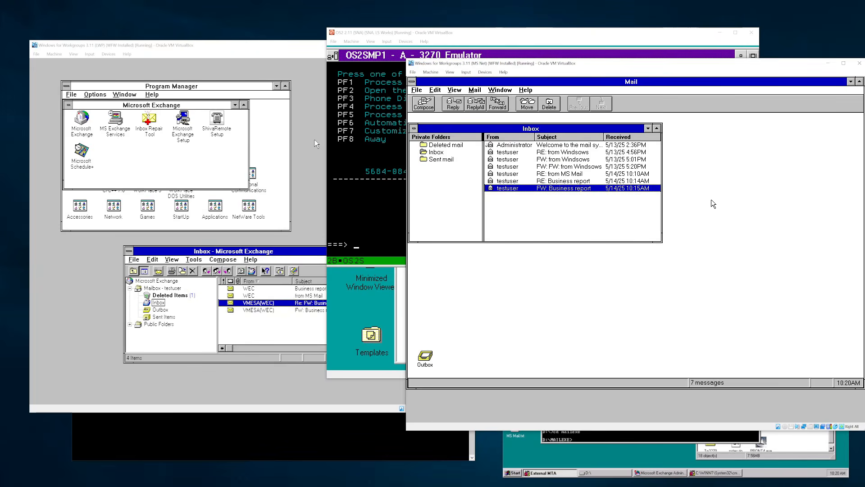
- Exit Windows to DOS, switch to drive M:, and sign in to mail with mailbox name and password
double_click(412, 81)
double_click(441, 104)
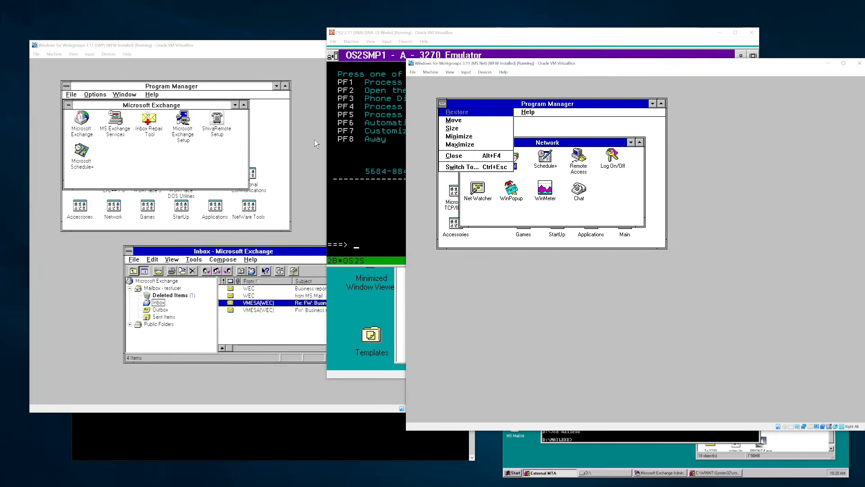
key("Return")
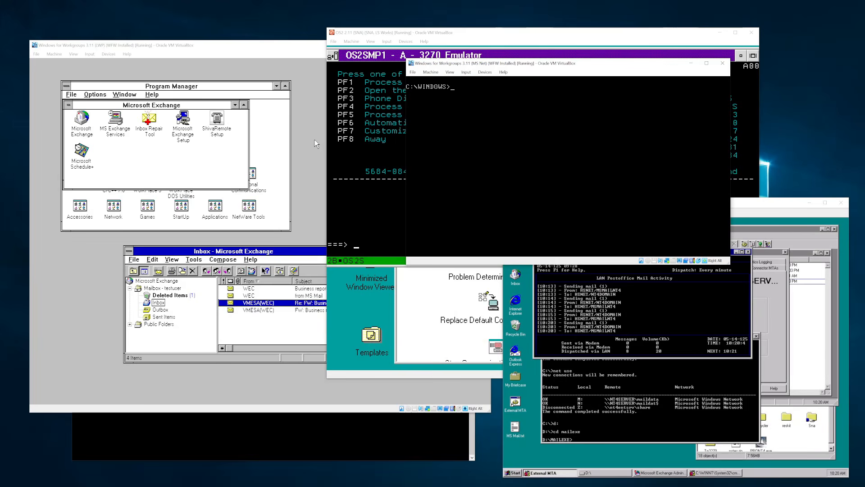
key("Return")
key("Return")
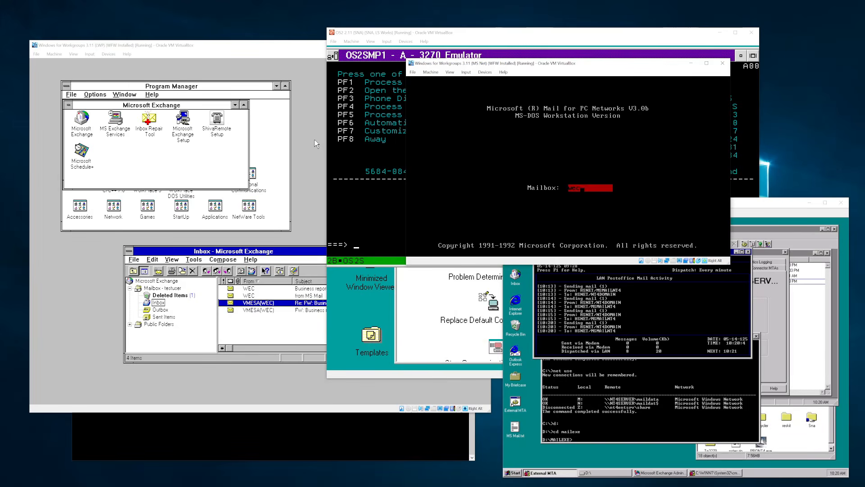
key("Return")
key("Return")
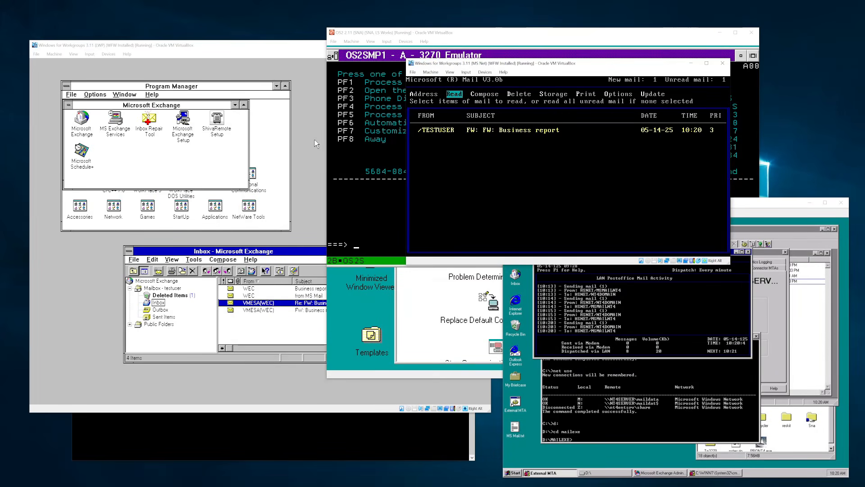
- Read the FW: FW: Business report message, paging through its headers and body
key("Right")
key("Right")
key("Left")
key("Left")
key("Return")
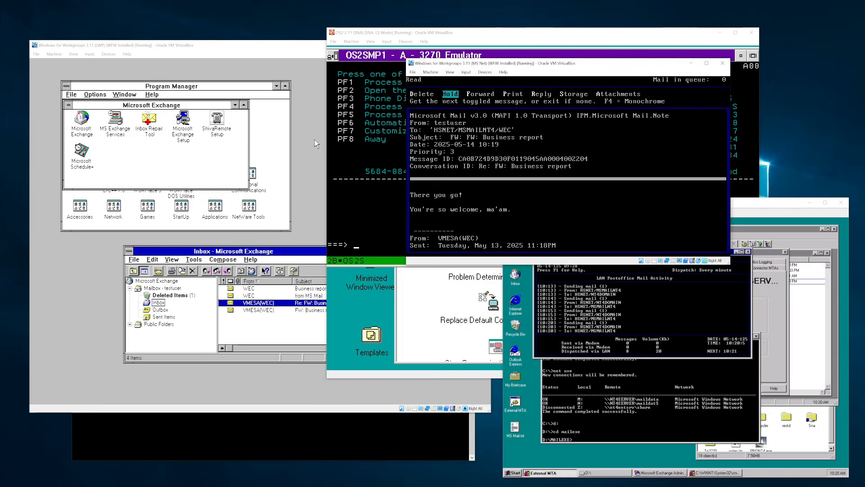
key("Page_Down")
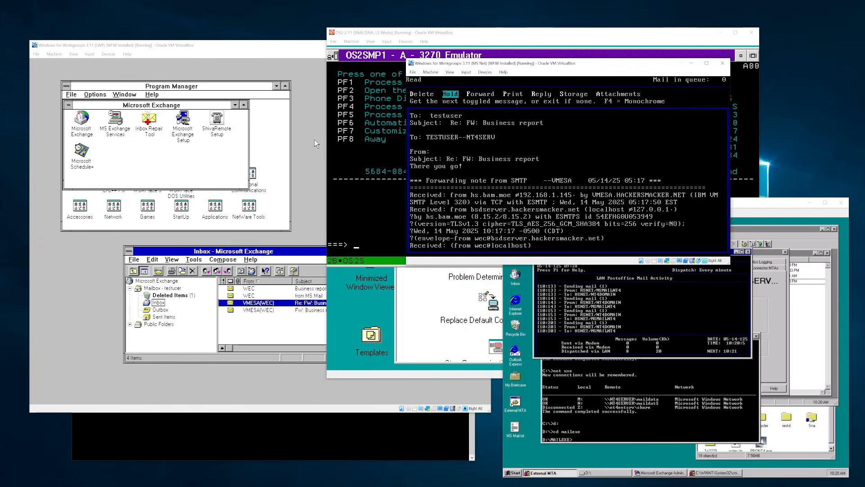
key("Page_Up")
key("Page_Down")
key("Page_Up")
key("Escape")
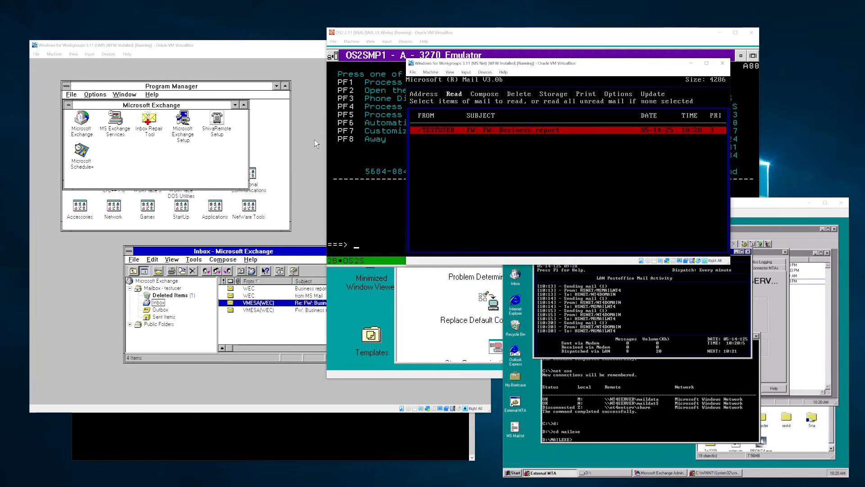
key("Return")
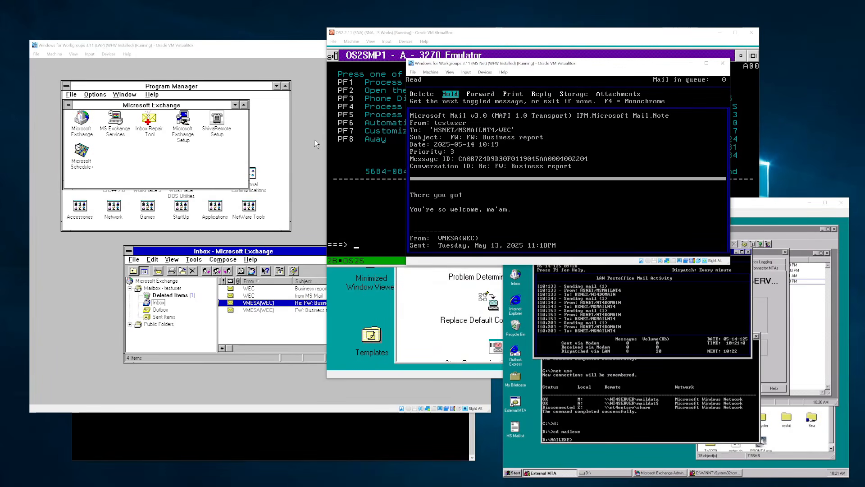
key("Escape")
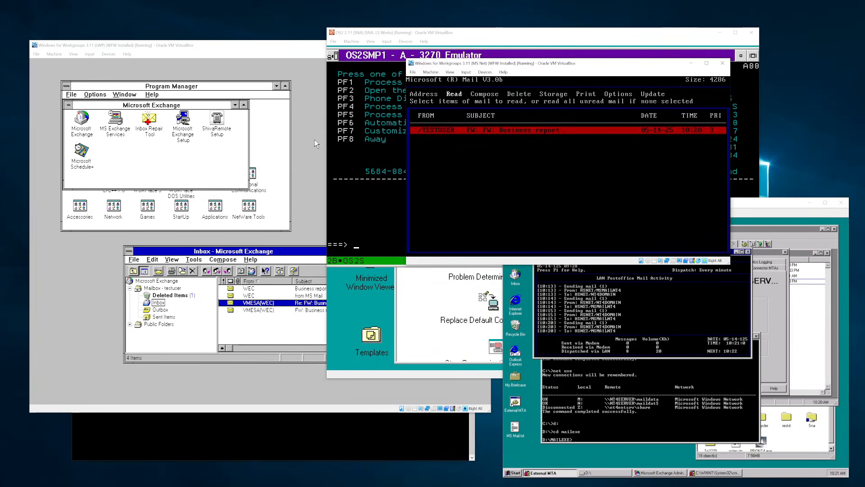
- Delete the FW: FW: Business report message and bring up the quit prompt
key("Right")
key("Right")
key("Return")
key("Return")
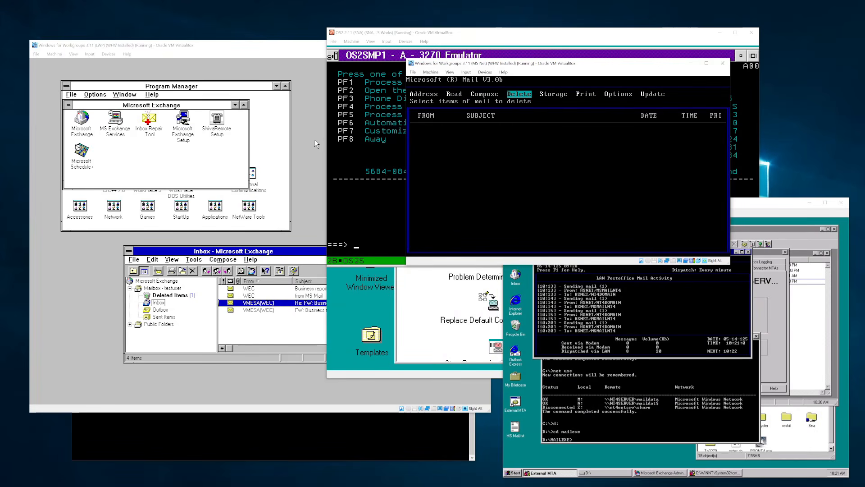
key("Escape")
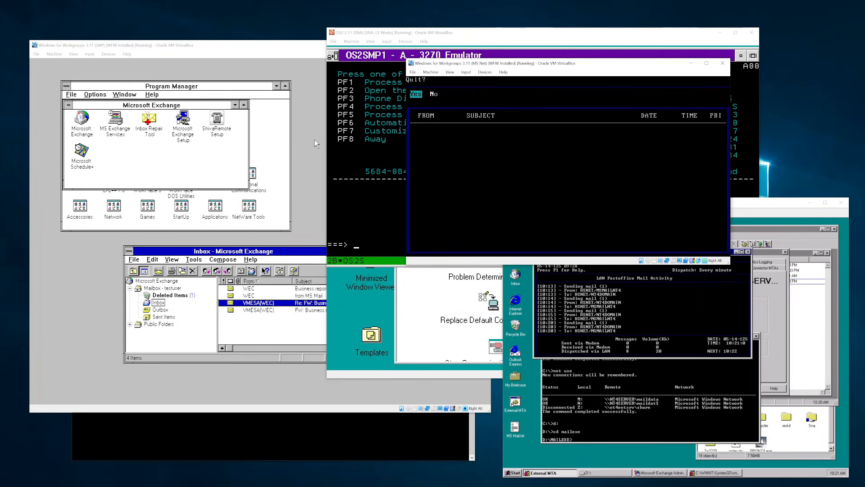
- Drag the OS2SMP1 and OS2SMP2 emulator sessions aside on the OS/2 desktop
left_click(665, 53)
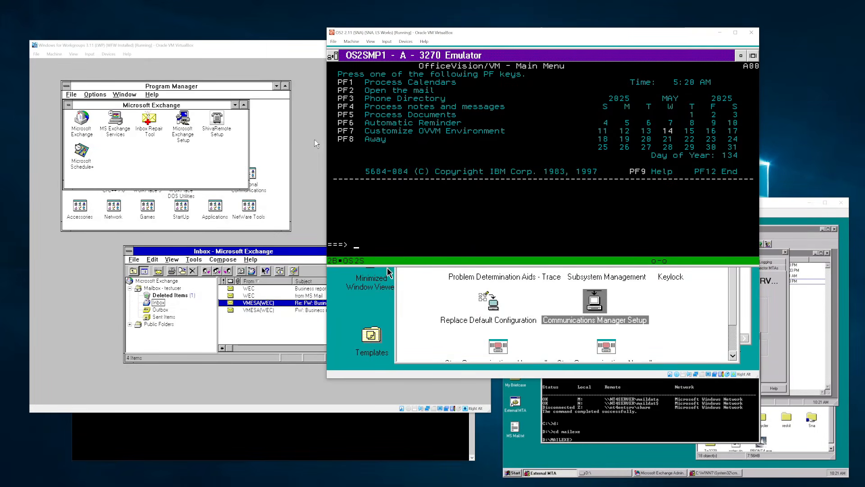
left_click(380, 294)
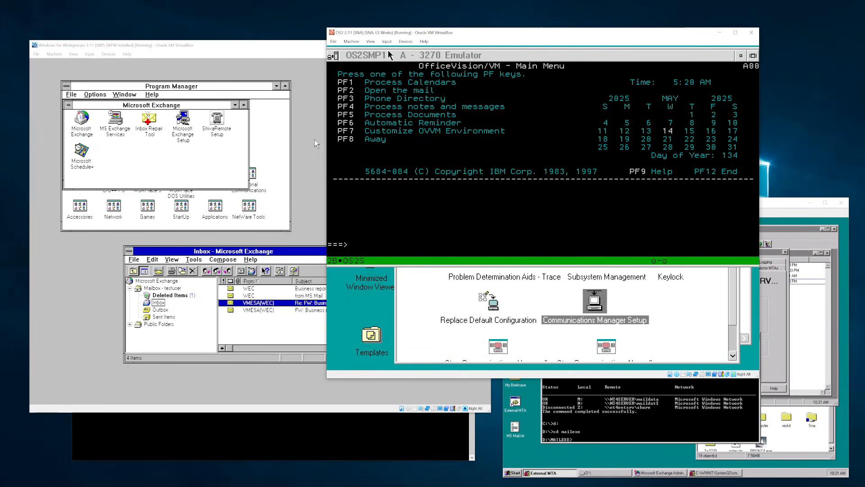
left_click_drag(390, 54, 537, 112)
left_click_drag(475, 54, 571, 179)
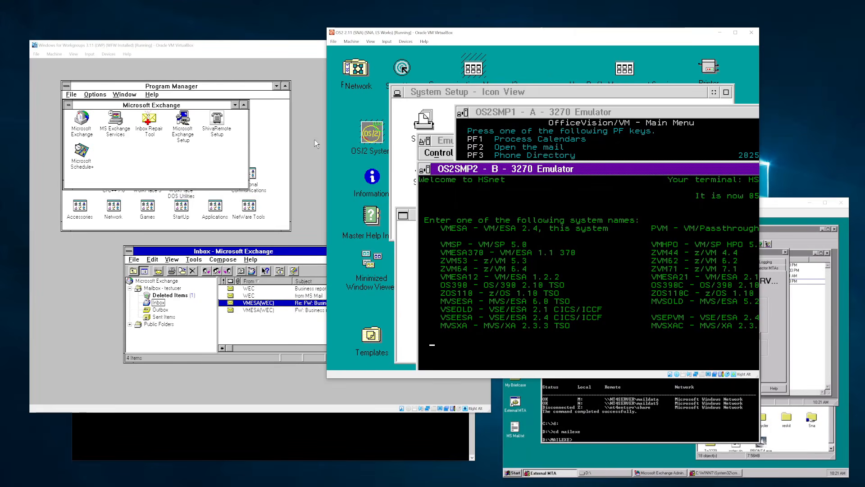
left_click(532, 78)
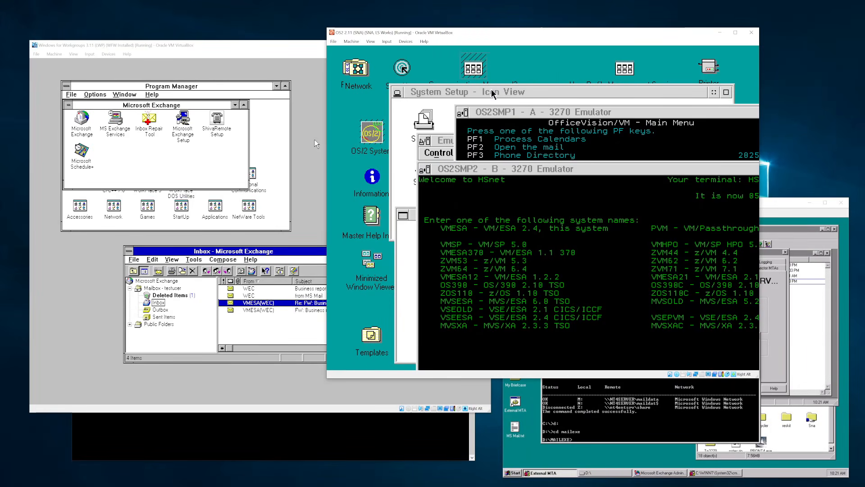
- Close the System Setup folder and bring Emulator Print Control forward
left_click(393, 93)
double_click(395, 93)
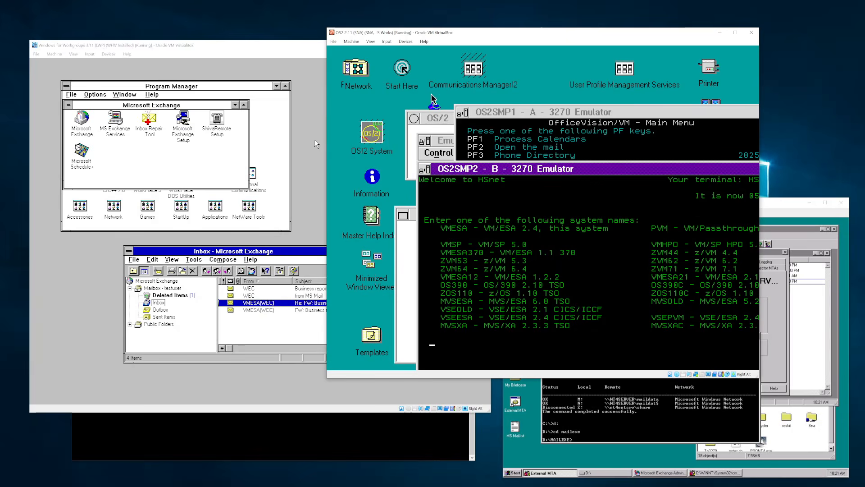
left_click(452, 143)
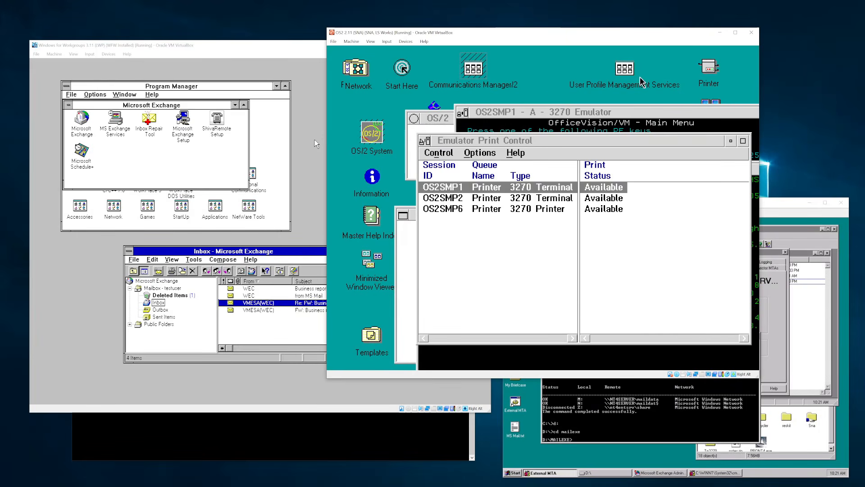
right_click(706, 72)
left_click(688, 52)
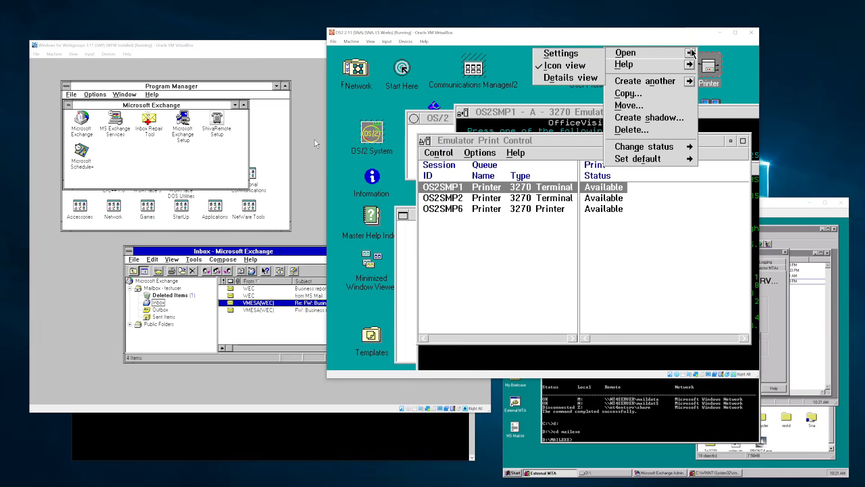
left_click(569, 54)
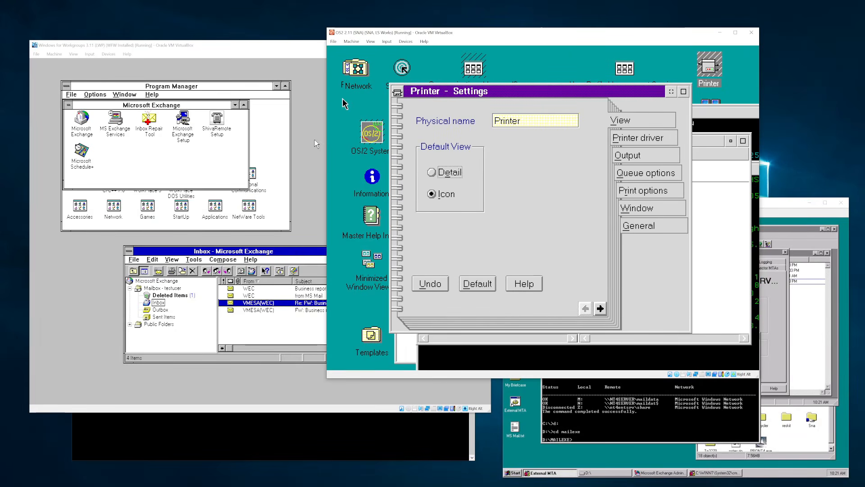
double_click(371, 335)
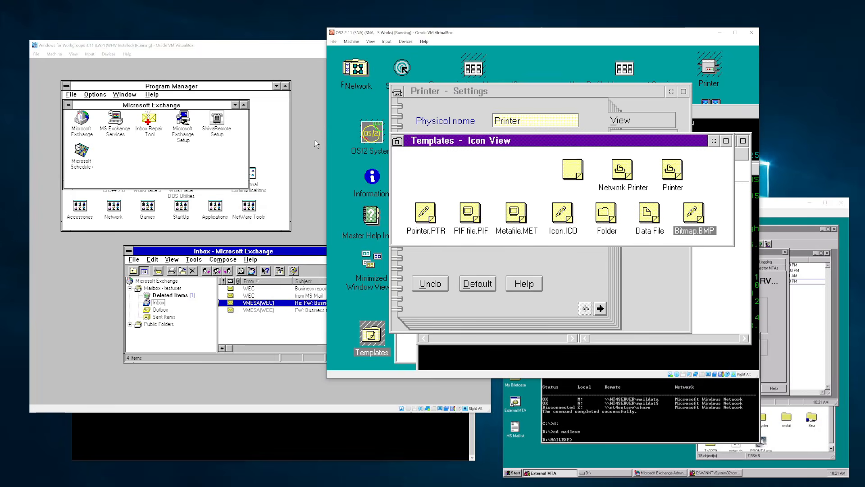
left_click(671, 175)
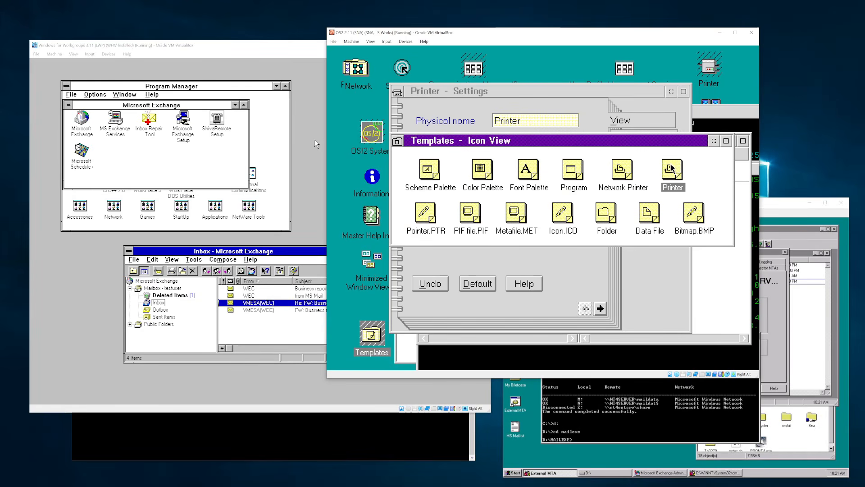
left_click(618, 167)
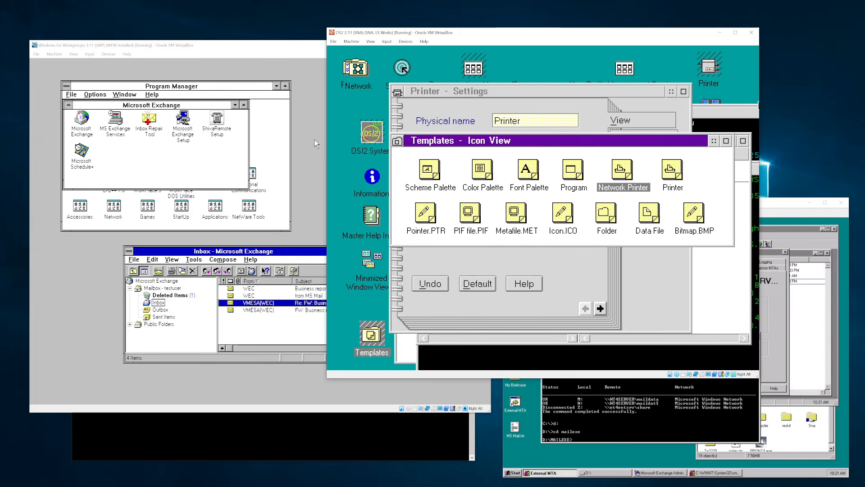
double_click(397, 144)
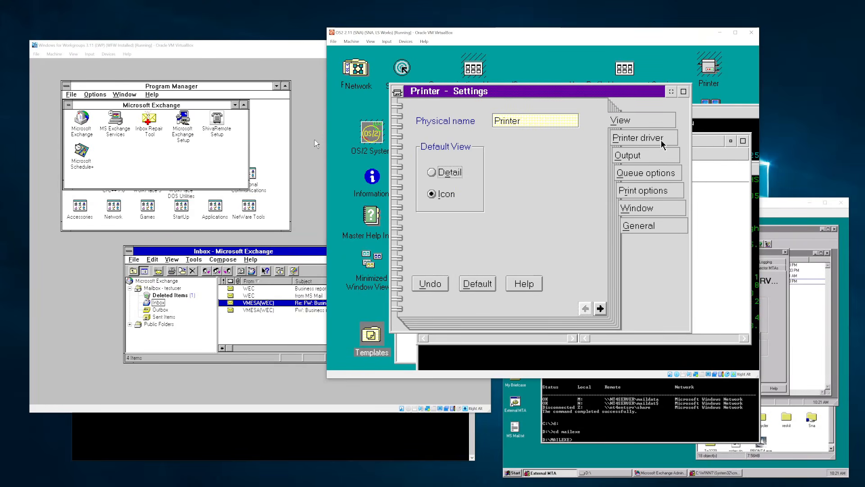
left_click(630, 157)
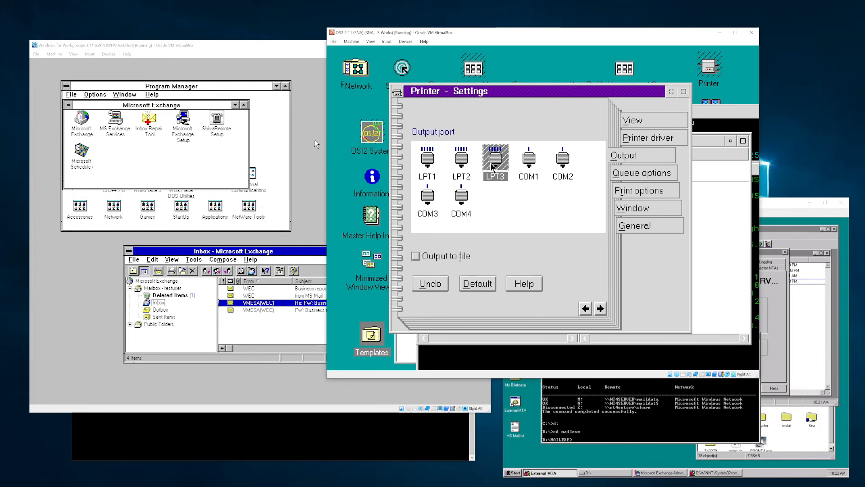
double_click(397, 93)
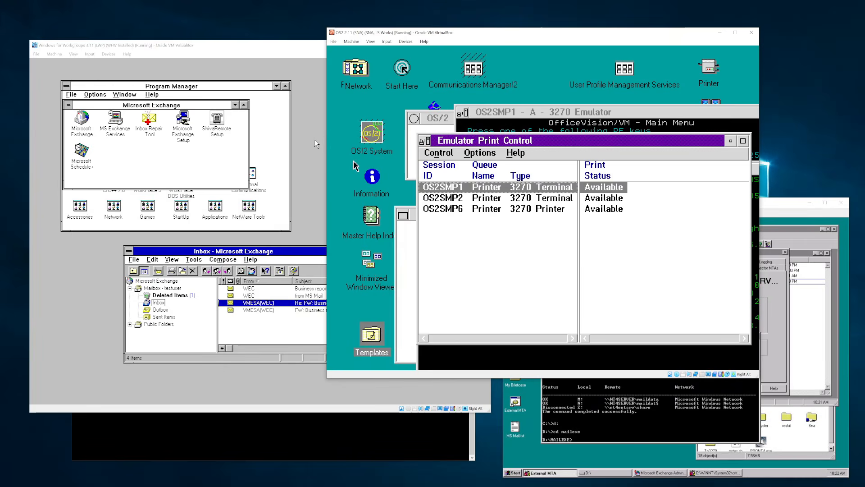
- Start an OS/2 Window from OS/2 System > Command Prompts
double_click(385, 147)
double_click(538, 146)
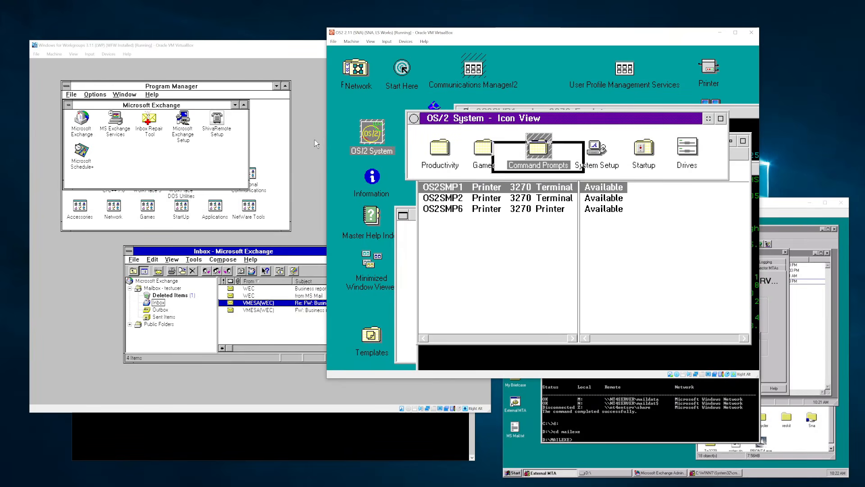
double_click(414, 119)
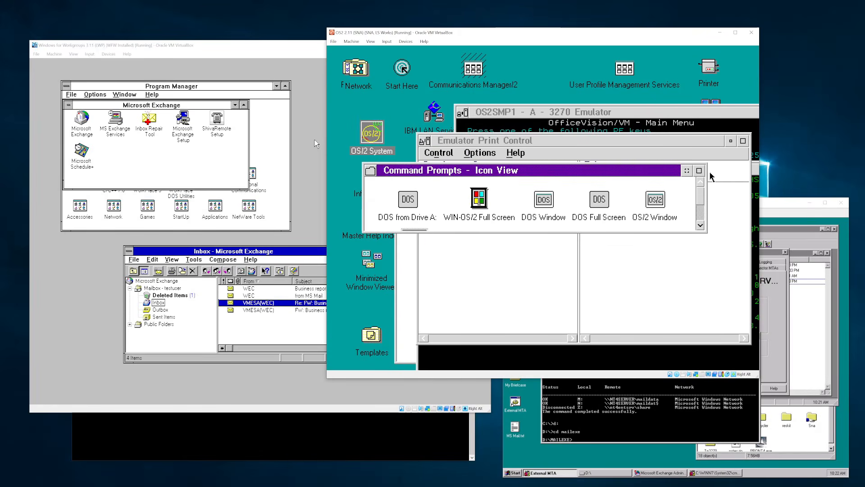
double_click(648, 202)
- Run 'logon /v:domain' and submit the LAN Server Logon with user ID and password
type("l")
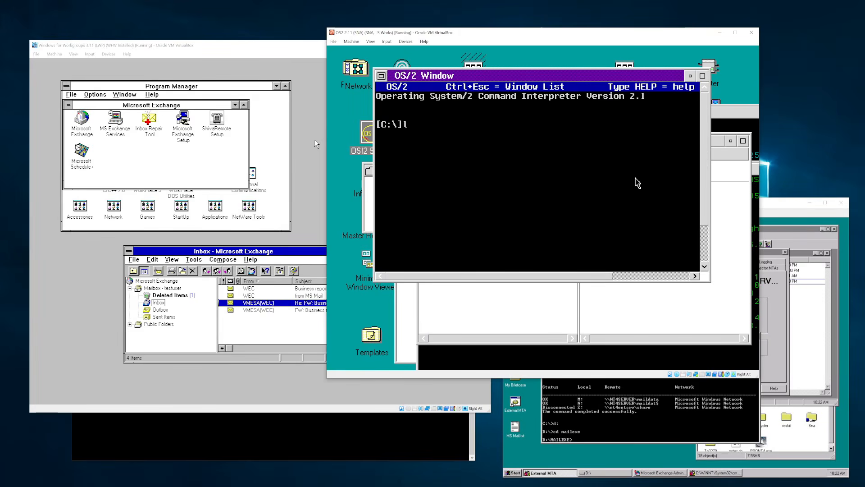
type("ogon /v:domain")
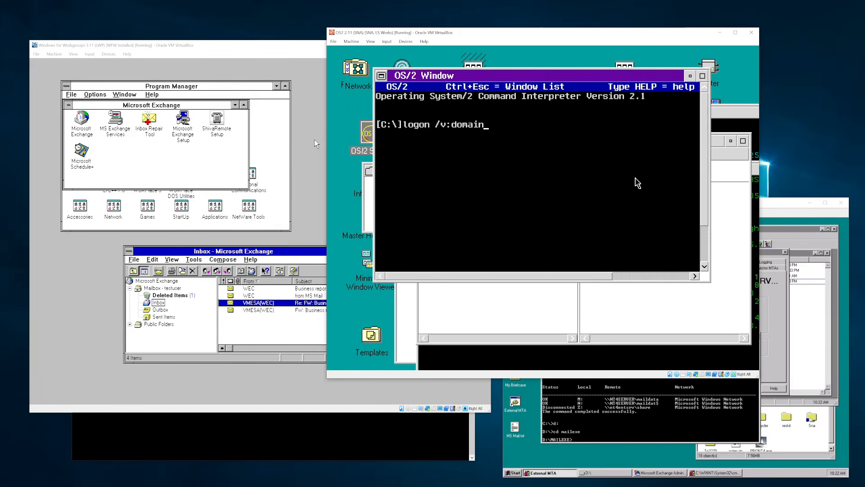
key("Return")
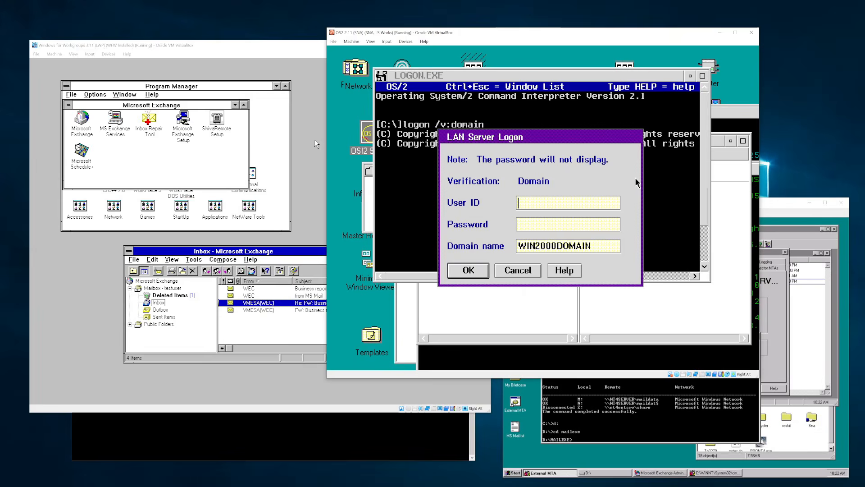
type("WEC")
key("Tab")
key("Return")
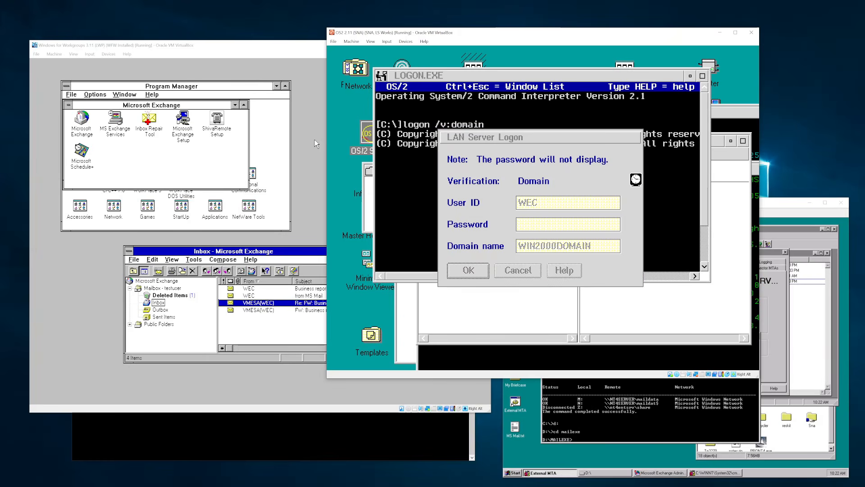
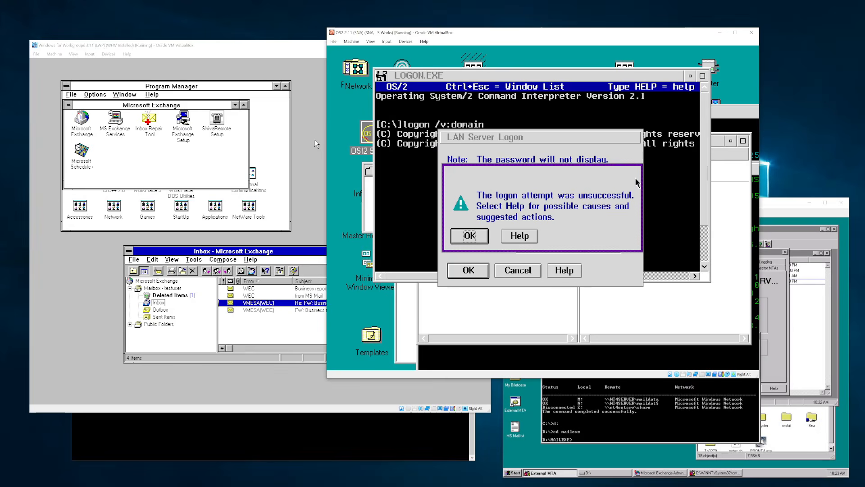
- Dismiss the unsuccessful-logon message and resubmit the LAN Server logon to WIN2000DOMAIN
key("Return")
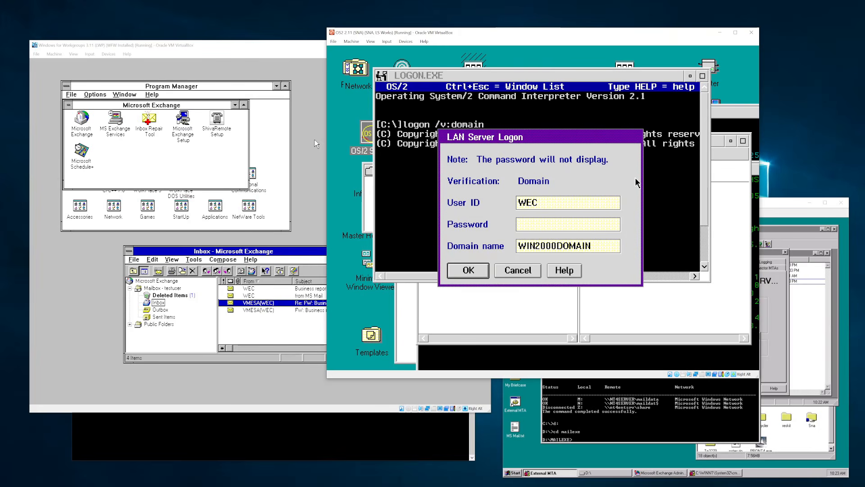
key("Return")
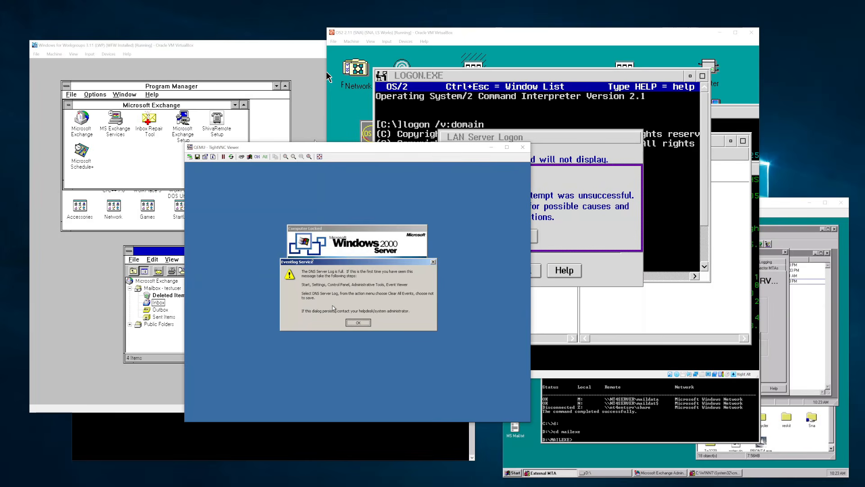
- Close the event log warning, unlock the Windows 2000 server with its password, and shut it down
left_click(358, 322)
left_click(242, 156)
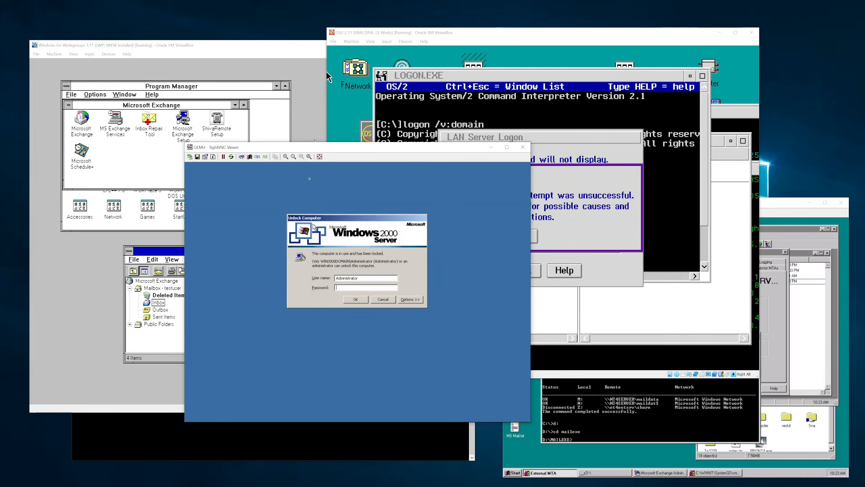
type("*******")
key("Return")
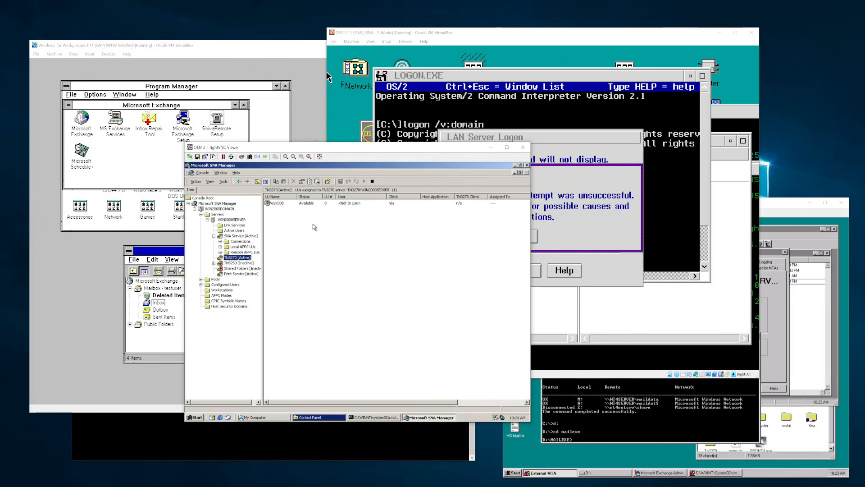
left_click(312, 304)
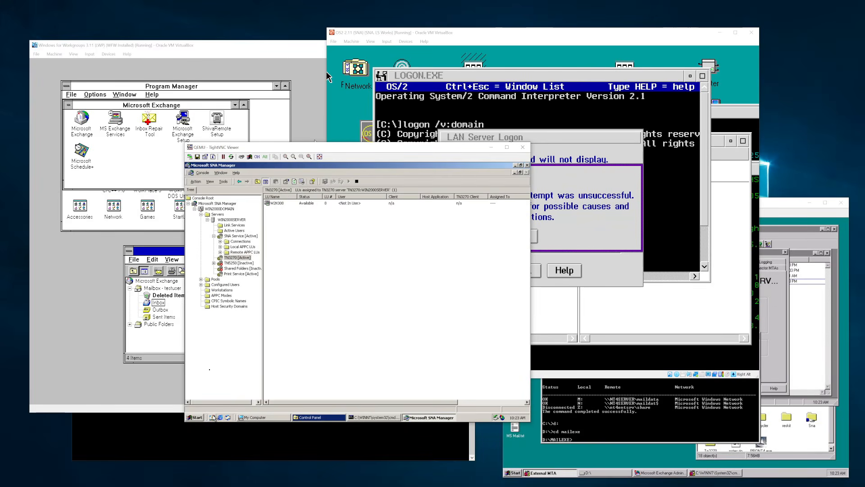
left_click(197, 416)
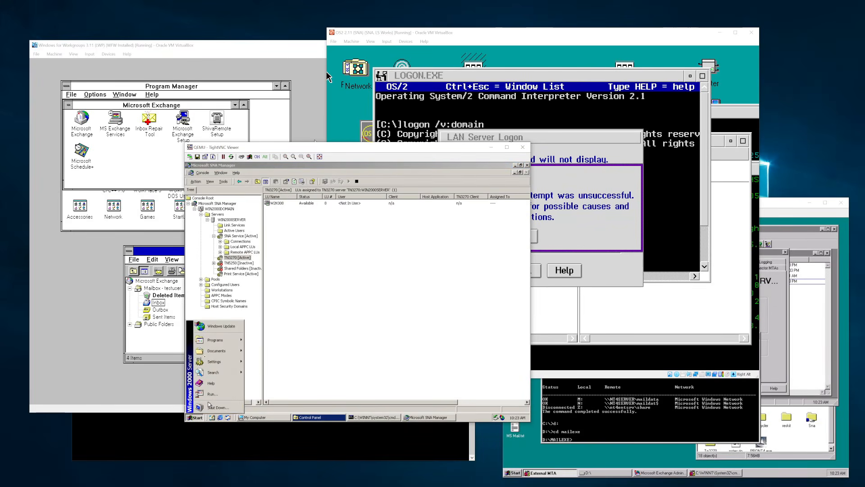
left_click(213, 408)
key("Return")
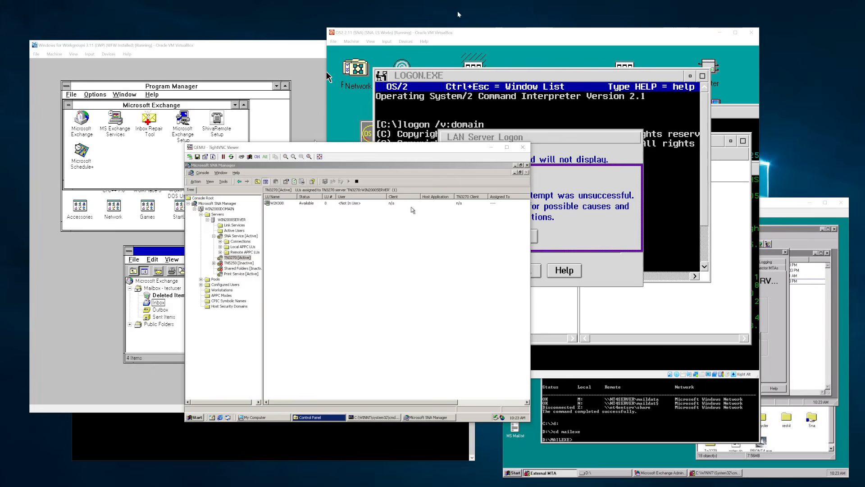
- In the OS/2 logon, change the domain name to NT4DOMAIN and resubmit
left_click(557, 43)
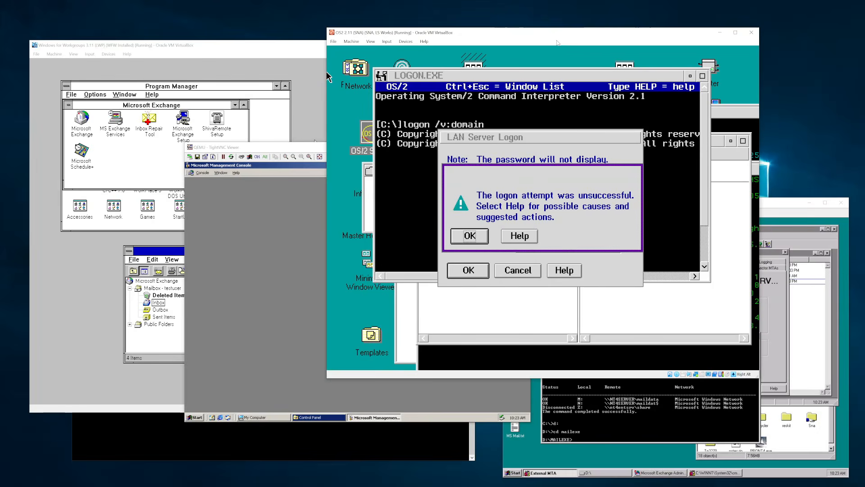
key("Return")
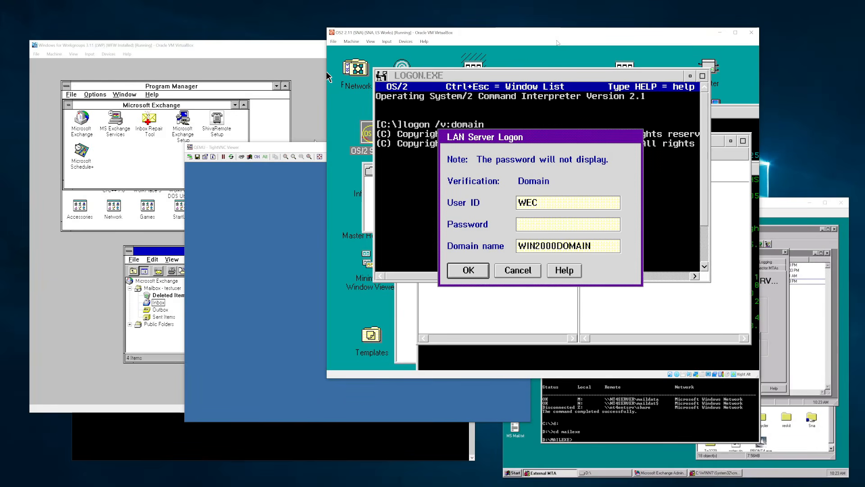
key("Tab")
key("BackSpace")
key("BackSpace")
key("BackSpace")
key("BackSpace")
key("BackSpace")
key("BackSpace")
key("BackSpace")
key("BackSpace")
key("BackSpace")
key("BackSpace")
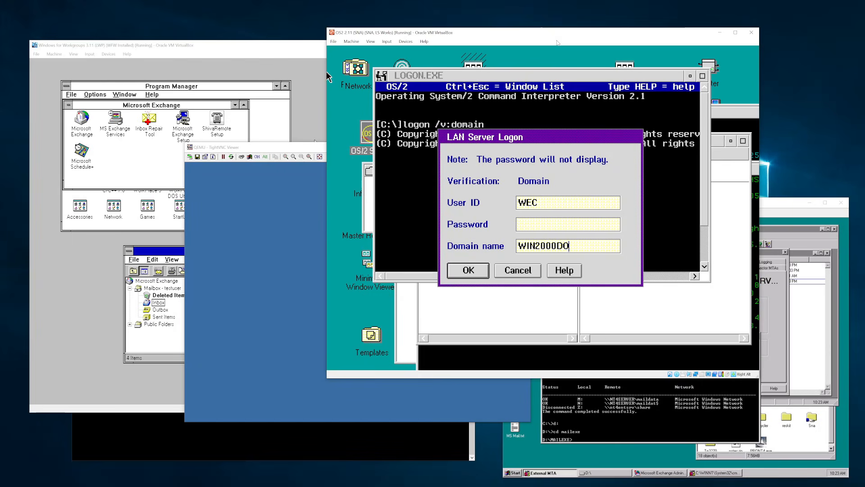
key("BackSpace")
key("BackSpace")
key("BackSpace")
type("NT4DOMAIN")
key("shift+Tab")
key("Return")
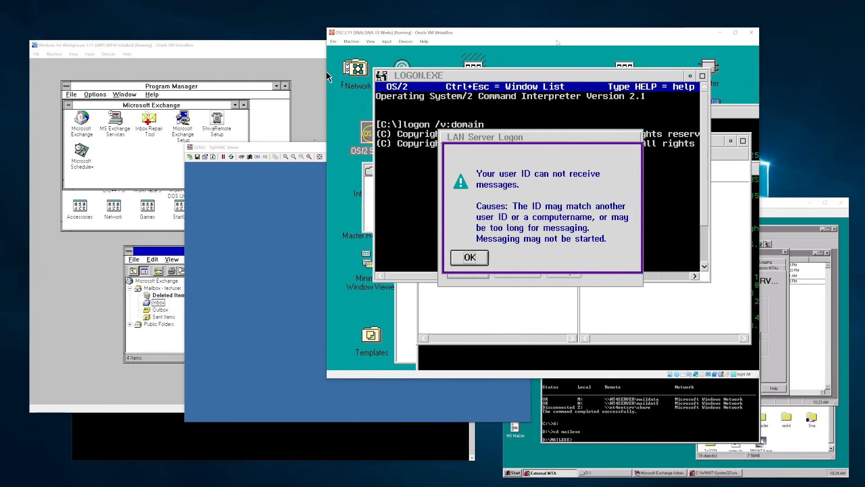
- Dismiss the message-delivery warning and briefly open the Network folder's LAN Server Resource Browser
key("Return")
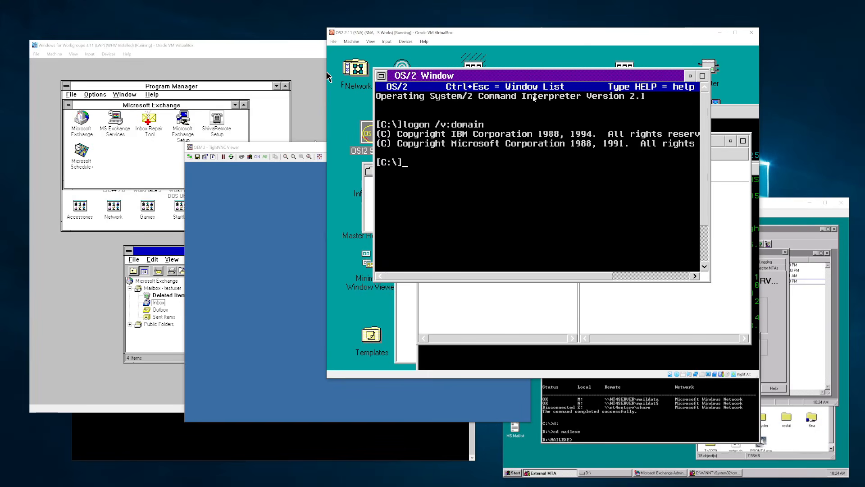
left_click_drag(408, 76, 424, 129)
double_click(358, 67)
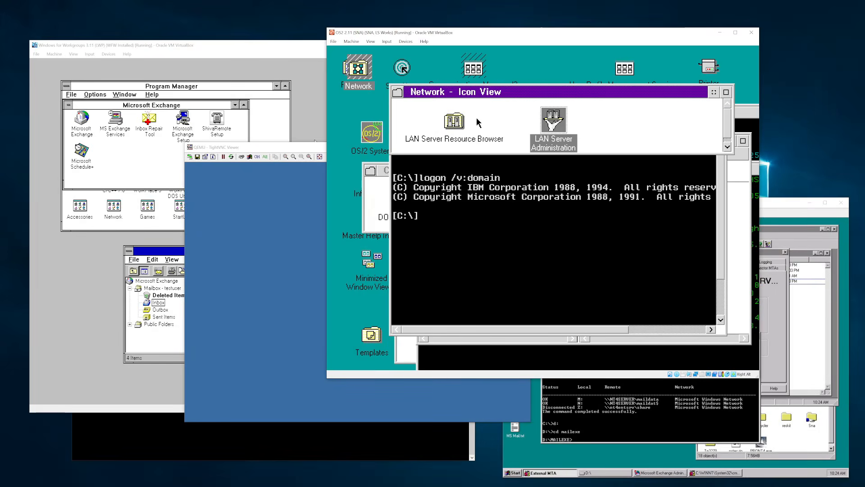
double_click(455, 122)
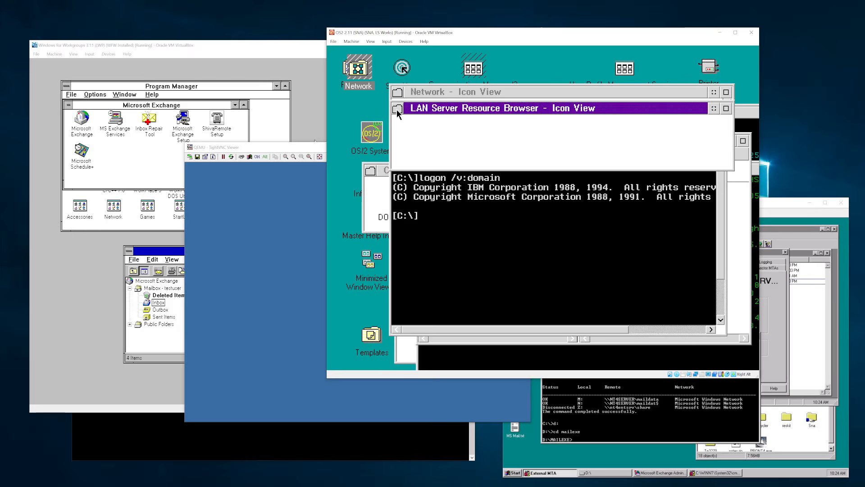
double_click(399, 95)
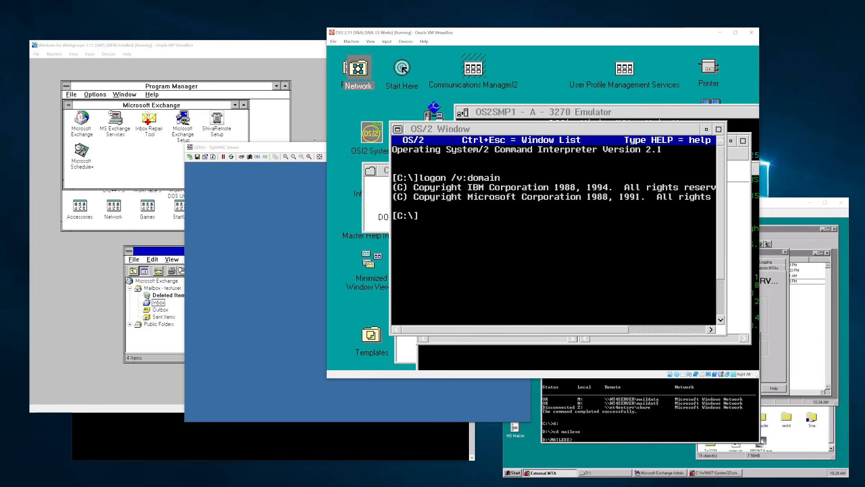
- Open LAN Server Administration, view NT4DOMAIN's user accounts, then close those windows
left_click_drag(359, 69, 353, 97)
left_click(368, 103)
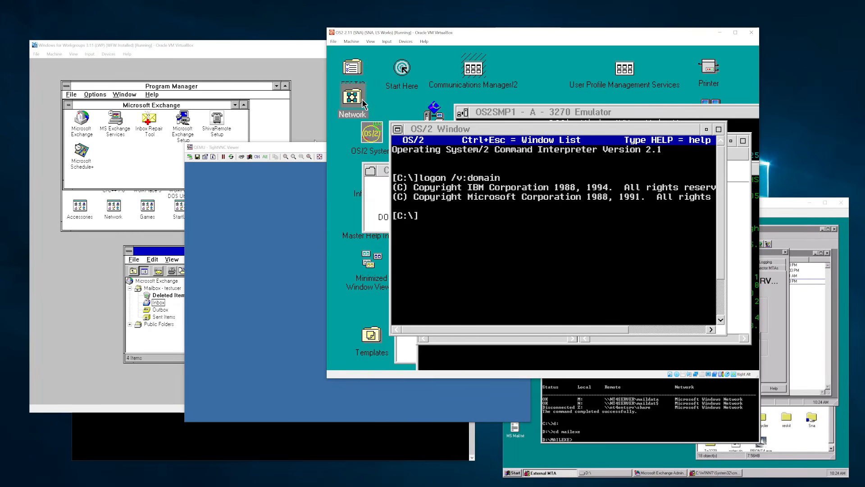
left_click(357, 98)
double_click(354, 96)
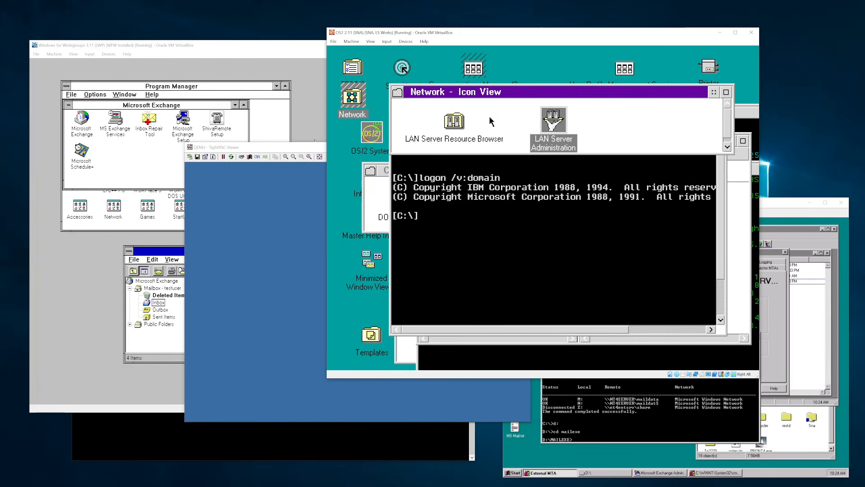
double_click(554, 121)
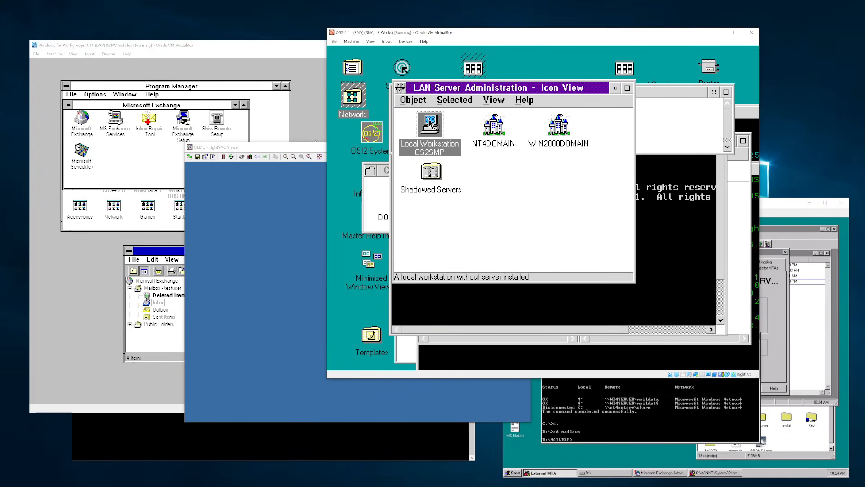
double_click(502, 125)
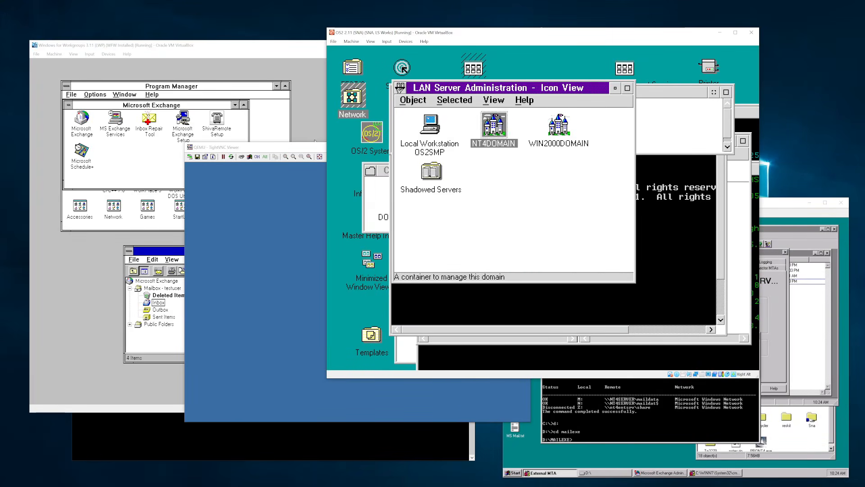
double_click(439, 128)
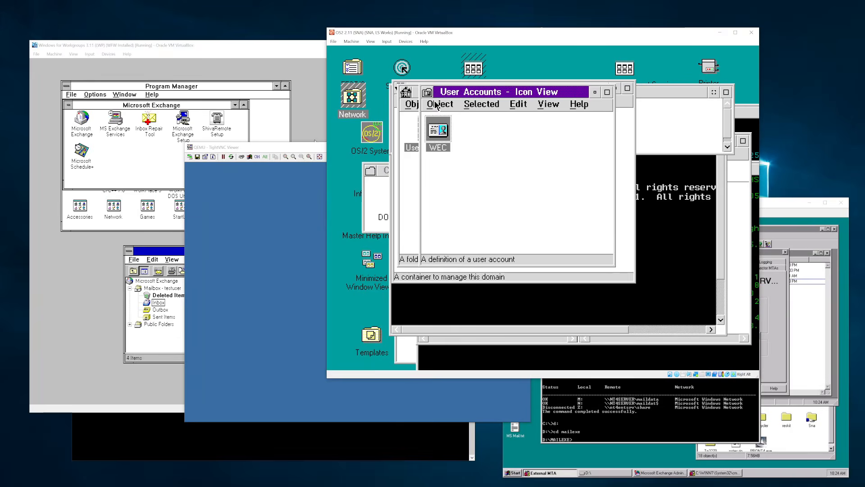
double_click(427, 93)
double_click(406, 93)
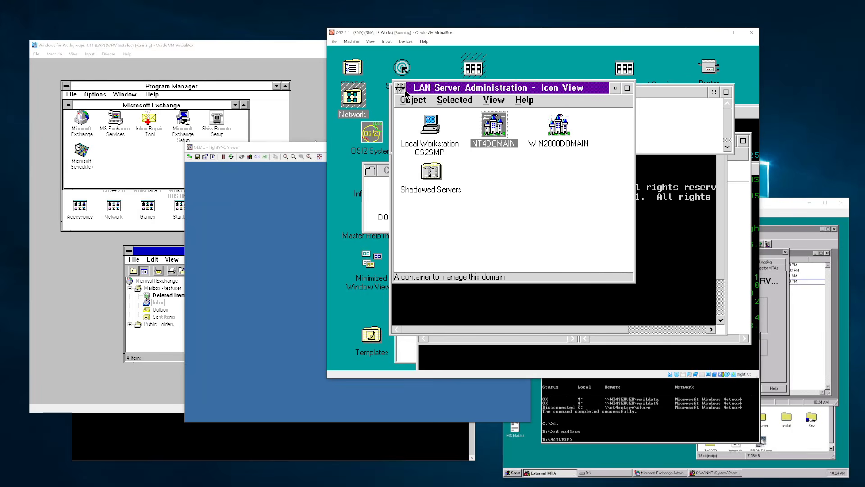
double_click(400, 89)
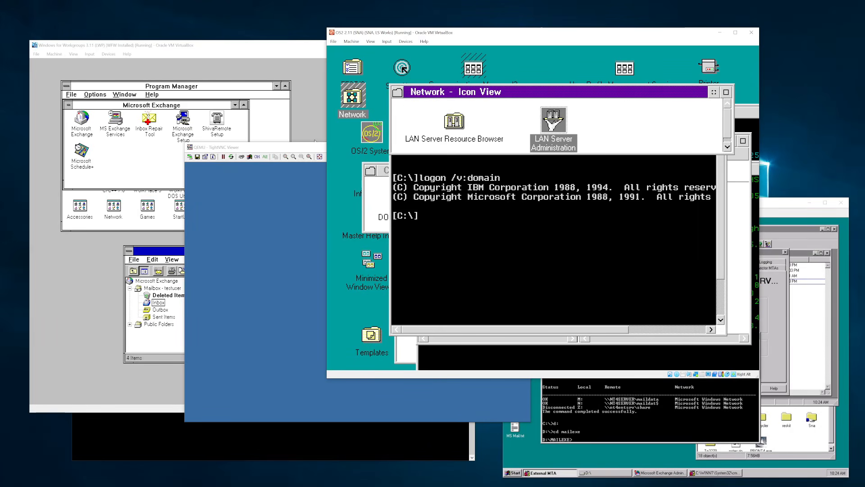
- Close the Network folder and rearrange windows so Emulator Print Control is in front
left_click(399, 105)
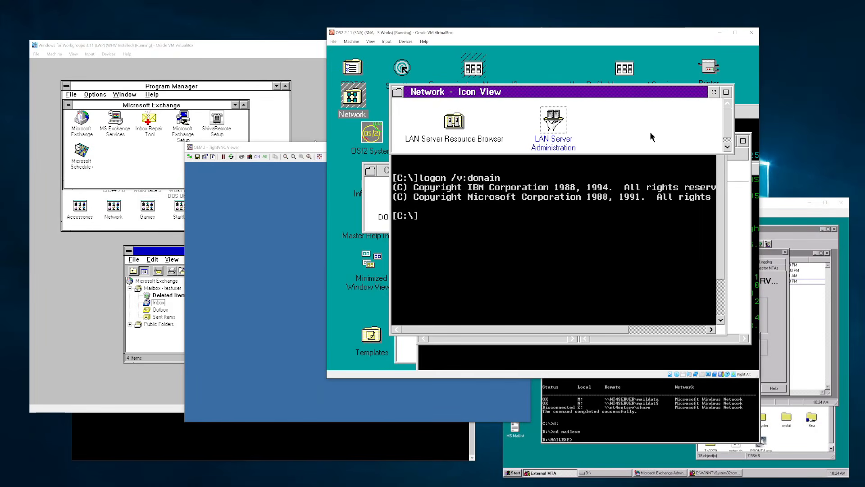
left_click(397, 92)
left_click(410, 238)
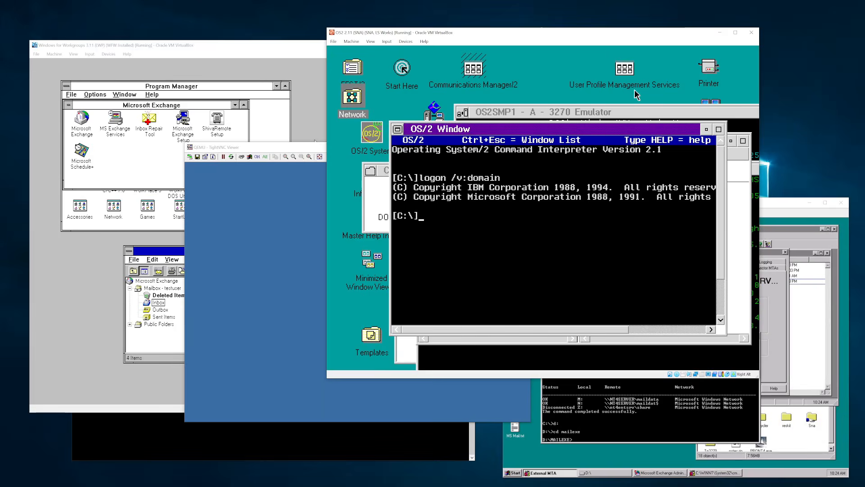
left_click_drag(662, 116, 659, 132)
left_click_drag(659, 133, 656, 160)
mouse_move(597, 132)
left_mouse_down()
mouse_move(603, 160)
mouse_move(589, 139)
mouse_move(591, 157)
mouse_move(592, 136)
left_mouse_up()
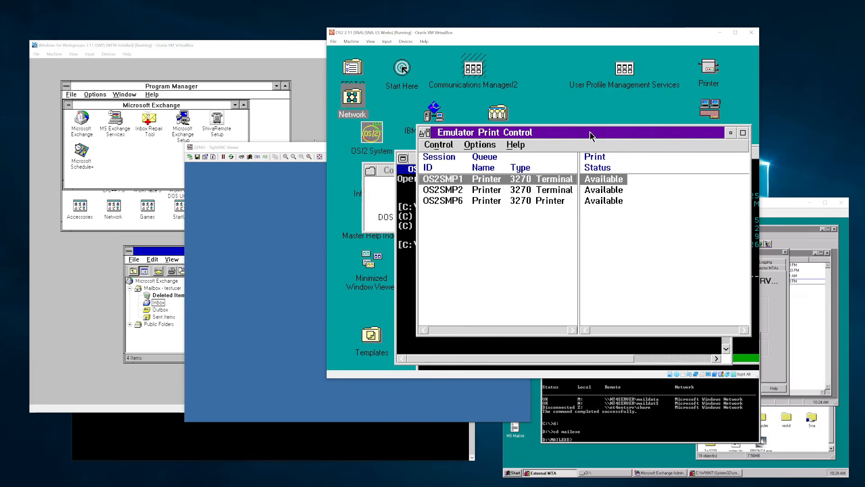
- In the OS/2 Window, run net view \\nt4server to list its shares
left_click(409, 179)
left_click_drag(428, 157, 395, 140)
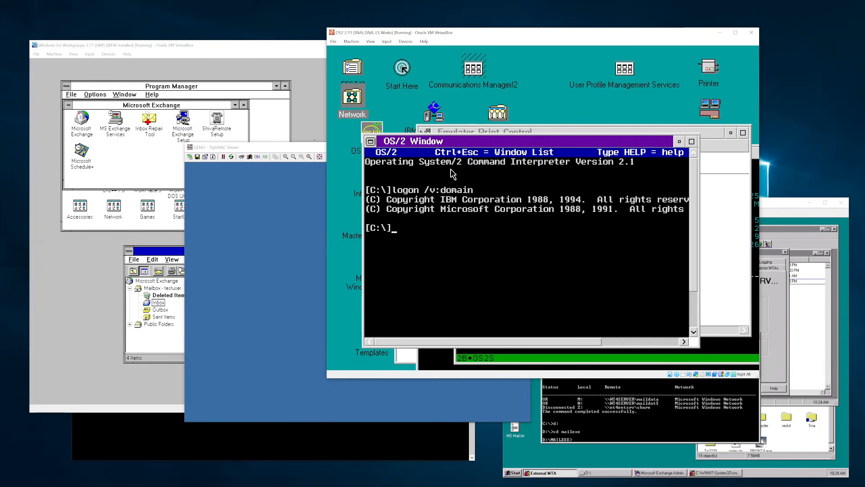
type("net view \\\\nt4server")
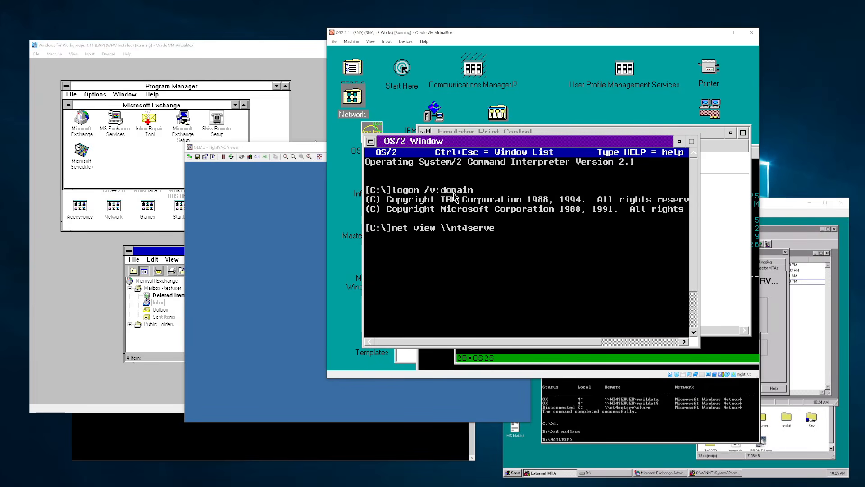
key("Return")
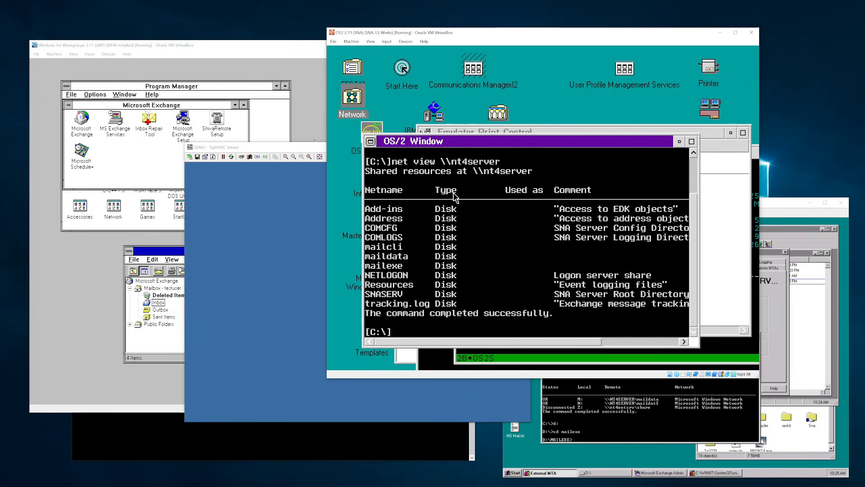
- Rerun the command as net view \\nt4entsrv
key("Up")
key("BackSpace")
key("BackSpace")
key("BackSpace")
key("BackSpace")
key("BackSpace")
key("BackSpace")
type("entsrv")
key("Return")
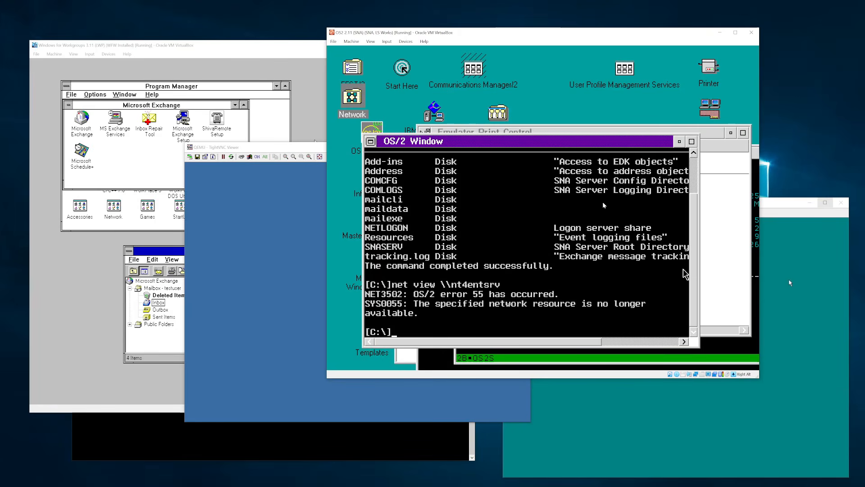
- Unlock the Windows NT server with the administrator password
left_click_drag(263, 148, 227, 139)
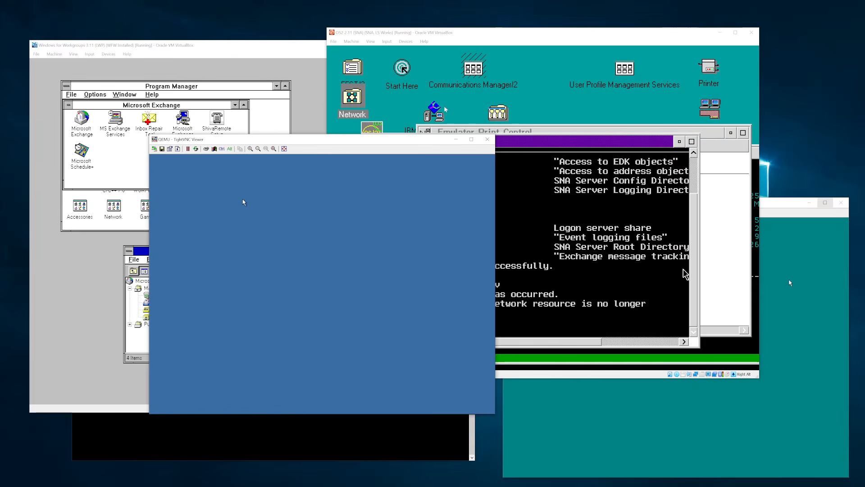
left_click(510, 44)
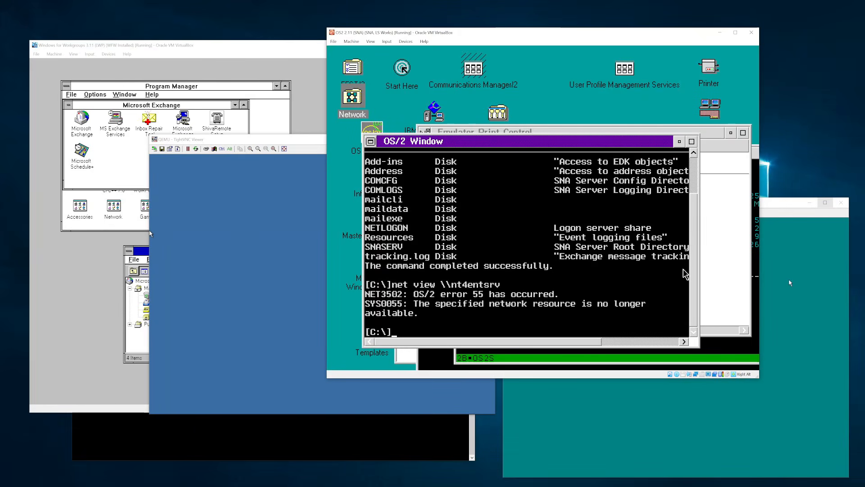
key("alt+Tab")
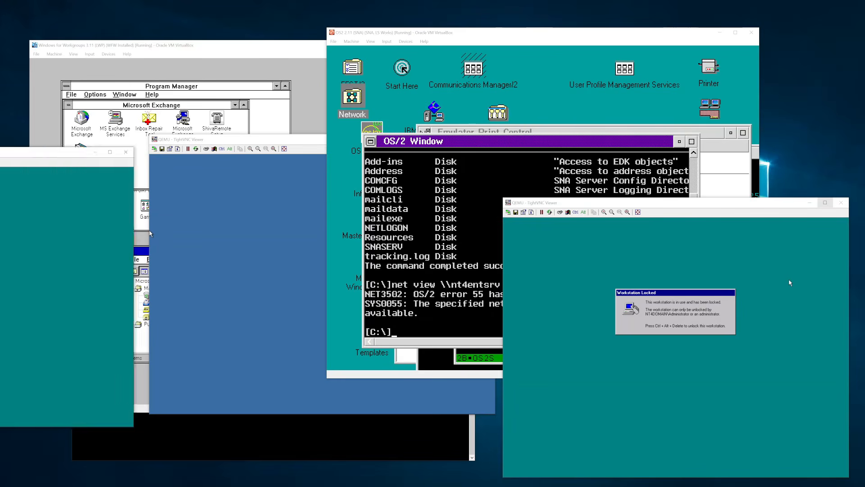
left_click(168, 179)
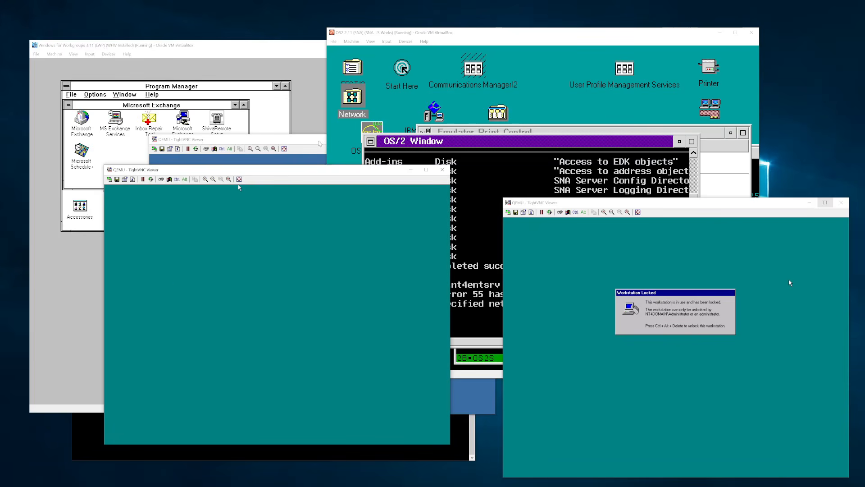
left_click(319, 143)
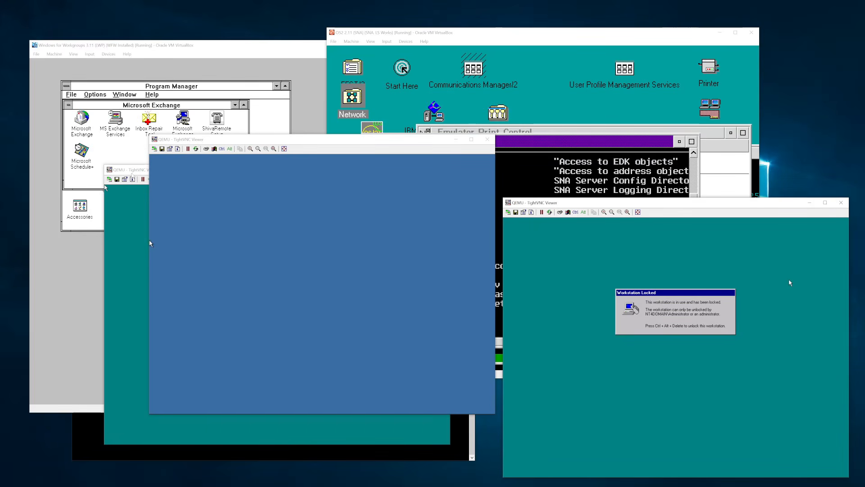
left_click(132, 173)
left_click(453, 33)
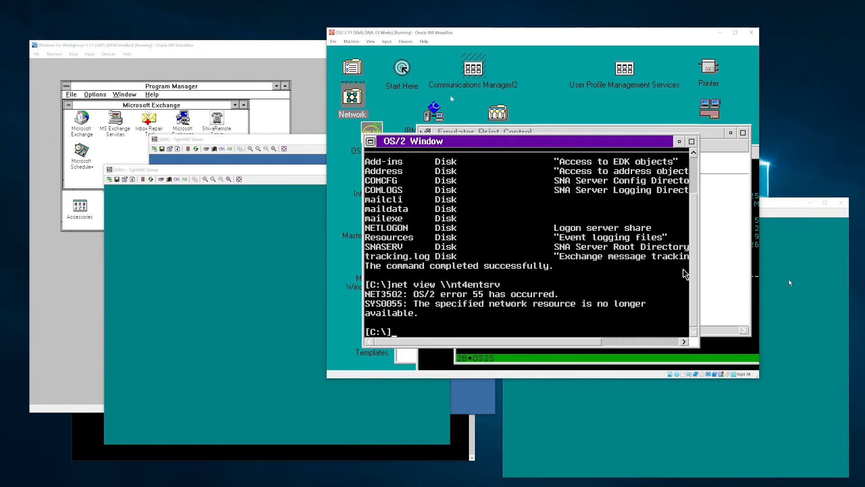
left_click(287, 178)
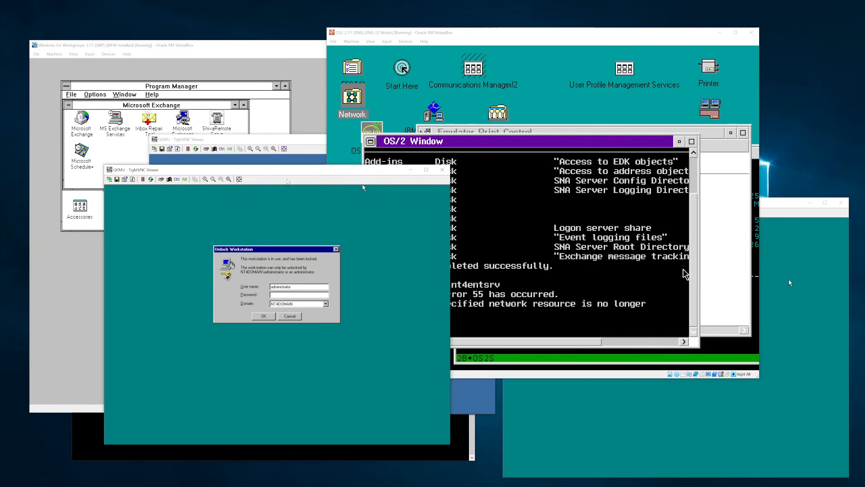
key("Return")
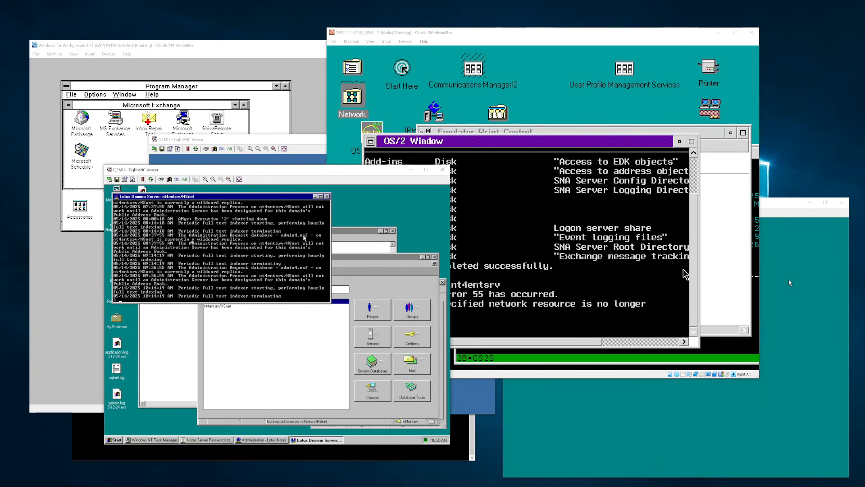
- Close Lotus Notes Administration and stop the Domino server with quit
left_click(412, 258)
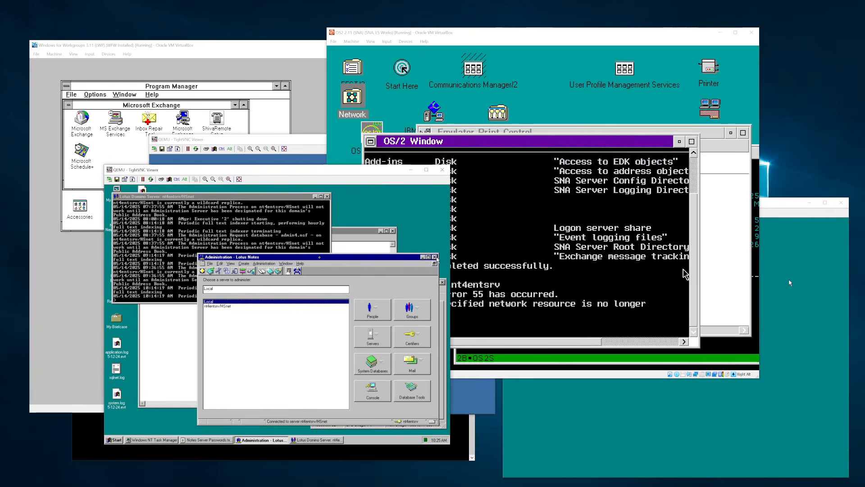
left_click(435, 257)
type("quit")
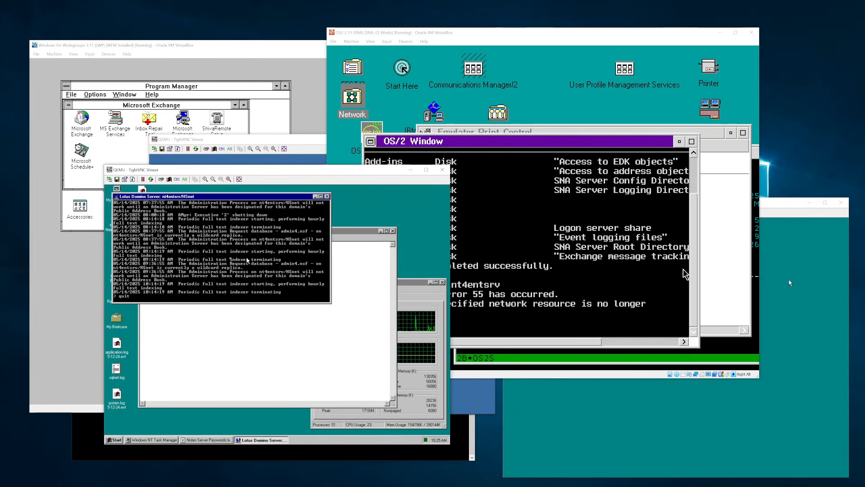
left_click(393, 230)
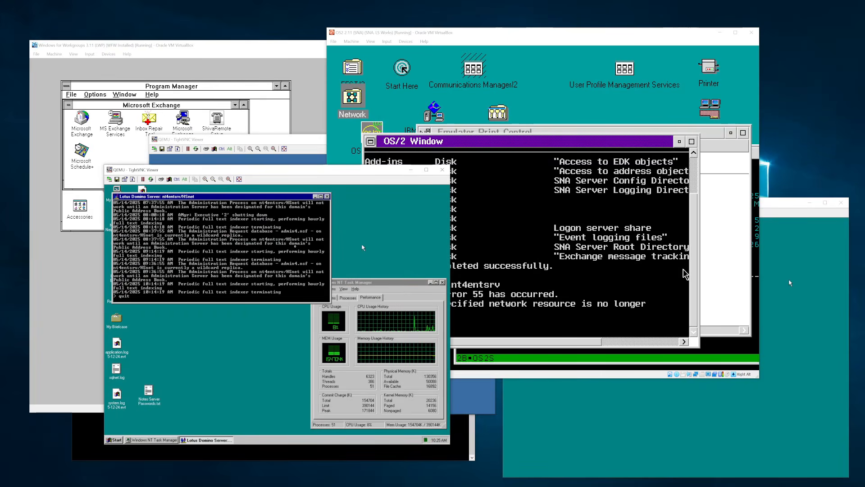
key("Return")
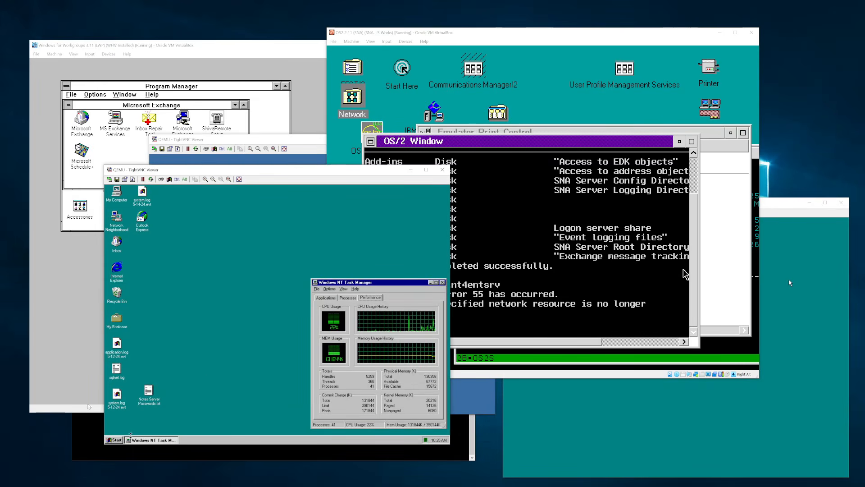
- Restart Windows NT Server from Start > Shut Down
left_click(116, 439)
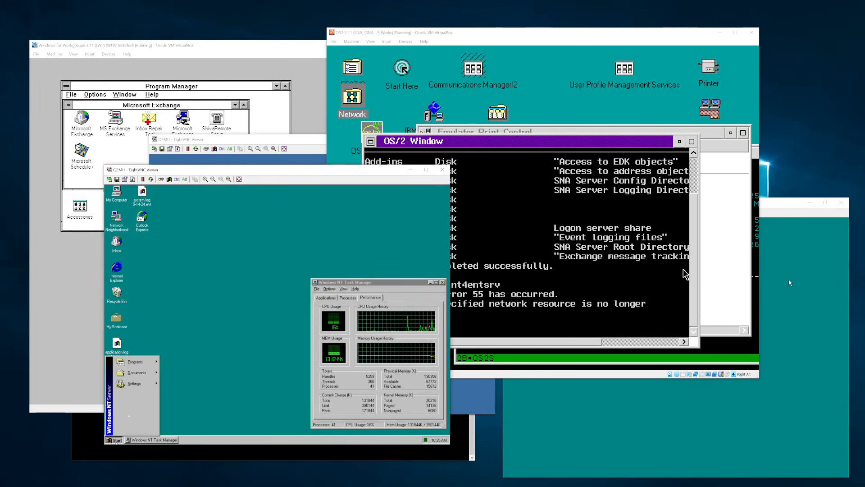
left_click(122, 430)
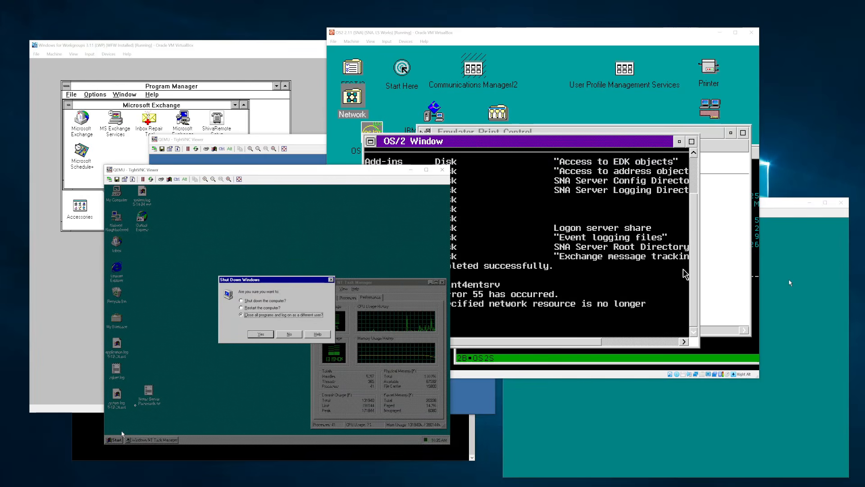
key("Up")
key("Return")
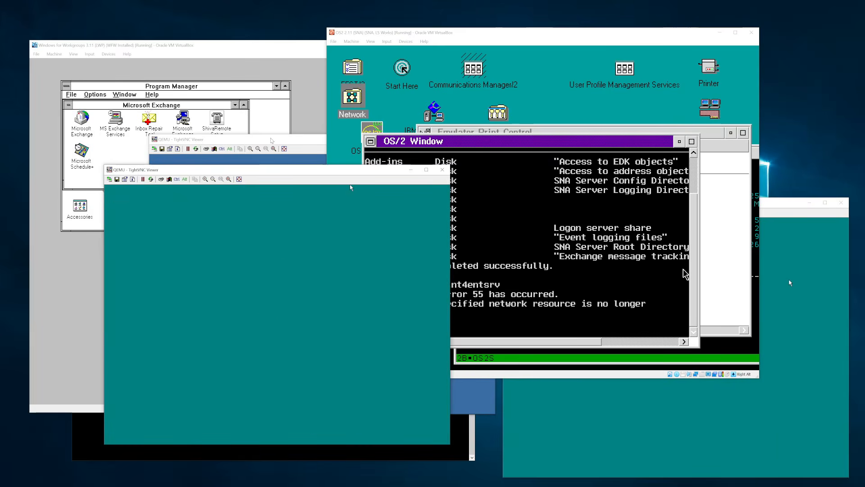
- In the OS/2 command window, run net view \\pserver to list its print shares
left_click(271, 140)
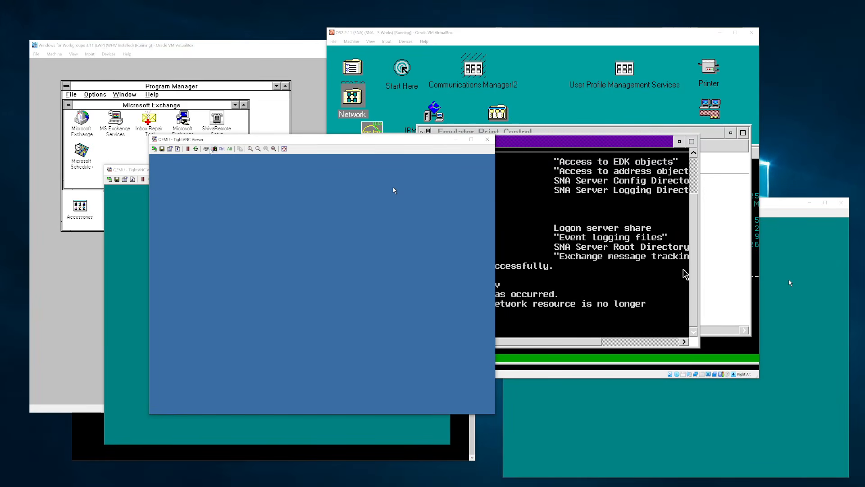
left_click(510, 80)
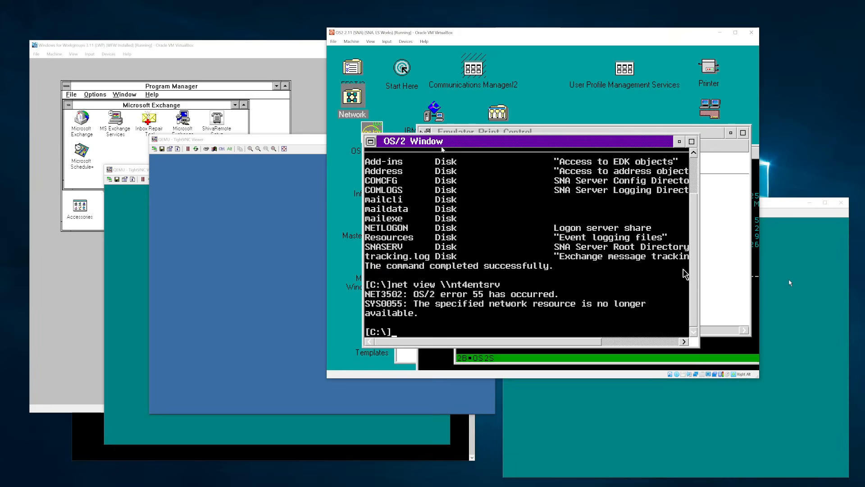
left_click(282, 45)
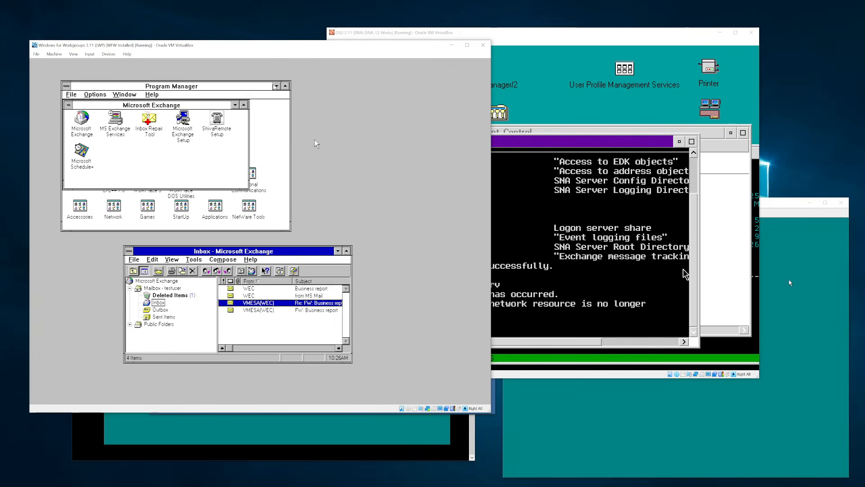
left_click(552, 68)
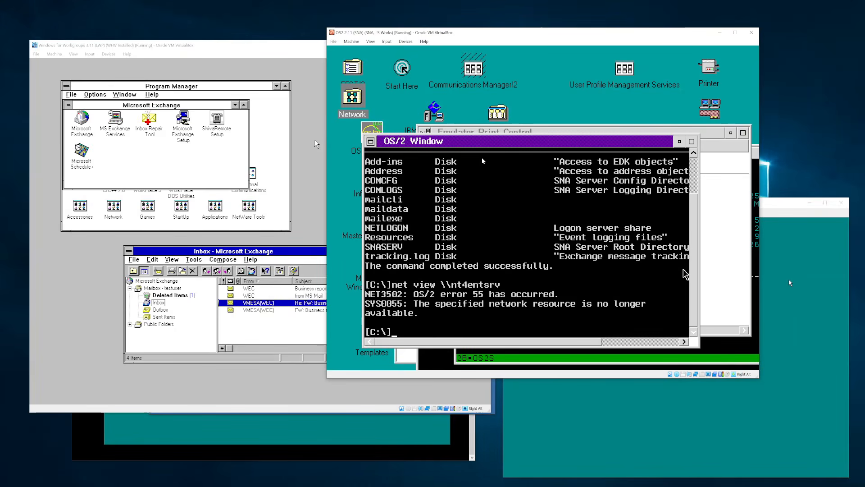
type("net viedws \\\\")
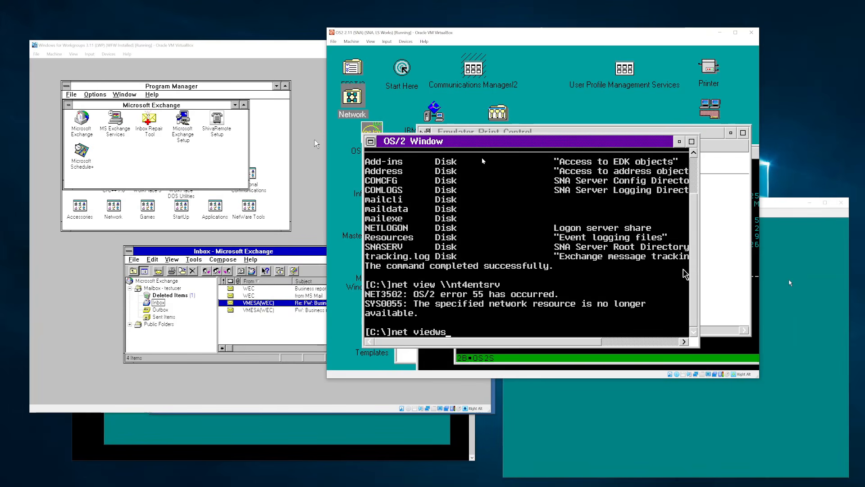
key("BackSpace")
key("BackSpace")
key("BackSpace")
key("BackSpace")
key("BackSpace")
key("BackSpace")
type("w \\\\pserver")
key("Return")
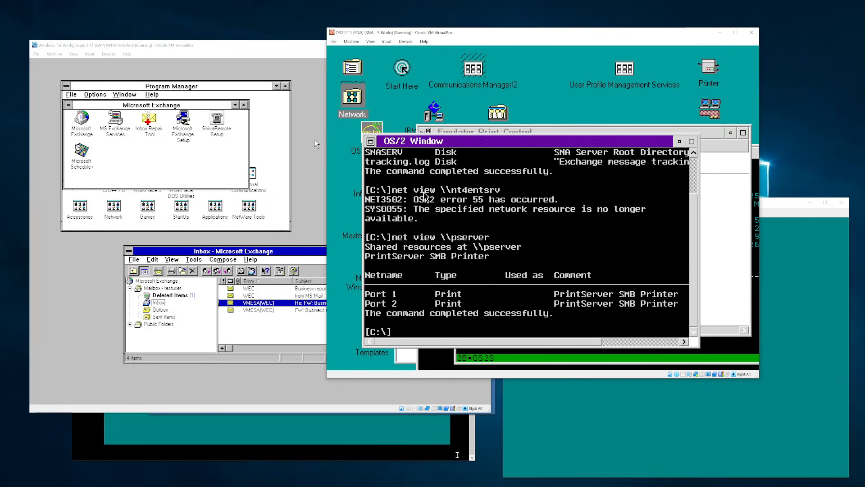
left_click(445, 434)
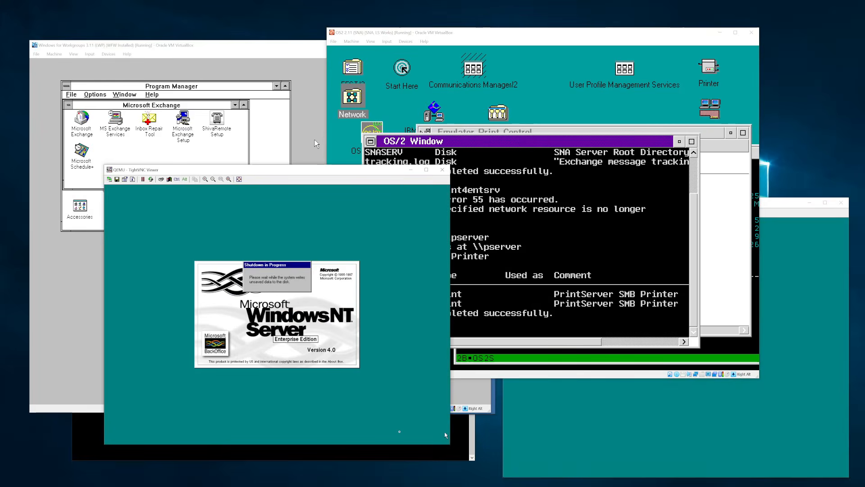
- Move the NT server and blue QEMU viewers apart, then switch to Vista TN3270 Session B
left_click(789, 212)
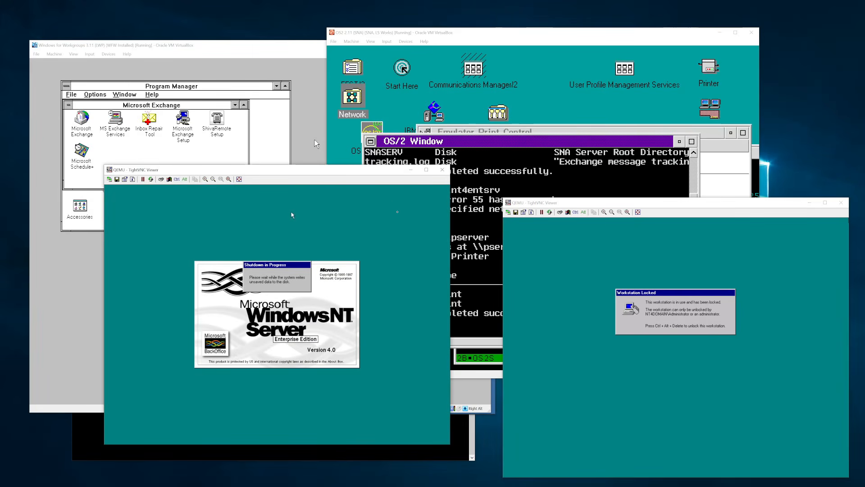
left_click_drag(285, 187, 197, 203)
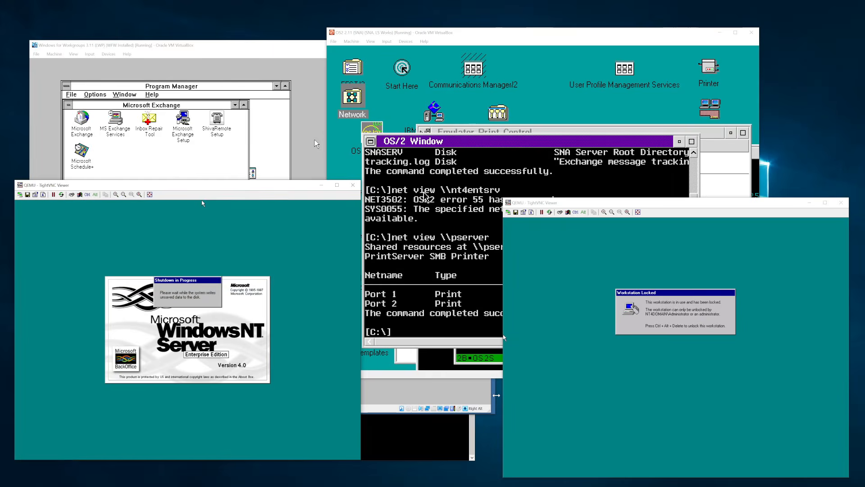
left_click(496, 395)
left_click_drag(331, 142, 366, 177)
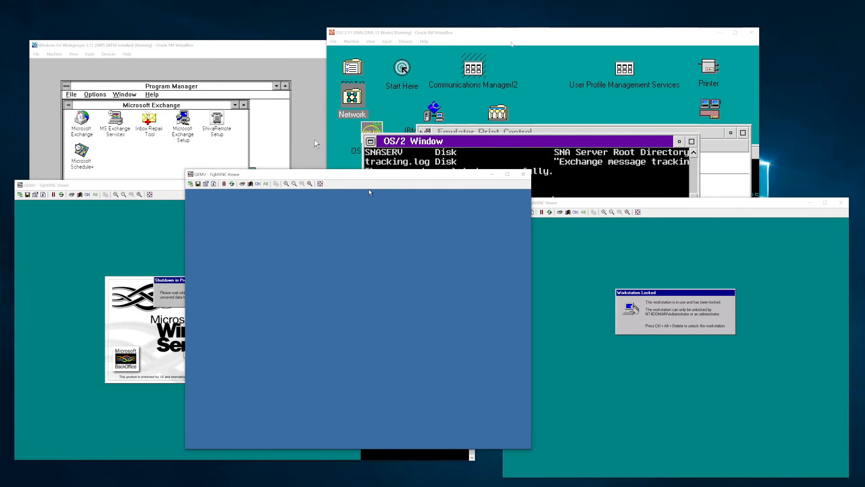
left_click(467, 33)
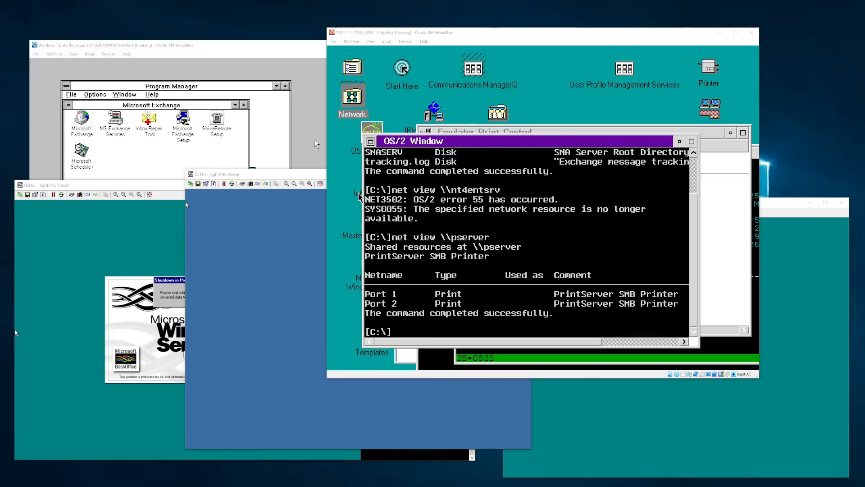
key("alt+Tab")
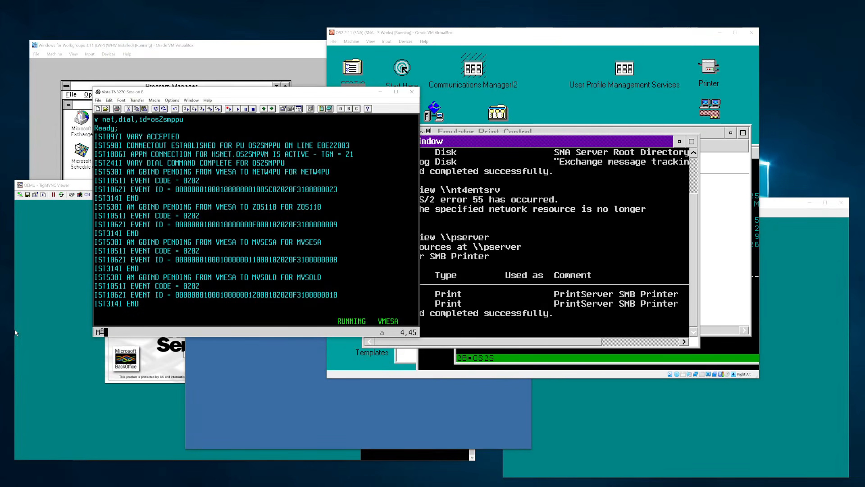
- Clear the Session B terminal screen and return to the OS/2 virtual machine
key("alt+Tab")
left_click(264, 94)
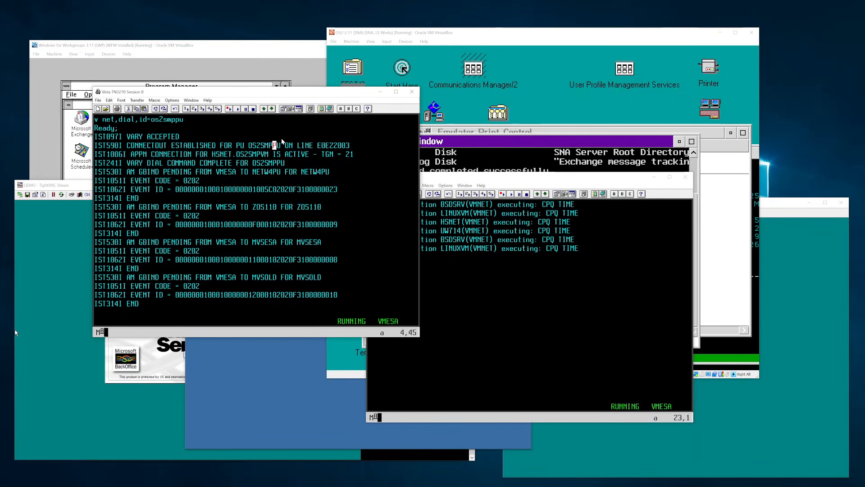
key("Pause")
left_click(535, 178)
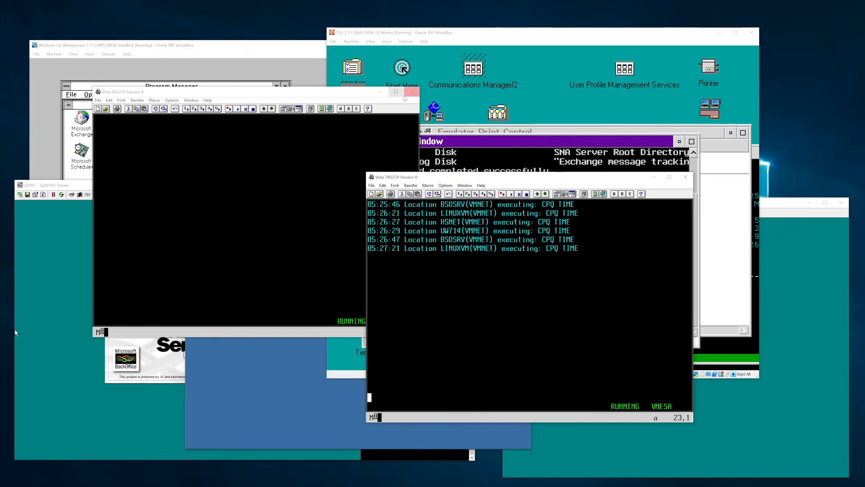
key("alt+Tab")
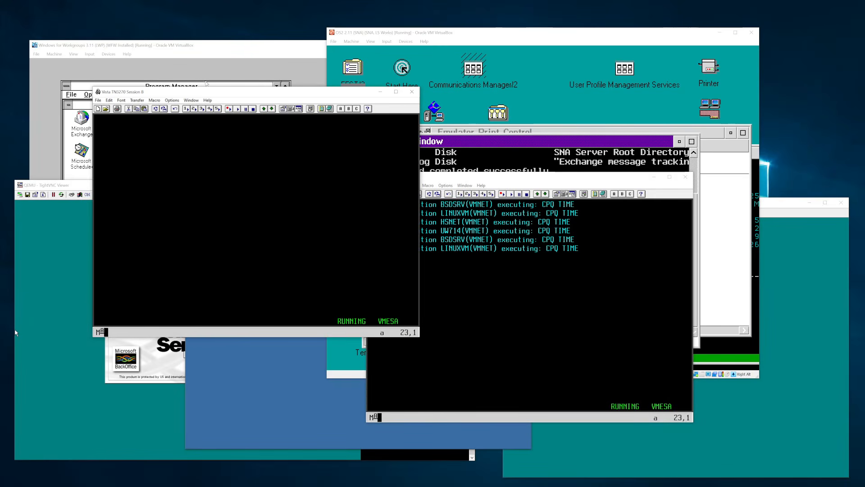
left_click(458, 41)
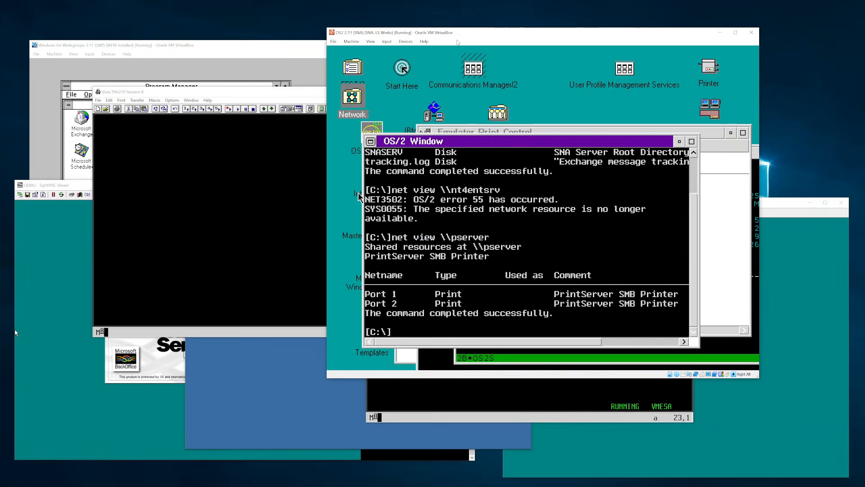
- Raise the OfficeVision 3270 session and sign off OfficeVision/VM with PF12
left_click(619, 361)
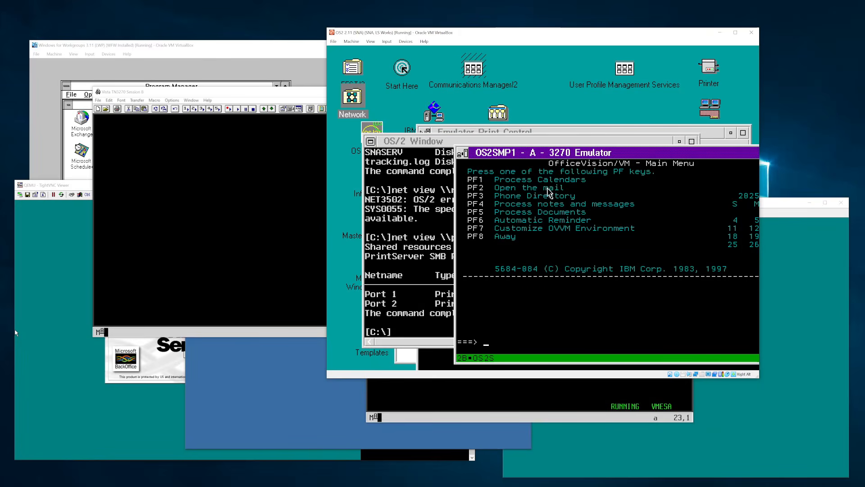
left_click_drag(609, 150, 478, 83)
key("F12")
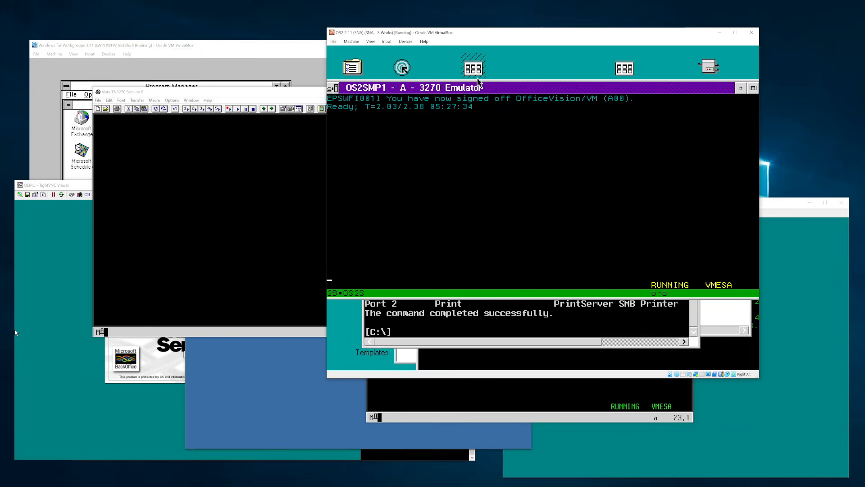
- Try vmlink vtam 1912, then link the VTAM disk with vmlink vtam 191
type("vmlink vtam 1912")
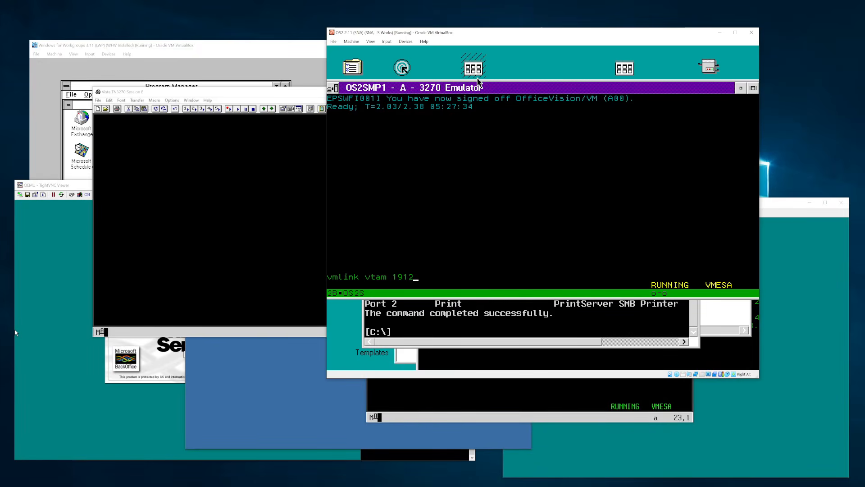
key("Return")
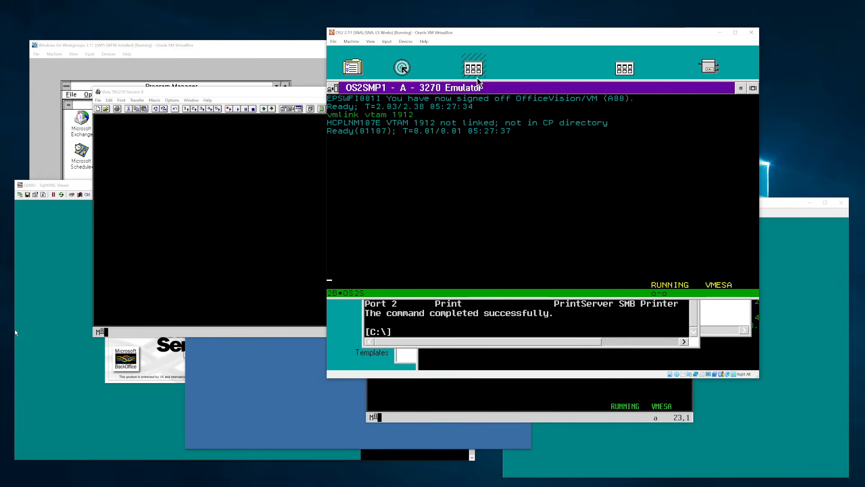
key("Left")
key("Return")
type("vmlink vtam 191")
key("Return")
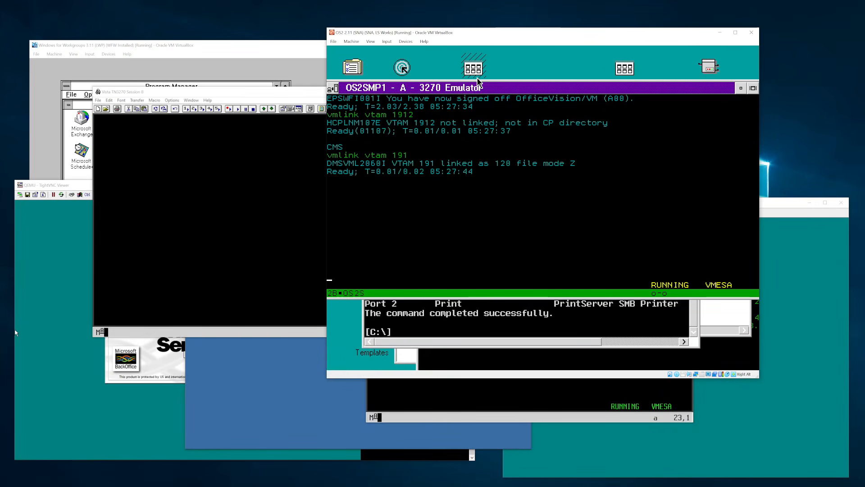
type("x hsnet vtamlst z")
- Open HSNET VTAMLST Z in XEDIT and locate the /OS2SMPPU definition
key("Return")
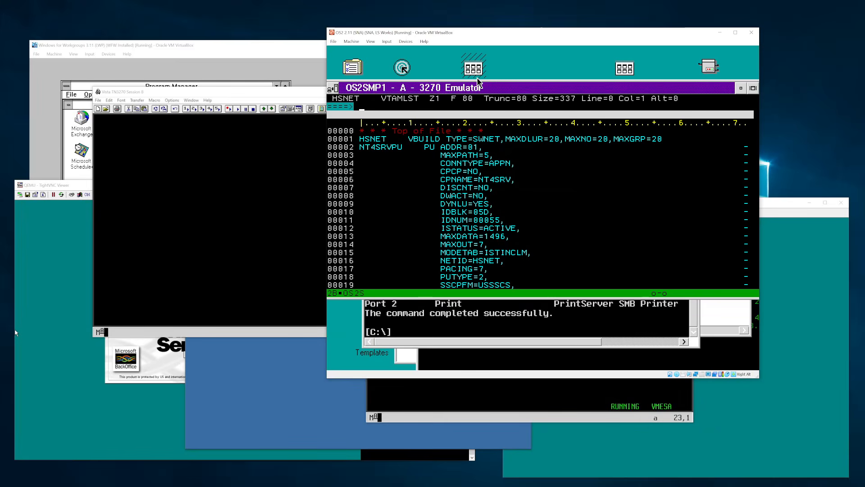
key("F12")
type("/OS2SMPPU")
key("Return")
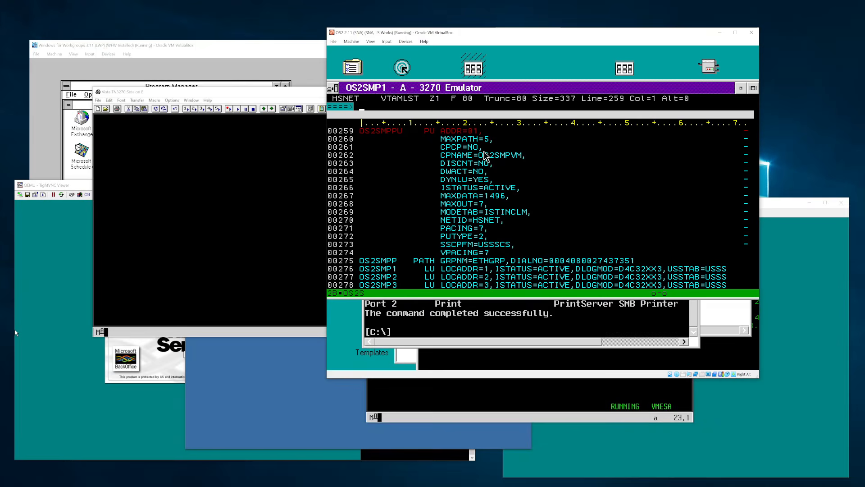
- Review OS2SMPPU's CPCP=NO, DISCNT=NO, DYNLU=YES, SSCPFM=USSSCS and DIALNO, then show Wireshark
left_click(469, 148)
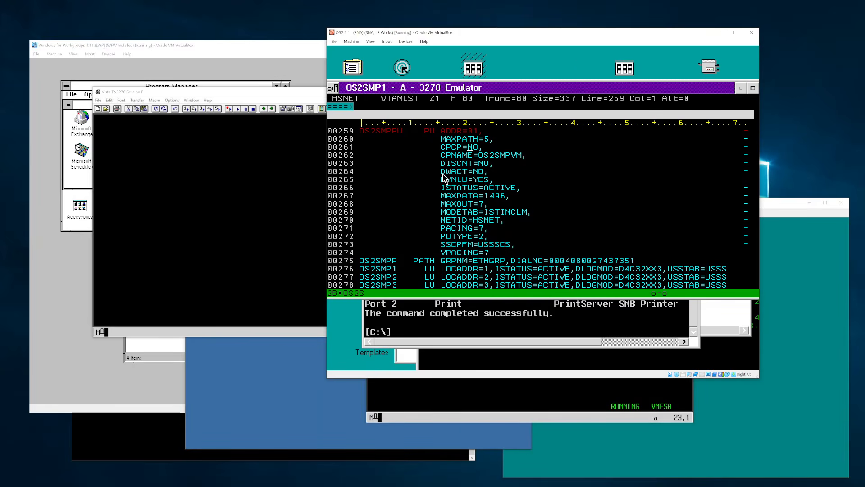
left_click(514, 163)
left_click(480, 181)
left_click(496, 244)
left_click(735, 356)
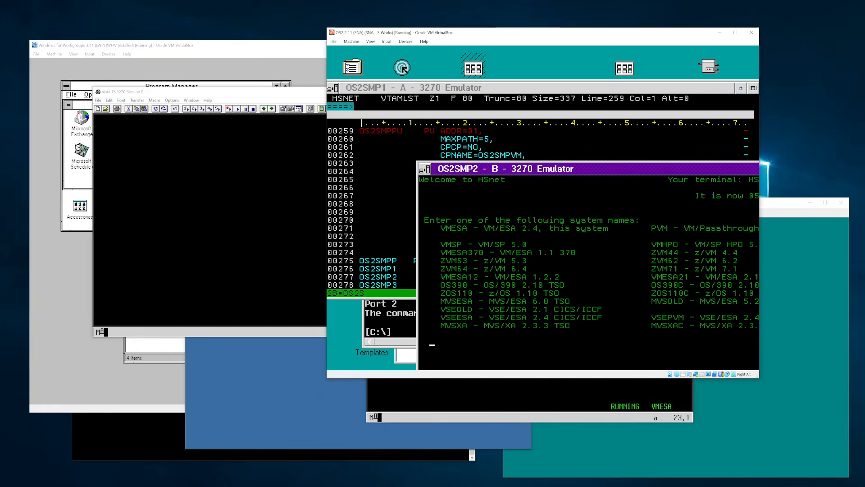
left_click(508, 99)
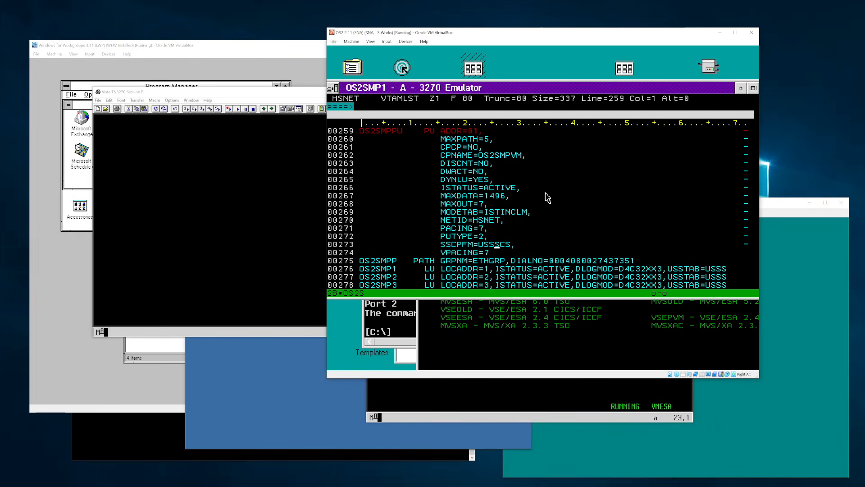
left_click(560, 258)
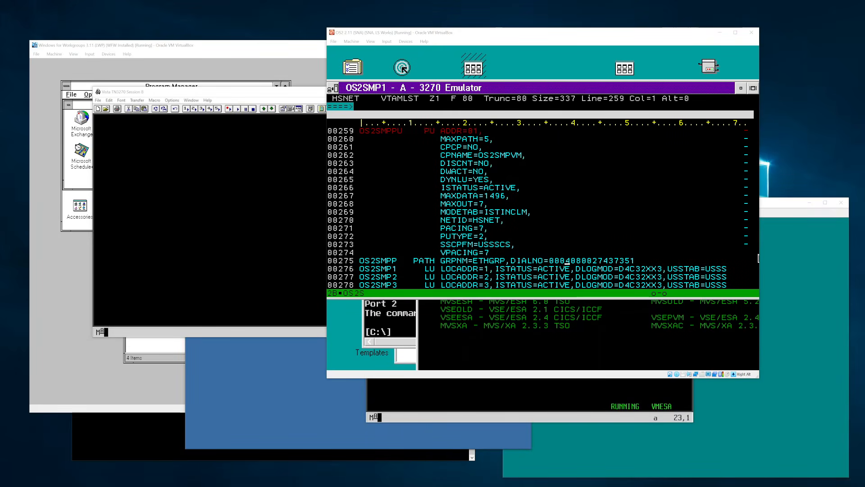
left_click_drag(0, 68, 292, 54)
- Stop the capture and restart a fresh one, discarding the old packets
left_click(100, 77)
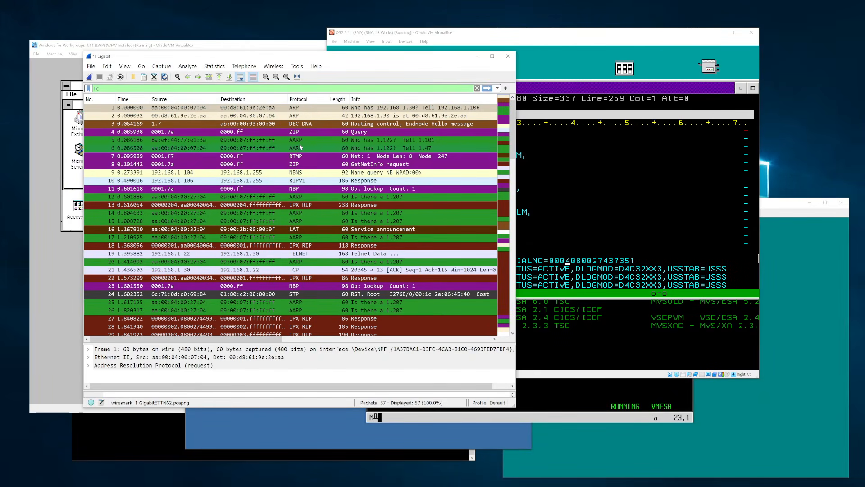
scroll(314, 148, "down", 10)
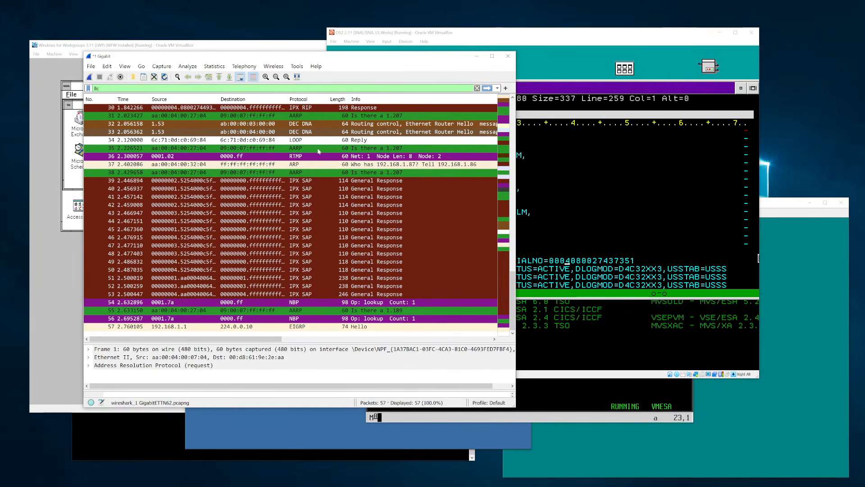
scroll(318, 152, "up", 10)
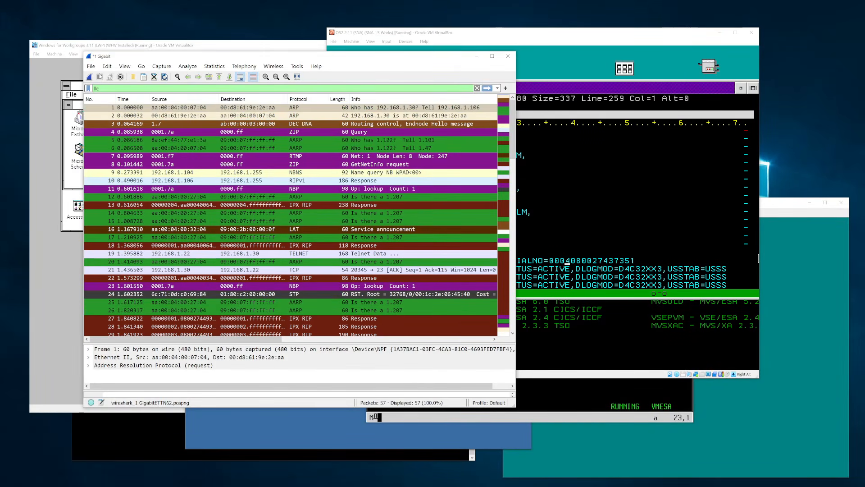
key("ctrl+e")
left_click(469, 255)
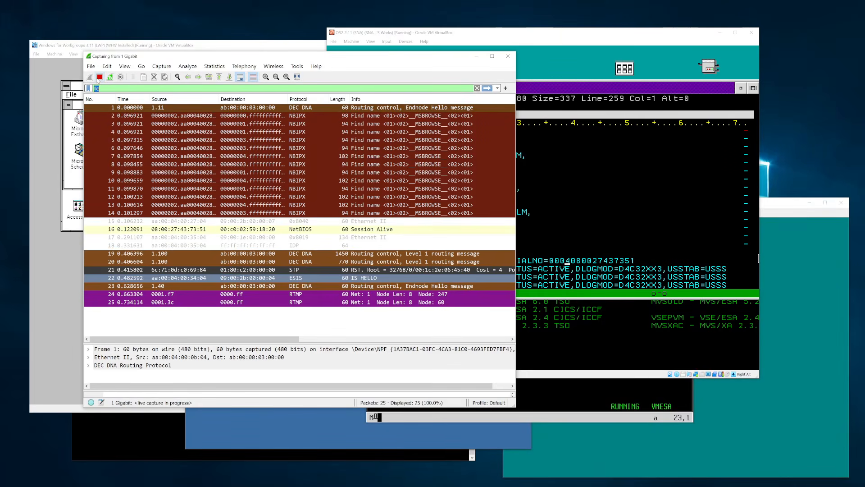
- Stop the new capture and inspect packets 43 and 48
left_click(99, 77)
scroll(240, 245, "up", 5)
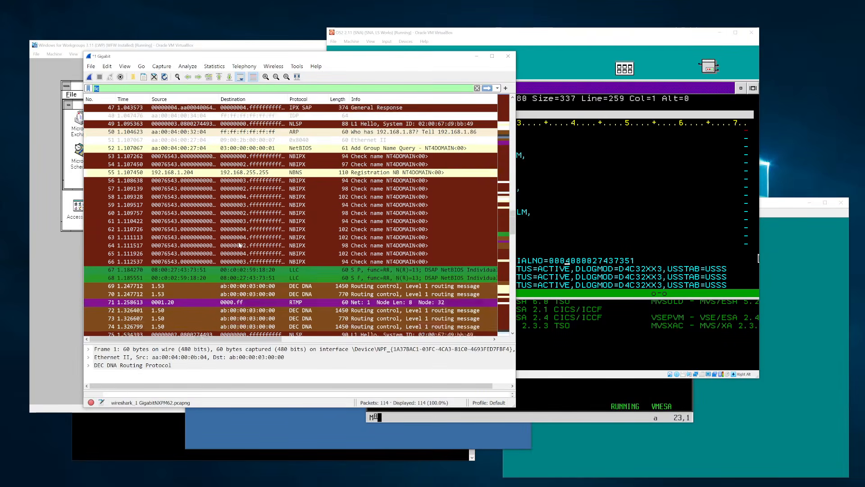
scroll(240, 245, "up", 6)
left_click(310, 222)
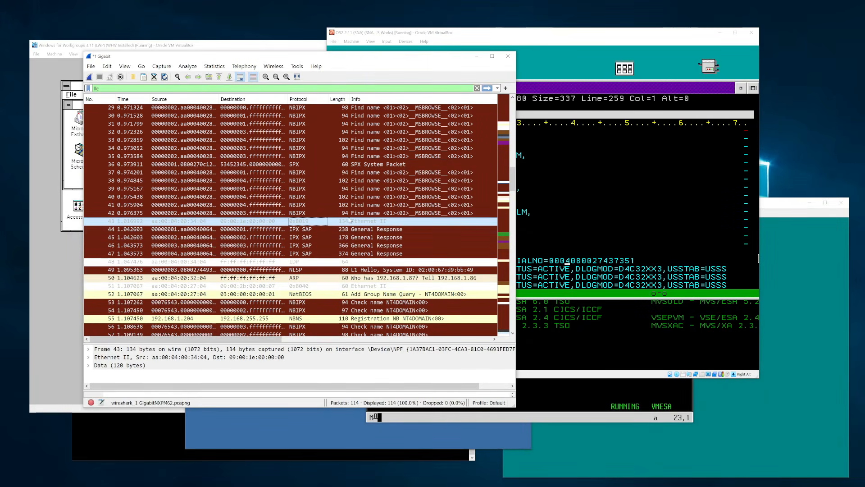
left_click(334, 261)
scroll(310, 220, "down", 9)
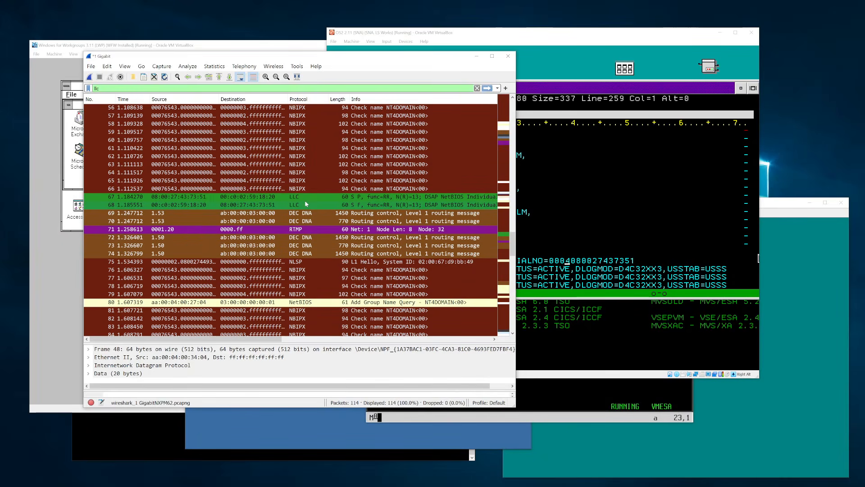
scroll(304, 200, "up", 18)
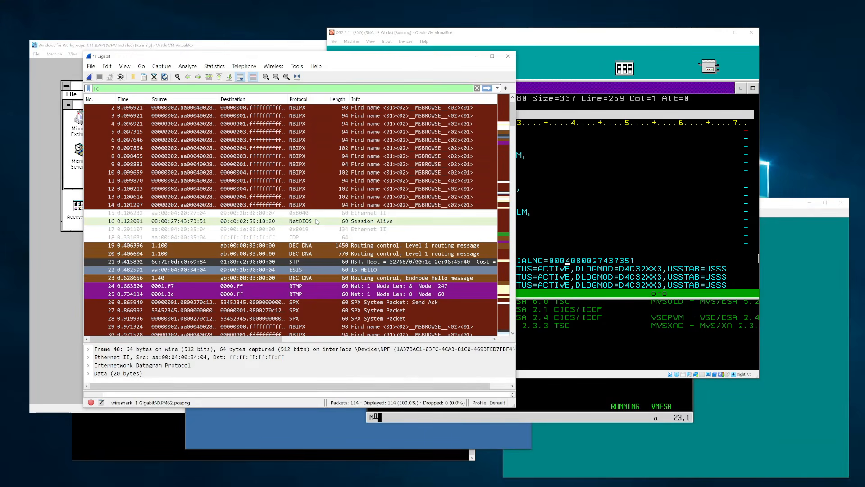
scroll(325, 212, "down", 9)
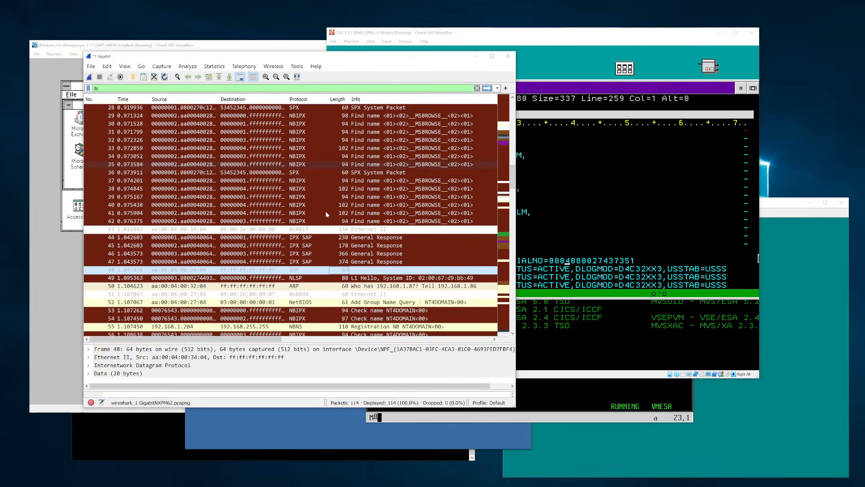
scroll(326, 210, "down", 20)
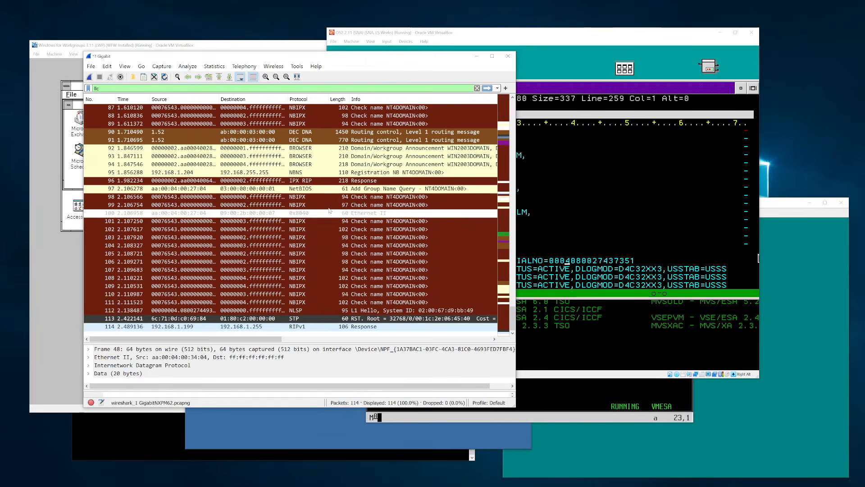
scroll(329, 210, "up", 10)
- Examine the LLC DSAP and SSAP of packet 67 and packet 80's Control field
left_click(326, 190)
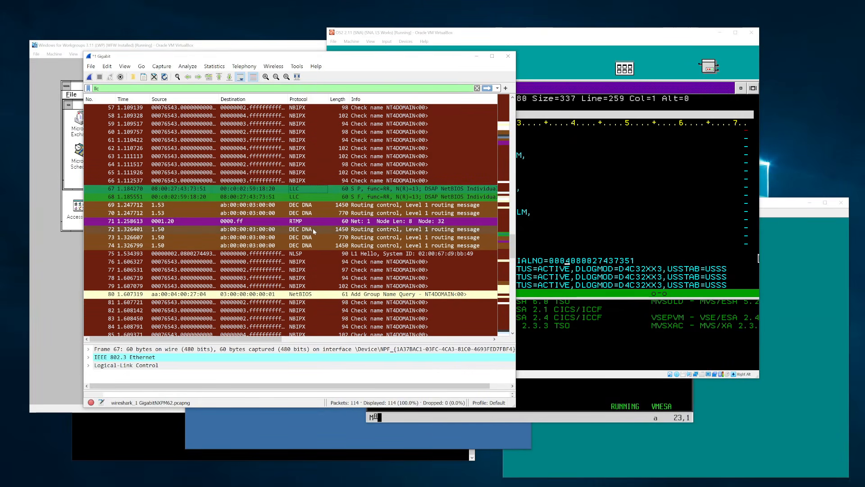
left_click(89, 365)
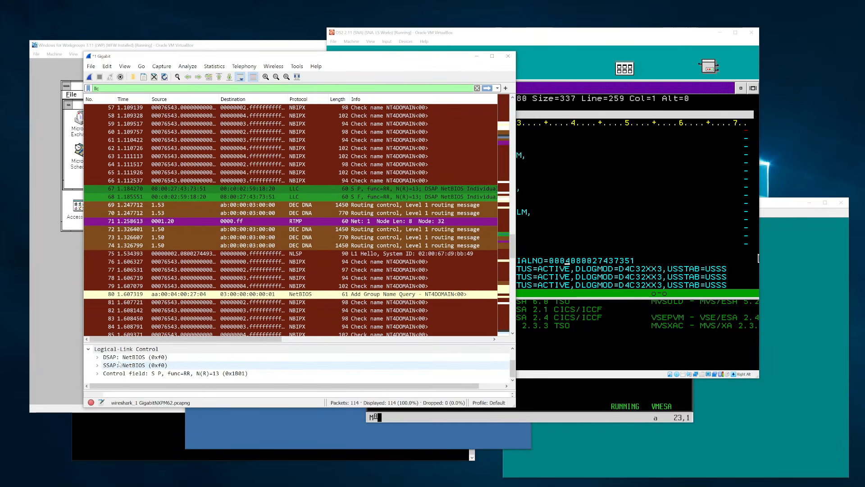
left_click(120, 358)
left_click(121, 364)
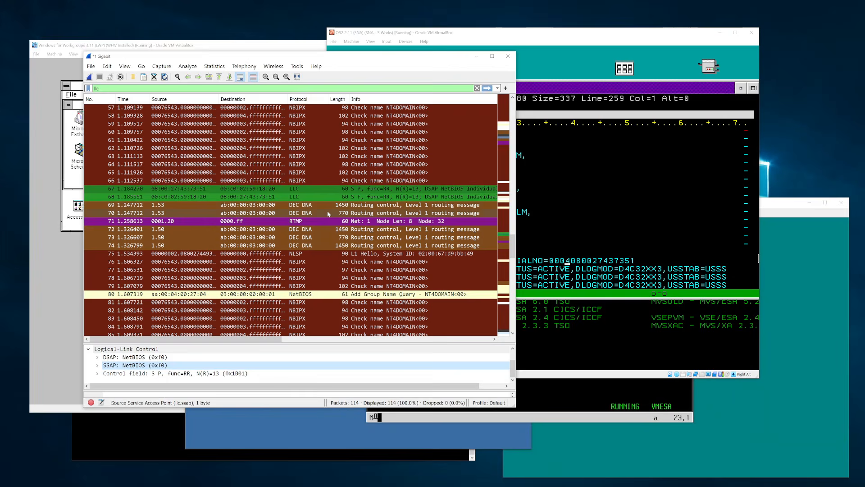
left_click(325, 190)
left_click(205, 192)
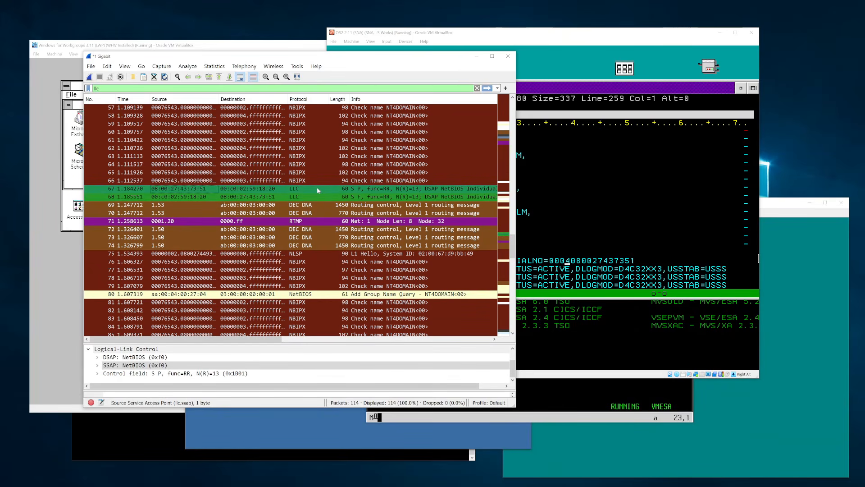
scroll(378, 181, "down", 4)
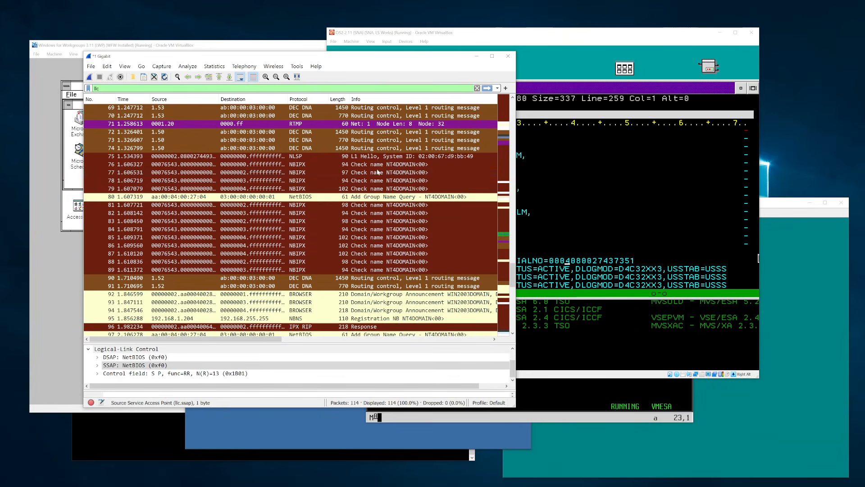
left_click(369, 198)
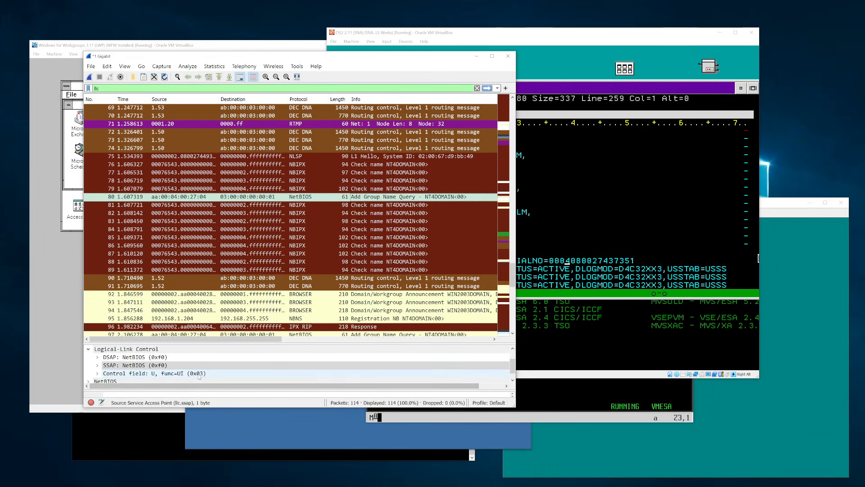
left_click(230, 372)
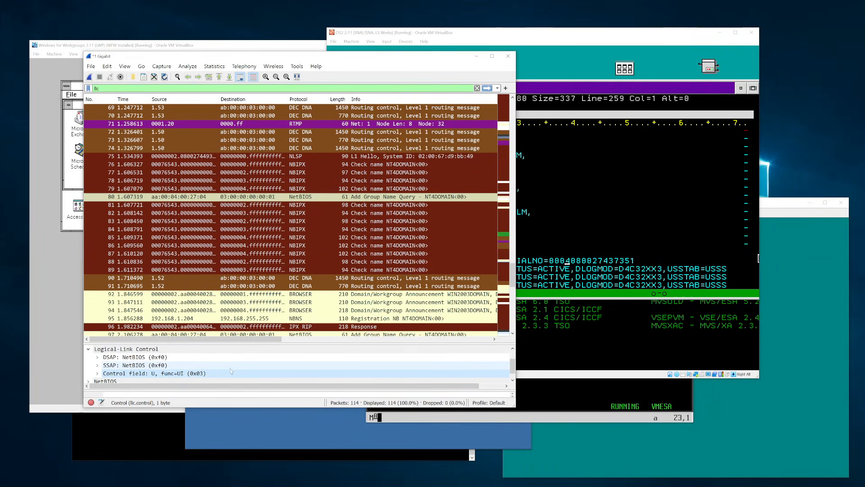
- Apply the netbios display filter and start a new capture without saving
left_click(96, 88)
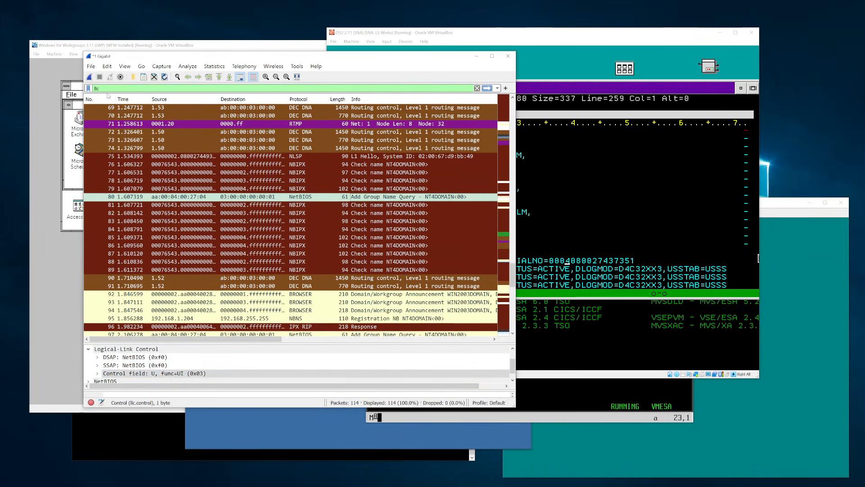
type("netbios")
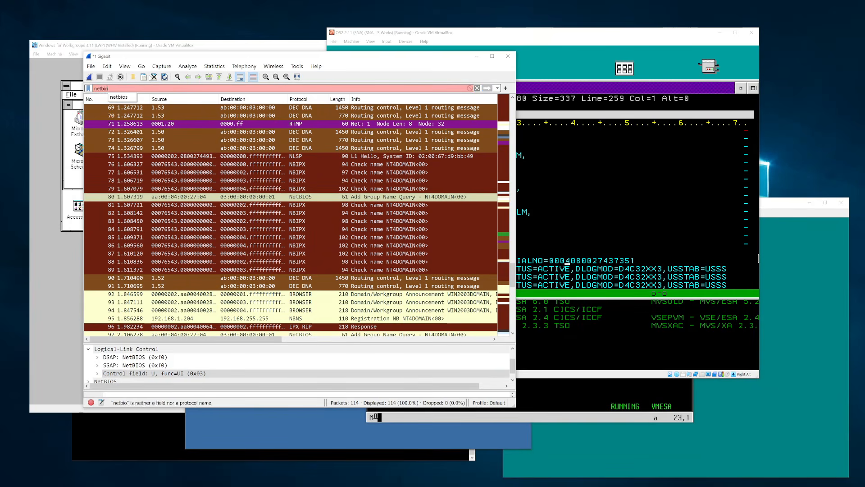
key("Return")
left_click(89, 76)
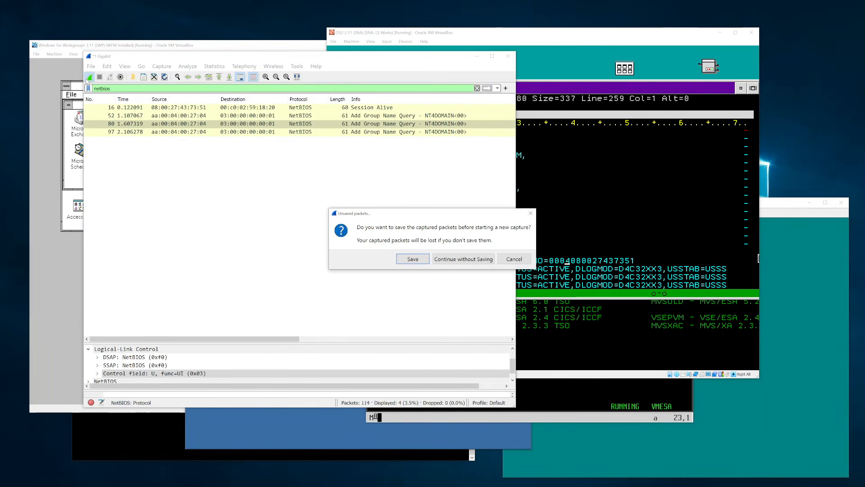
left_click(463, 259)
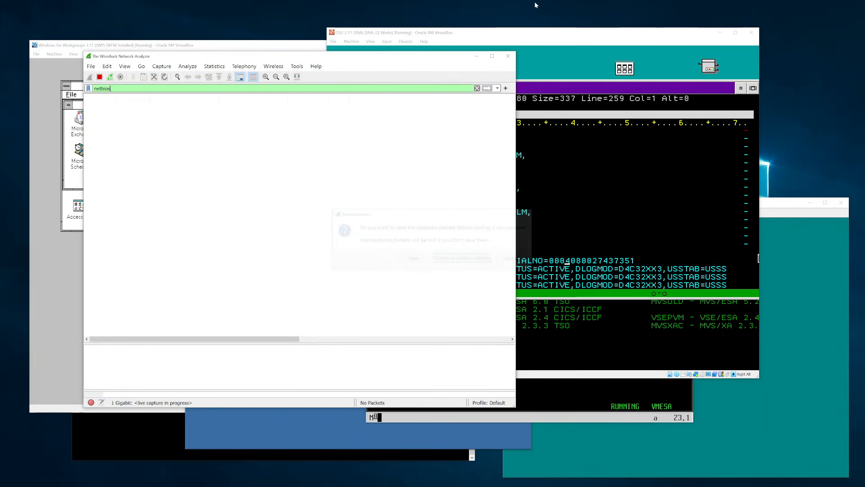
left_click(580, 39)
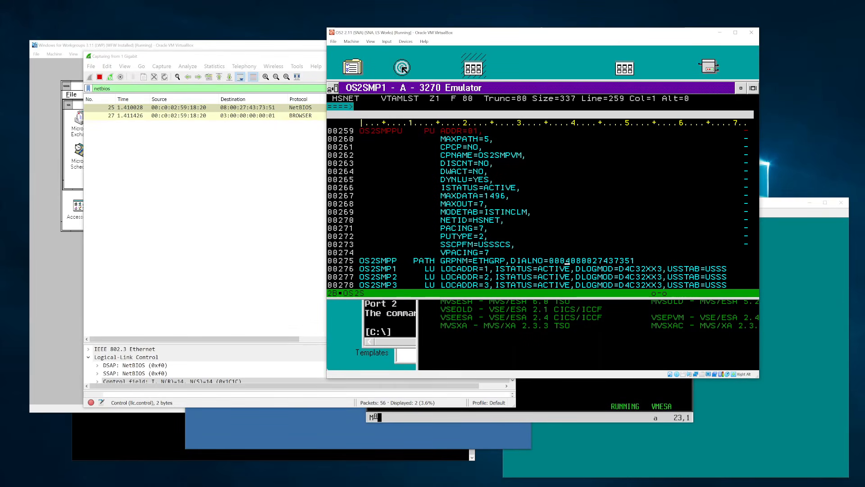
left_click(435, 320)
- Map drive M: to \\nt4server\maildata with net use, switch to M: and run dir
type("net use ")
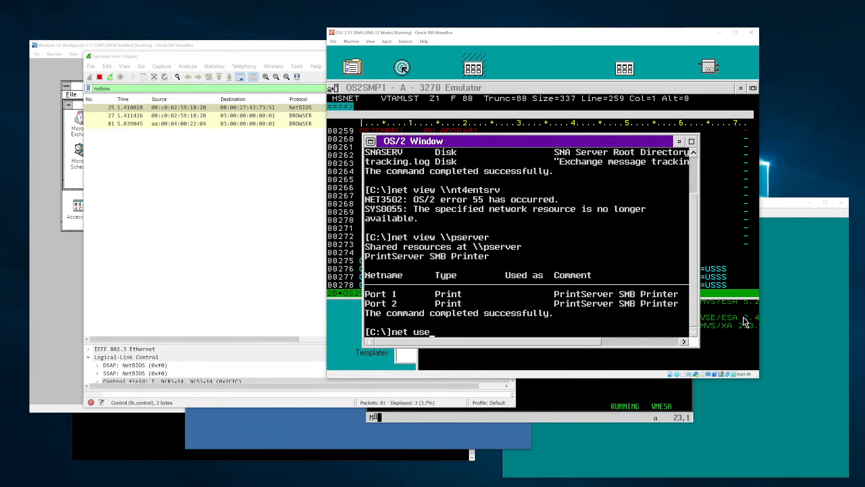
type("z: \\\\")
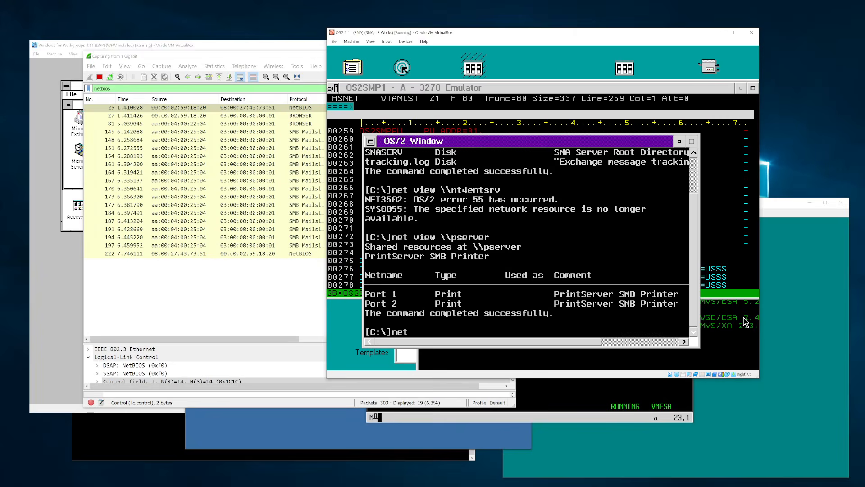
type("se ")
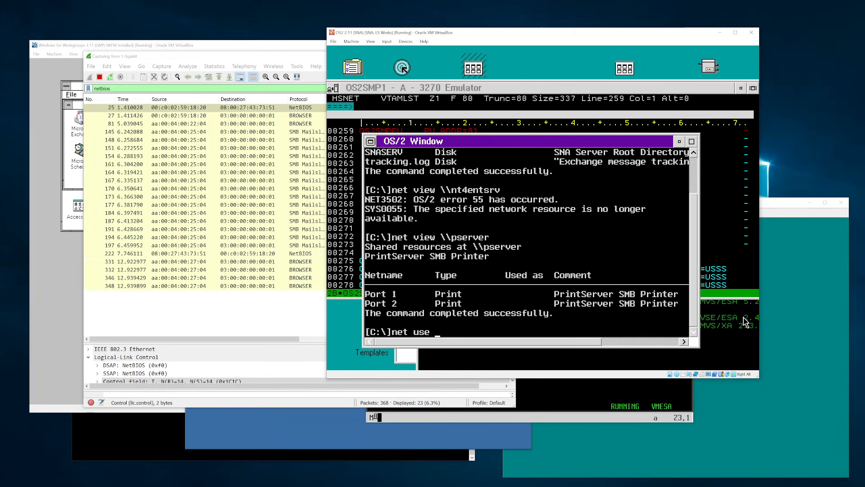
type("m: \\\\")
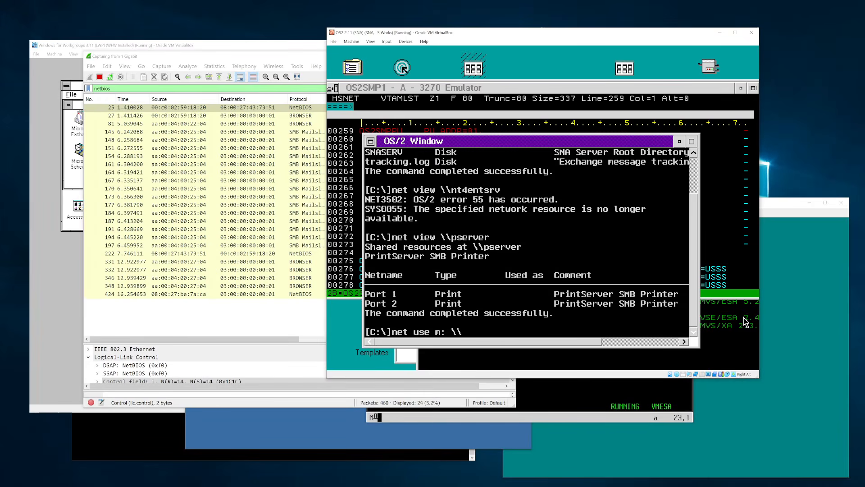
type("nt4server\\maildata")
key("Return")
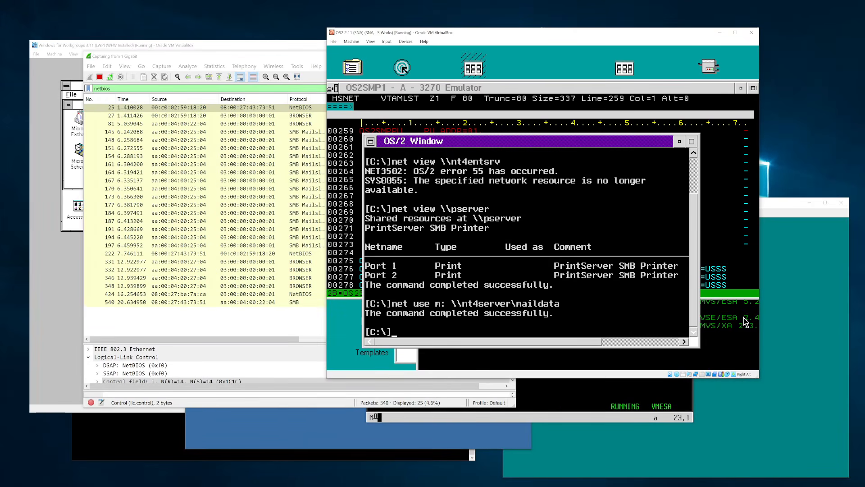
type("m:")
key("Return")
type("dir")
key("Return")
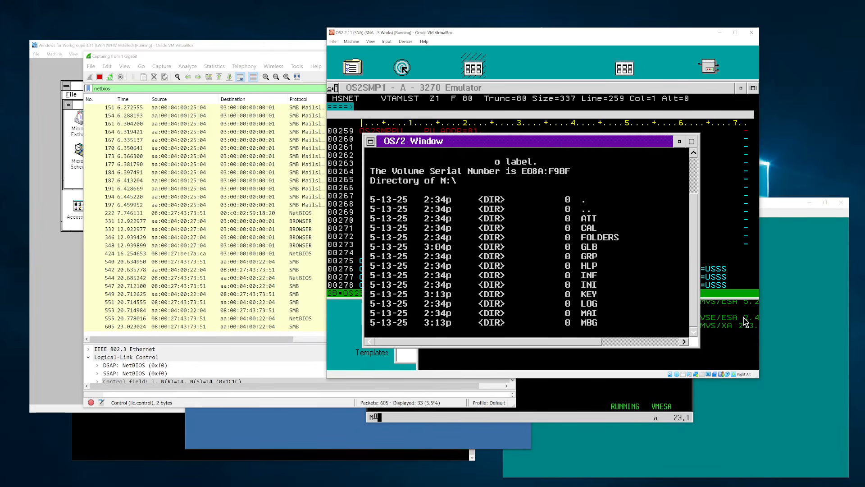
- Stop the live Wireshark capture and apply the llc display filter
left_click(315, 51)
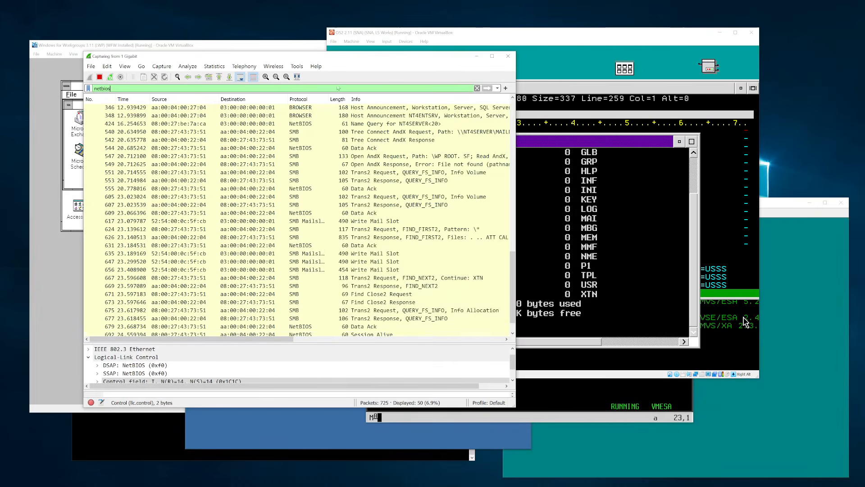
scroll(368, 186, "up", 3)
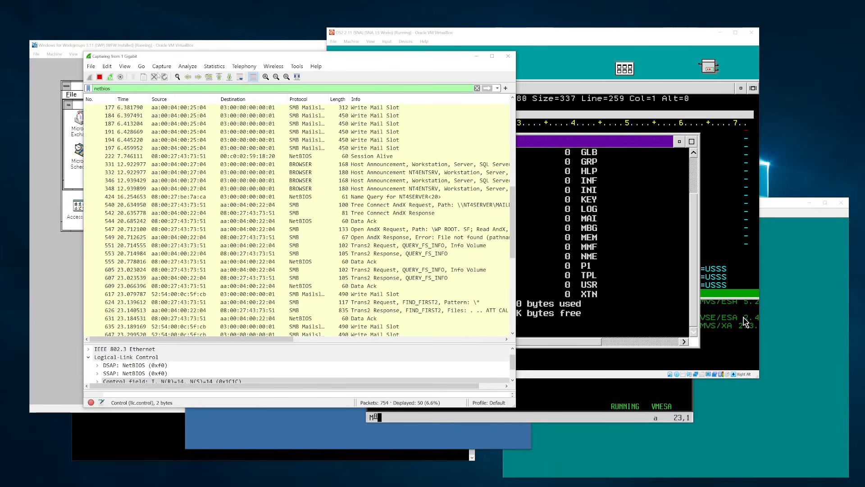
left_click(99, 77)
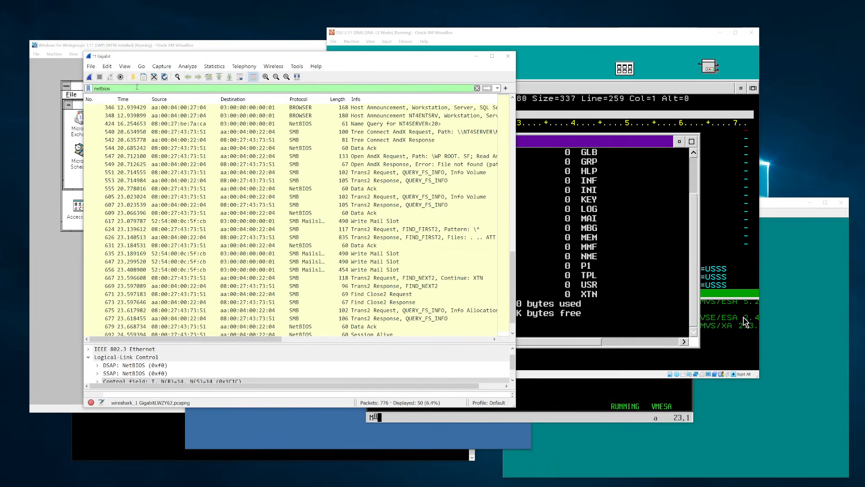
type("llc")
key("Return")
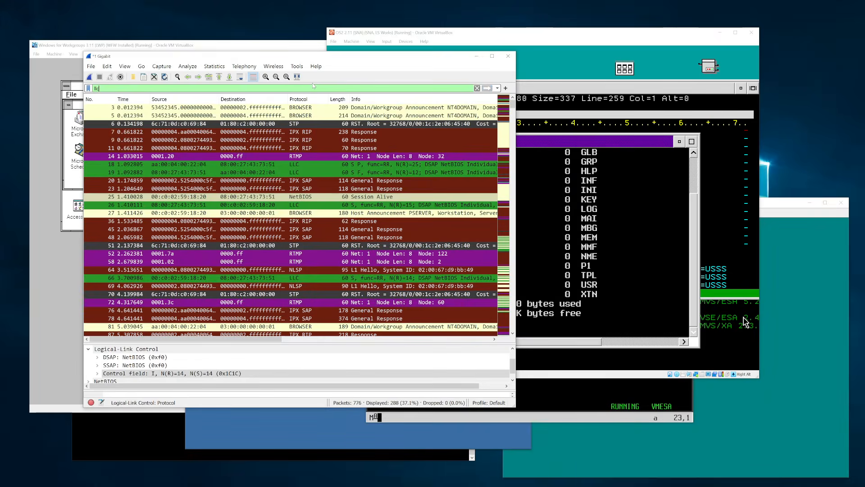
- Inspect the LLC fields of packets 207 and 540, including the LLC control field
scroll(357, 188, "down", 6)
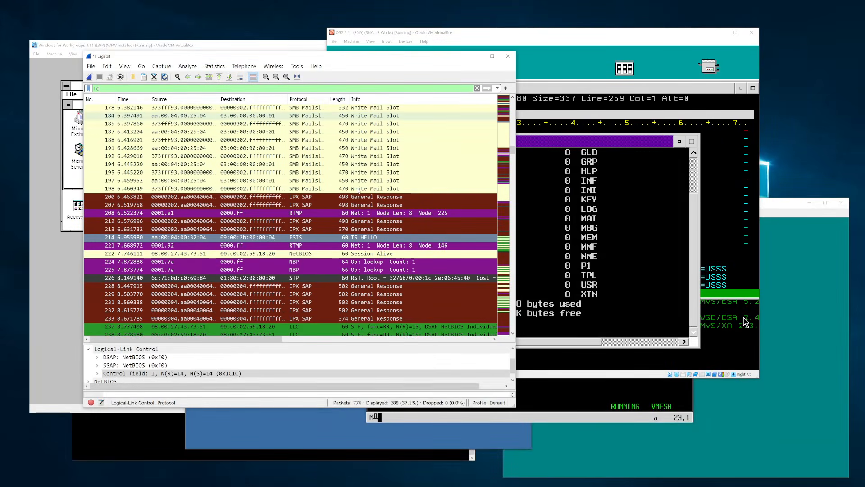
left_click(329, 253)
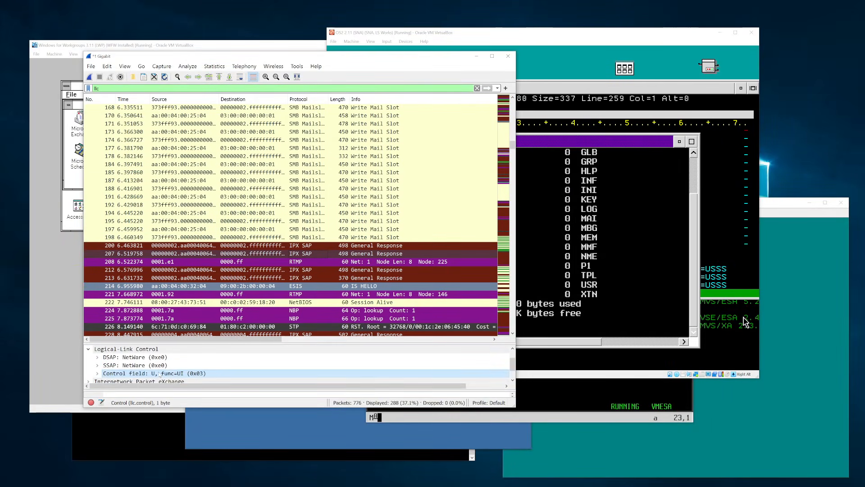
scroll(247, 250, "up", 9)
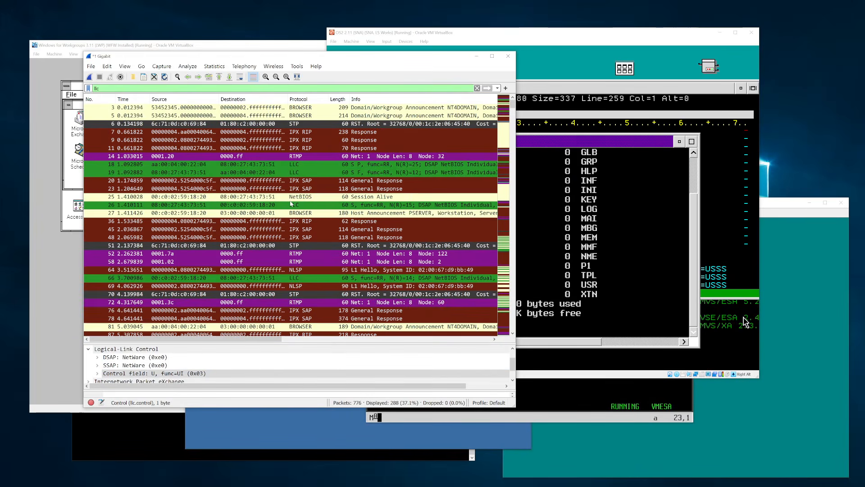
scroll(299, 211, "down", 20)
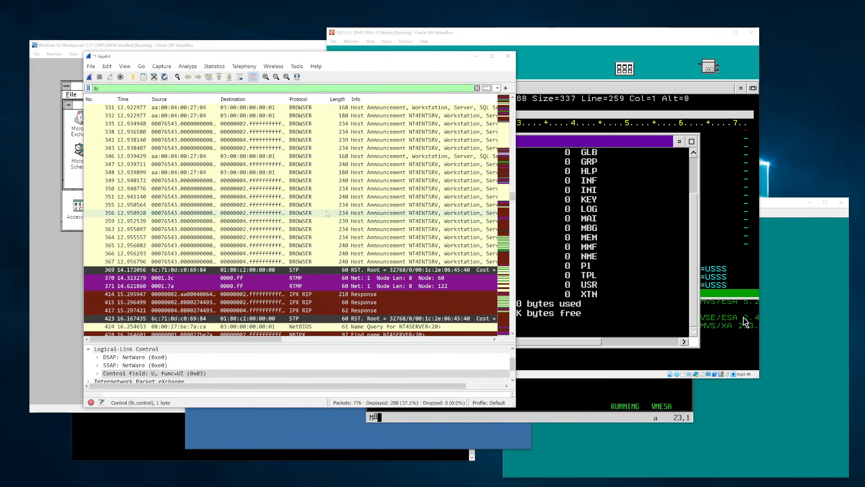
scroll(334, 204, "down", 7)
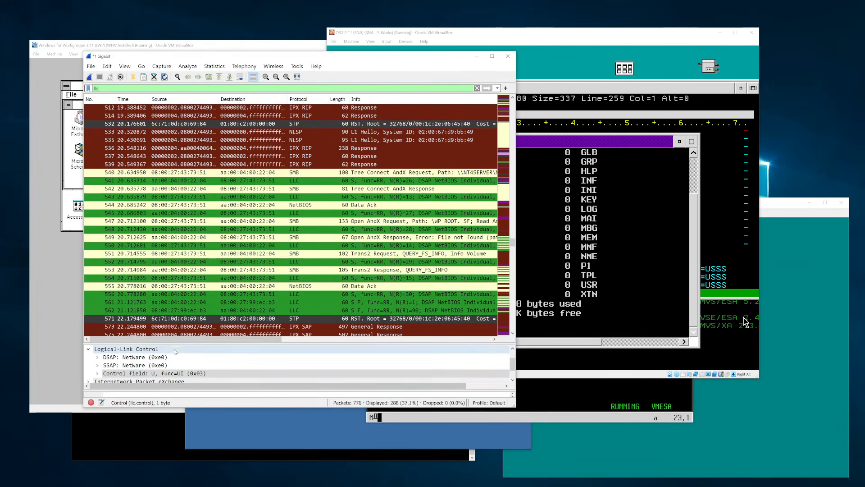
left_click(293, 172)
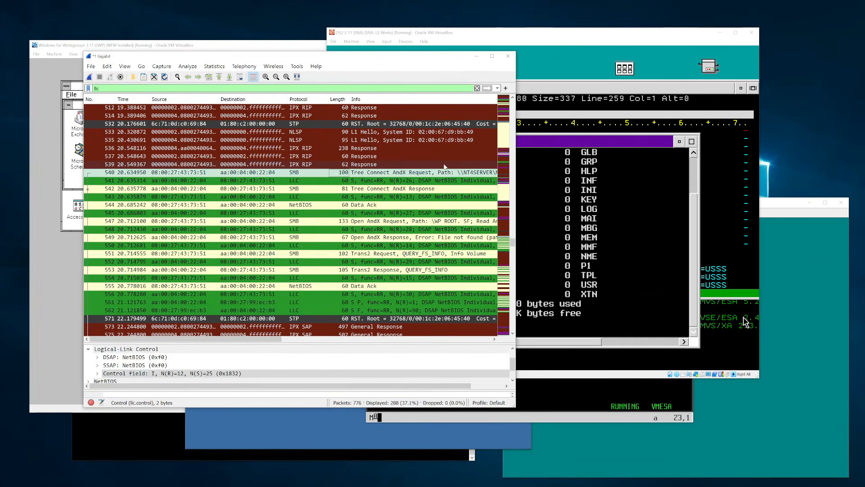
left_click_drag(281, 341, 275, 342)
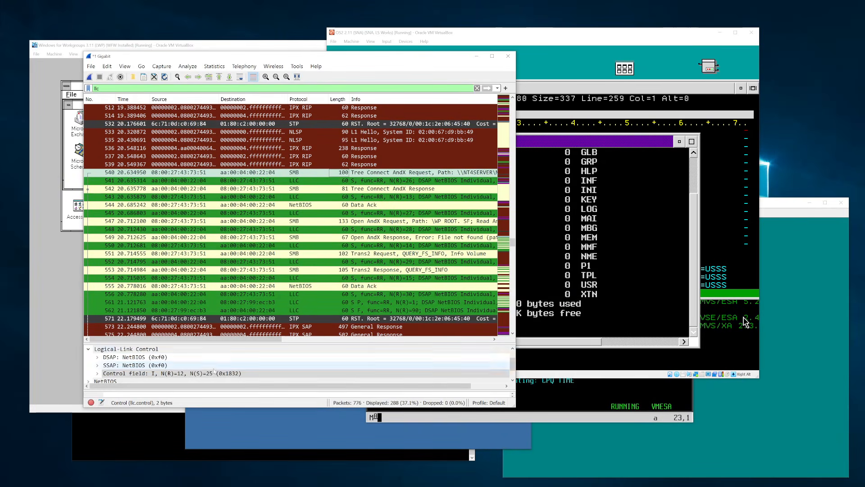
left_click(193, 371)
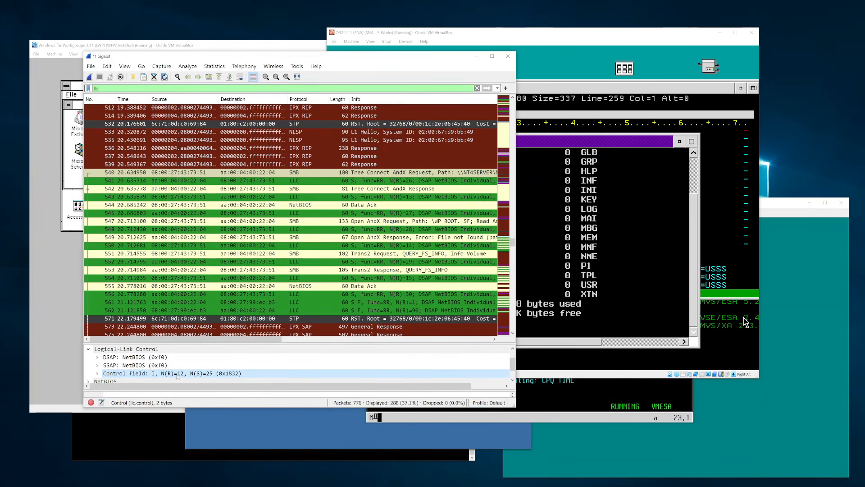
- Step through packets 541, 542, 551 and STP packet 571, then start a new capture
left_click(282, 181)
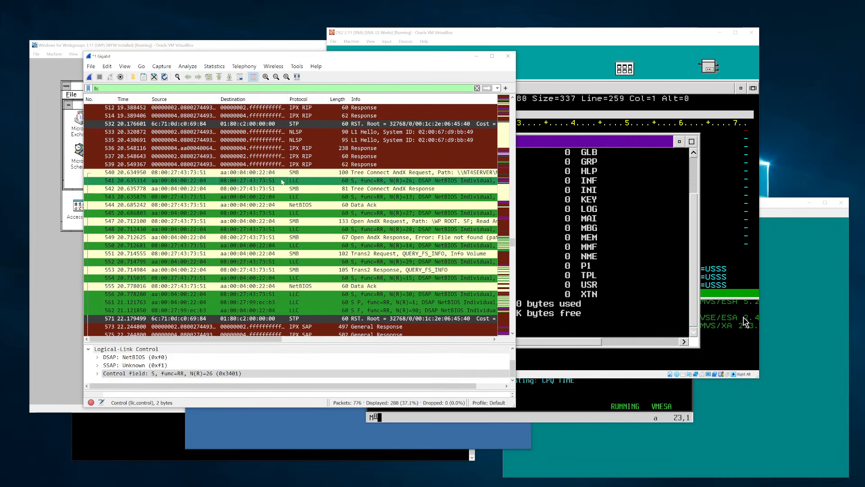
left_click(342, 189)
key("Down")
key("Down")
key("Down")
key("Down")
key("Down")
key("Down")
key("Down")
key("Down")
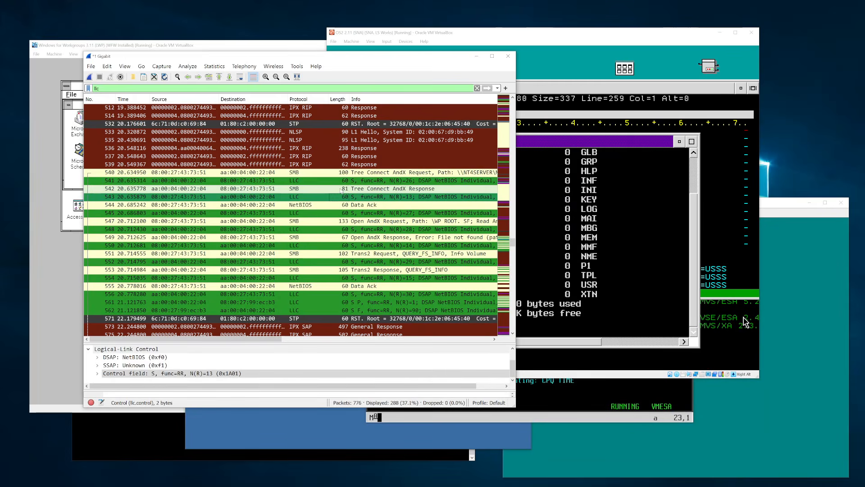
key("Down")
key("Down")
key("Down")
key("Down")
key("Down")
key("Down")
key("Down")
key("Down")
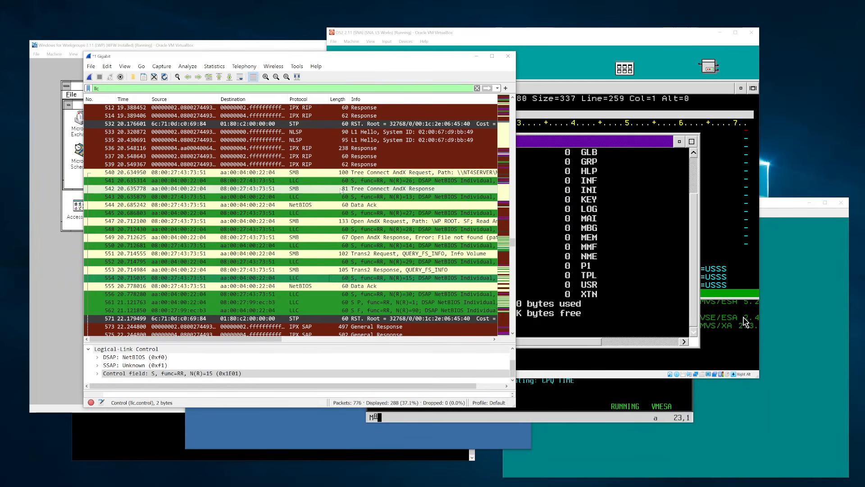
key("Up")
key("Up")
key("Up")
key("Up")
key("Up")
key("Up")
key("Up")
key("Up")
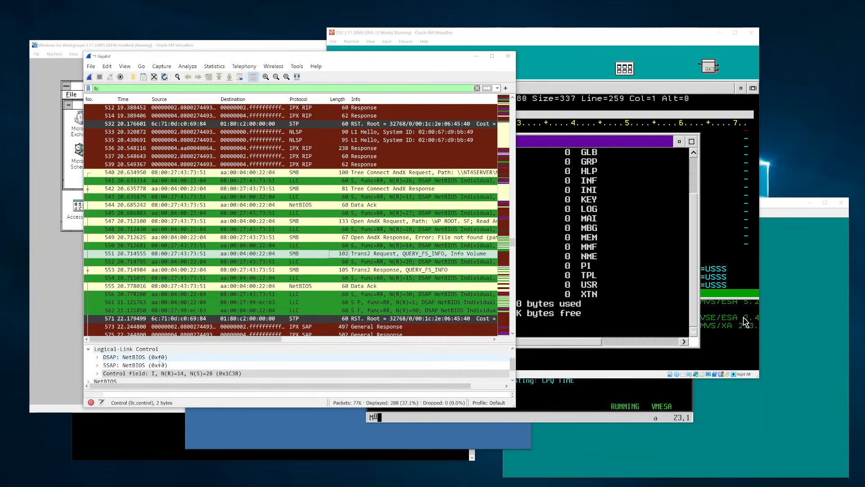
scroll(257, 241, "down", 6)
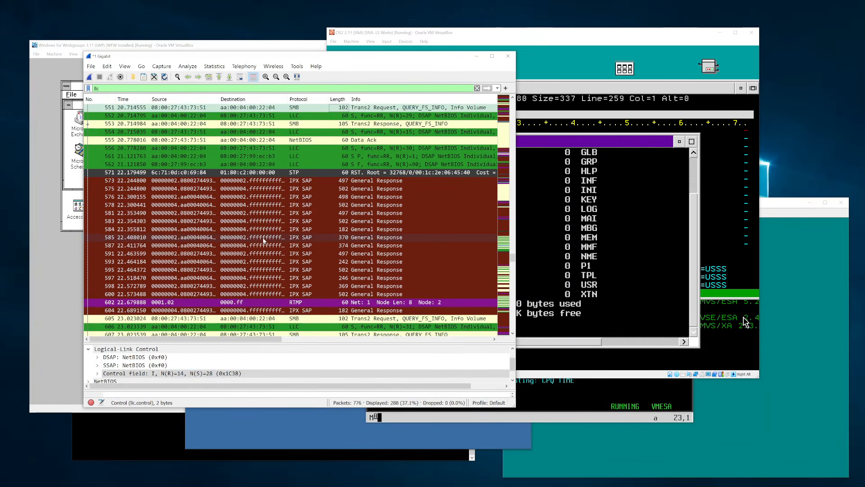
scroll(284, 242, "down", 5)
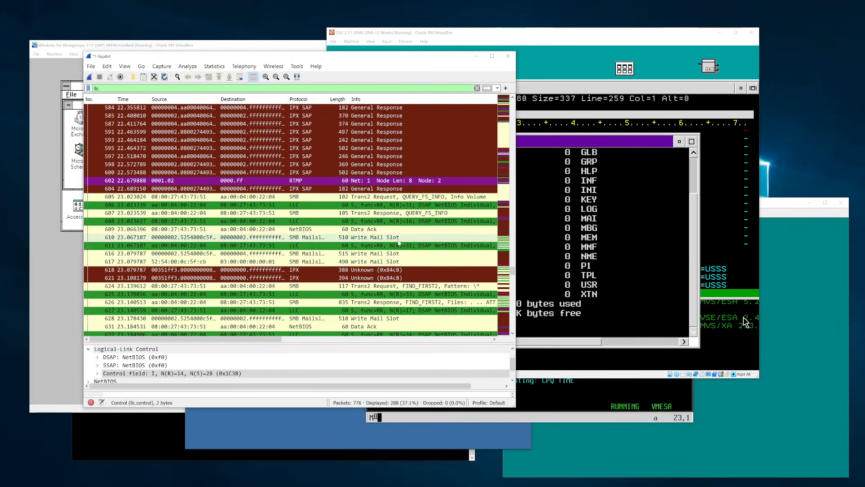
scroll(377, 274, "down", 10)
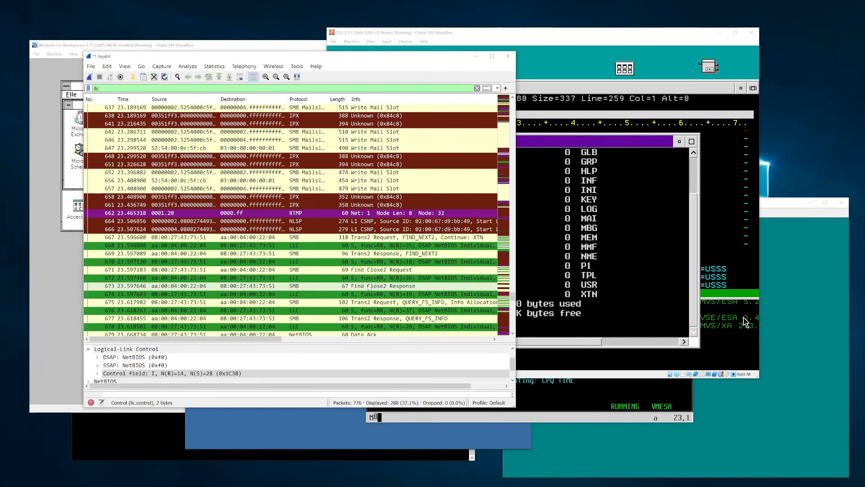
scroll(369, 288, "down", 10)
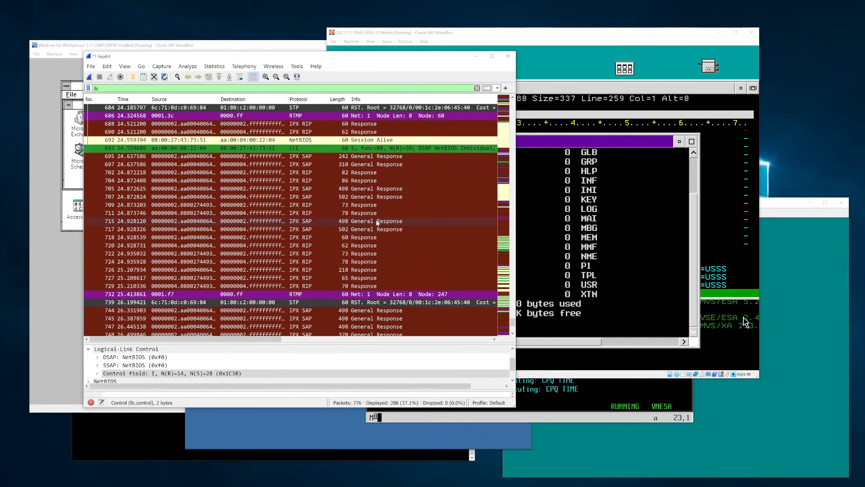
scroll(377, 222, "down", 2)
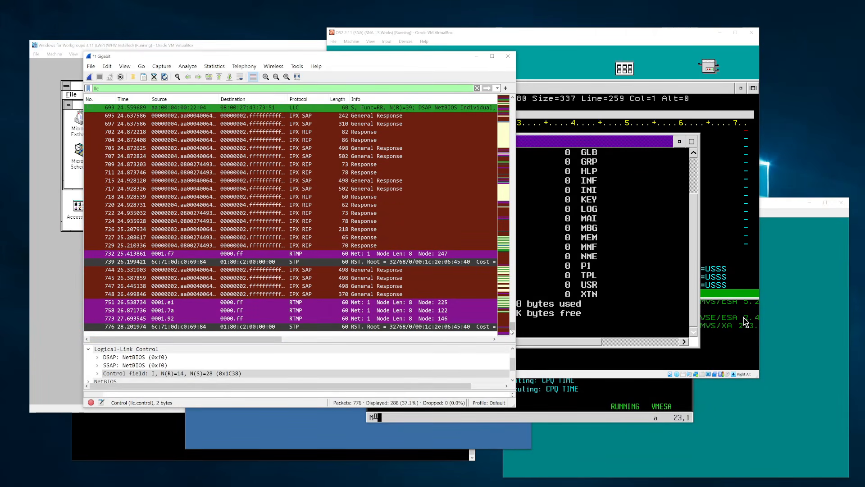
left_click_drag(512, 328, 512, 99)
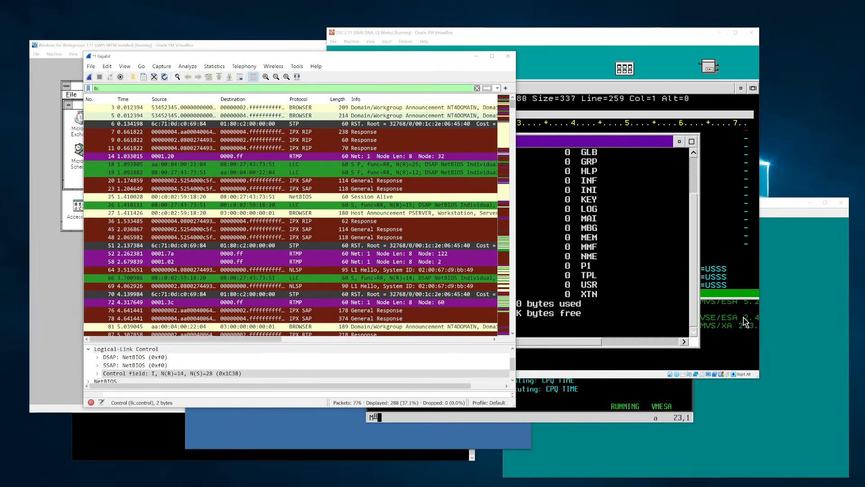
left_click(89, 78)
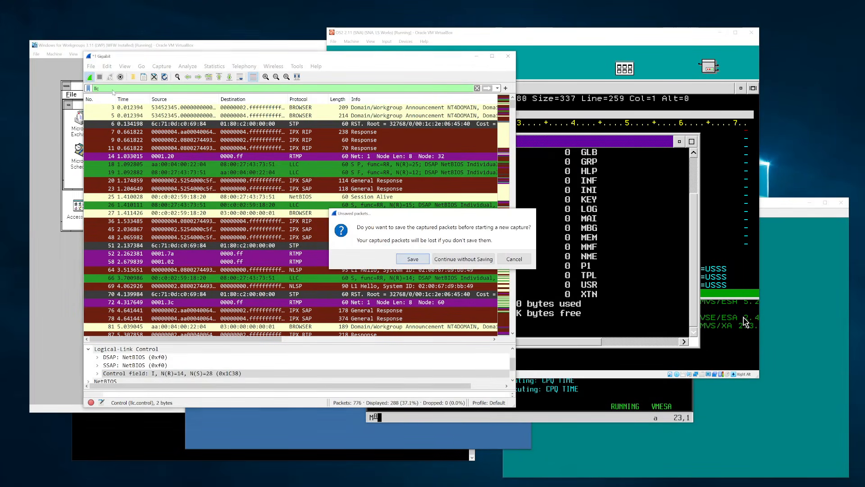
- Start the new capture without saving old packets and generate traffic from the OS/2 3270 session
key("Return")
key("Escape")
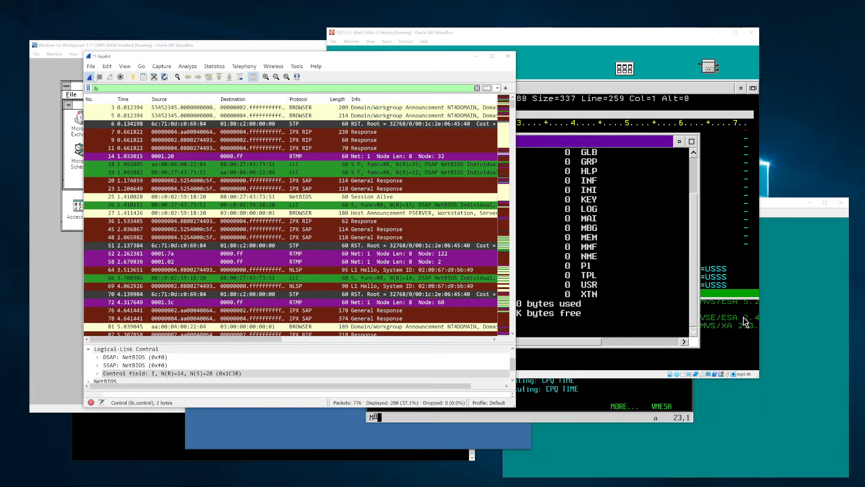
left_click(90, 77)
key("Tab")
key("Return")
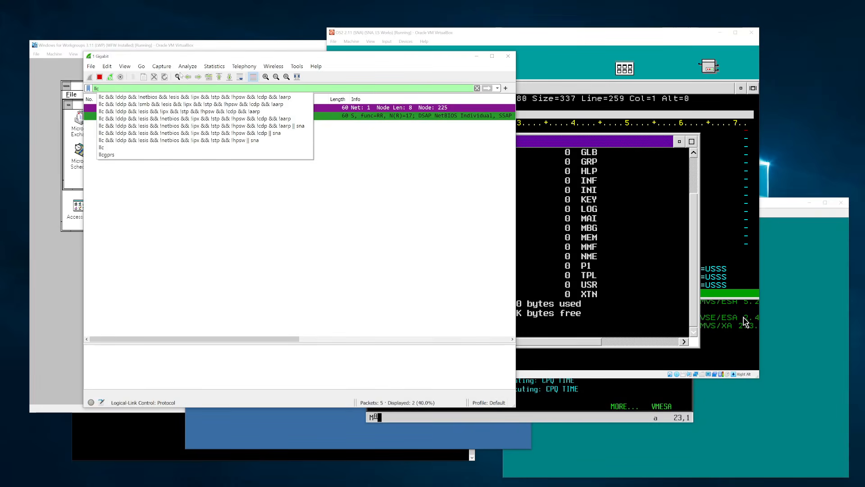
left_click(530, 38)
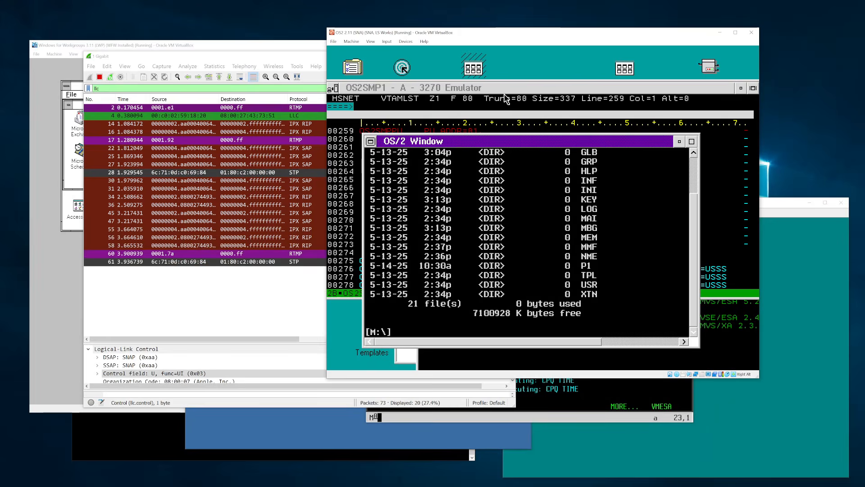
left_click(507, 99)
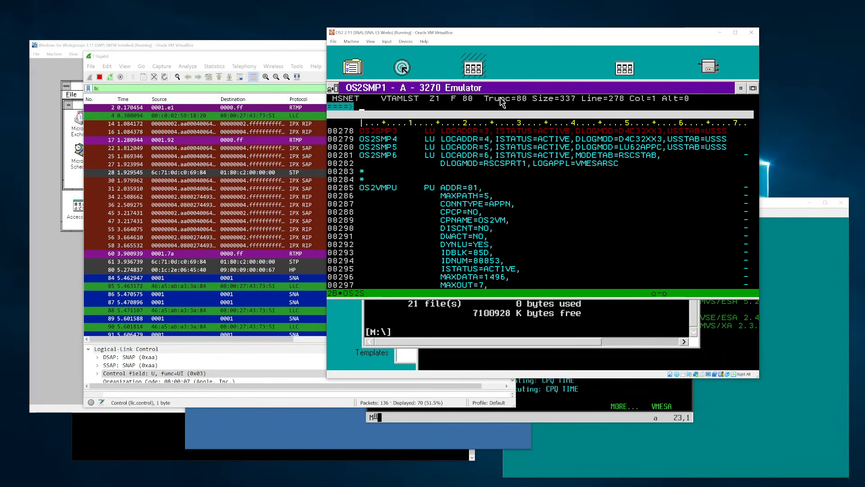
- Stop the capture and examine the SSAP field of SNA packet 84
left_click(247, 57)
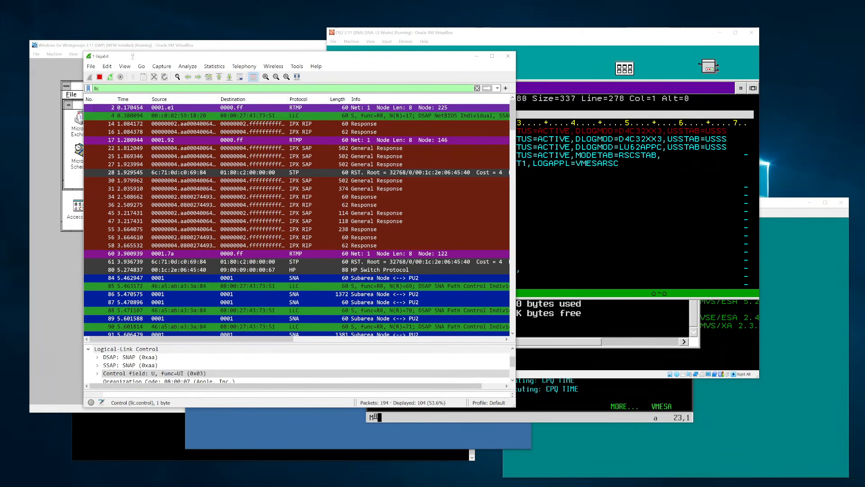
left_click(100, 77)
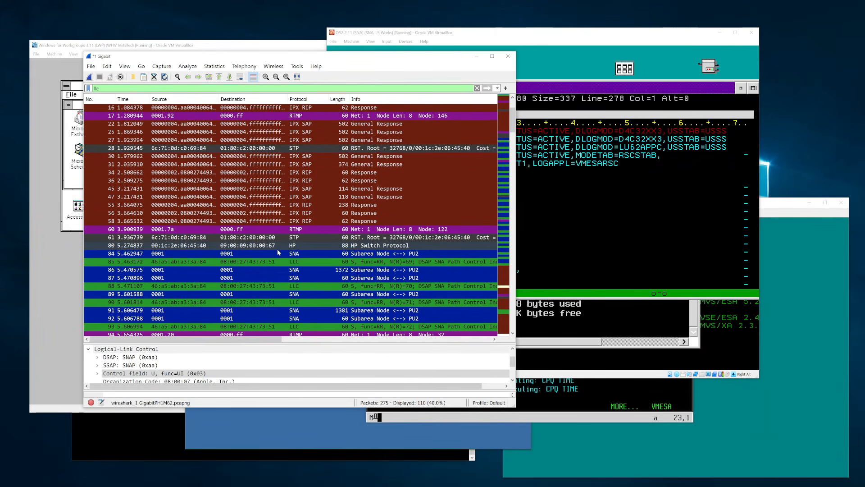
left_click(277, 250)
left_click(198, 365)
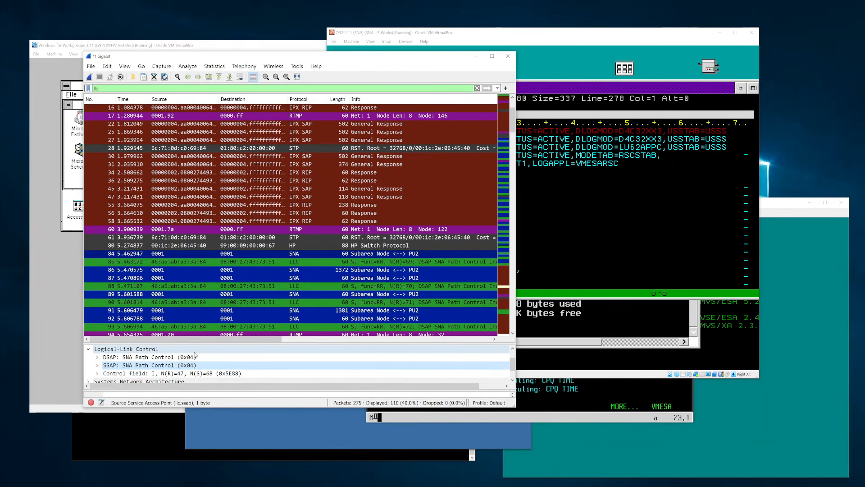
scroll(257, 264, "down", 9)
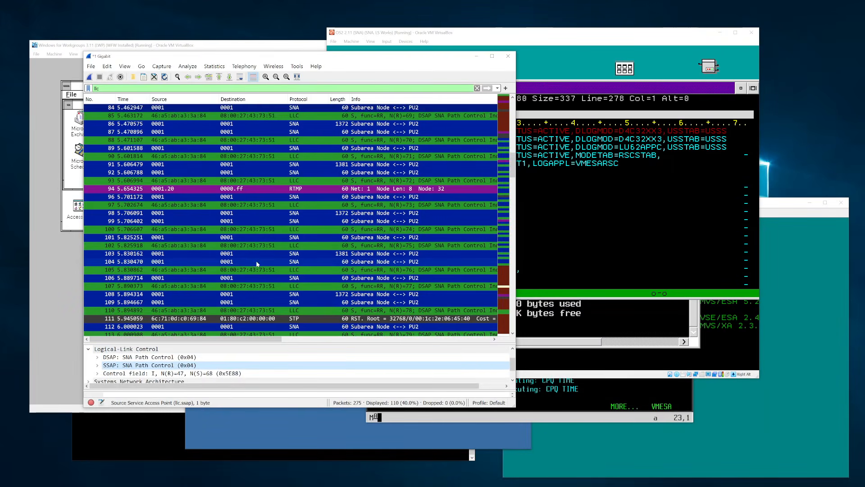
scroll(257, 264, "up", 7)
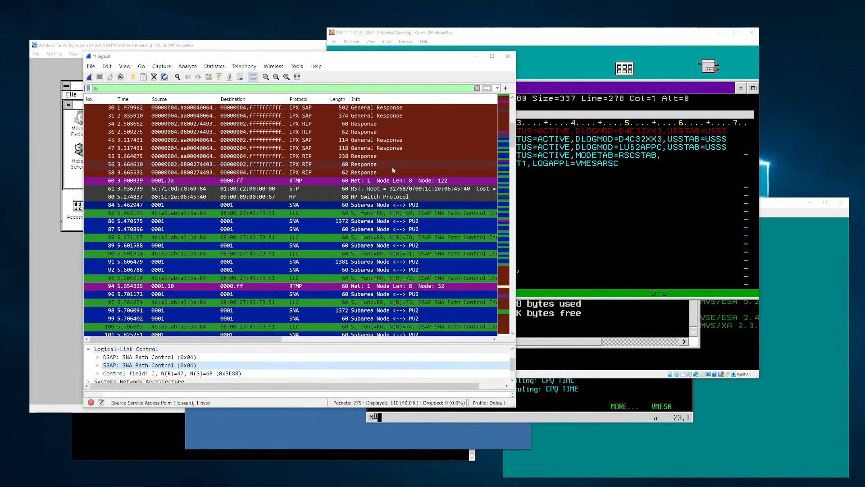
left_click(545, 30)
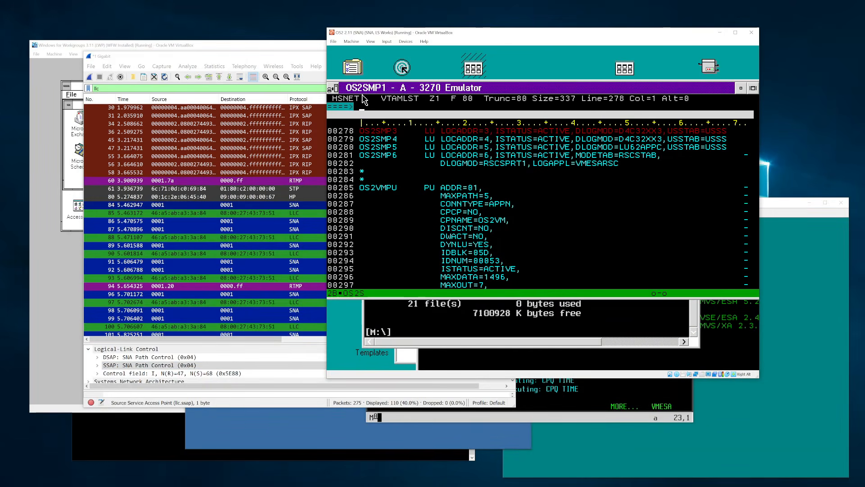
- Page the VTAM listing to the OS2SMP LU definitions and mark OS2SMP5 and OS2SMP6 on lines 00280–00281
key("F7")
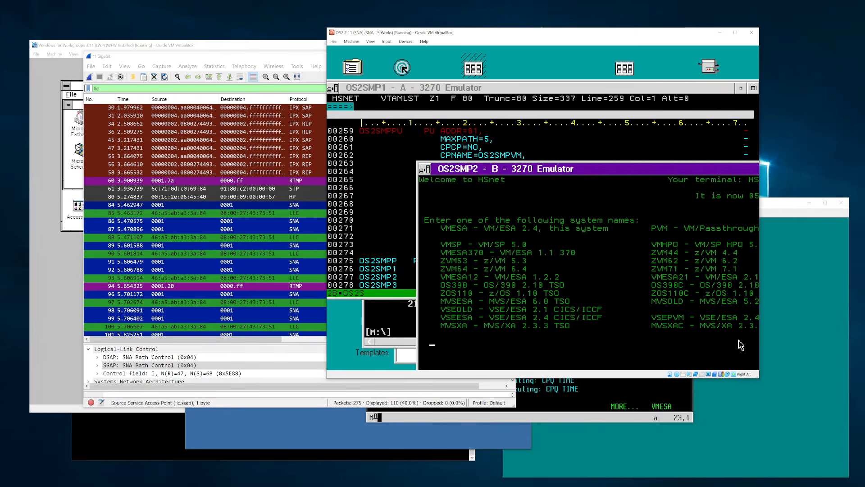
left_click(457, 96)
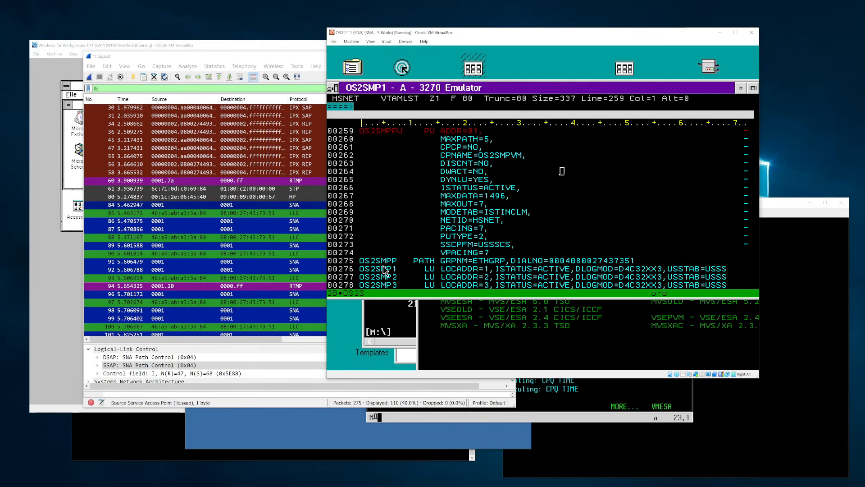
key("F8")
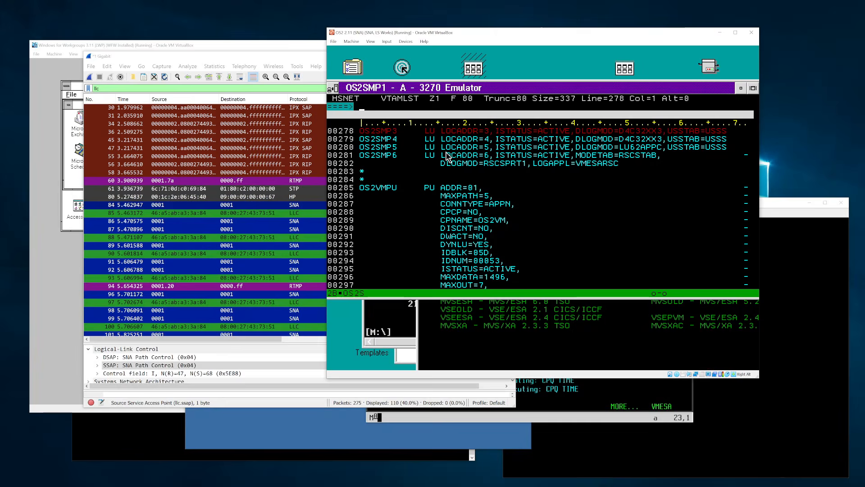
left_click_drag(728, 144, 424, 151)
left_click(586, 150)
left_click_drag(360, 154, 705, 158)
left_click(637, 177)
left_click(409, 144)
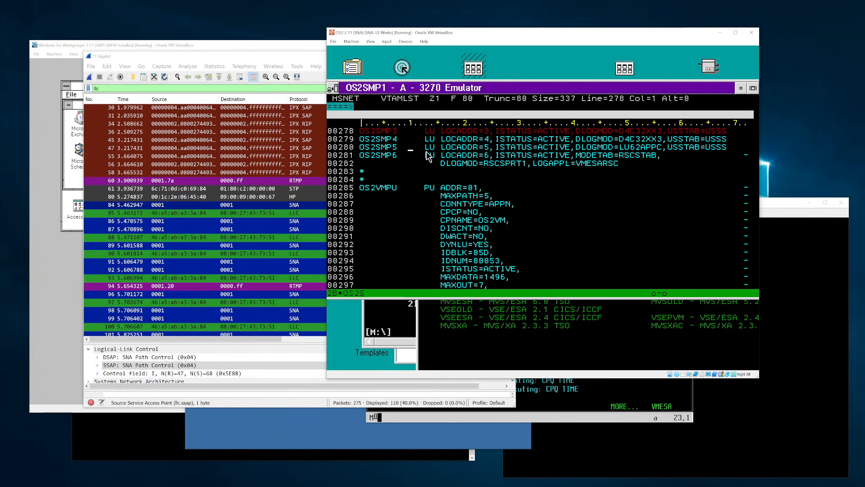
left_click(475, 156)
- Select the OS2SMP6 printer session in Emulator Print Control
left_click(413, 361)
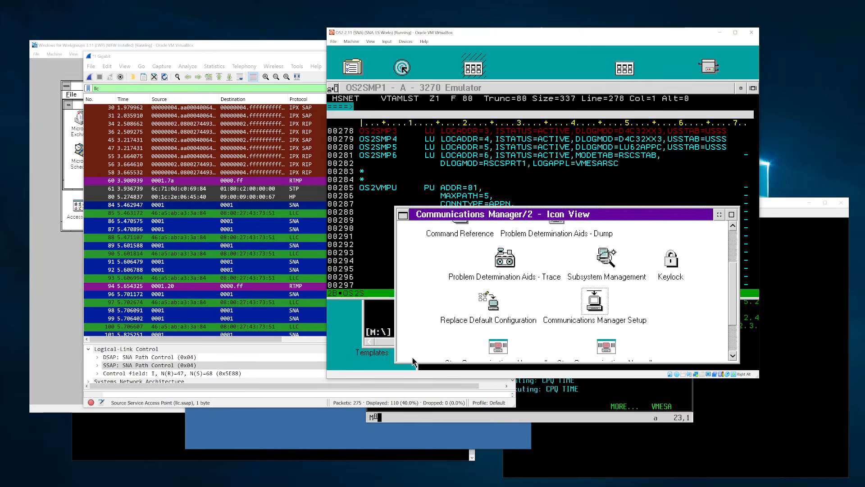
key("alt+Tab")
key("alt+Tab")
key("alt+Tab")
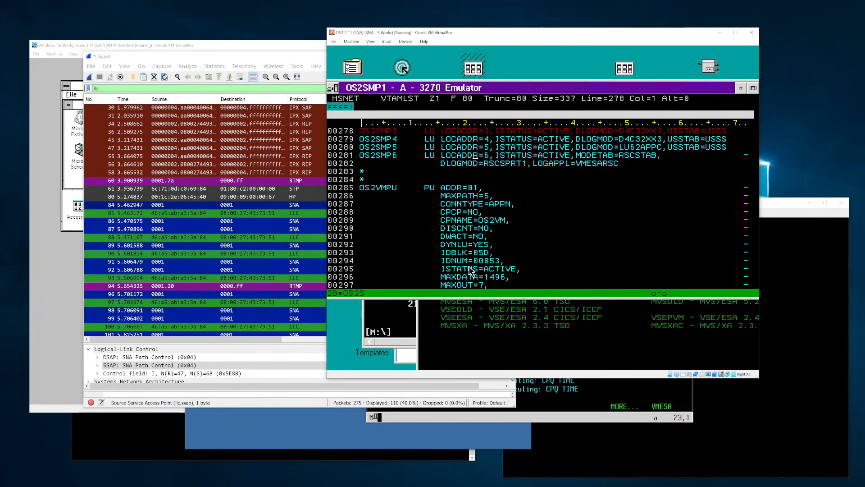
key("alt+Tab")
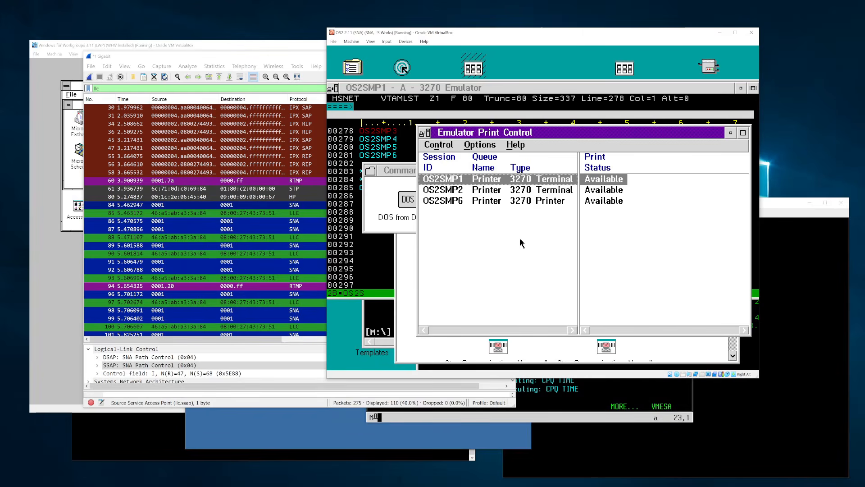
left_click(437, 201)
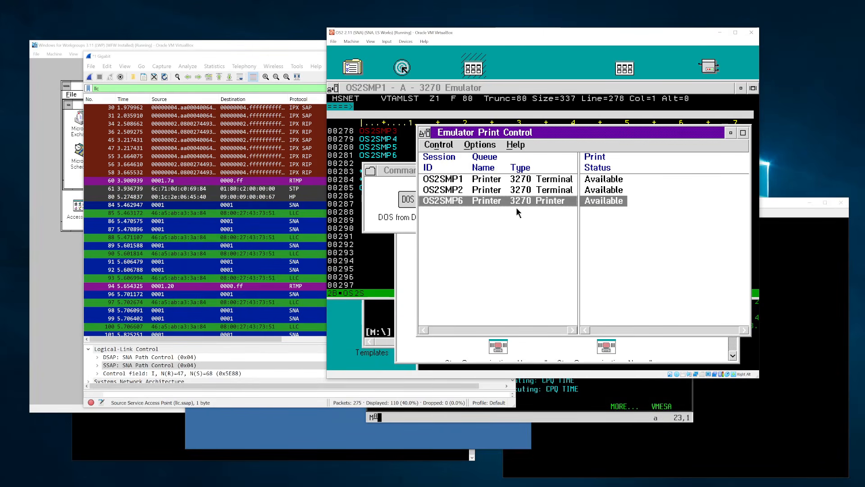
- Point out OS2SMP6's RSCSTAB mode table, RSCSPRT1 logmode and VMESARSC application in the VTAM definition
left_click(481, 88)
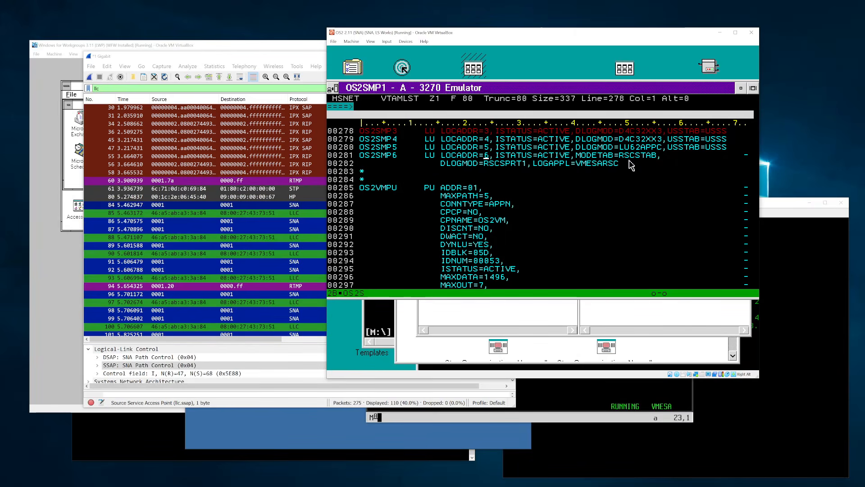
left_click(649, 158)
left_click(518, 164)
left_click(590, 165)
- Note the DLOGMOD setting, then run 'rscs q os2smp6' in a cleared Vista TN3270 session
left_click(480, 164)
left_click(618, 389)
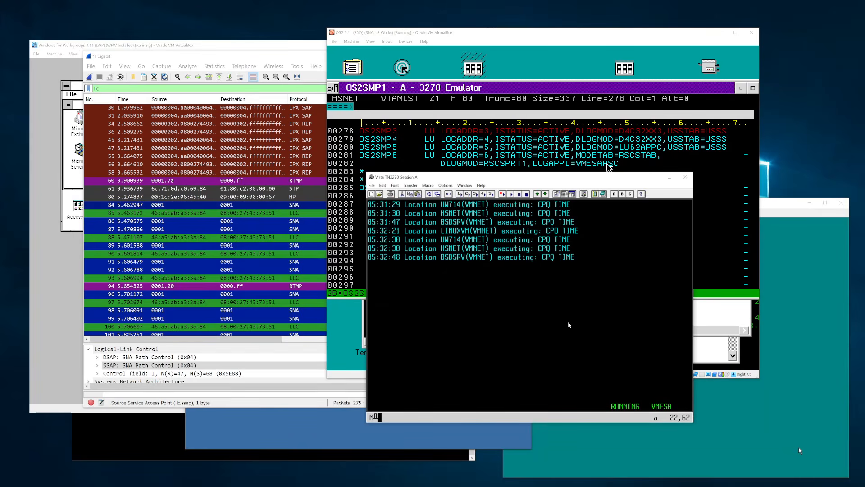
key("Escape")
type("rscs")
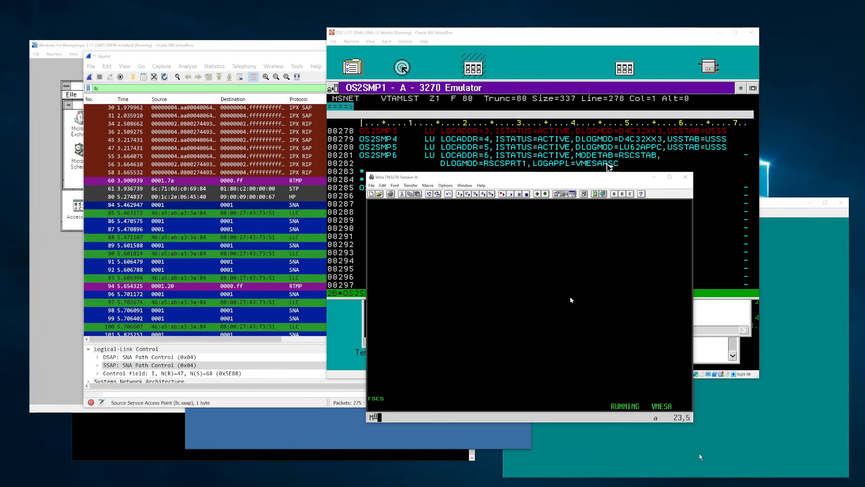
type(" q os2smp6")
key("Return")
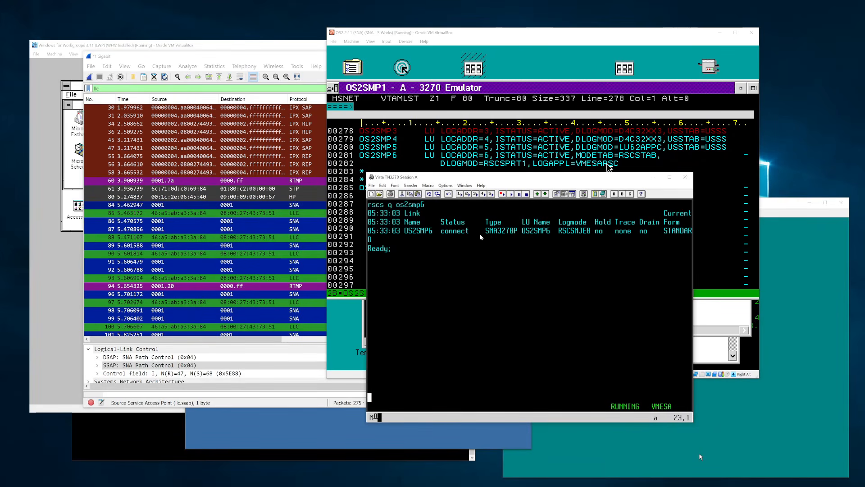
- Mark the SNA3270P link type and RSCSNJE0 logmode in the query output
mouse_move(487, 230)
left_mouse_down()
mouse_move(593, 231)
mouse_move(561, 231)
left_mouse_up()
left_click(535, 230)
left_click(563, 238)
left_click(478, 243)
left_click(609, 168)
left_click(163, 435)
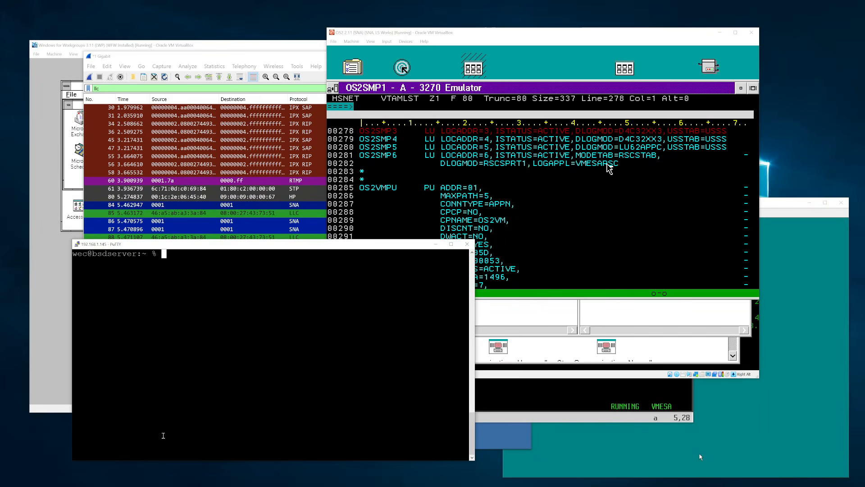
key("alt+Tab")
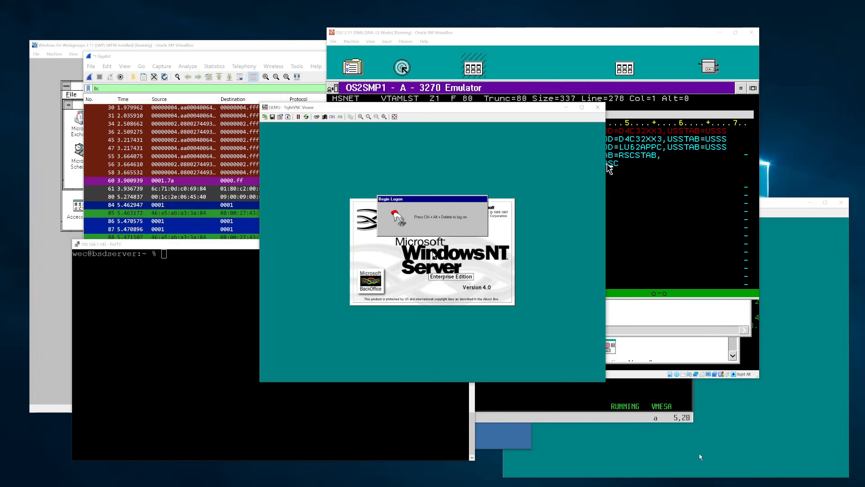
key("alt+Tab")
key("super+Down")
key("alt+Tab")
key("alt+Tab")
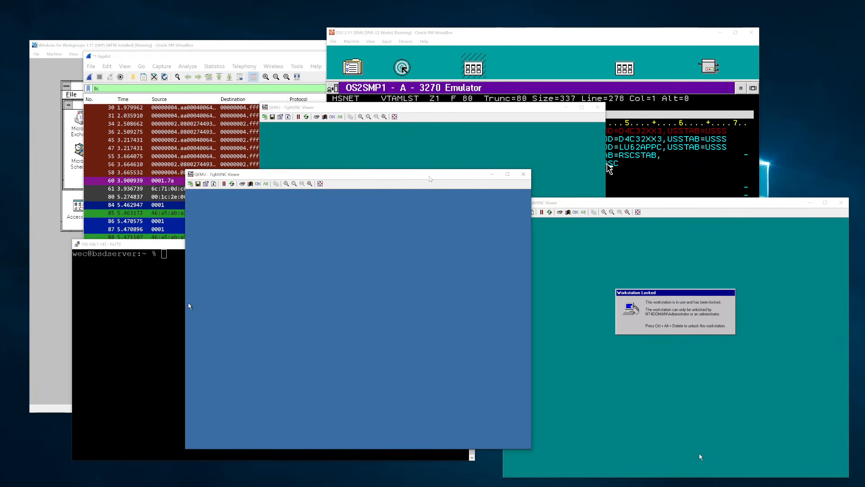
left_click(500, 132)
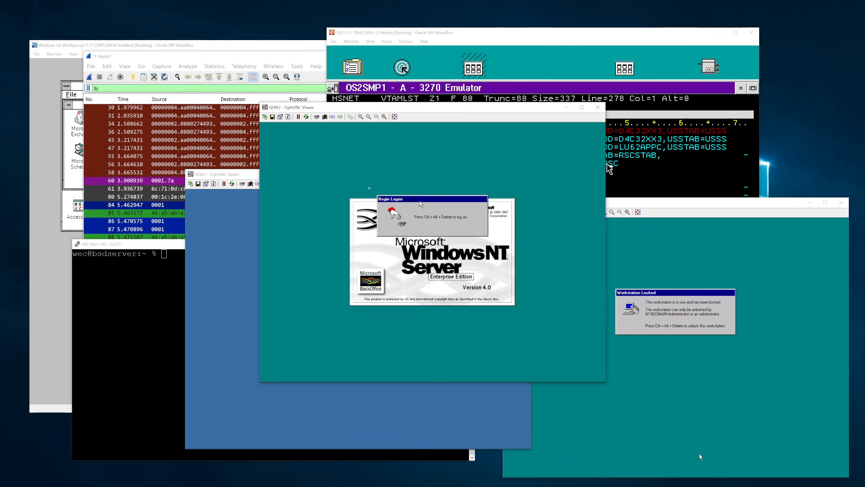
left_click(609, 169)
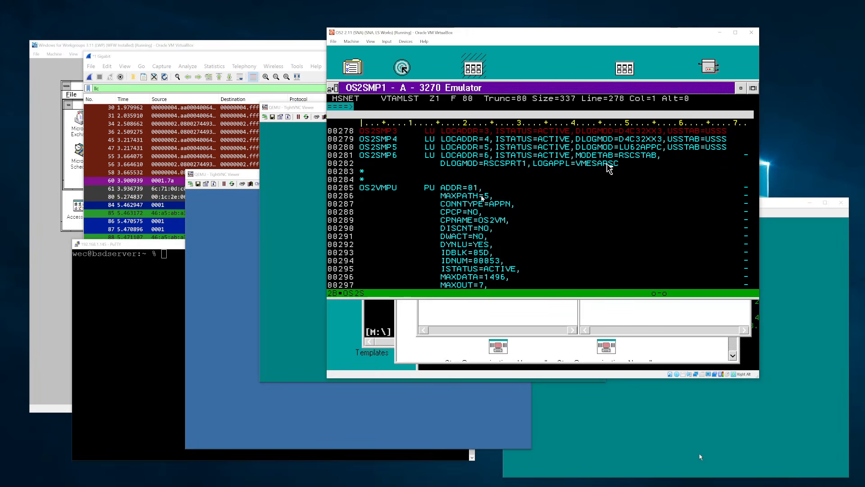
- Switch the OS/2 prompt to drive C and list nt4entsrv's shares with 'net view \\nt4entsrv'
double_click(376, 321)
type("c")
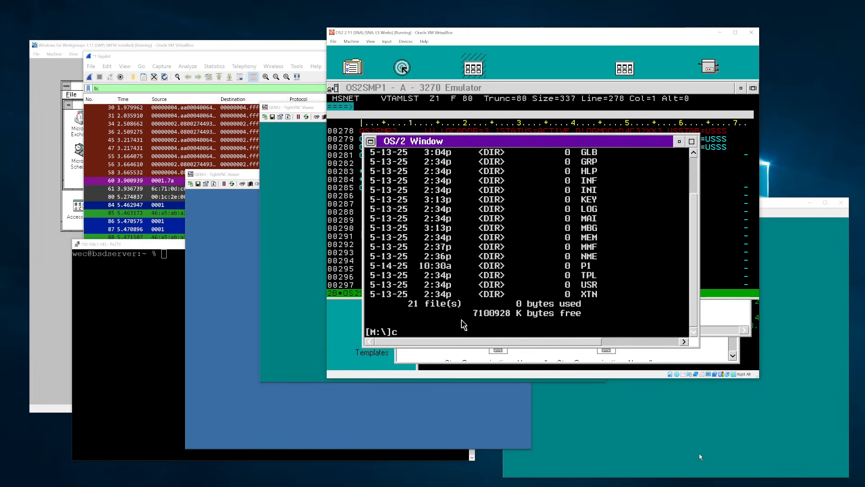
type(":")
key("Return")
type("net view \\\\nt4e")
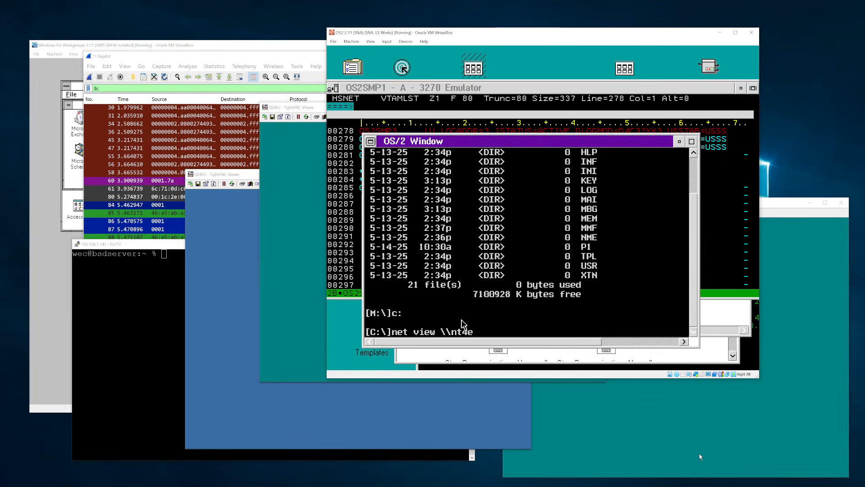
type("ntsrv")
key("Return")
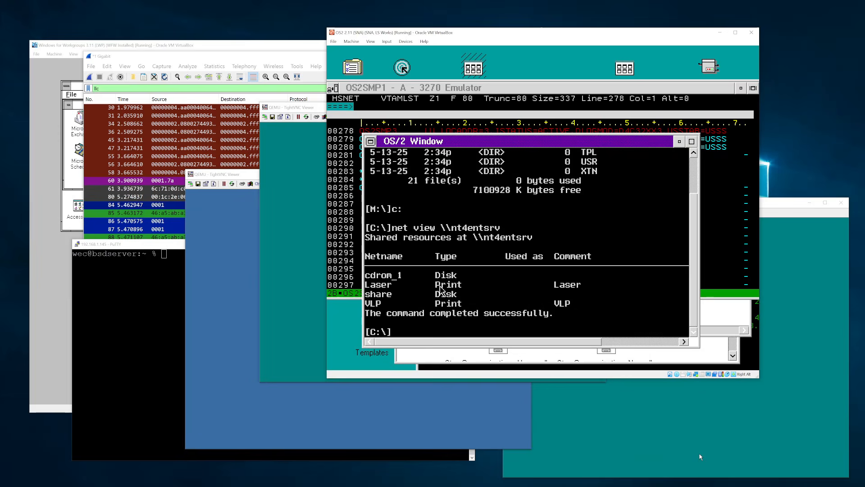
- Map LPT3 to \\nt4entsrv\laser with net use, correcting typos along the way
type("net use lpt3: \\nt4entserv")
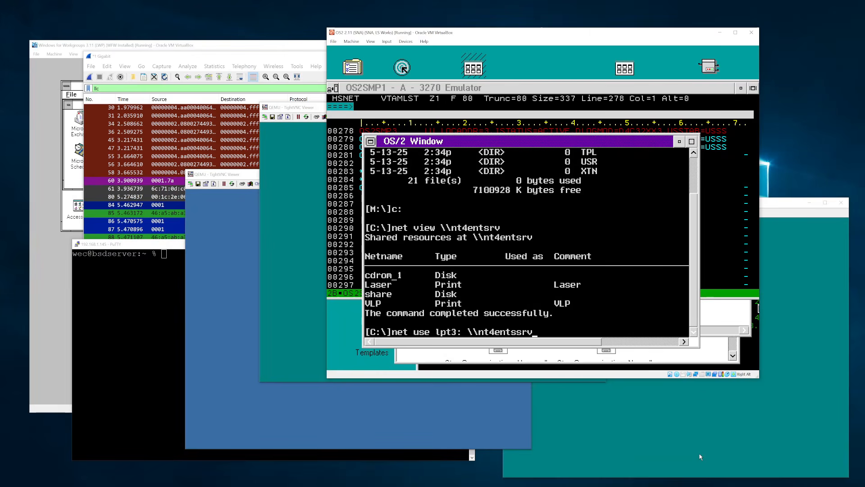
key("BackSpace")
key("BackSpace")
key("BackSpace")
type("rv\\laser")
key("Return")
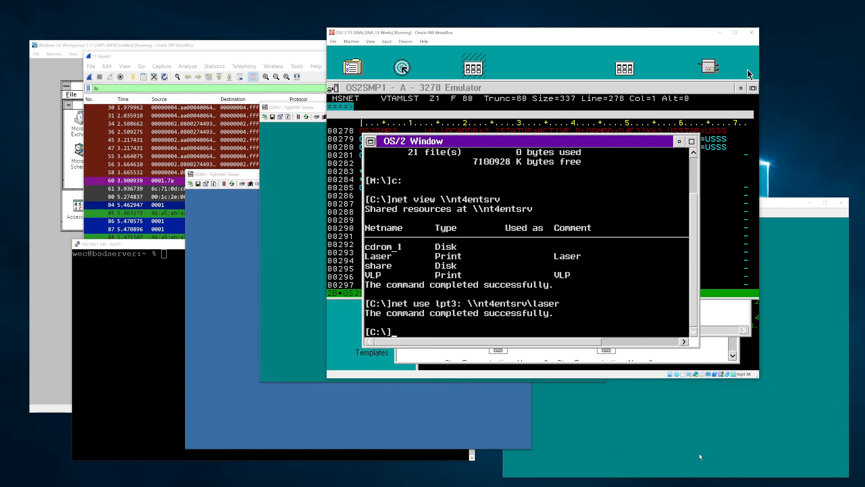
- Check which output port the desktop printer object uses in its settings notebook
left_click(709, 69)
double_click(708, 69)
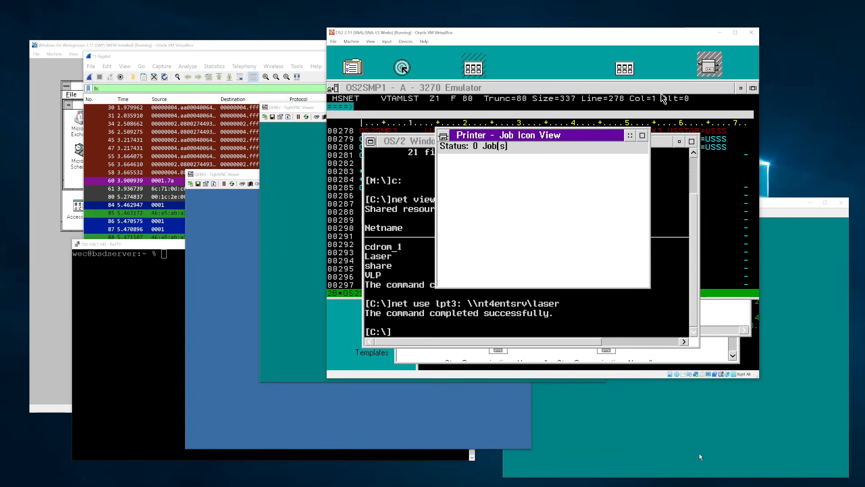
key("alt+F4")
right_click(715, 60)
left_click(691, 52)
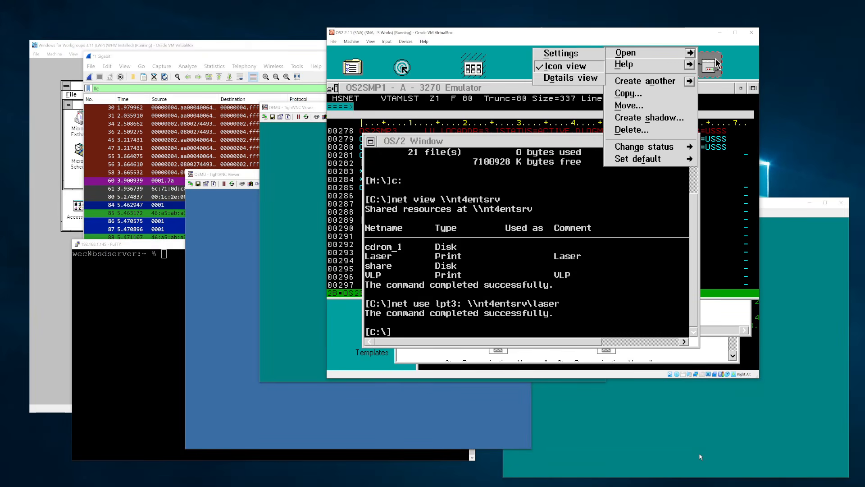
left_click(561, 53)
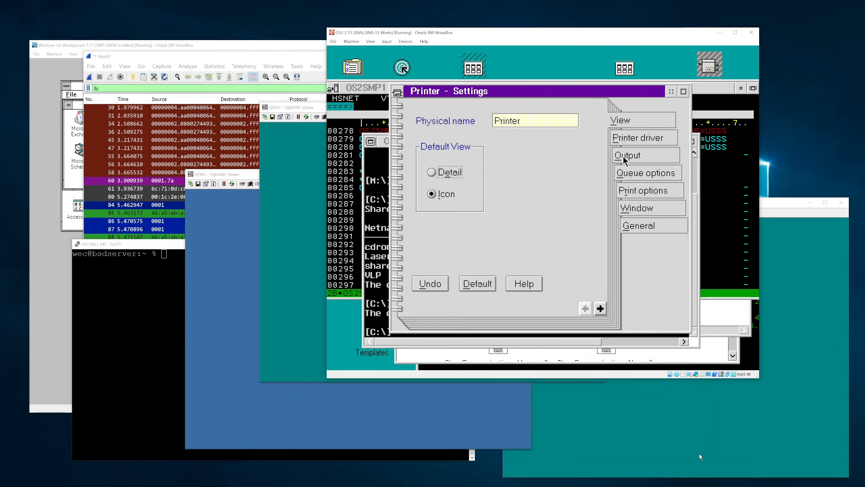
left_click(624, 157)
left_click(397, 92)
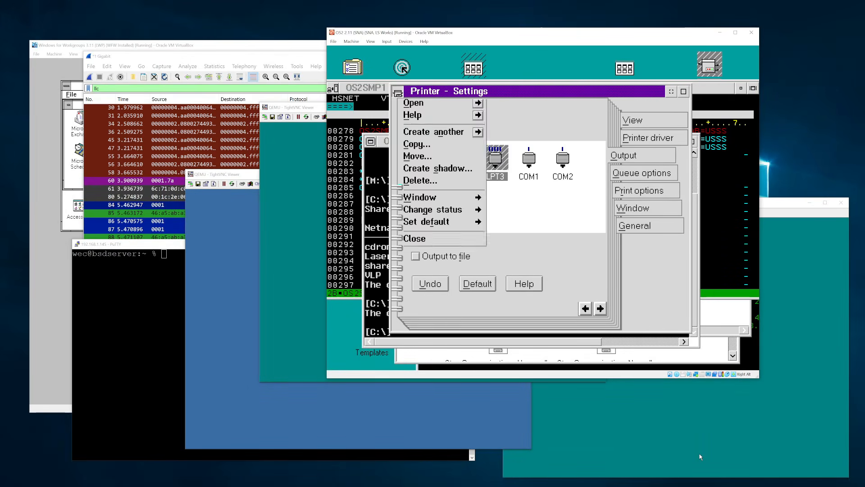
left_click(401, 240)
- Create a Network Printer from Templates on network LS and start a fresh Wireshark capture
double_click(360, 353)
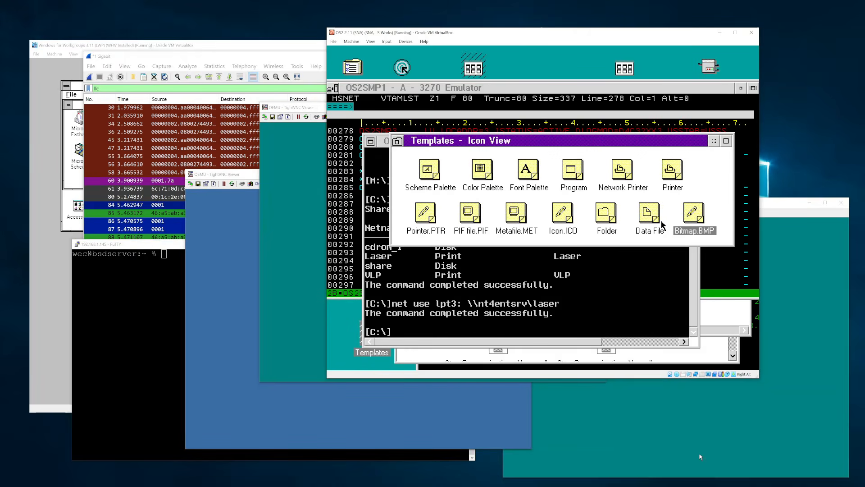
left_click(623, 178)
double_click(624, 178)
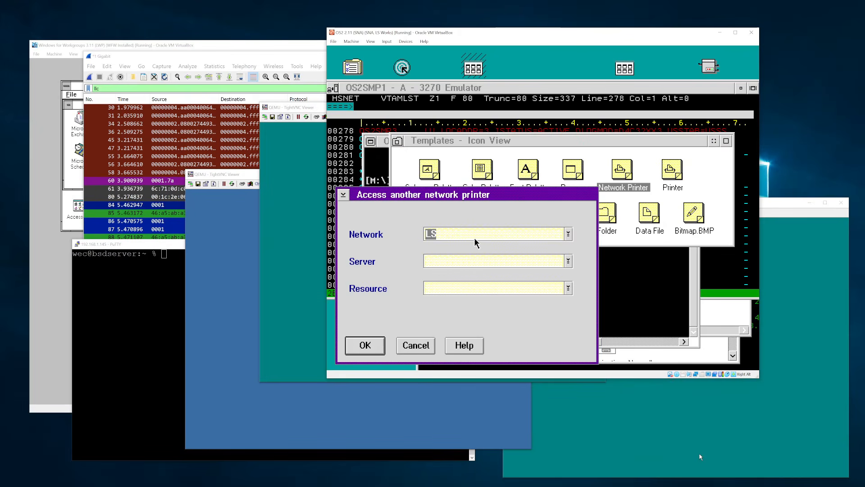
left_click(568, 234)
left_click(499, 246)
left_click(452, 261)
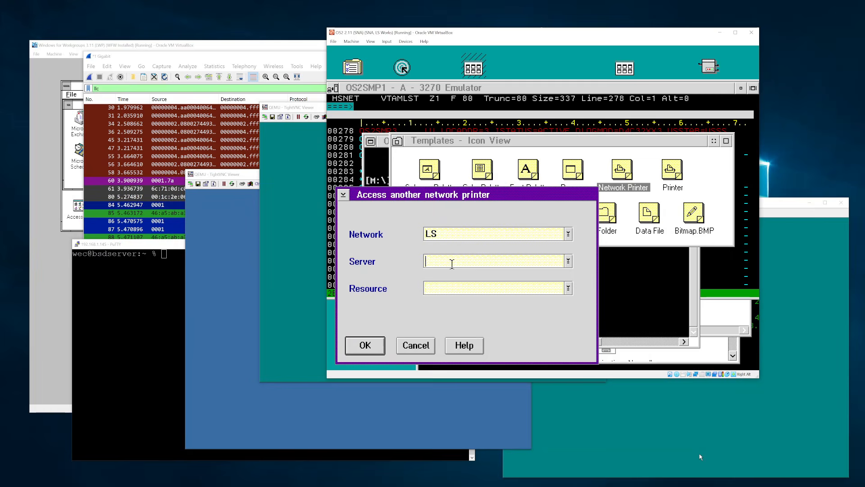
left_click(568, 261)
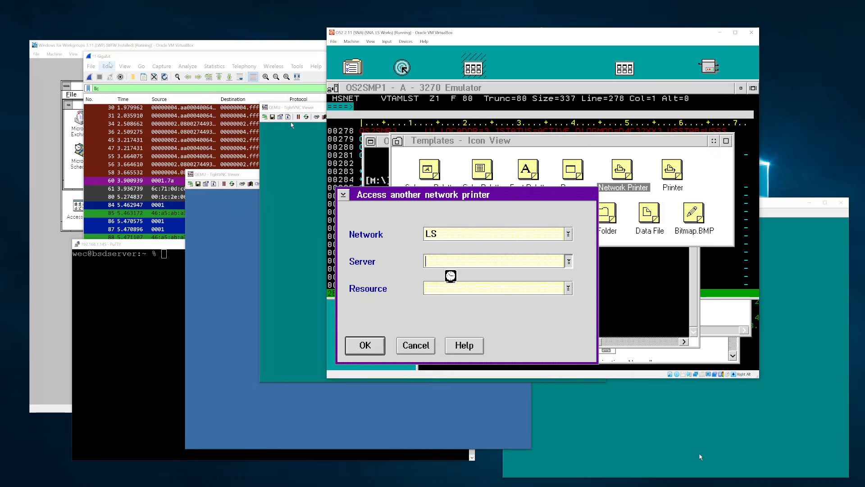
left_click(90, 77)
left_click(462, 259)
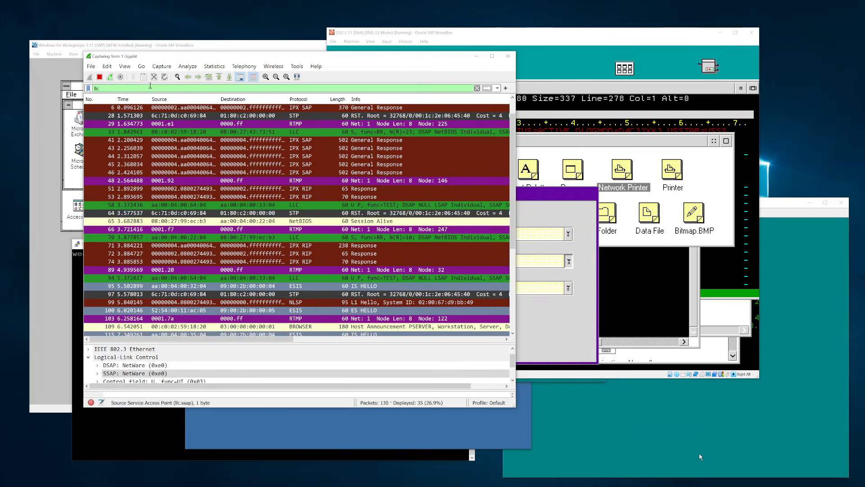
- Stop the Wireshark capture and minimize its window
left_click(99, 77)
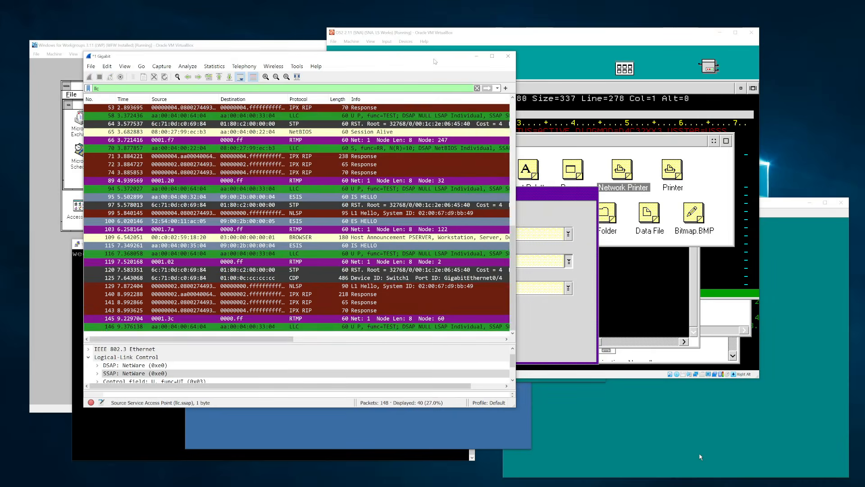
left_click(476, 56)
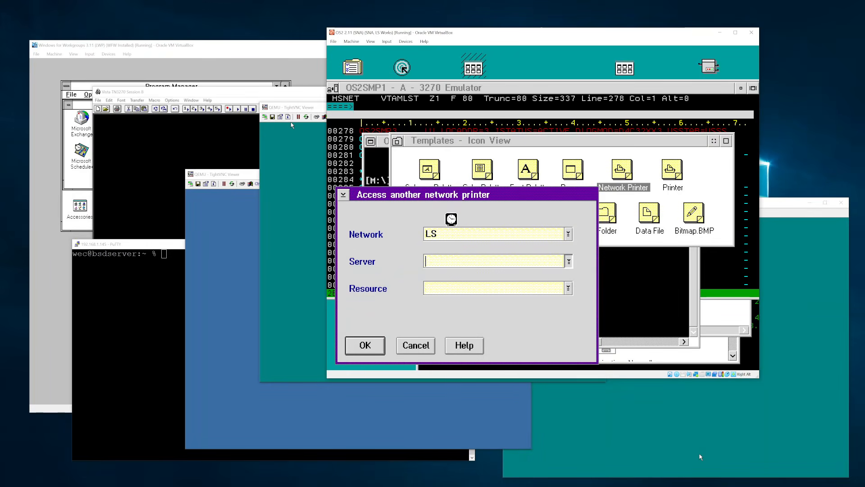
- Replace the Server entry *WIN2000DOMAIN with \\nt4entsrv, set Resource to laser and submit
left_click(451, 219)
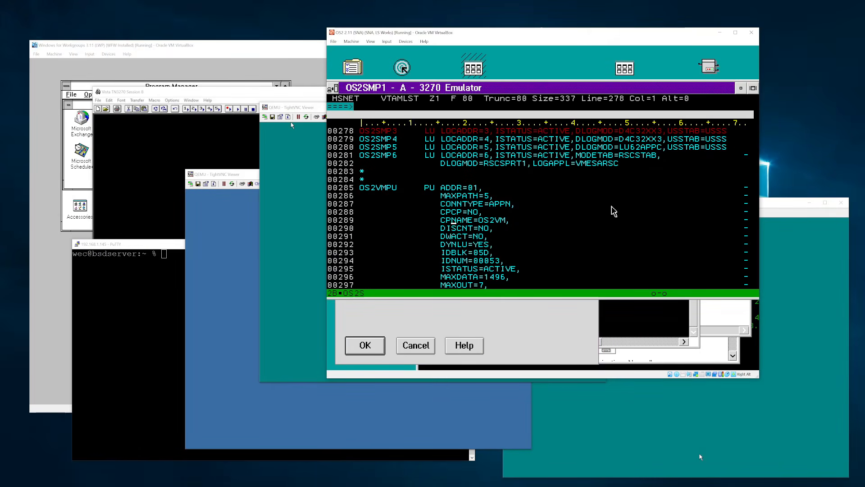
left_click(537, 324)
left_click(529, 263)
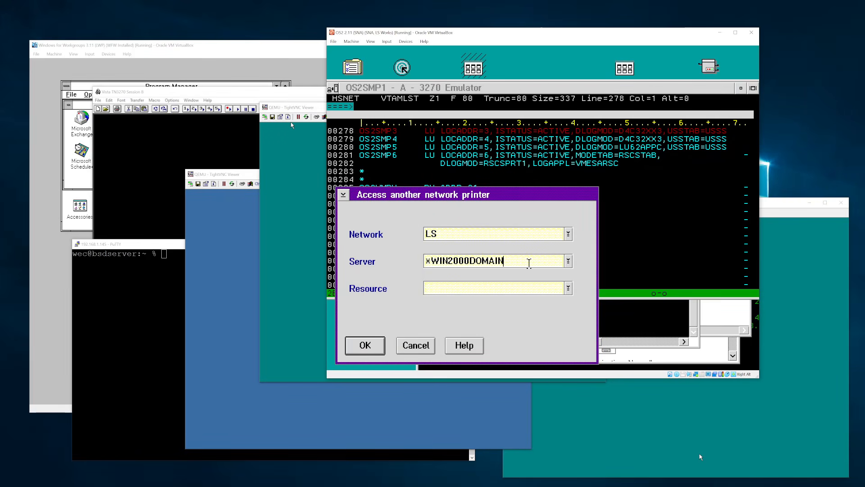
left_click_drag(529, 263, 424, 263)
type("\\\\")
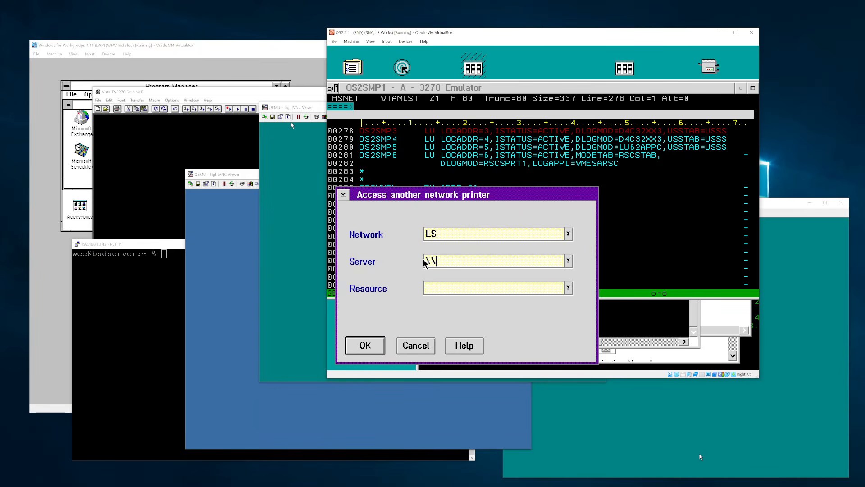
type("nt4entsrv")
key("Tab")
type("laser")
key("Return")
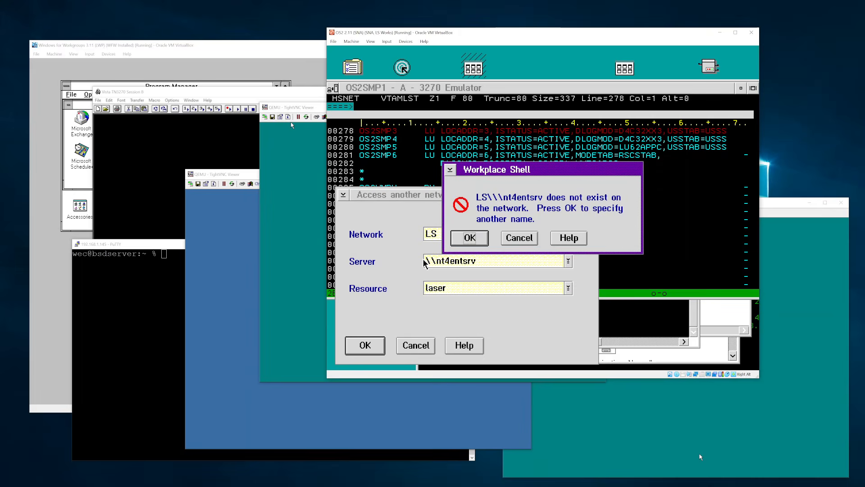
- Dismiss the server-not-found error and resubmit with the server name minus backslashes
left_click(472, 237)
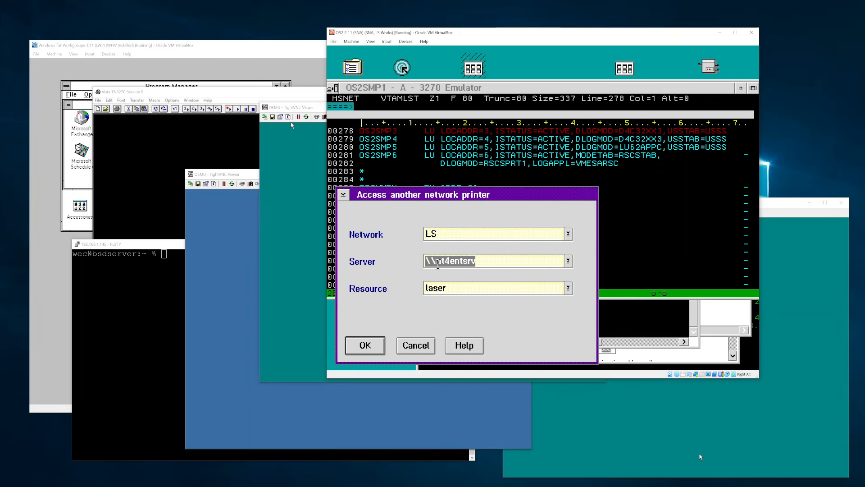
left_click(436, 264)
key("BackSpace")
key("BackSpace")
key("Return")
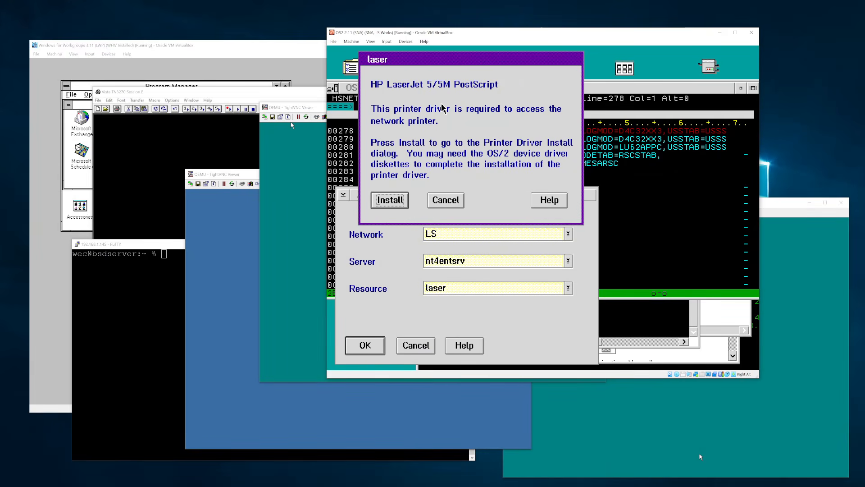
- Install the Generic PostScript Printer driver from the OS/2 driver list, keeping existing files
left_click(389, 199)
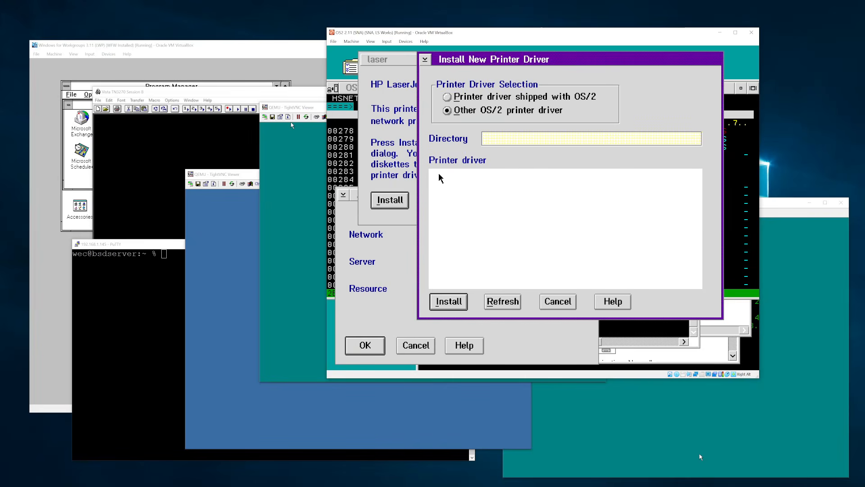
left_click(494, 101)
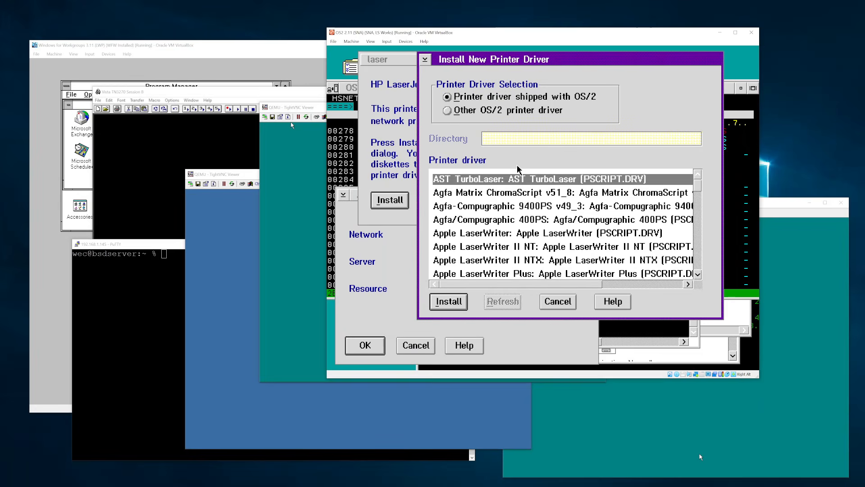
left_click(504, 234)
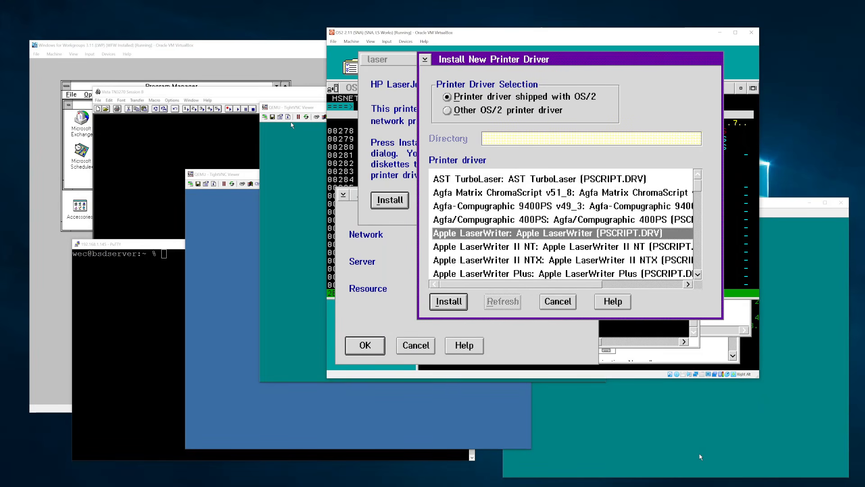
key("g")
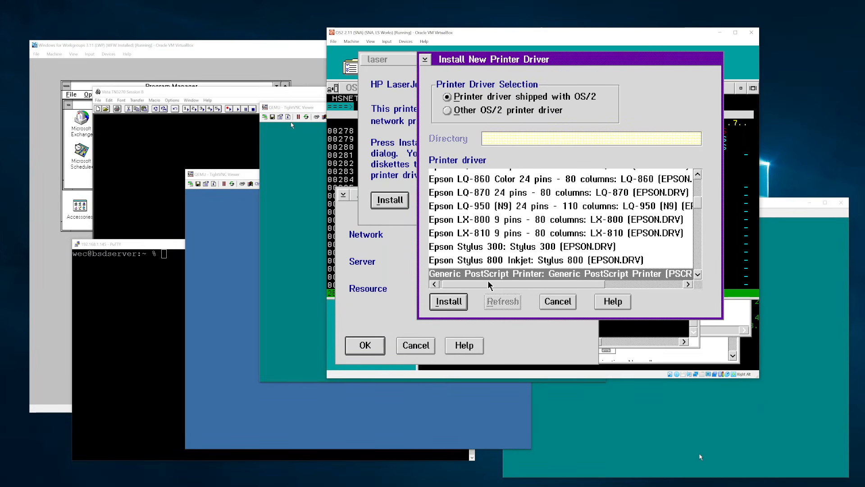
left_click(440, 295)
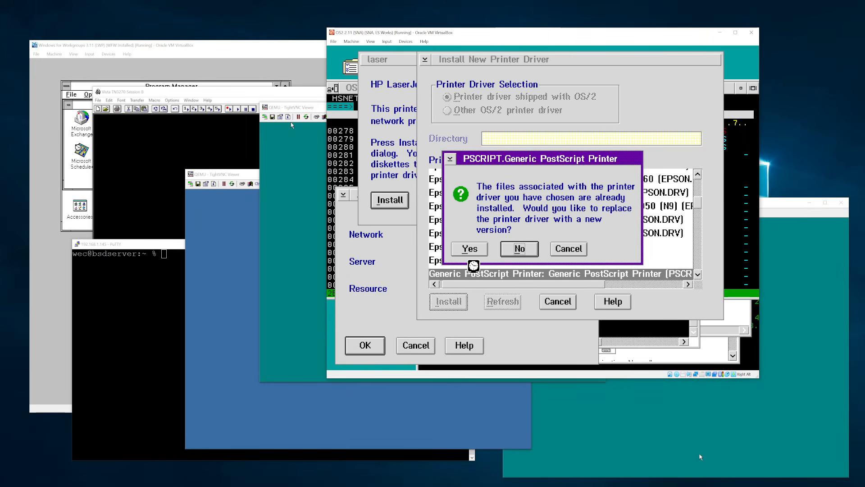
left_click(519, 248)
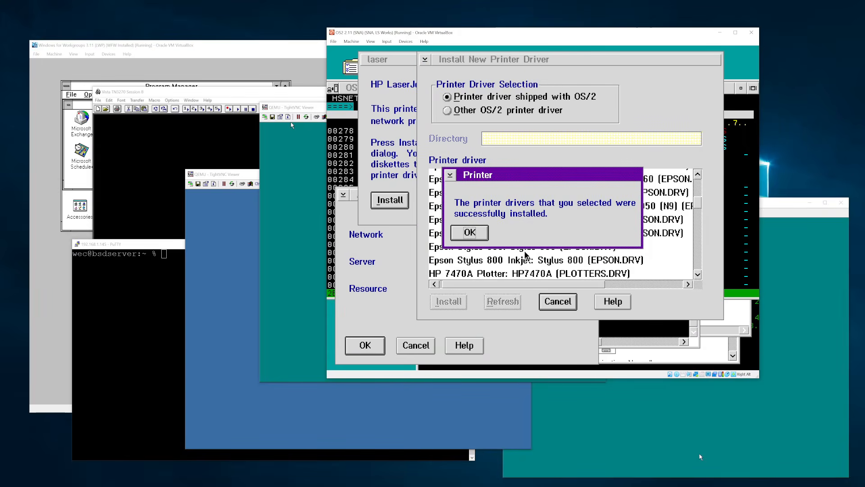
left_click(469, 233)
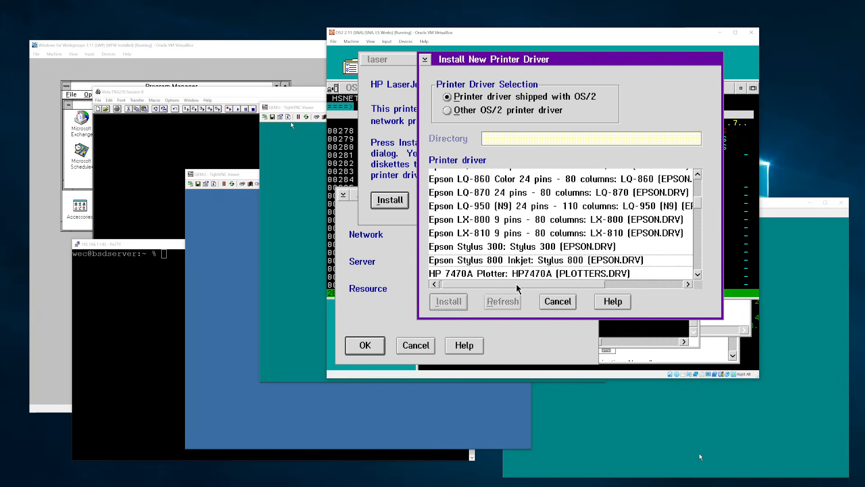
left_click(555, 300)
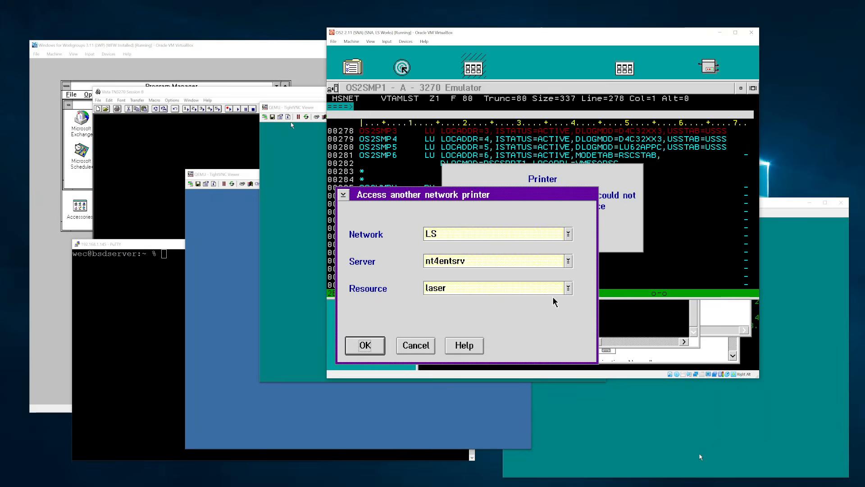
- Try creating the LS\nt4entsrv\laser printer object, dismiss the errors, and raise the command window
left_click(417, 345)
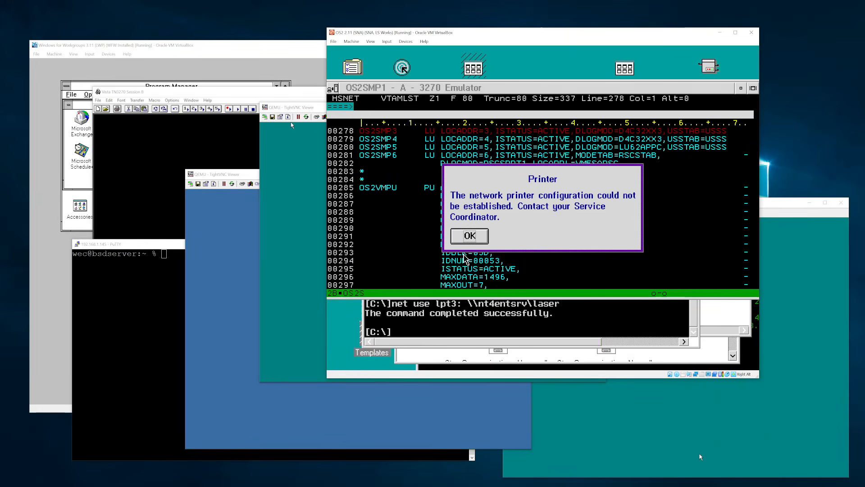
left_click(471, 237)
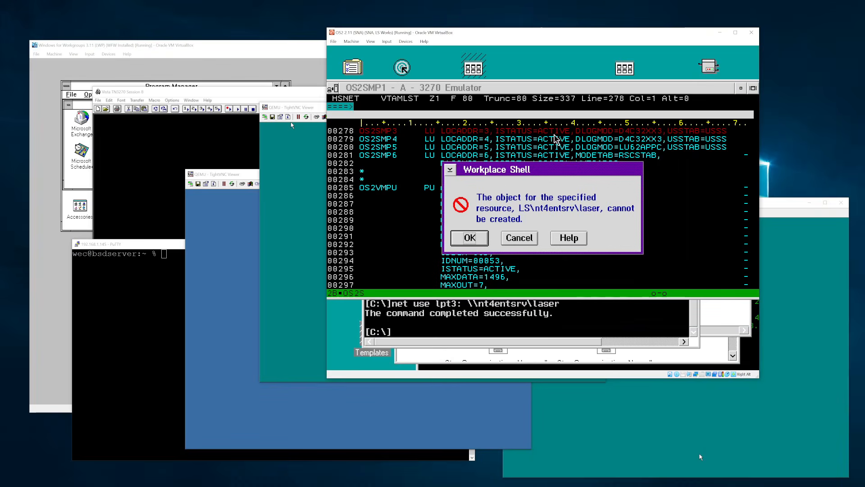
left_click(513, 236)
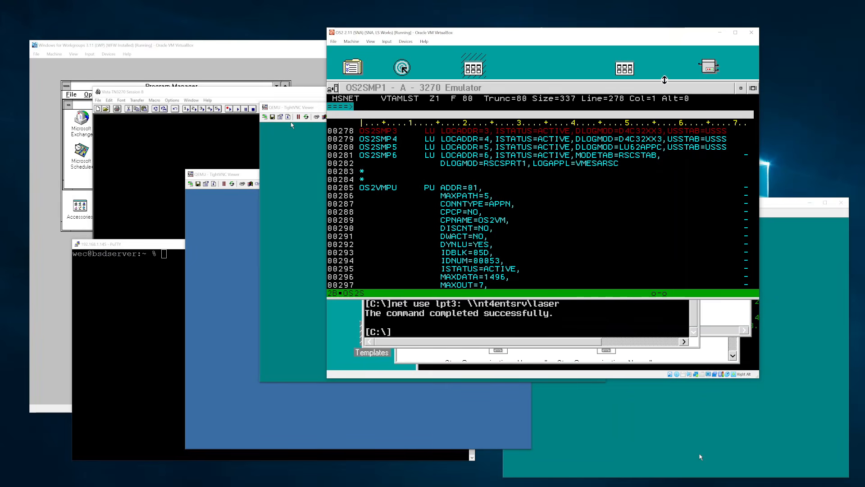
left_click(713, 74)
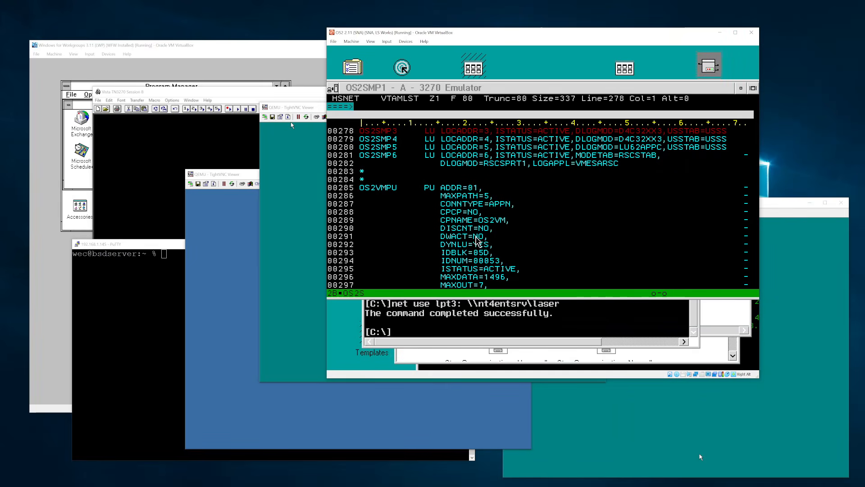
left_click(600, 319)
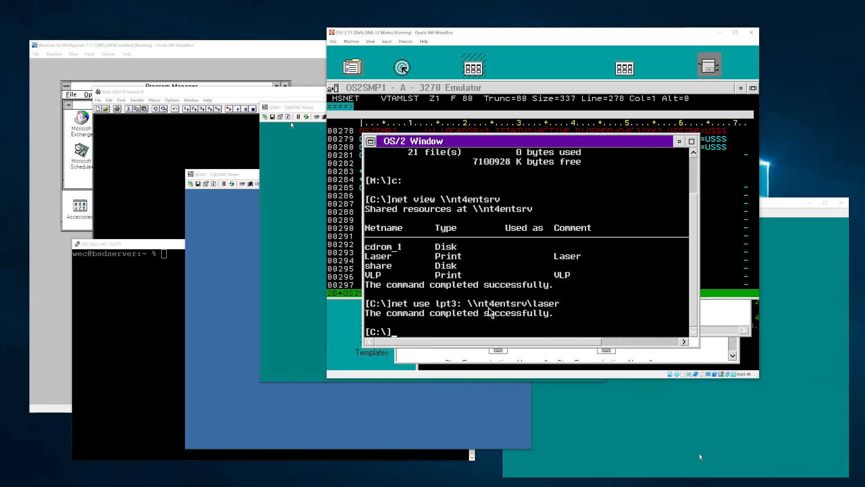
- Check the printer's job queue is empty, close it, and raise the 3270 VTAMLST session
double_click(710, 66)
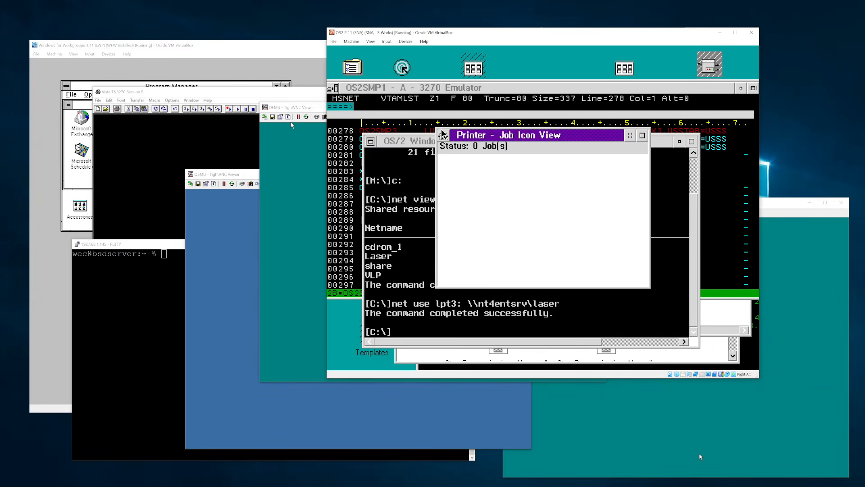
double_click(444, 136)
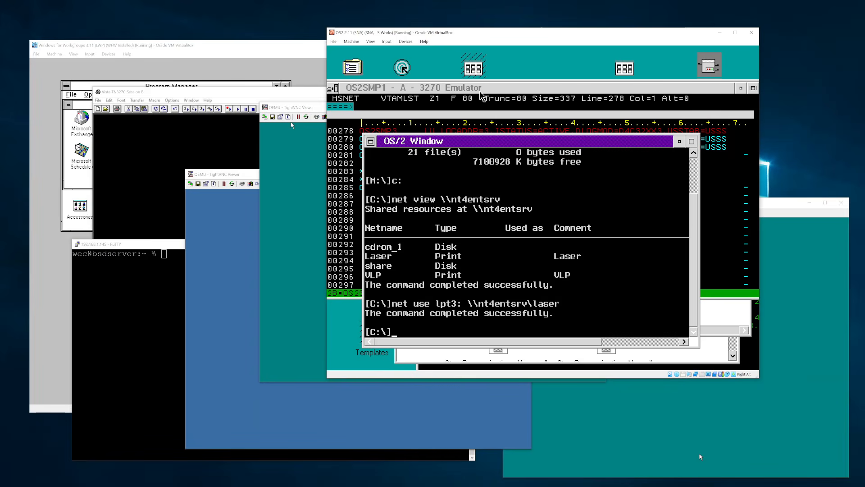
left_click(480, 92)
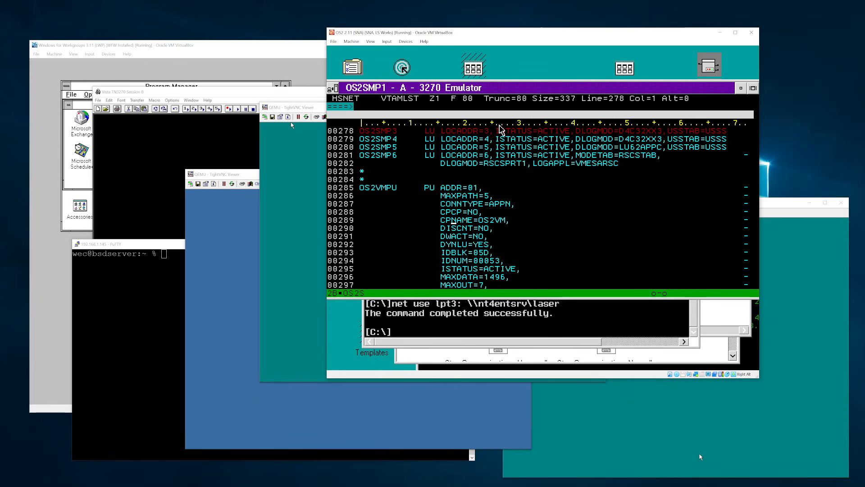
- Discard the HSNET VTAMLST edits with QQUIT, then start OfficeVision/VM with office
key("F11")
key("F11")
key("F11")
key("F11")
key("F3")
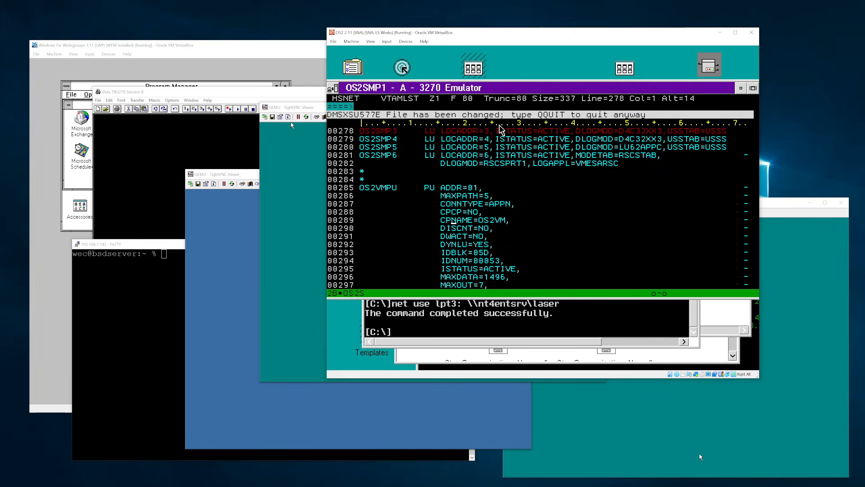
key("F12")
type("qquit")
key("Return")
type("o")
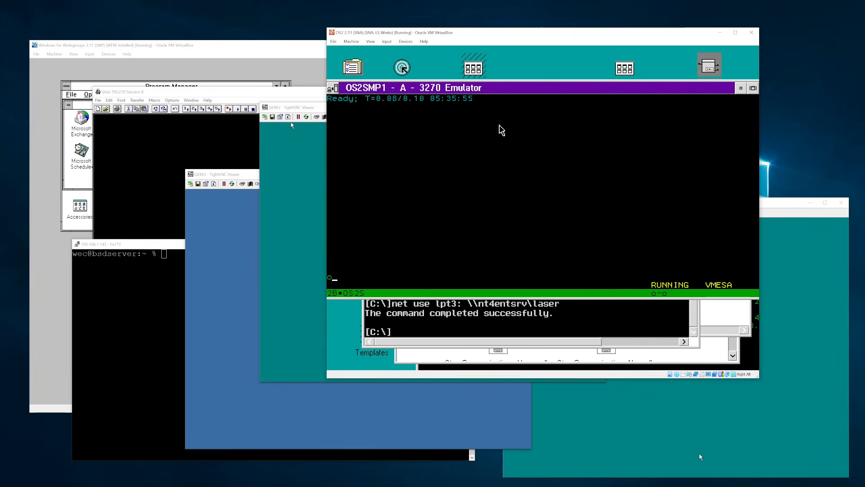
type("ffice")
key("Return")
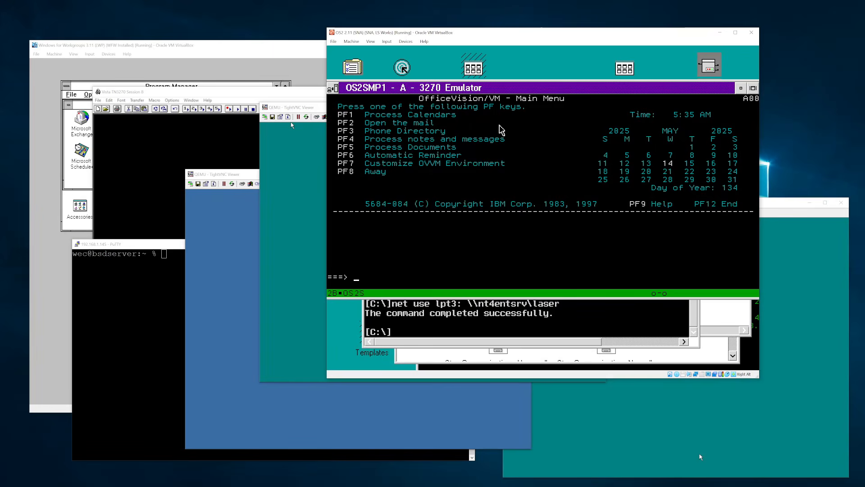
- Sign off OfficeVision, then page through HSNET VTAMLST in XEDIT and close it
key("F12")
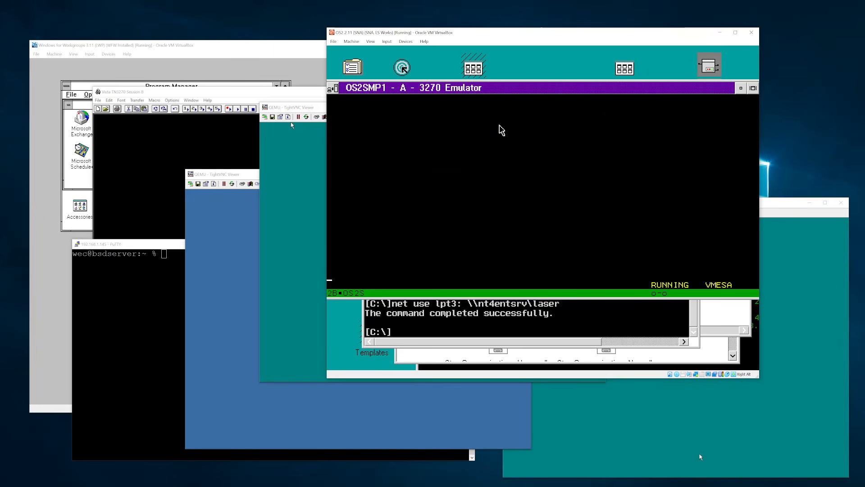
type("x hsnet vtamlst z")
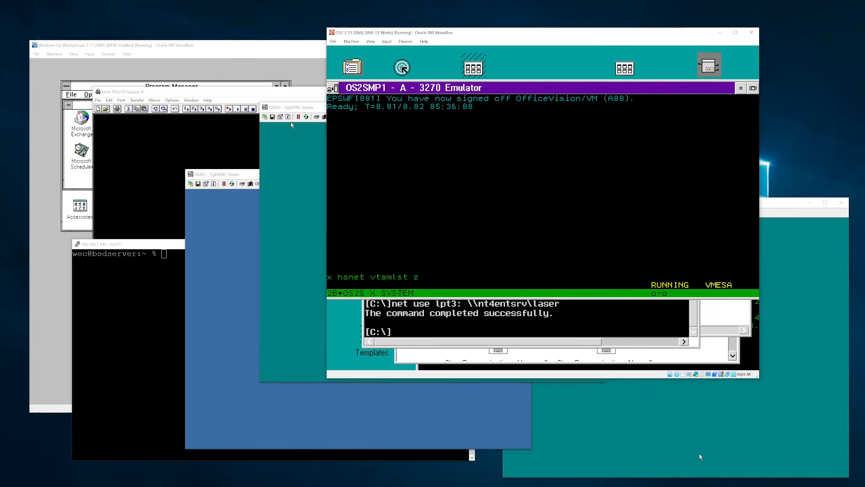
key("Return")
key("F8")
key("F8")
key("F8")
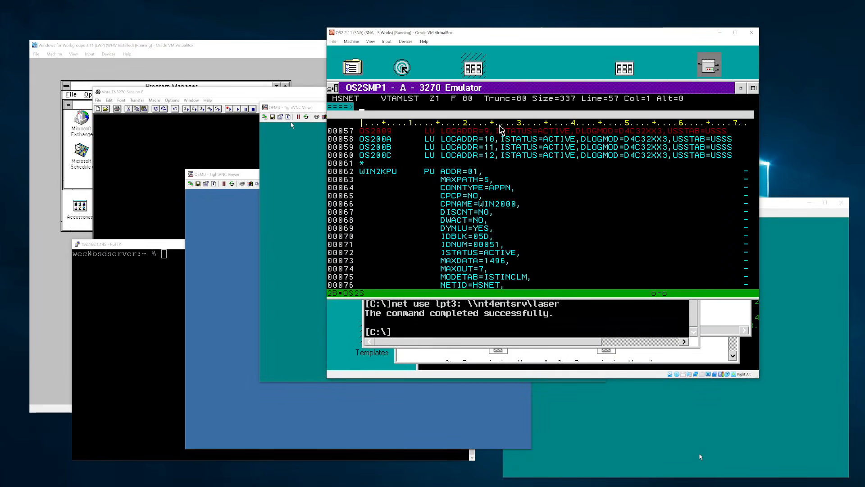
key("F7")
key("F7")
key("F7")
key("F7")
key("F7")
key("F8")
key("F8")
key("F8")
key("F8")
key("F8")
key("F8")
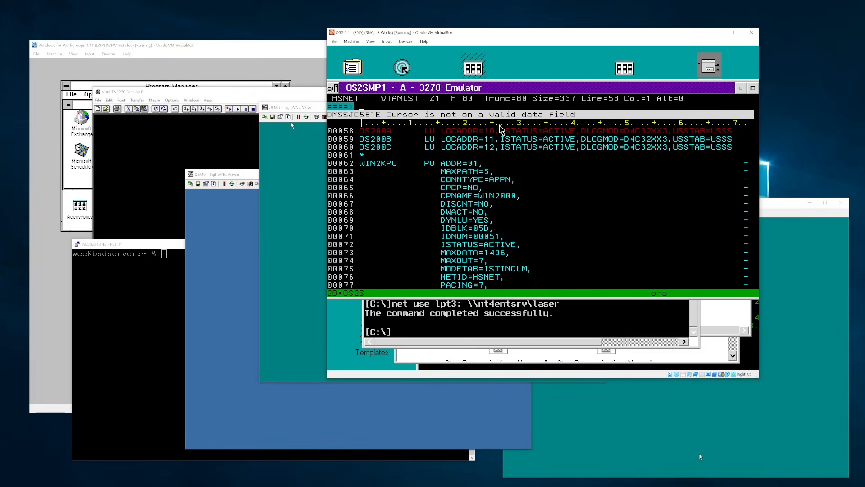
key("F3")
- Restart OfficeVision/VM with office after the mistyped 'offic' is rejected
type("offic")
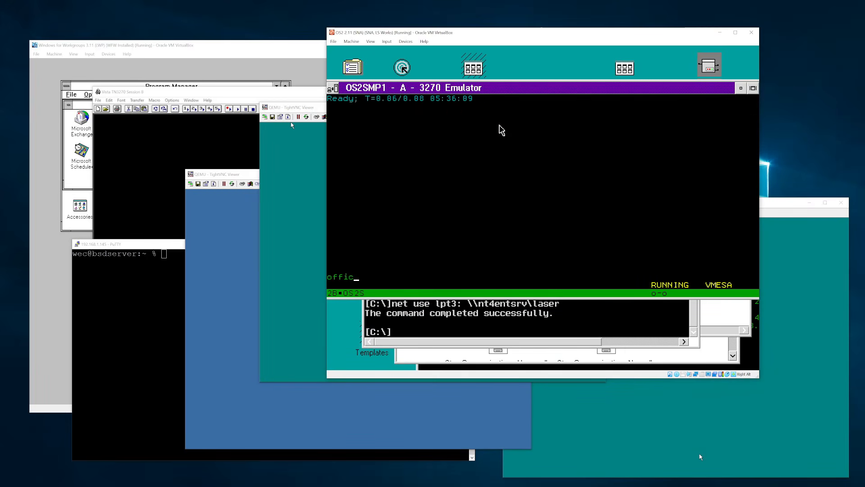
key("Return")
type("office2")
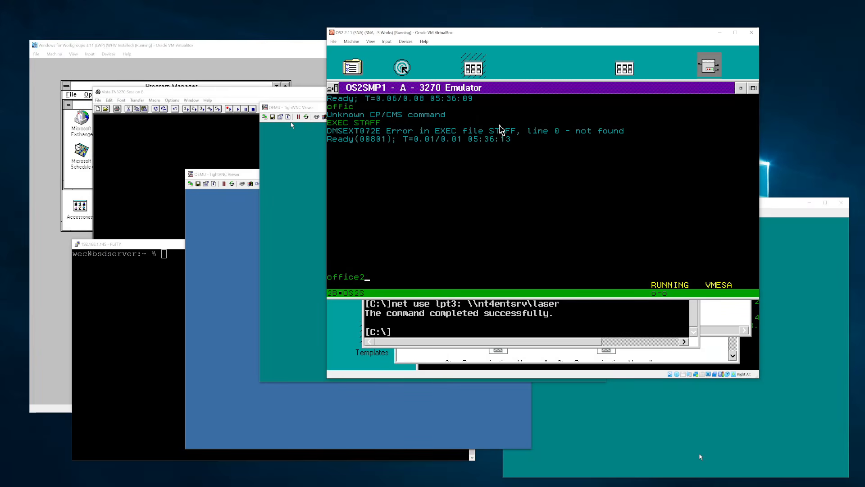
key("Return")
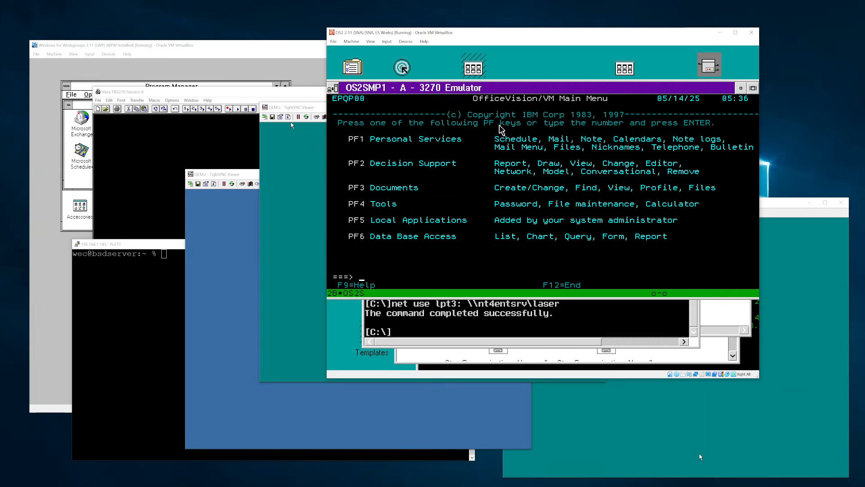
- Open the Documents menu and look at the Find Documents form and Files options
key("F2")
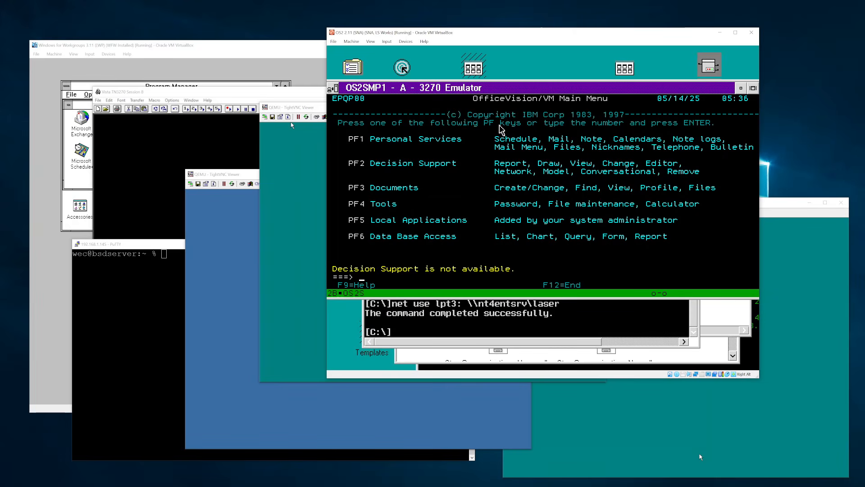
key("F3")
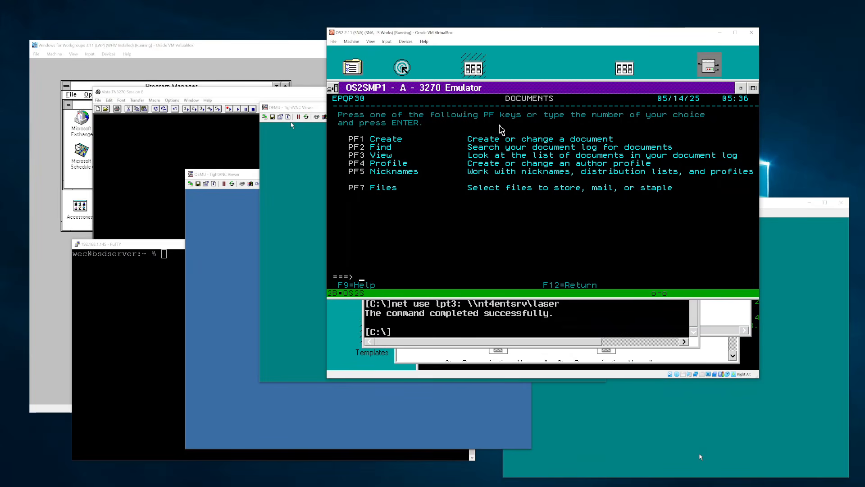
key("F2")
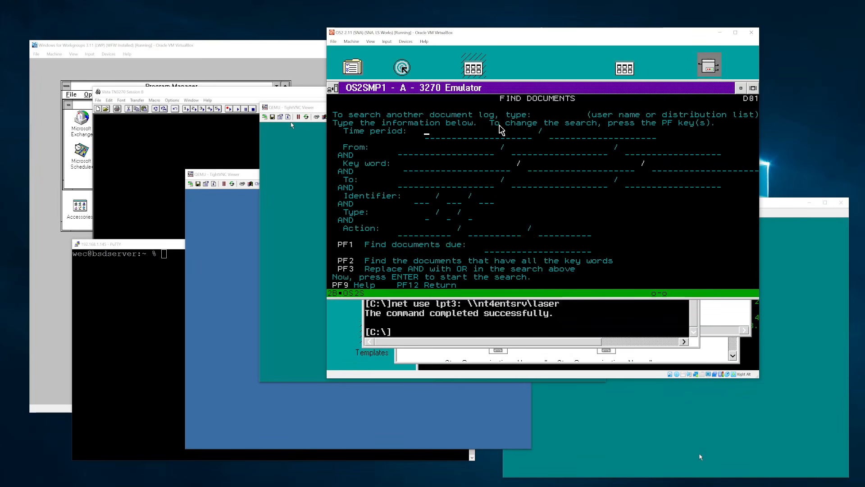
key("F12")
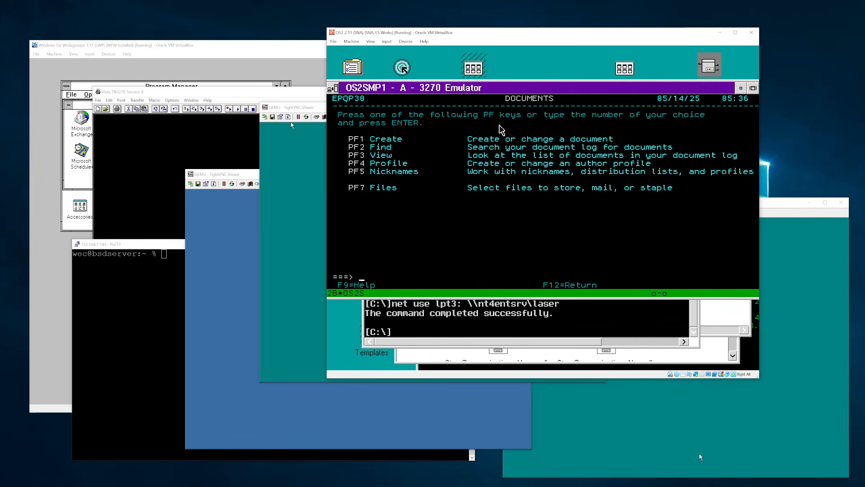
key("F7")
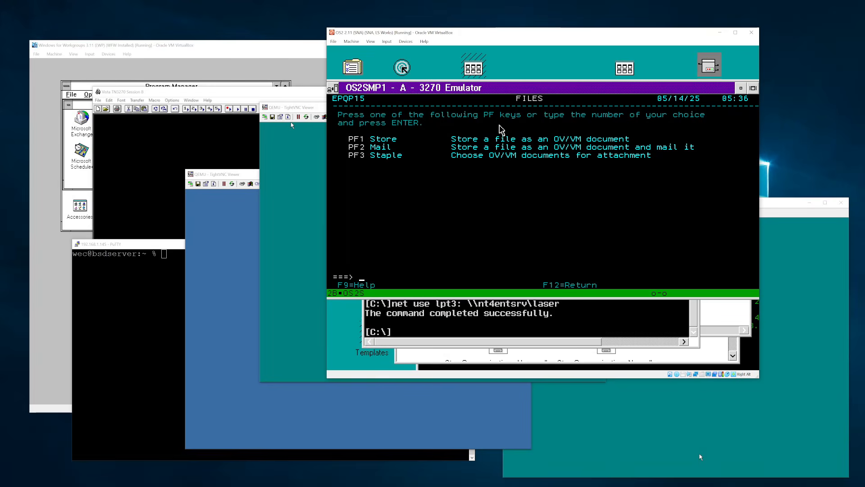
key("F12")
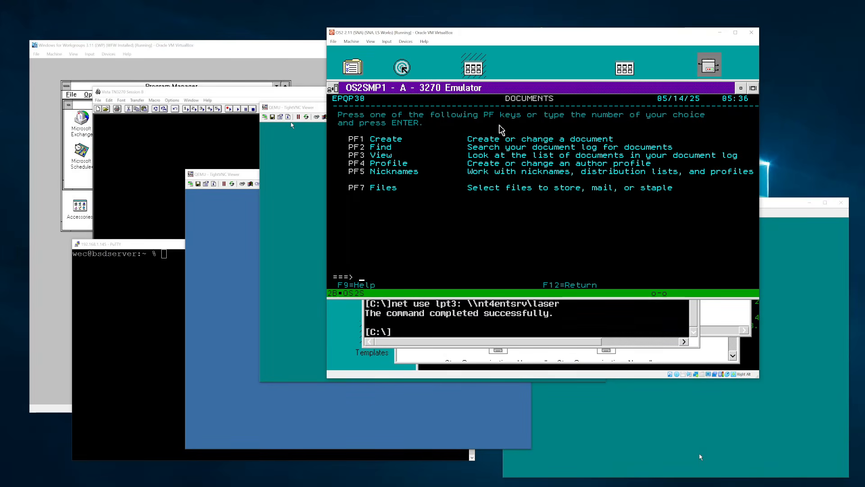
- View the document preparation and author profile screens, then exit OfficeVision to CMS
key("F1")
key("F12")
key("F2")
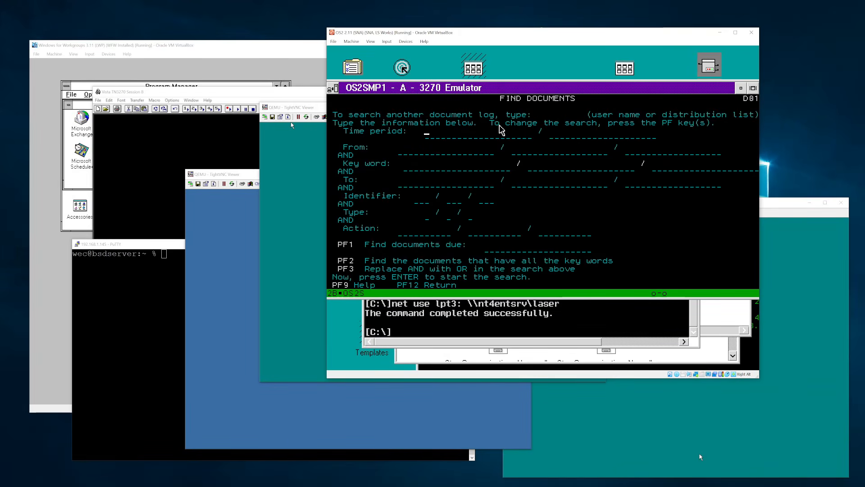
key("F12")
key("F4")
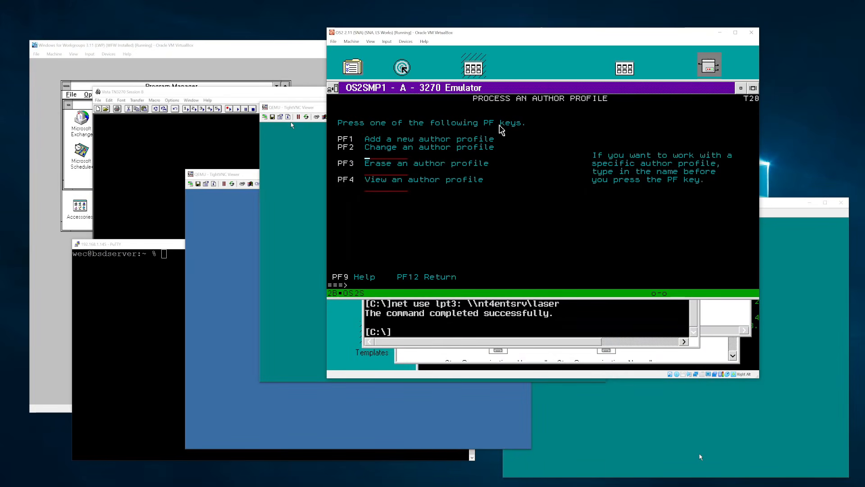
key("F12")
key("F12")
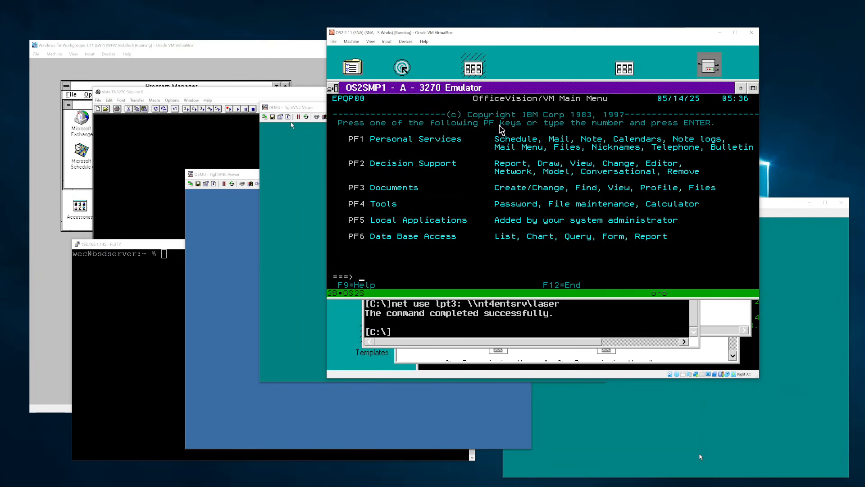
key("F12")
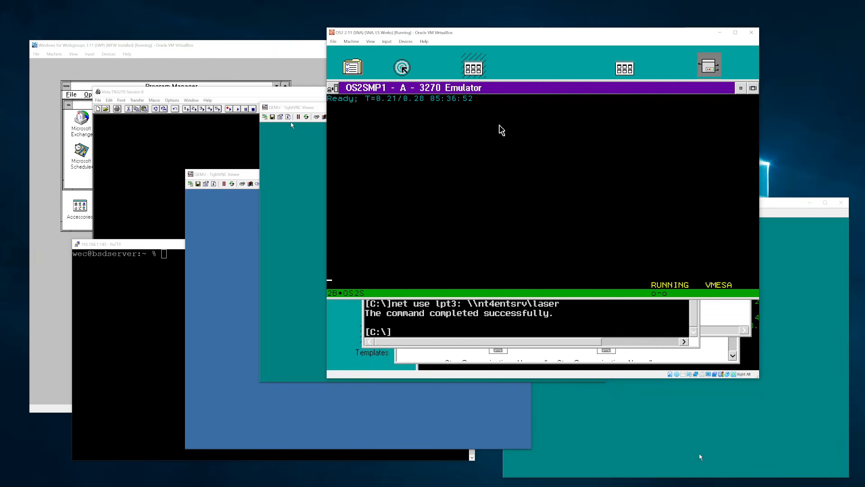
- List the files matching * *aut* * with the li command
type("lik wec")
key("Left")
key("Left")
key("Left")
type("wec")
key("Left")
key("Left")
key("Left")
type("li * *uth")
key("Left")
key("Left")
key("Left")
type("aut* *")
key("Return")
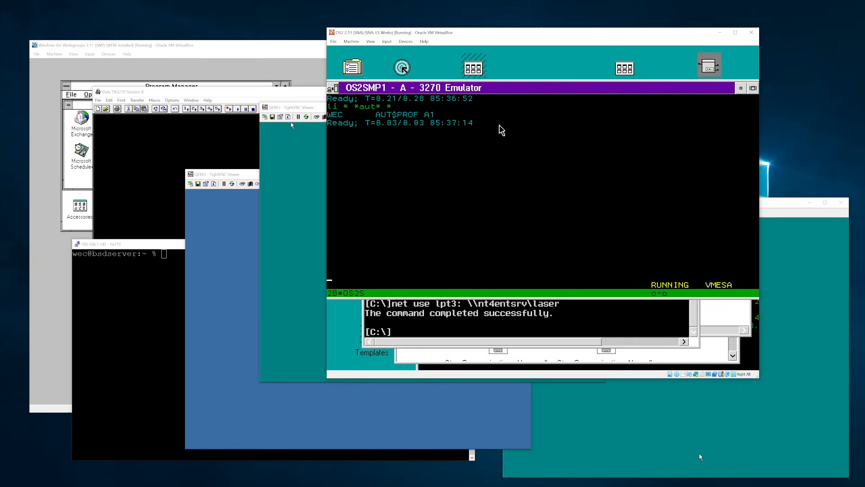
- Open the AUT$PROF author profile in XEDIT, review it, and close it
type("x wec")
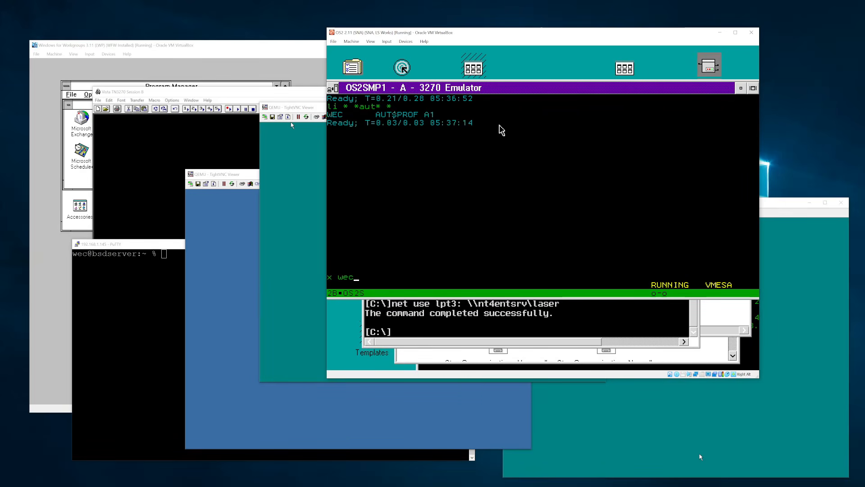
type(" aut@pro")
key("Left")
key("Left")
key("Left")
key("Left")
type("$prof")
key("Return")
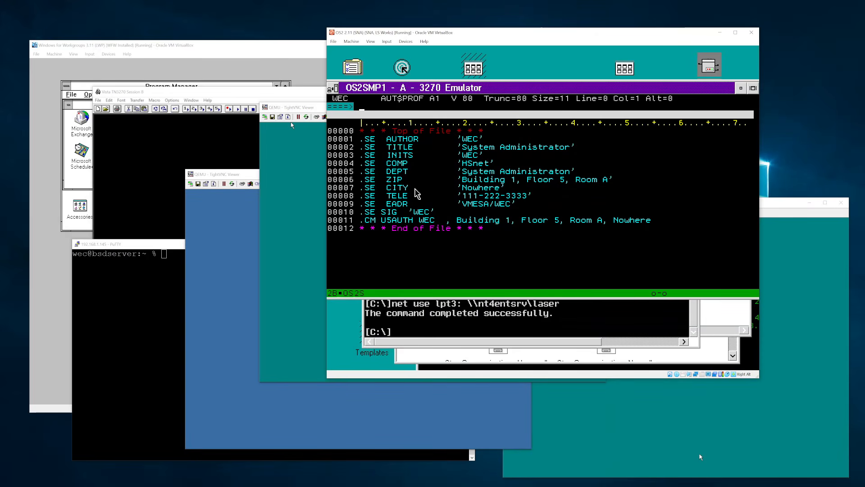
key("F2")
key("F3")
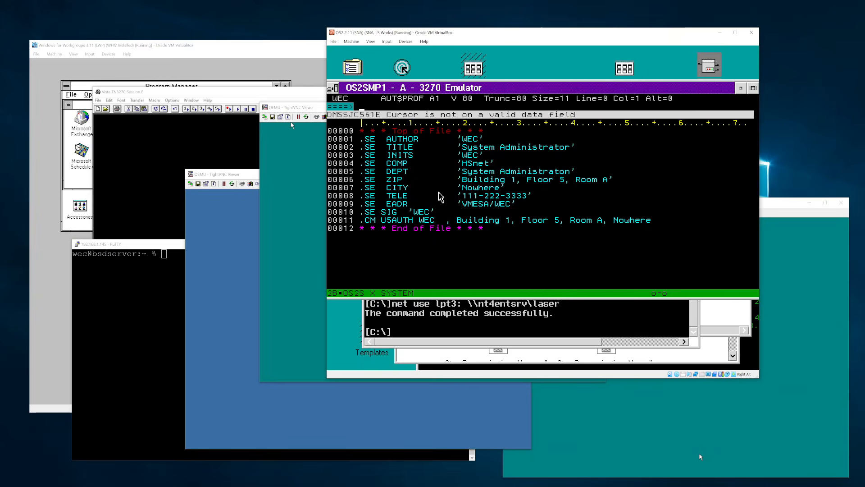
type("officec")
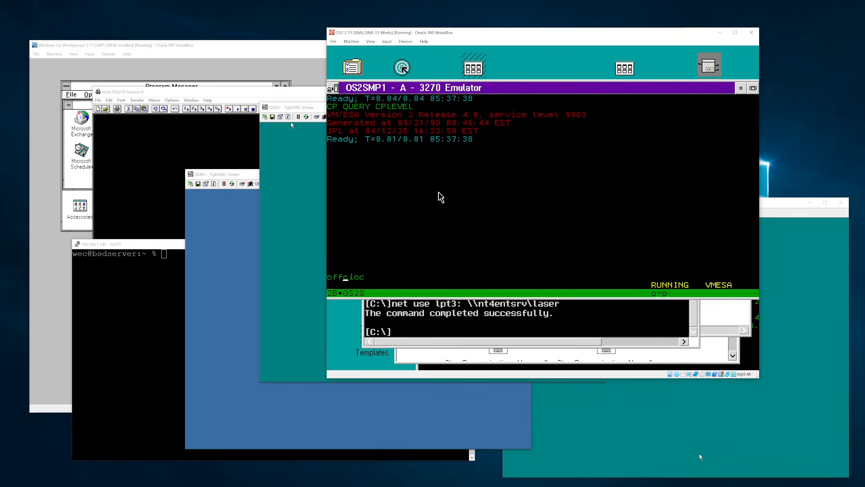
- Start OfficeVision and view the Tools Allfiles list sorted by file name
key("Return")
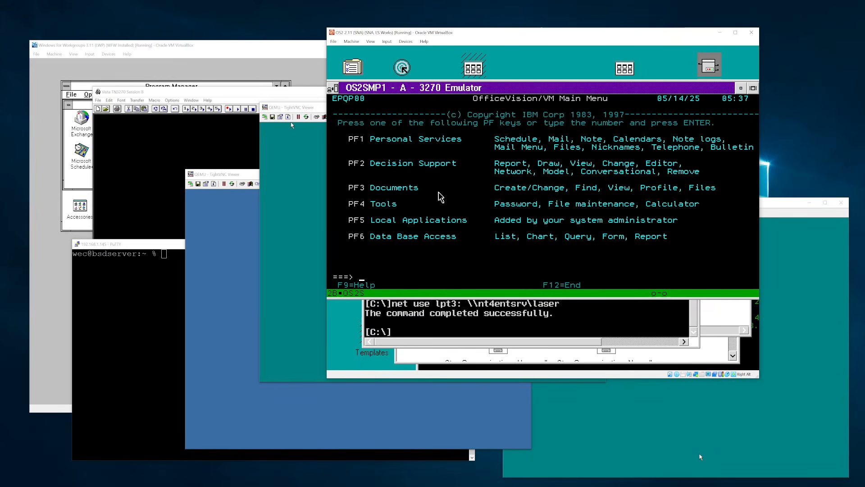
key("F4")
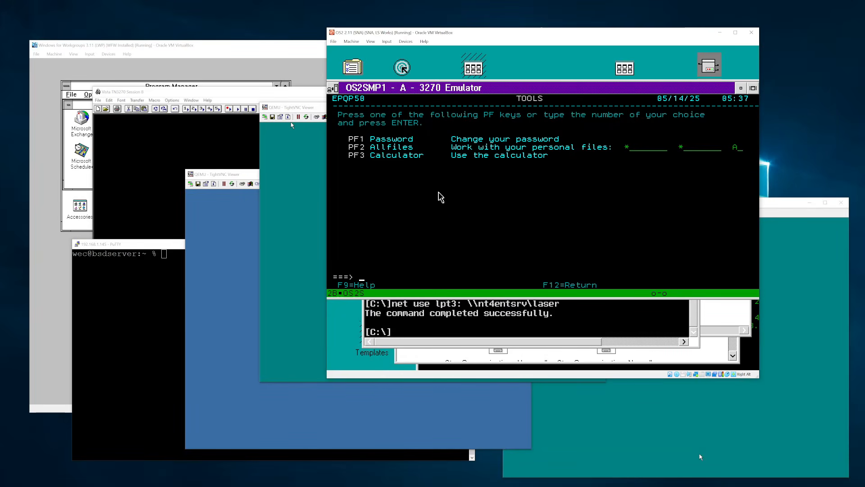
key("F2")
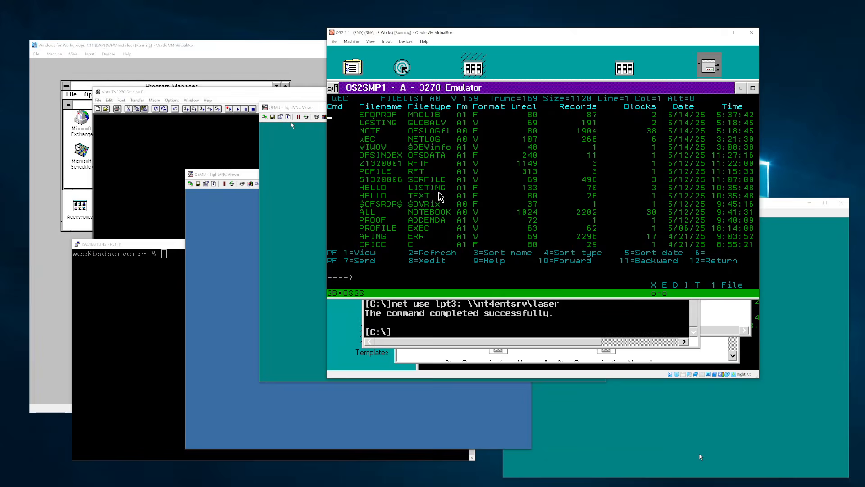
key("F3")
key("F12")
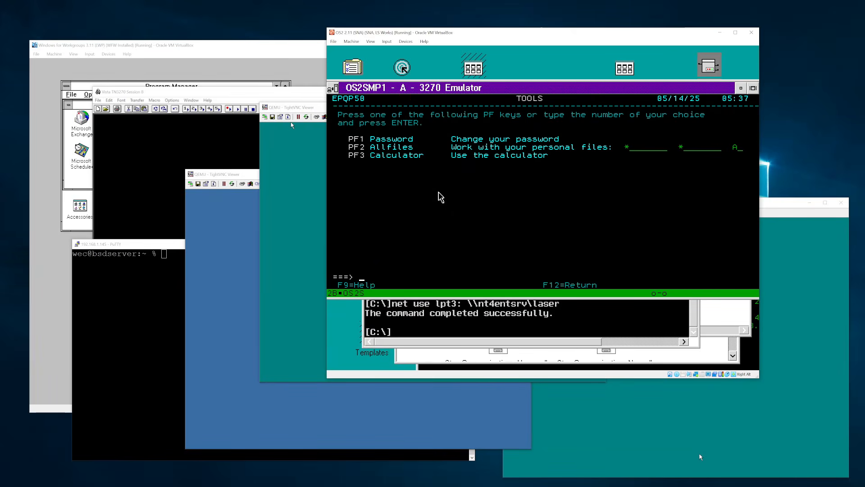
- Compute 2+2 in the Tools calculator, then return to the Main Menu
key("F3")
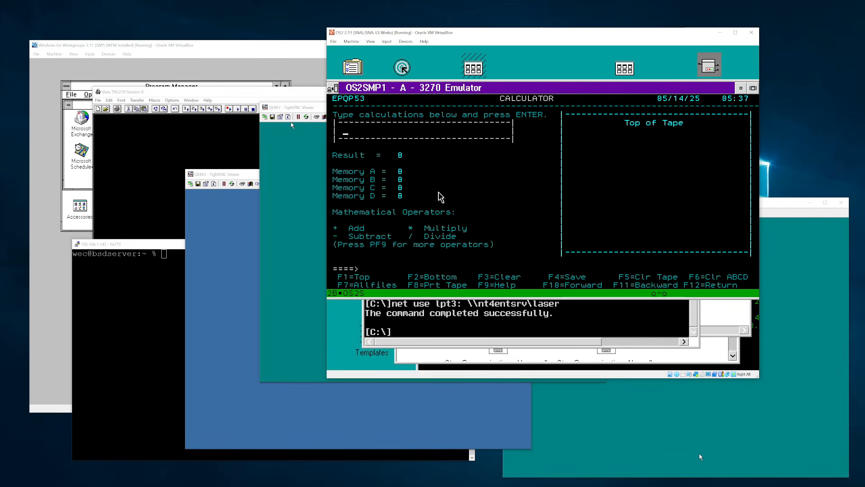
type("2+2")
key("Return")
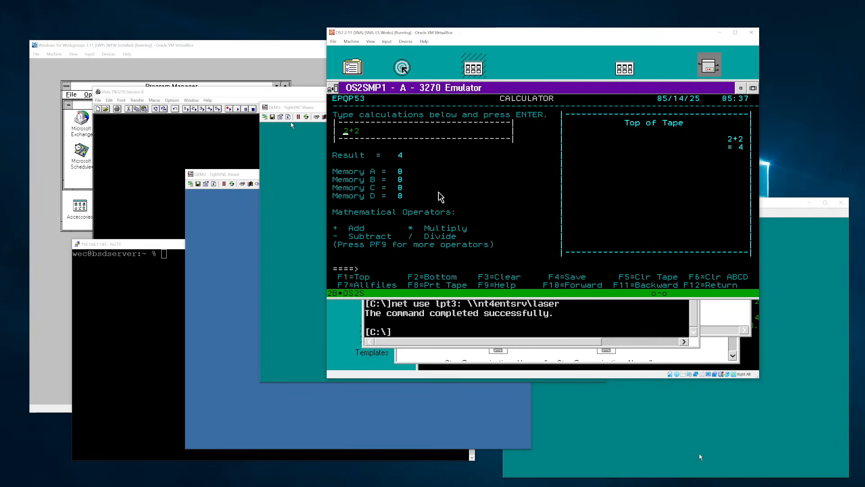
key("F12")
key("F12")
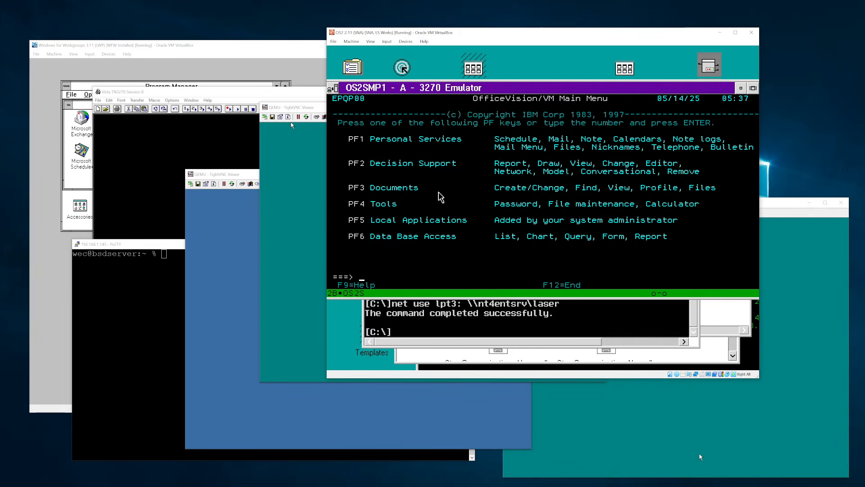
- Move through the OfficeVision menus, signing off and returning to the Main Menu
key("F5")
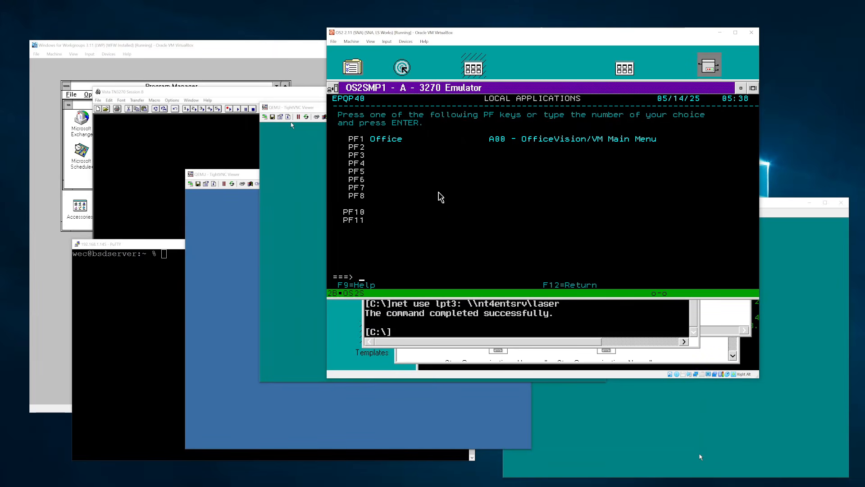
key("F12")
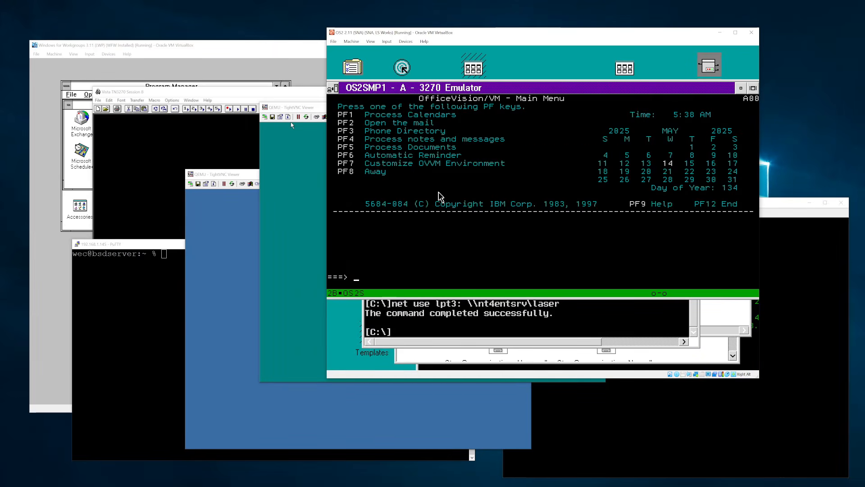
key("F12")
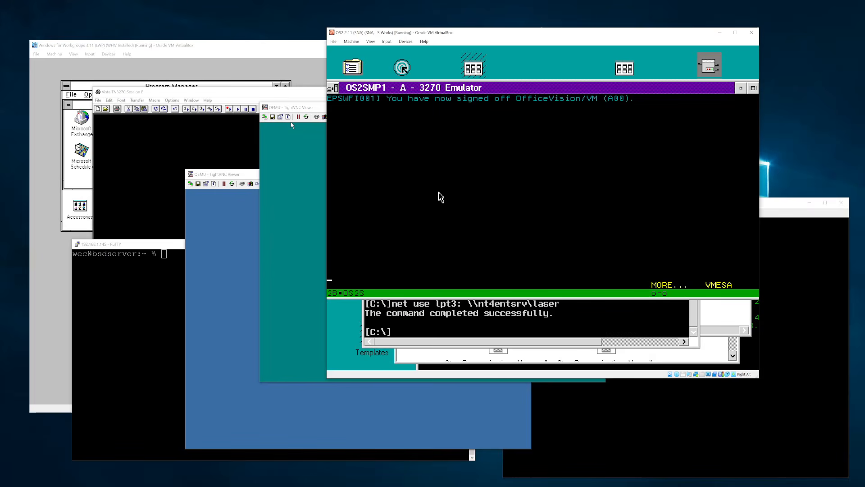
key("Pause")
key("F1")
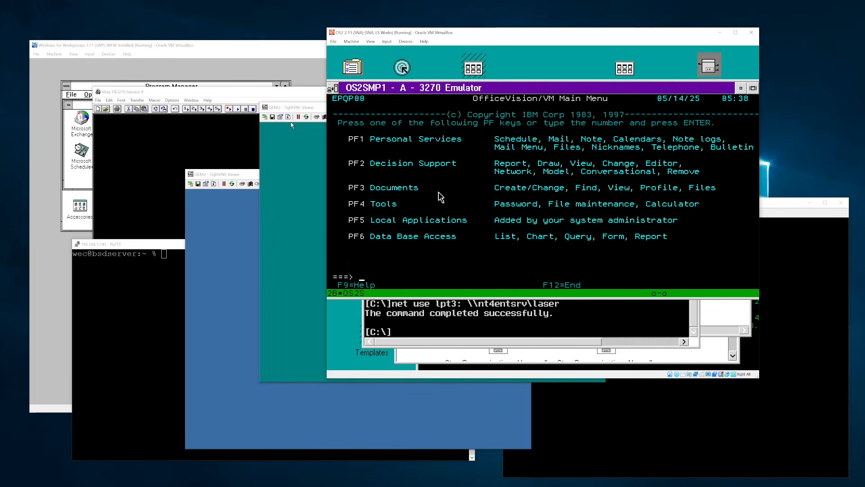
key("F6")
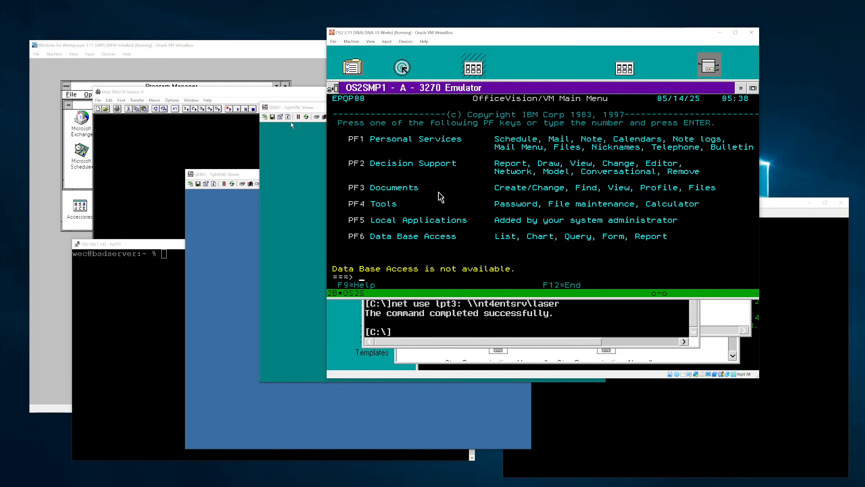
- Set the calendar date to 05/12 and print seven days to system at os2smp6
key("F1")
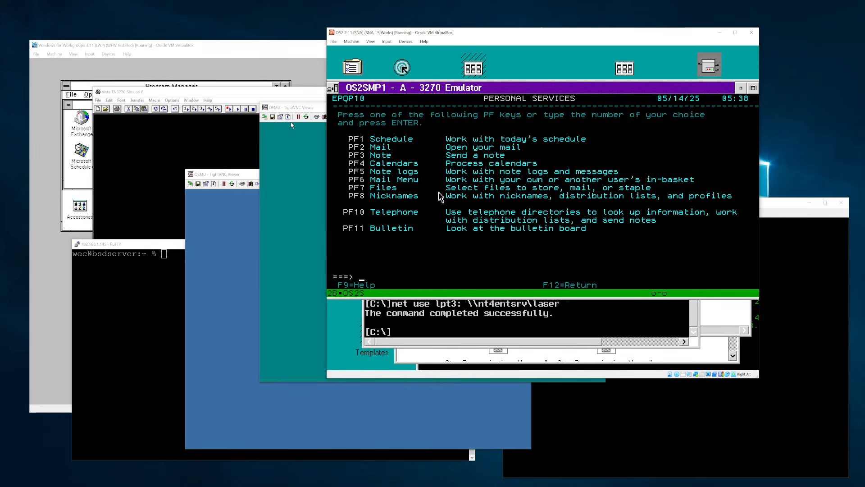
key("F4")
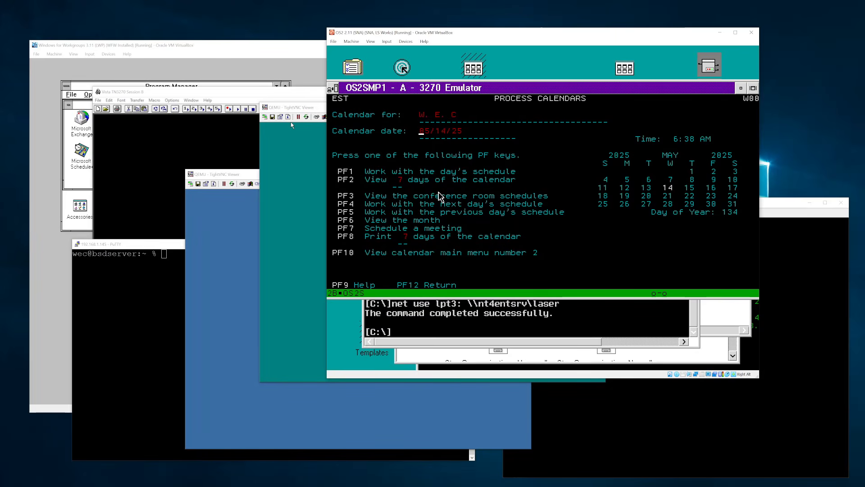
type("05/12")
key("Return")
key("F8")
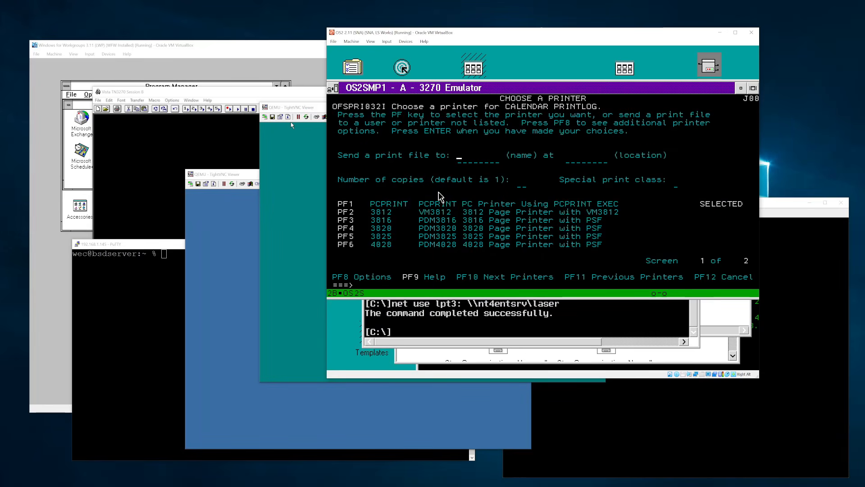
type("system   (name) at ")
type("os2smp")
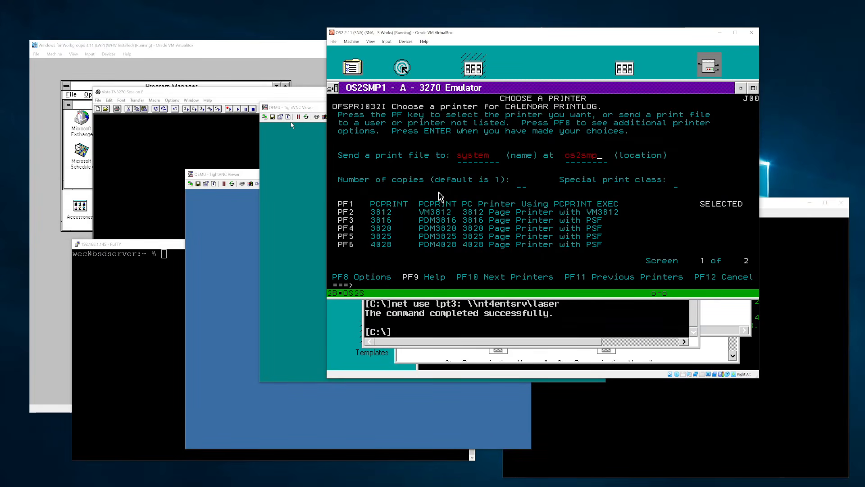
type("6")
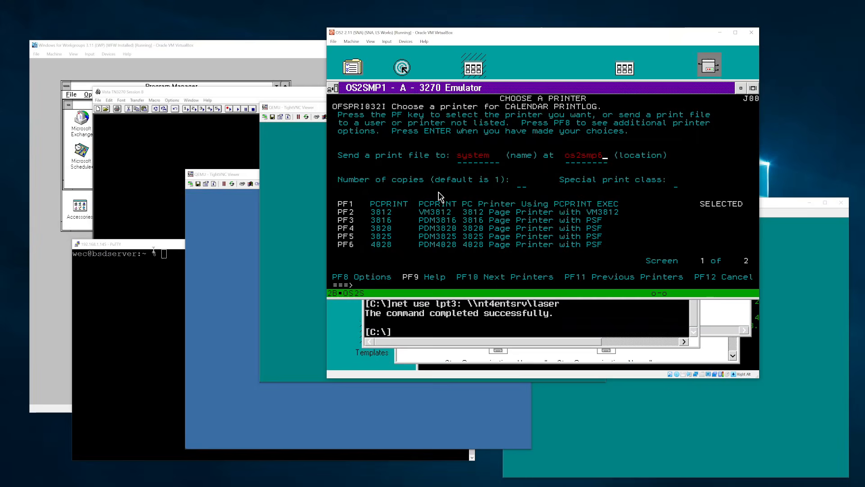
- In Session B, enter set run on and disc, then close the session window
left_click(222, 122)
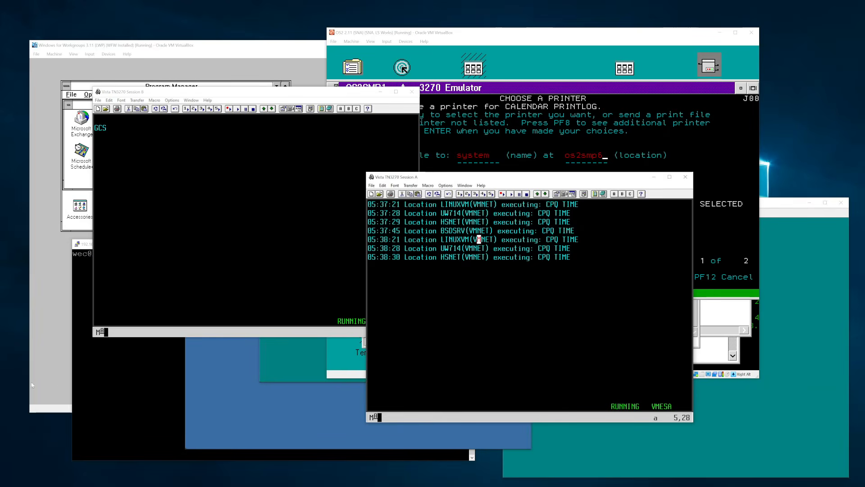
left_click(280, 92)
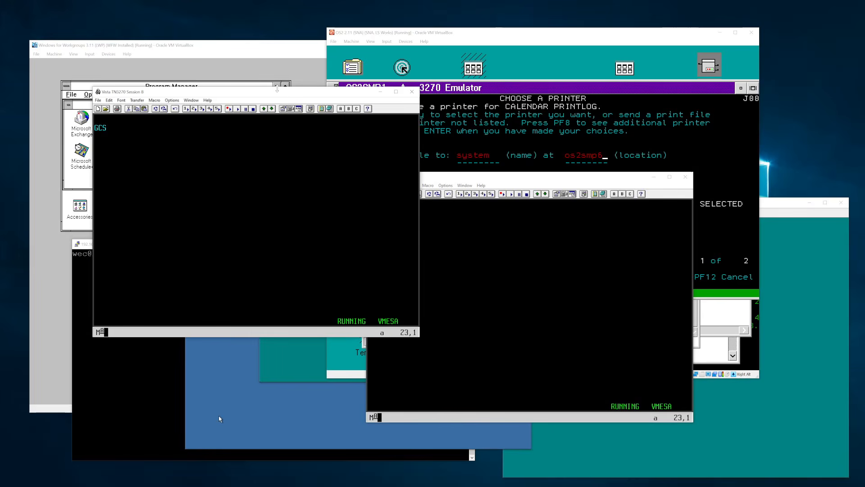
type("set run o")
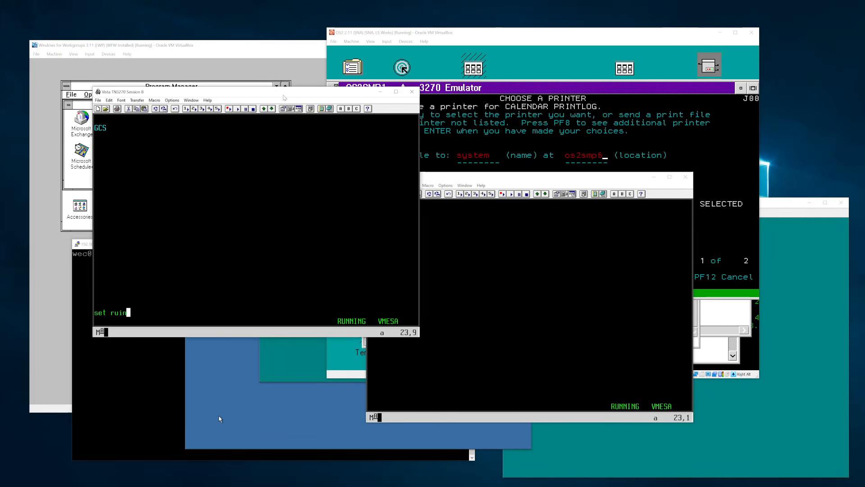
type("n")
key("Return")
type("disc")
key("Return")
key("Return")
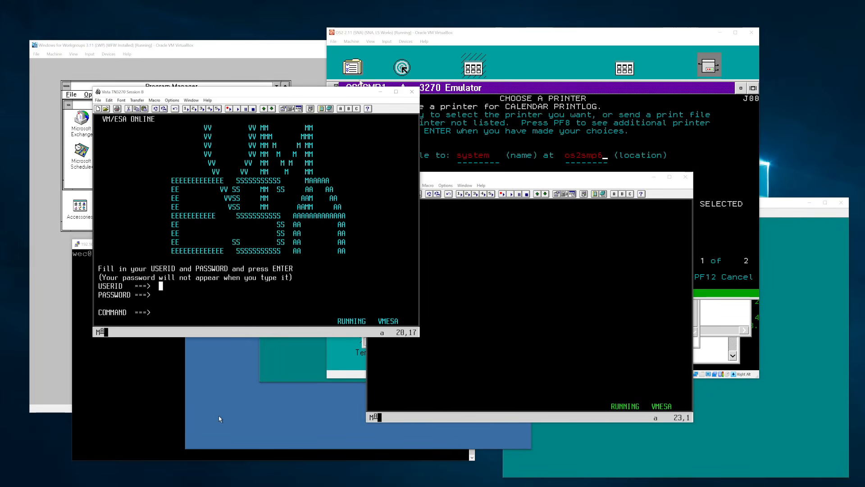
left_click(411, 91)
- Query the OS2SMP6 link with rscs q os2smp6, then send the calendar print file
left_click(464, 185)
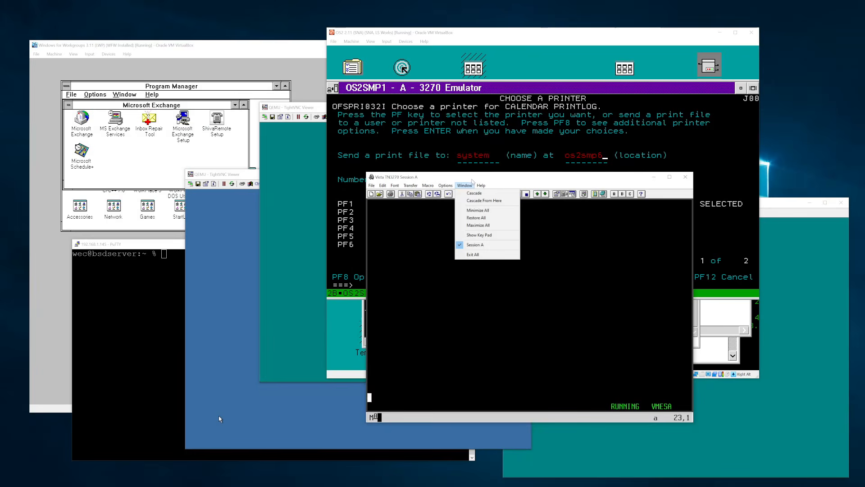
left_click(491, 178)
left_click_drag(490, 178, 194, 195)
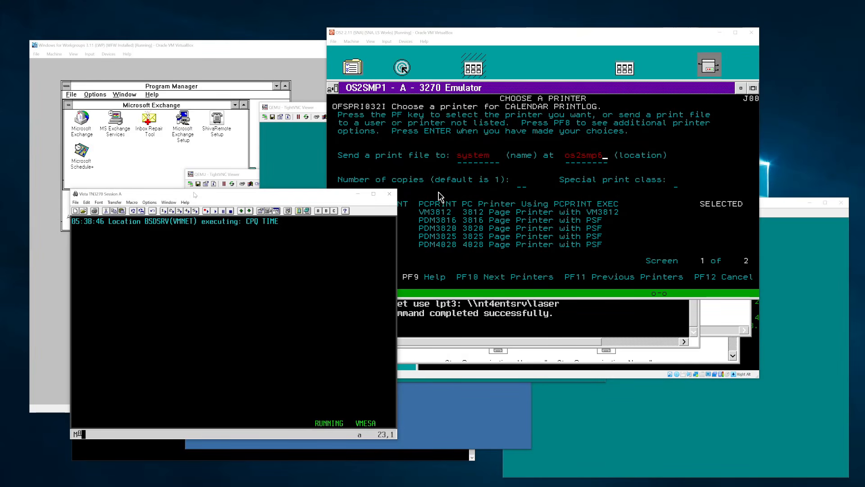
type("rscs q os2smp6")
key("Return")
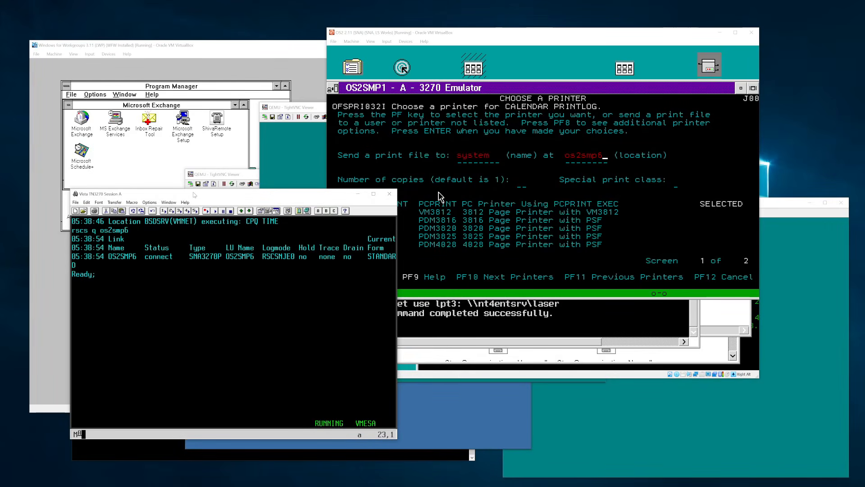
left_click(440, 196)
key("Return")
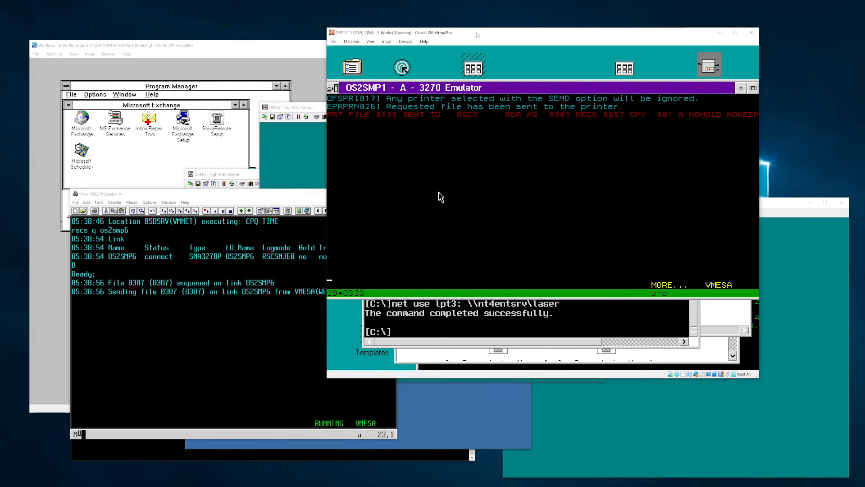
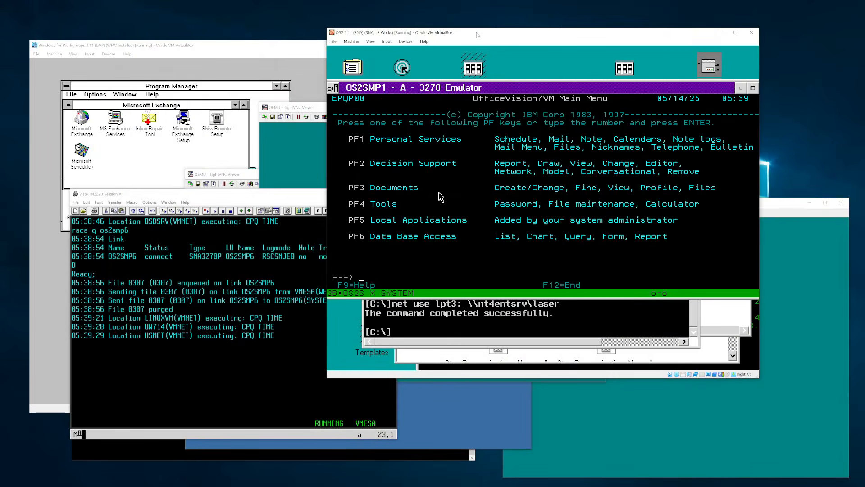
- Press F12 to leave the OfficeVision main menu for the CMS Ready prompt
key("F12")
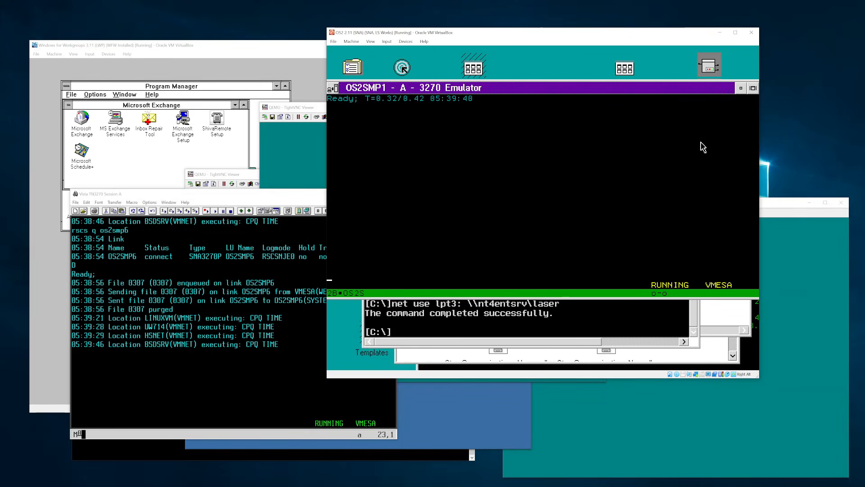
- Rearrange the TN3270, QEMU viewer and OS/2 machine windows, minimising the QEMU viewer
left_click(265, 201)
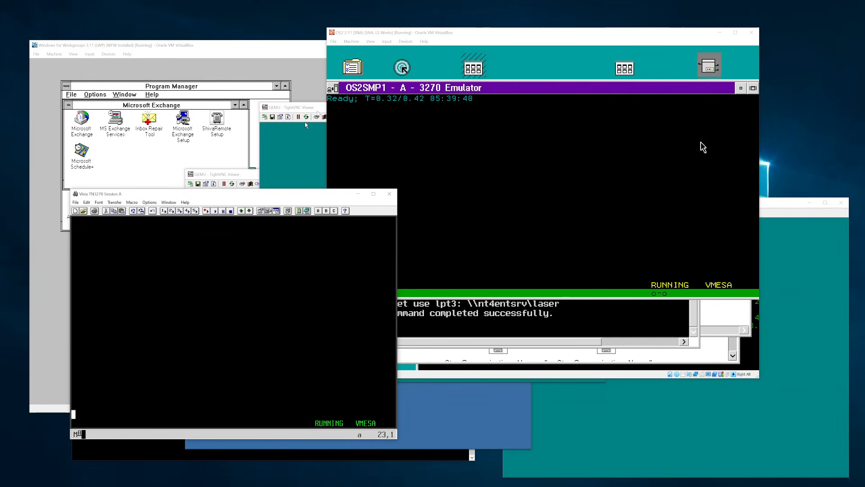
left_click(319, 107)
left_click_drag(326, 109, 338, 103)
left_click(581, 34)
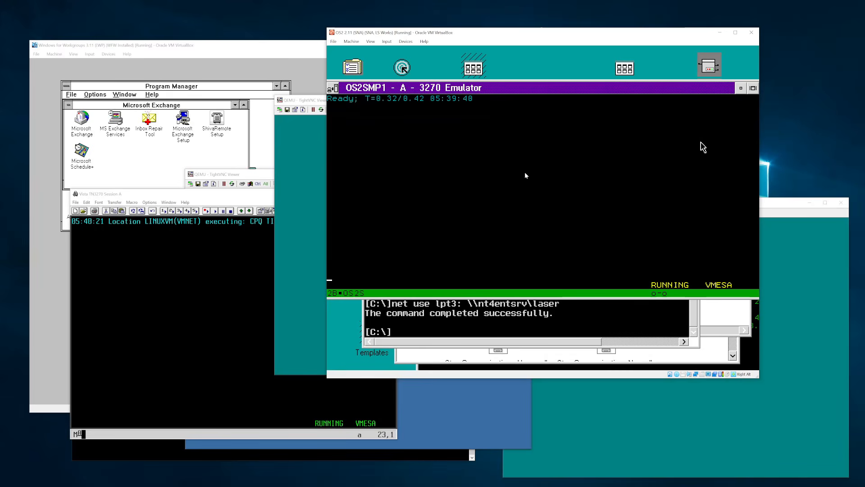
left_click(774, 205)
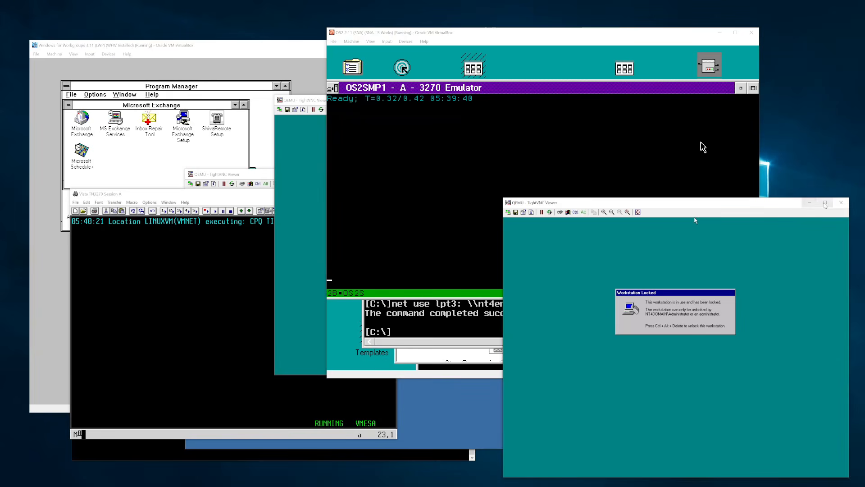
left_click(841, 203)
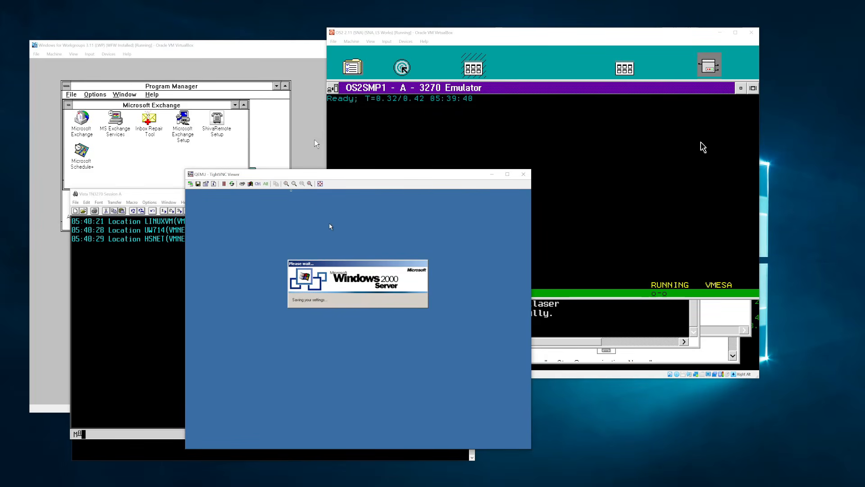
left_click(492, 173)
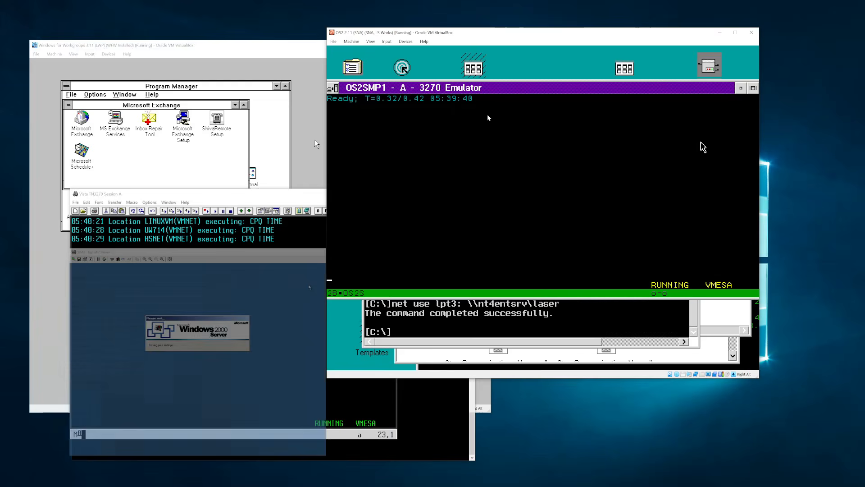
left_click_drag(469, 38, 532, 99)
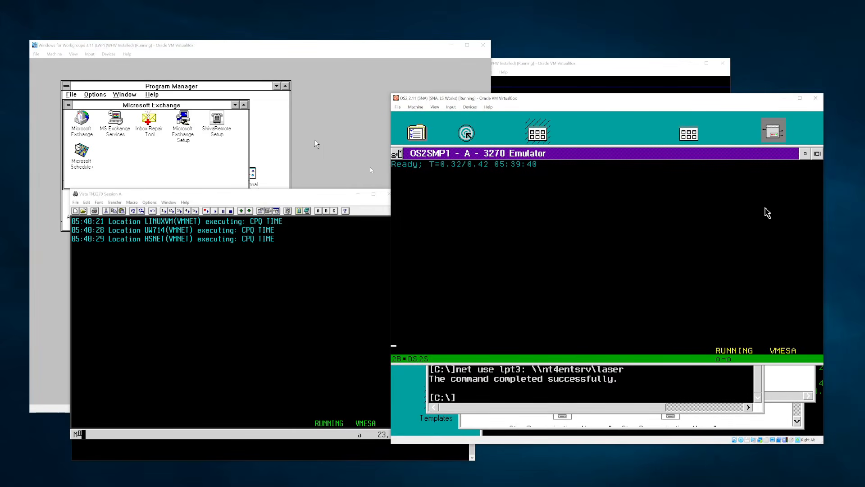
left_click(340, 200)
- Enter 'set run on' and 'disc', close the TN3270 window, and raise the WfW guest
type("set run on")
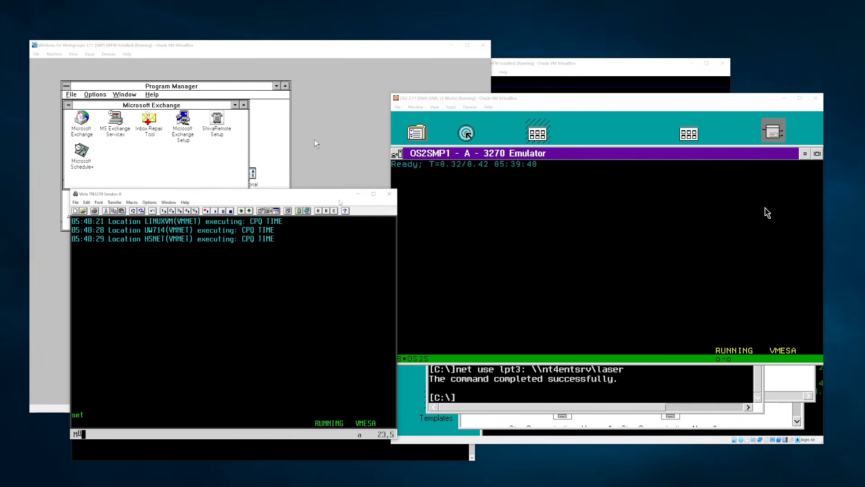
key("Return")
type("disc")
key("Return")
key("Return")
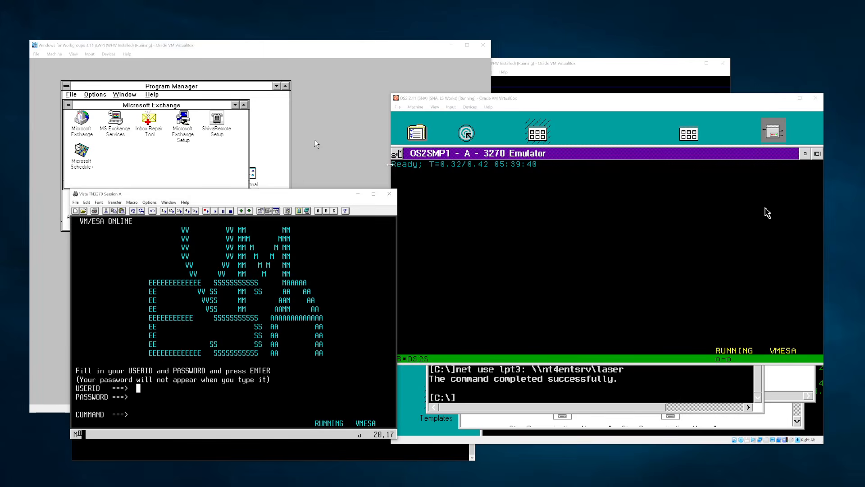
left_click(389, 193)
left_click(302, 195)
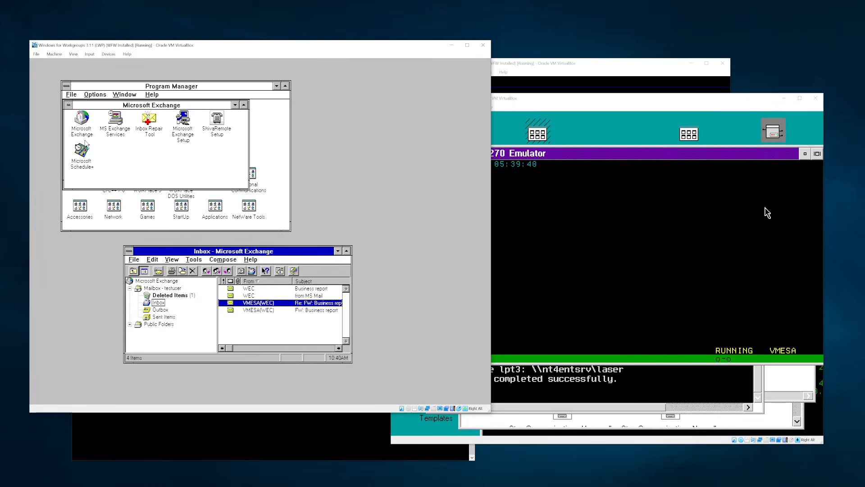
- Collapse the Microsoft Exchange group to an icon and open the Main group
left_click(127, 148)
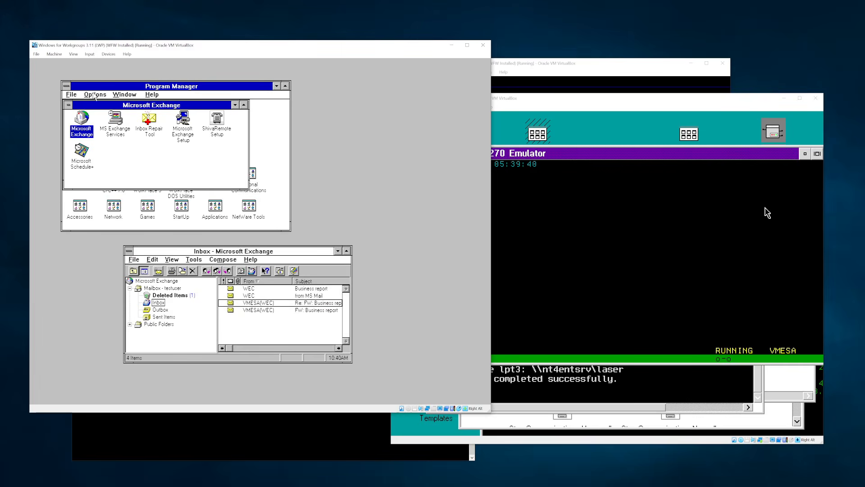
double_click(67, 106)
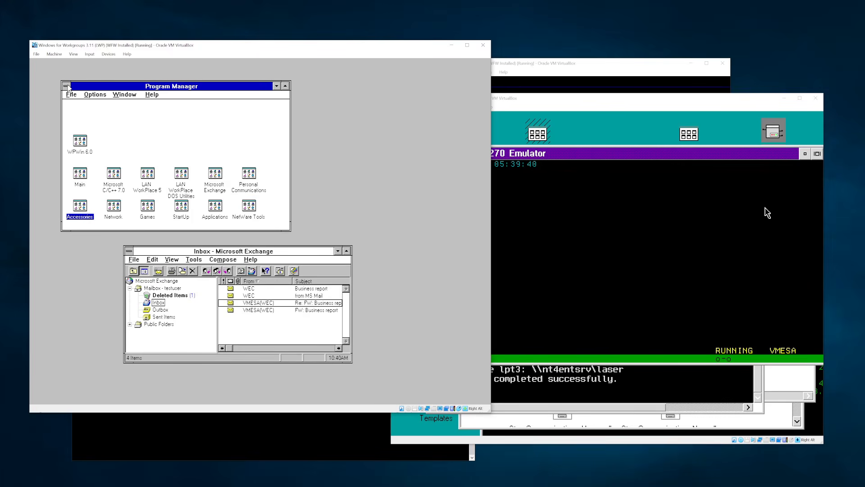
double_click(83, 176)
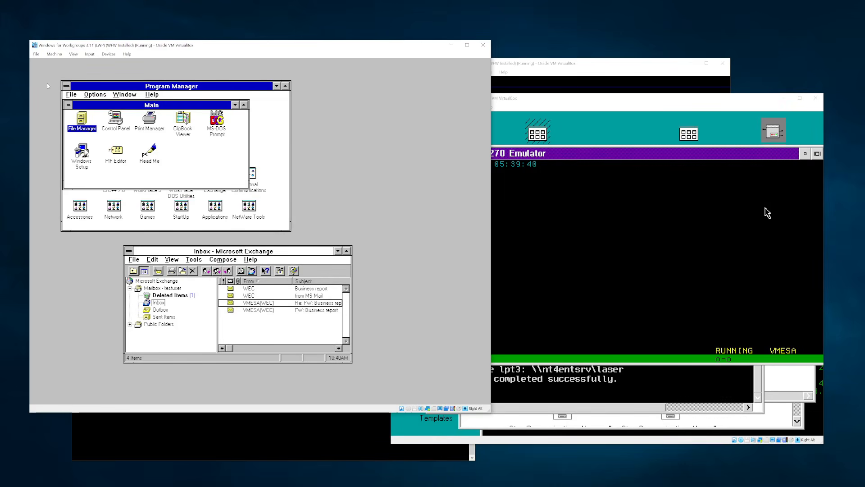
- Take a VirtualBox snapshot of the machine named Working
left_click(54, 54)
left_click(63, 75)
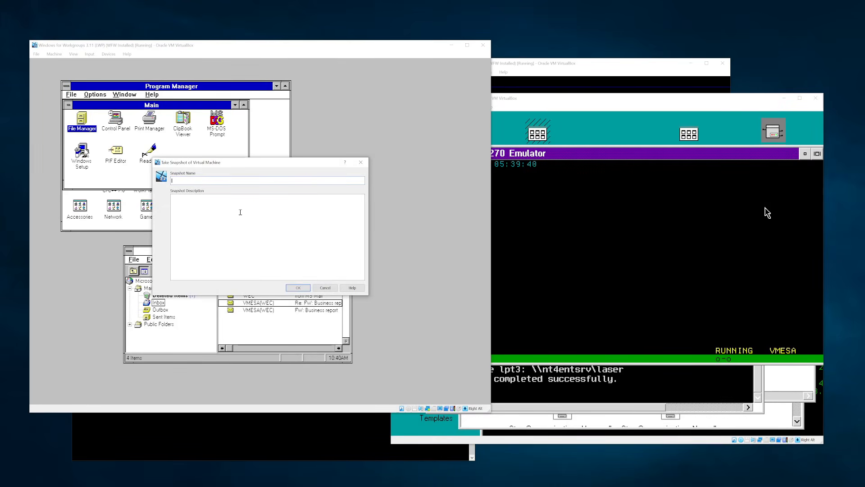
type("Working")
key("Return")
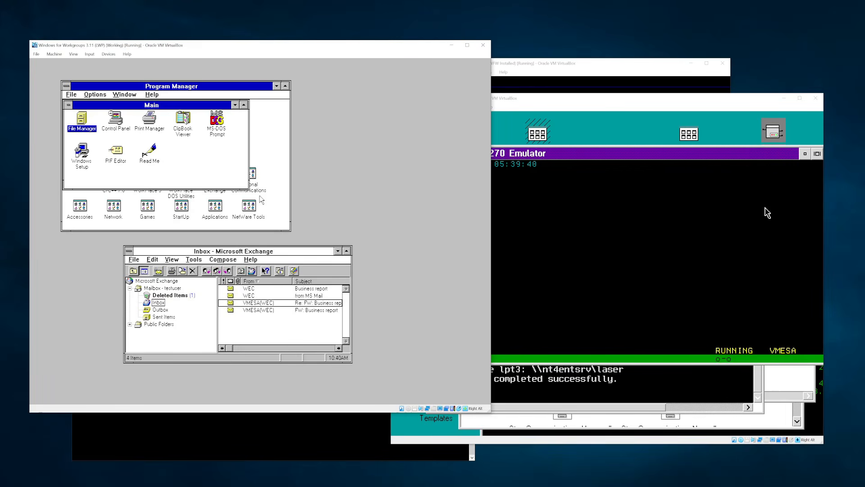
- Launch Windows Setup, closing the Exchange Inbox after an insufficient-memory error
double_click(82, 153)
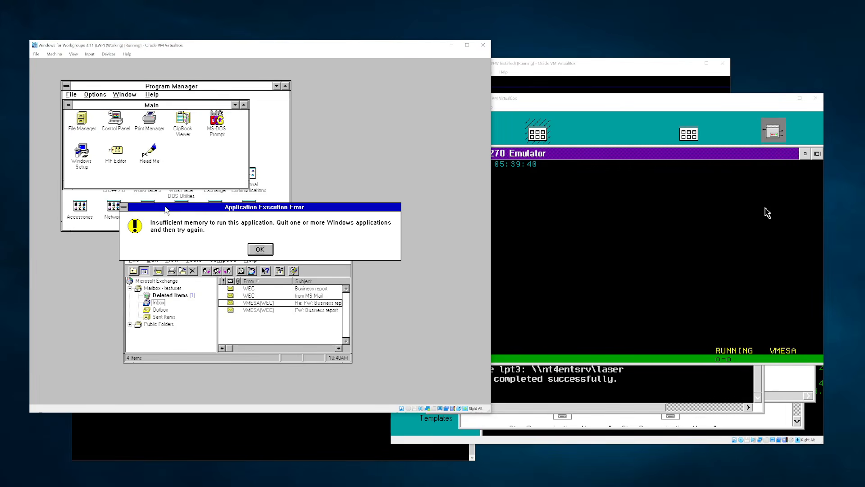
key("Return")
double_click(127, 255)
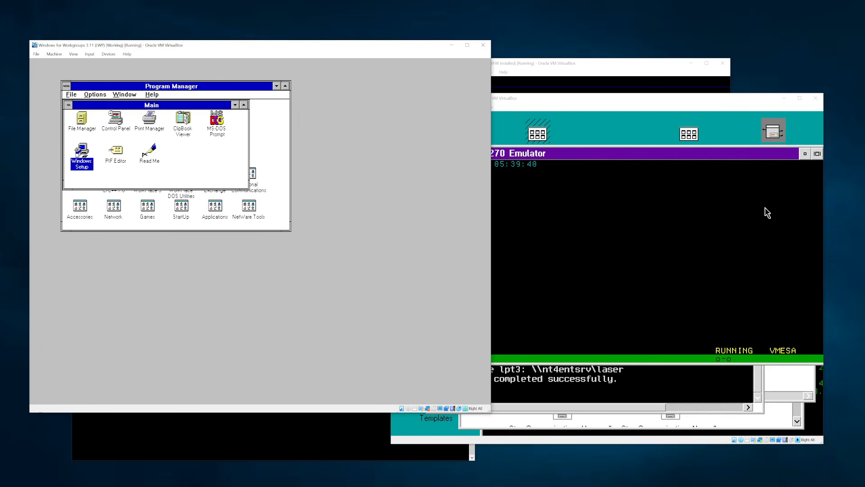
double_click(81, 154)
- Check Change Network Settings and its Networks list, cancel both, then close Windows Setup
left_click(181, 170)
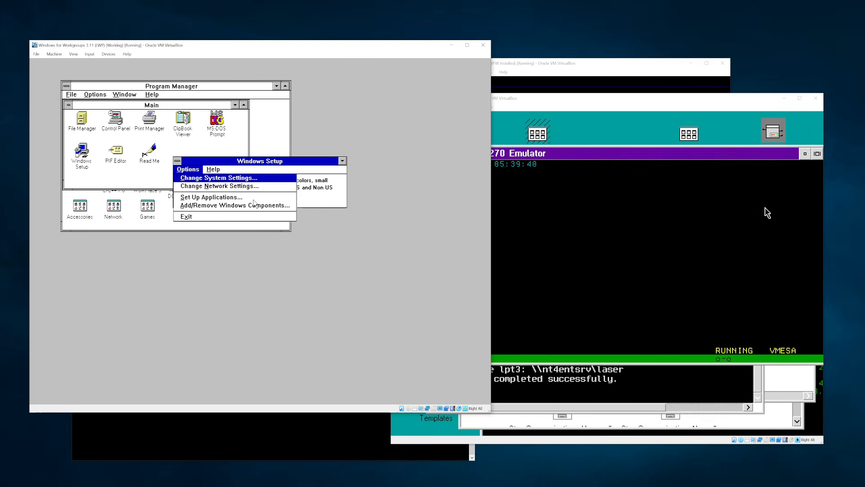
key("Down")
key("Return")
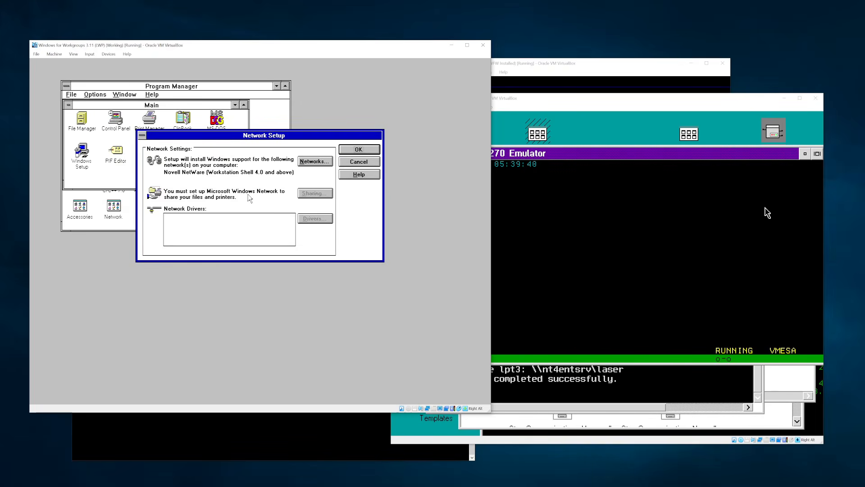
left_click(315, 161)
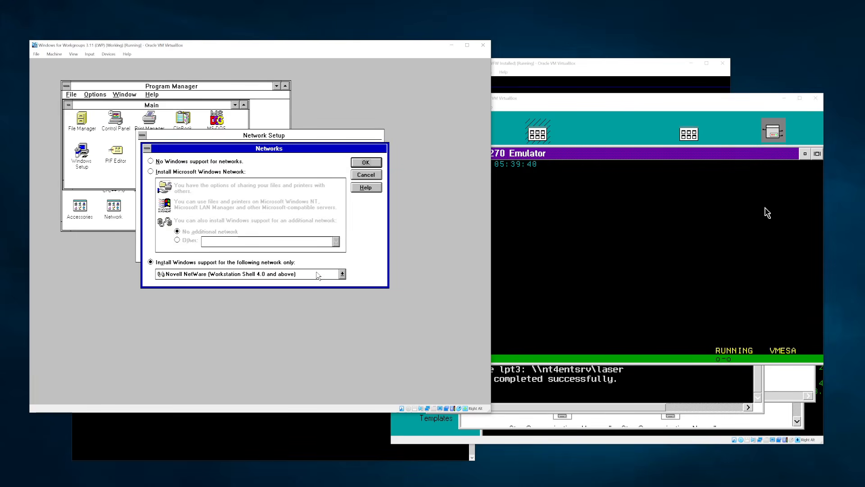
key("Escape")
key("Escape")
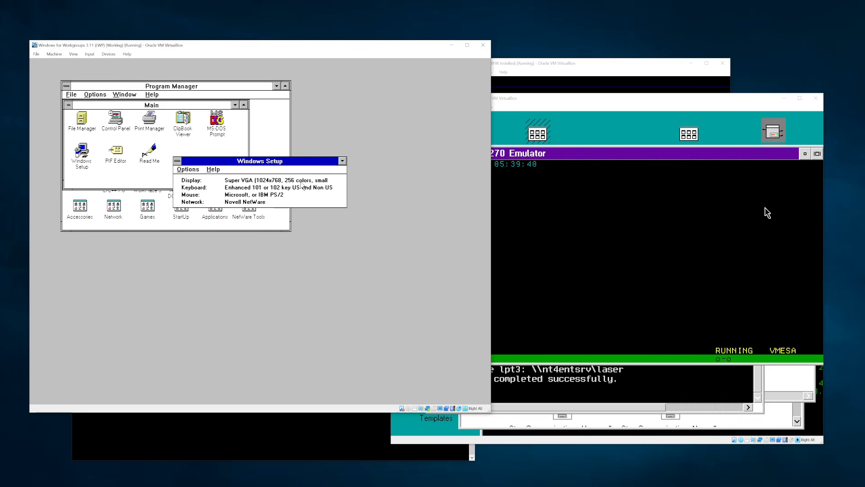
double_click(177, 163)
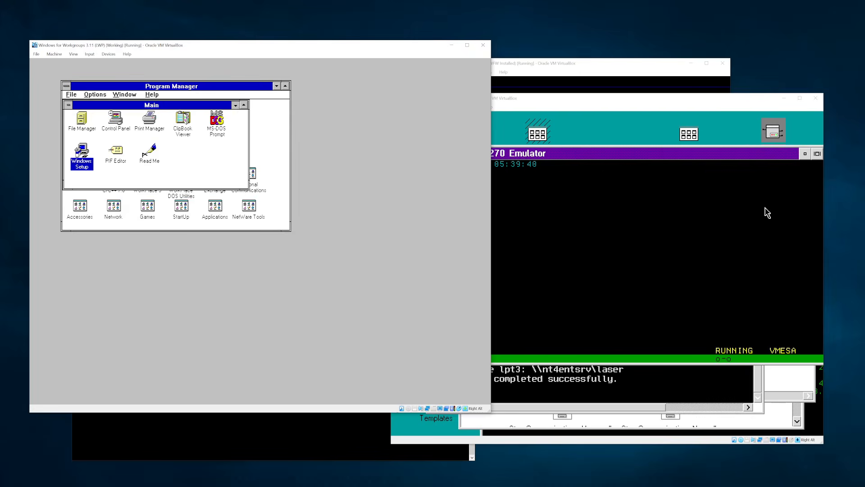
- Collapse the Main group, then in the MS Net guest quit the mail program and switch to C:
left_click(235, 105)
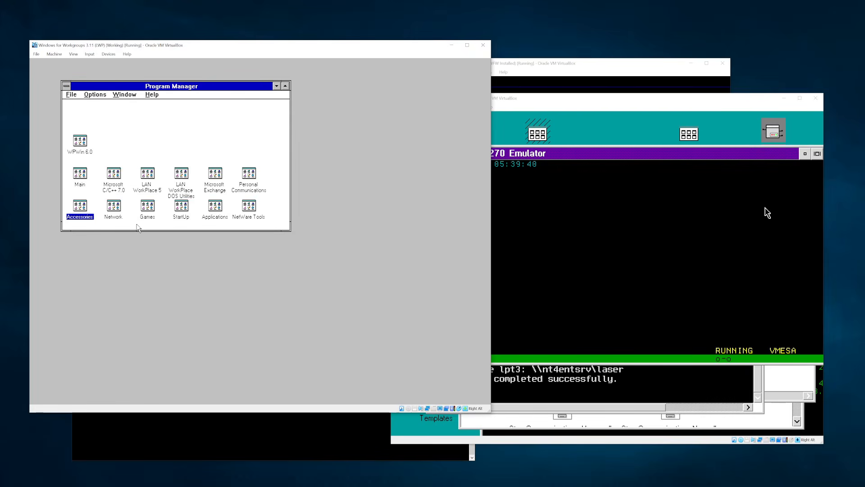
double_click(215, 173)
key("Return")
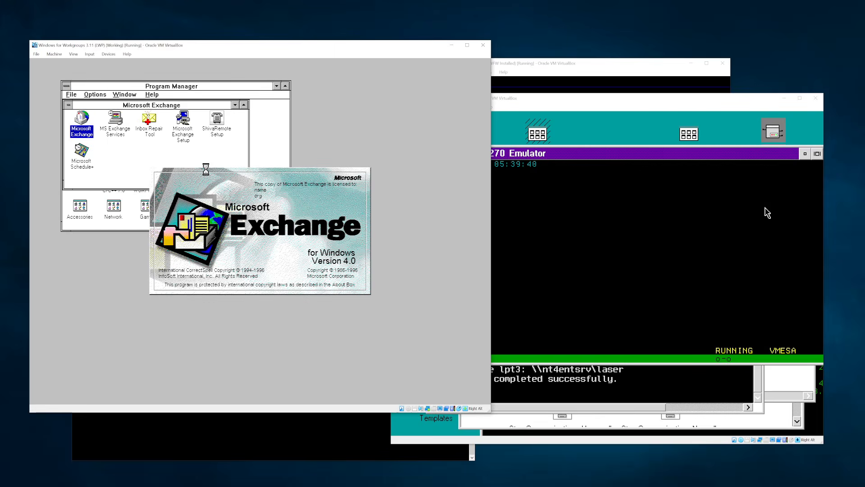
left_click(611, 72)
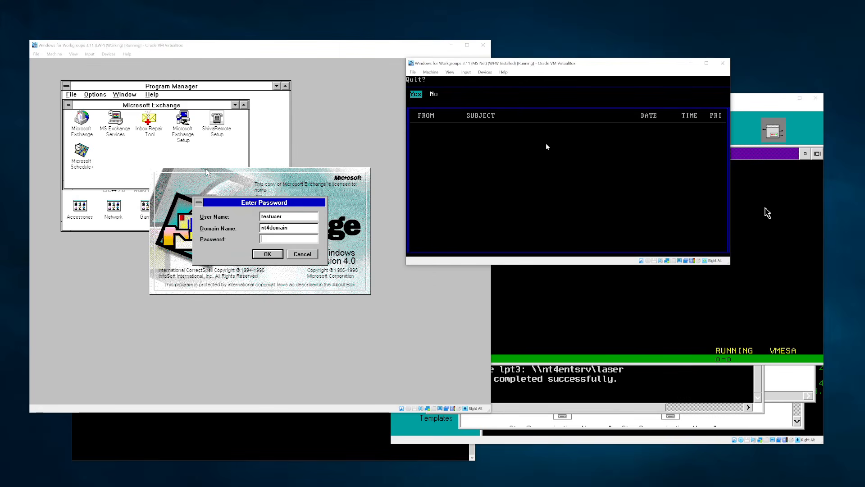
key("Return")
type("c:")
key("Return")
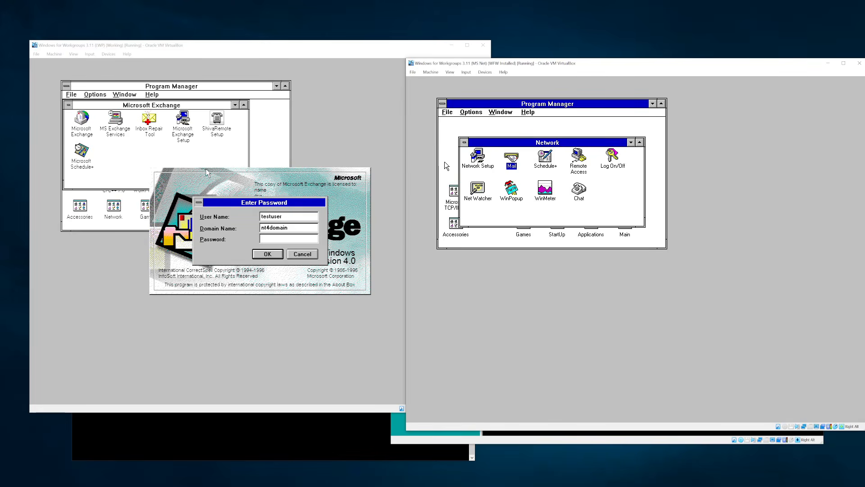
- In Network Setup, choose 100% MS-Net Compatible as the only network and apply it
double_click(477, 156)
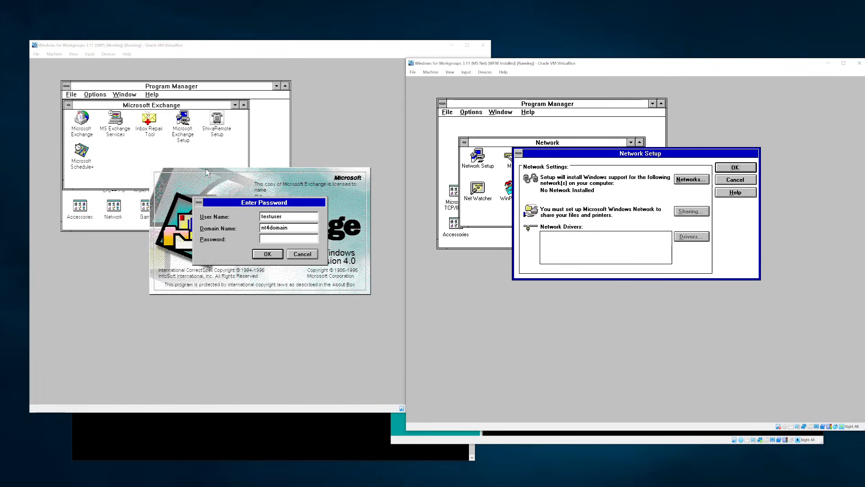
left_click(694, 179)
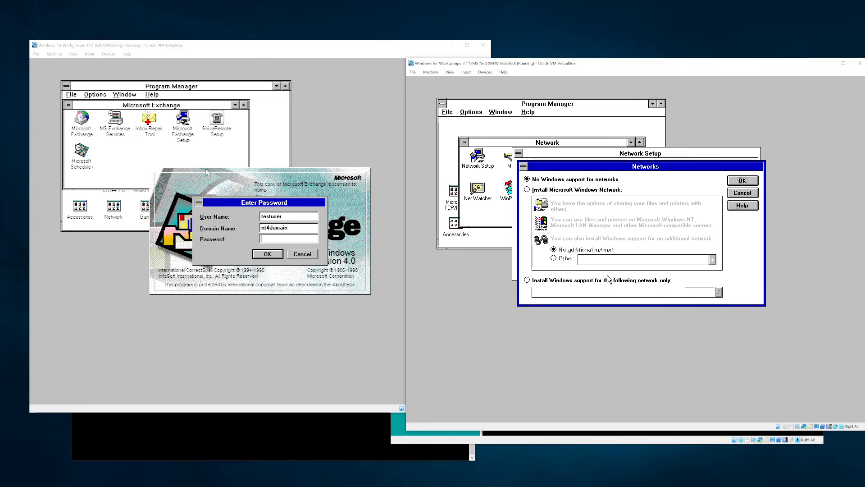
left_click(613, 292)
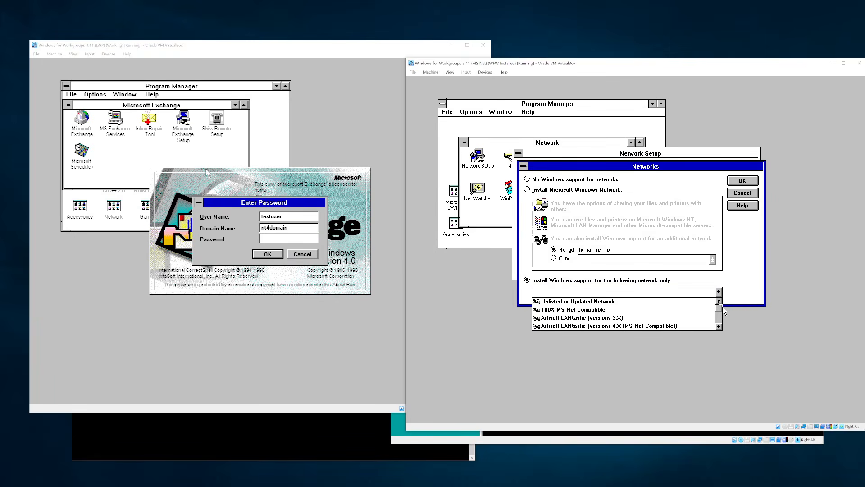
mouse_move(723, 308)
left_mouse_down()
mouse_move(722, 319)
mouse_move(720, 299)
left_mouse_up()
left_click(623, 312)
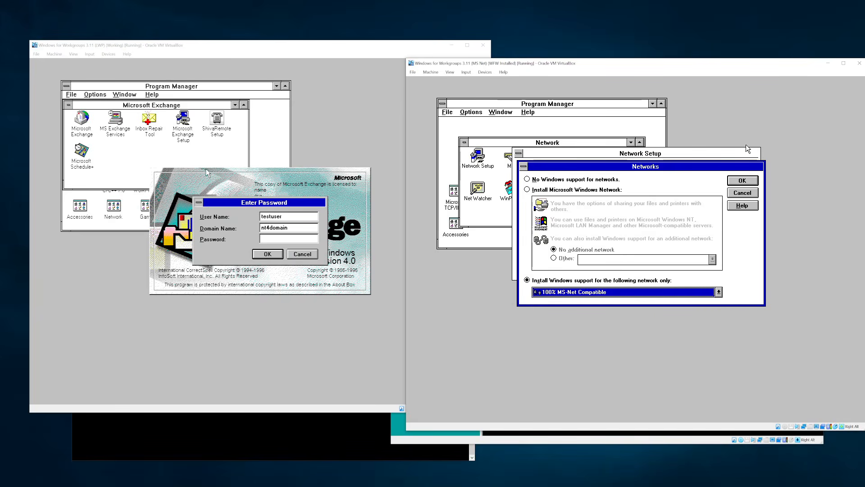
left_click(751, 182)
left_click(735, 168)
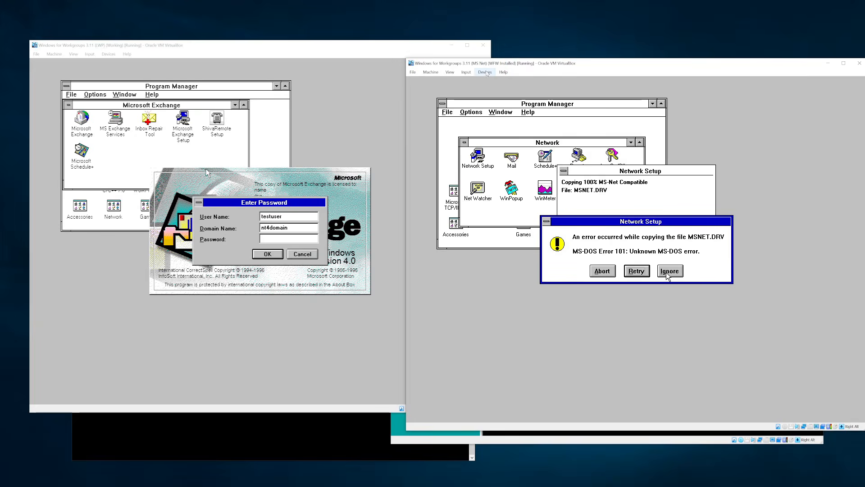
- Abort the missing MSNET.DRV copy, accept the MS-Net settings, and exit Windows to DOS
left_click(484, 72)
mouse_move(494, 82)
key("Escape")
left_click(602, 271)
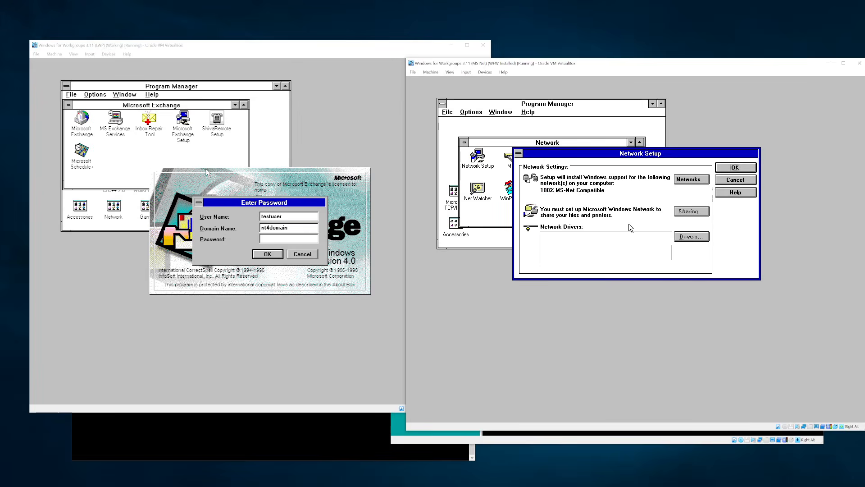
left_click(727, 169)
double_click(444, 104)
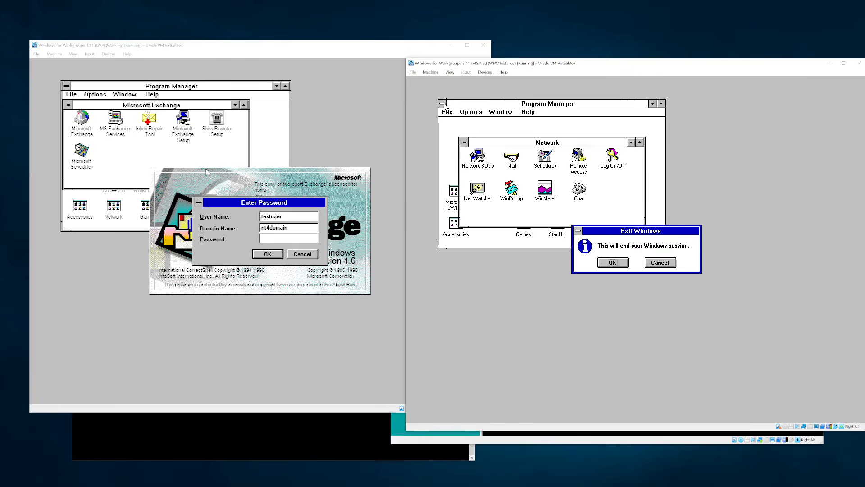
key("Return")
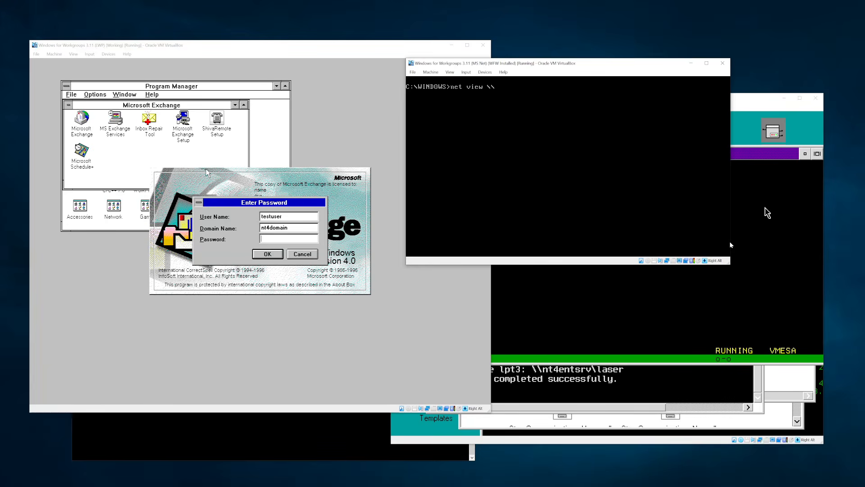
- List the nt4entsrv shares with net view, then map LPT3 to \\nt4entsrv\laser with net use
type("ntsrv")
key("Return")
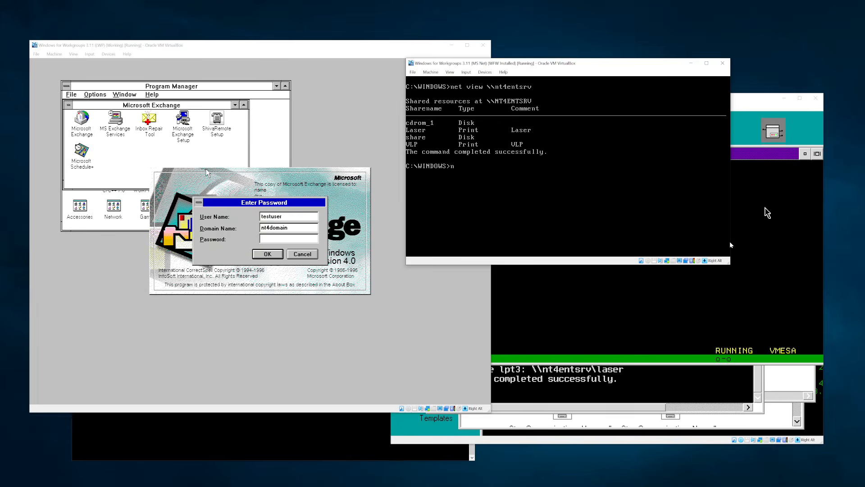
type("us")
type(" use")
type(" lpt3: \\nt4entsrv\\")
type("laser")
key("Return")
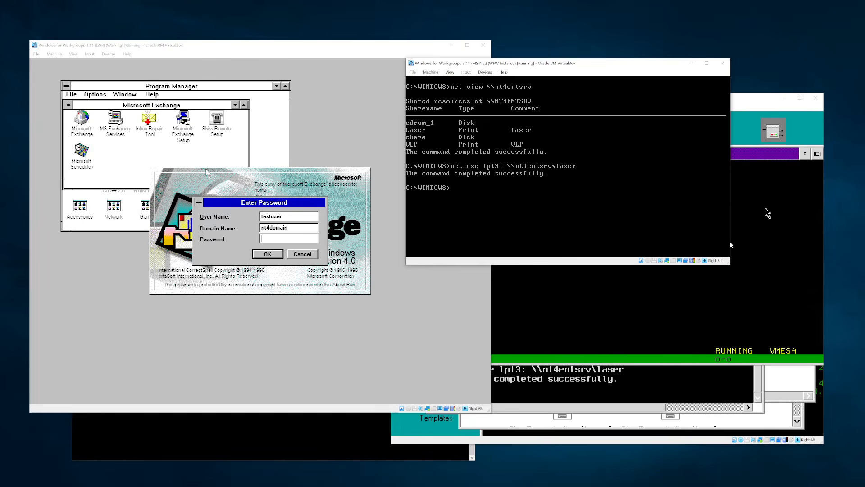
- Start Windows with 'win' and open Control Panel's Printers settings from the Main group
type("win")
key("Return")
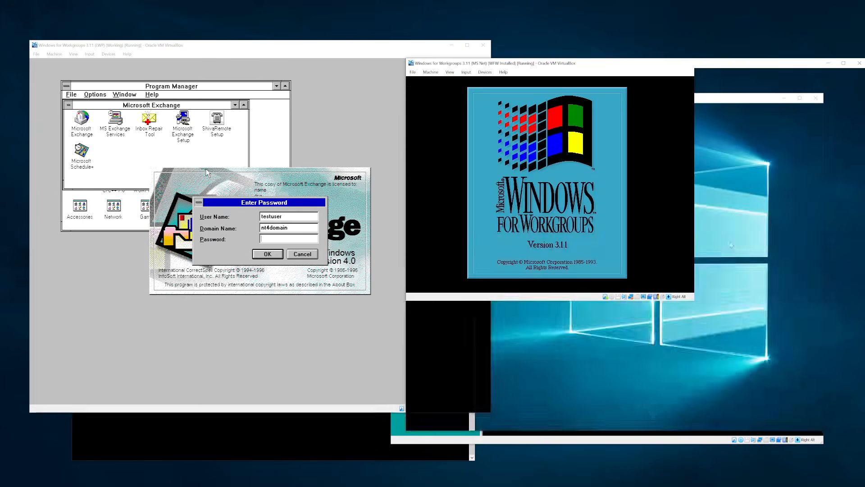
left_click(692, 187)
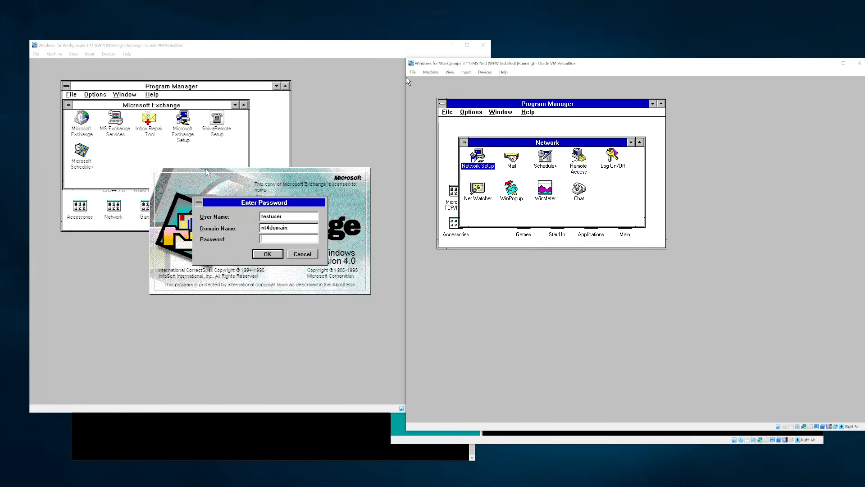
double_click(464, 142)
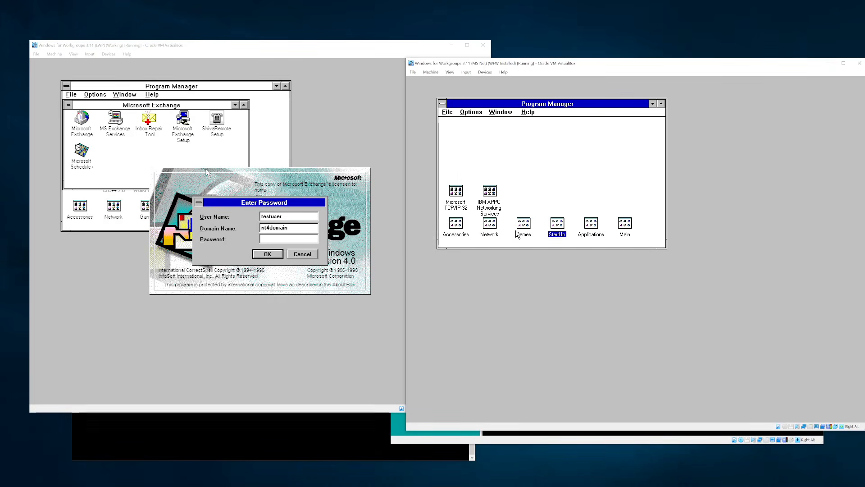
double_click(622, 226)
double_click(492, 137)
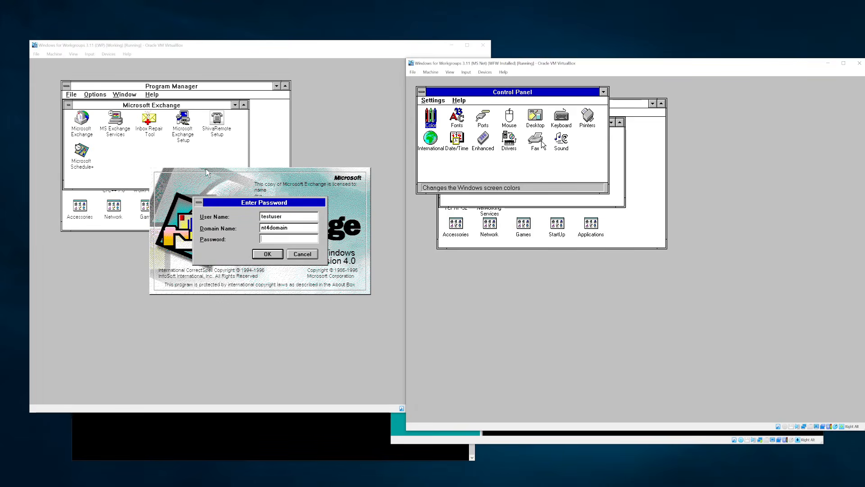
double_click(587, 126)
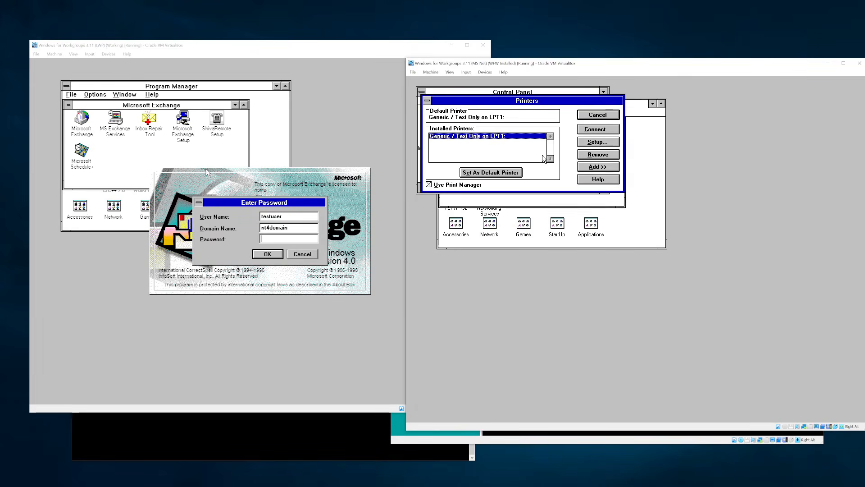
left_click(588, 143)
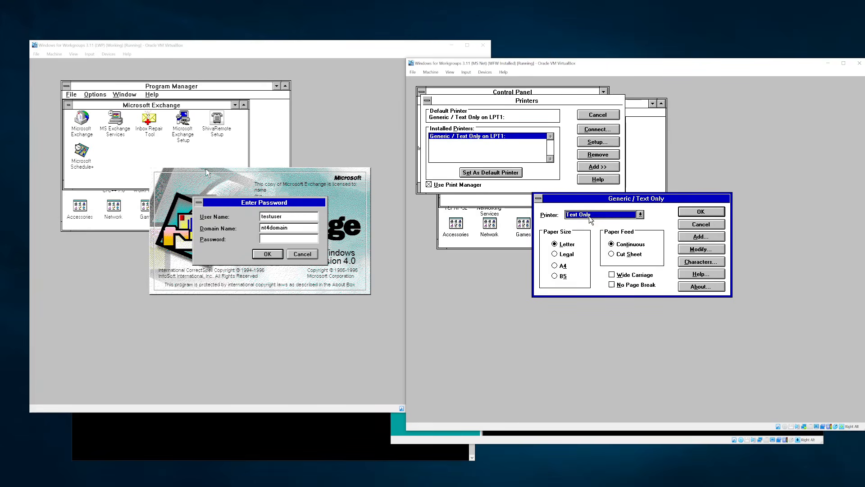
key("Return")
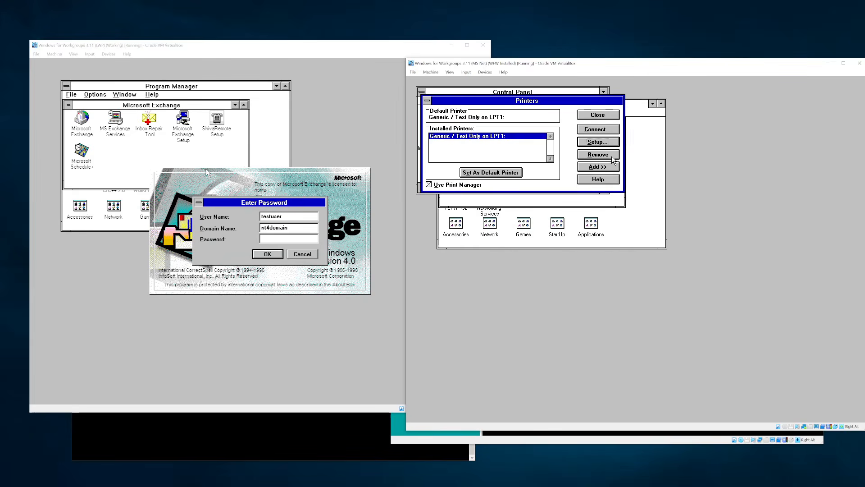
- Install the HP LaserJet III PostScript driver from the printer list, supplying the driver disk image
left_click(608, 168)
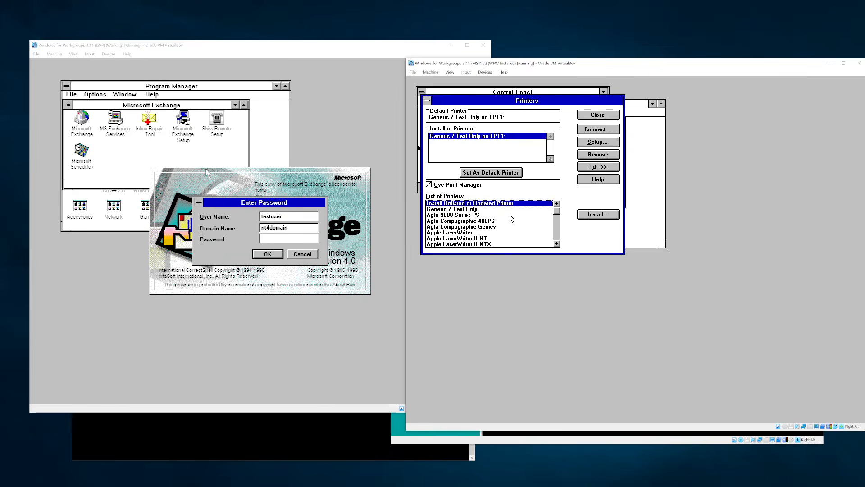
left_click_drag(558, 212, 557, 227)
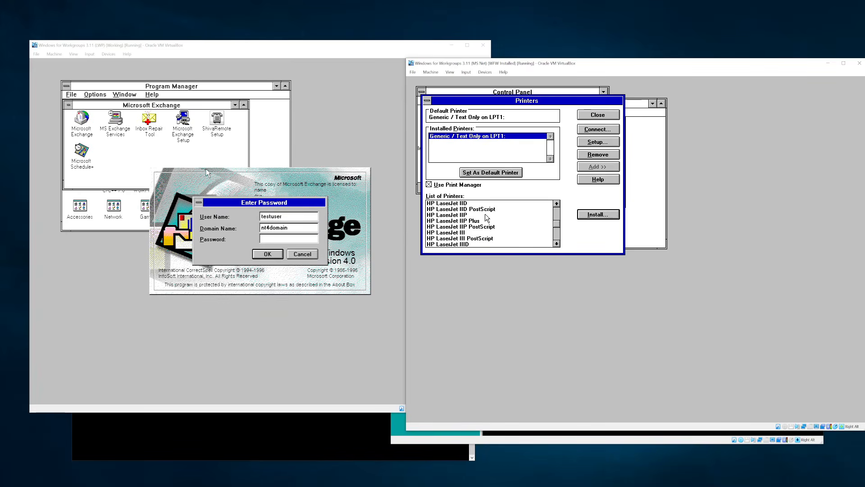
left_click(480, 243)
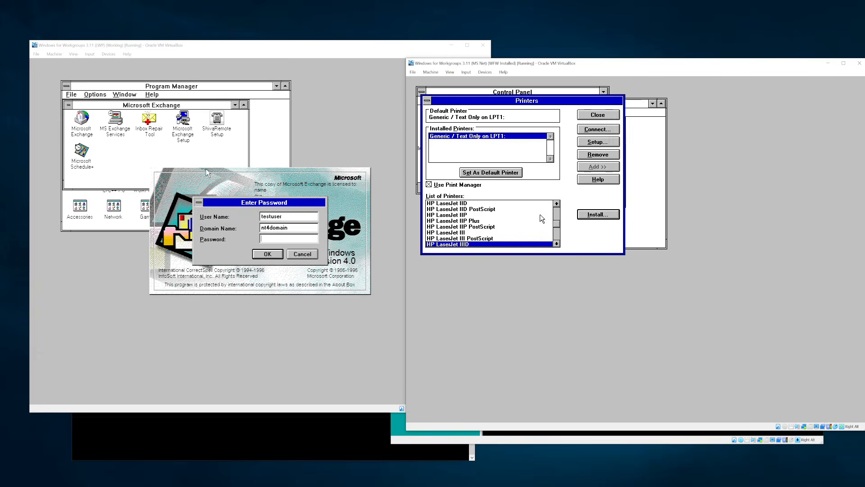
key("Down")
key("Down")
key("Down")
key("Down")
key("Down")
key("Down")
key("Down")
key("Down")
key("Down")
key("Up")
key("Up")
key("Up")
key("Up")
key("Up")
key("Up")
key("Up")
key("Up")
key("Up")
key("Up")
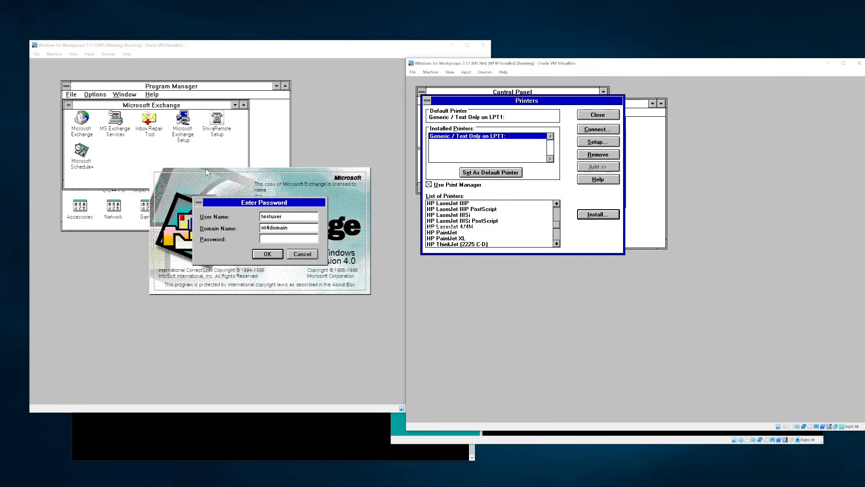
key("Up")
key("Up")
key("Up")
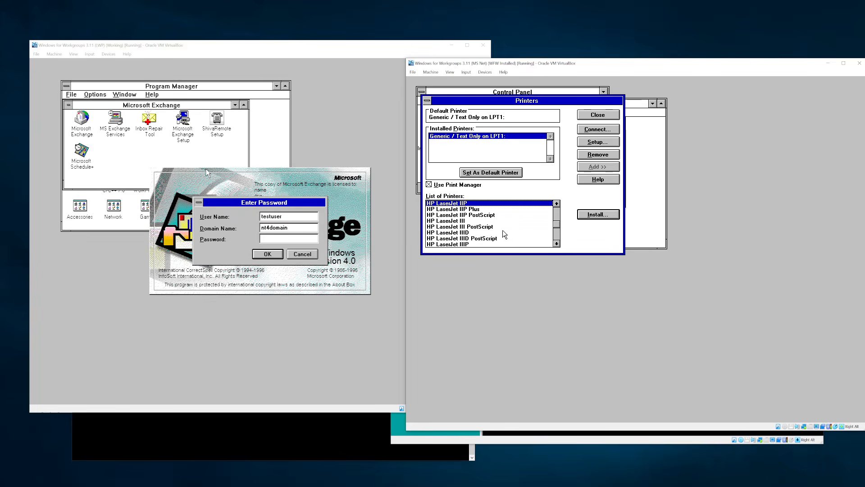
left_click(496, 231)
double_click(490, 225)
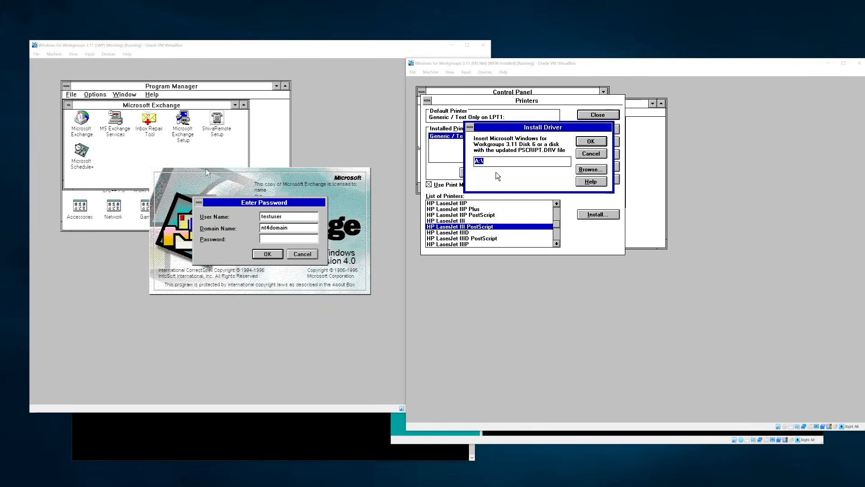
left_click(485, 72)
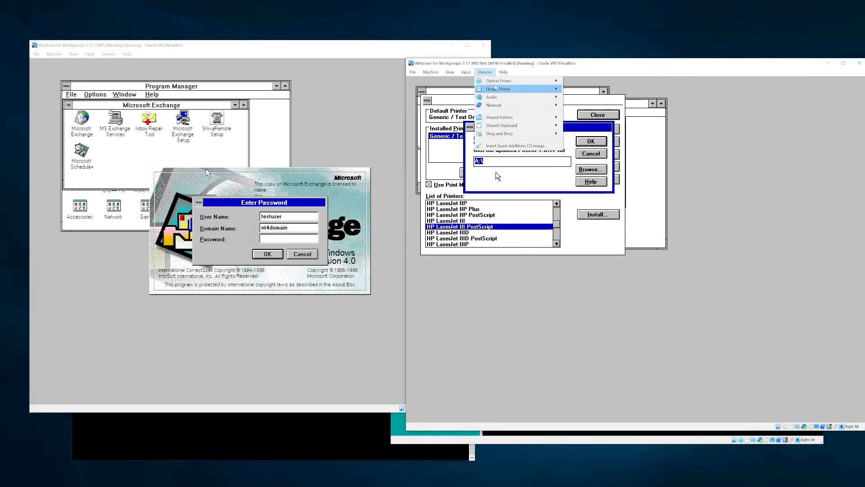
mouse_move(504, 84)
left_click(595, 90)
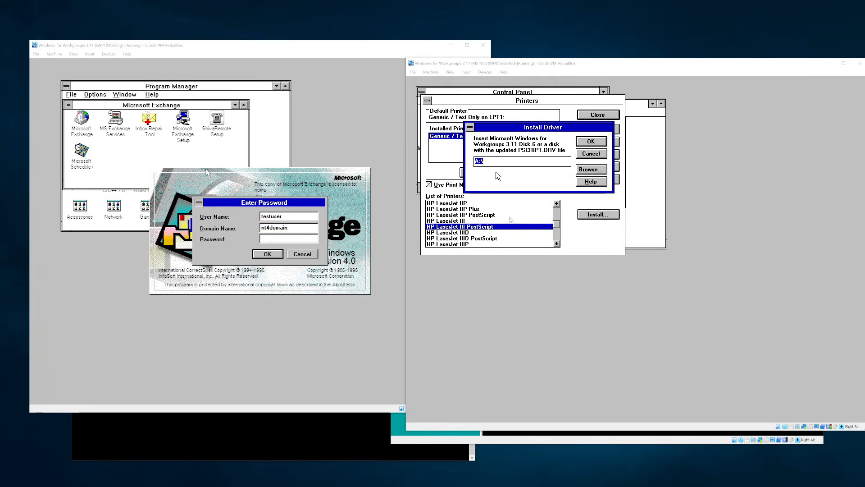
key("Return")
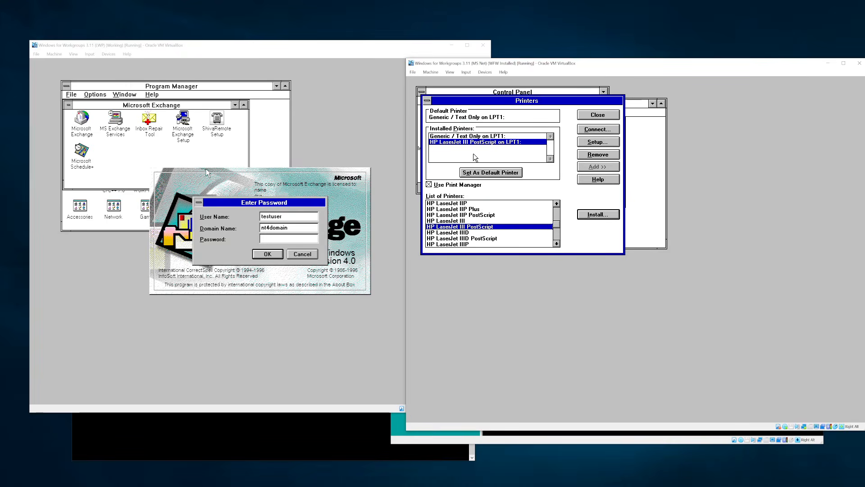
- Connect the HP LaserJet III PostScript printer to LPT3 and close the Printers settings
left_click(523, 149)
left_click(585, 144)
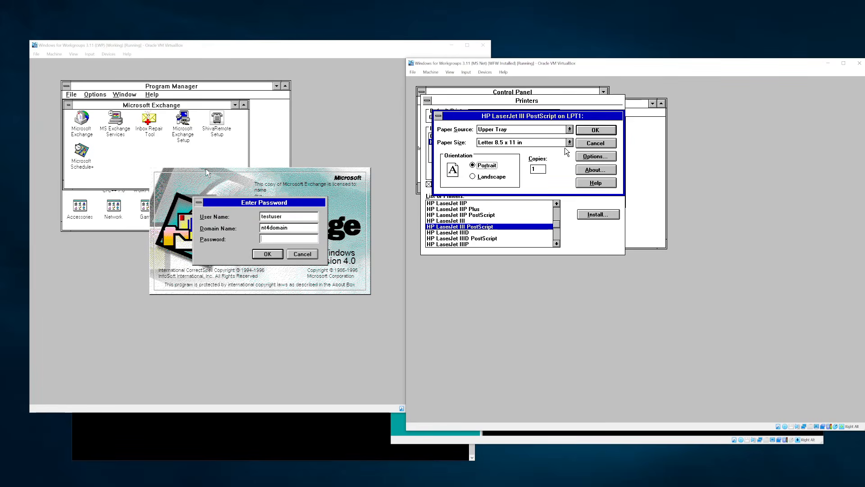
left_click(595, 157)
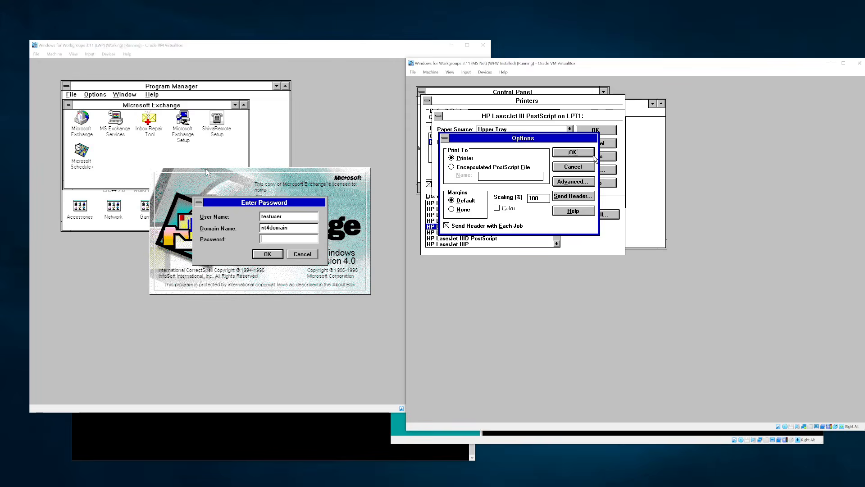
key("Escape")
key("Escape")
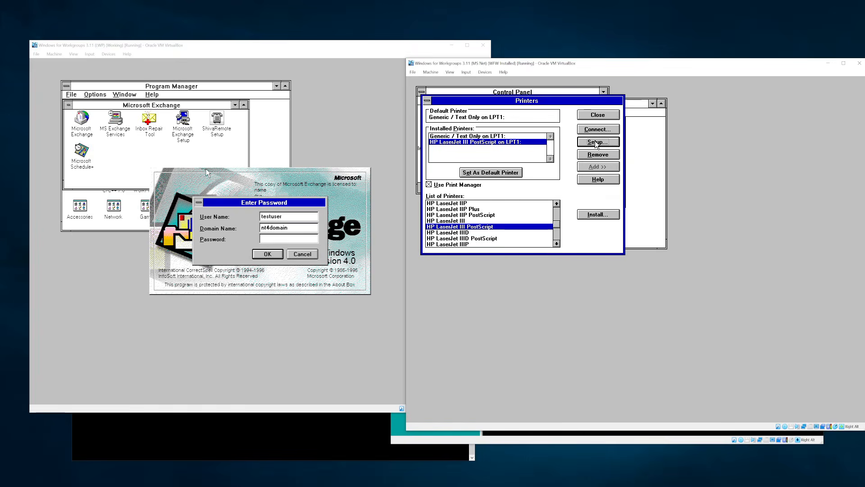
left_click(597, 130)
left_click(564, 141)
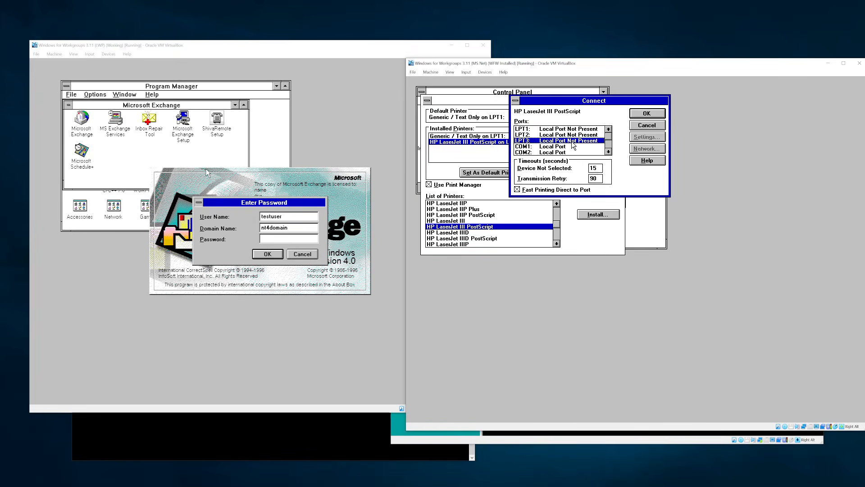
key("Return")
left_click(599, 117)
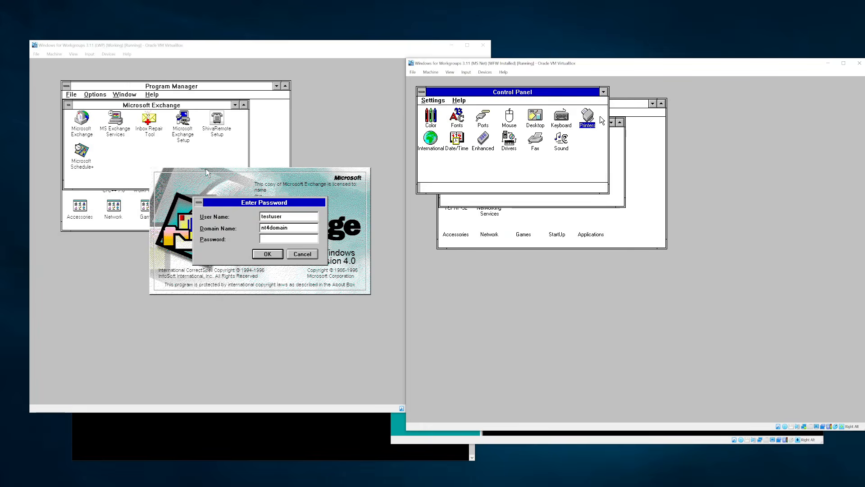
- Close Control Panel, minimise Main, and start Mail from the Network group
double_click(422, 93)
double_click(444, 124)
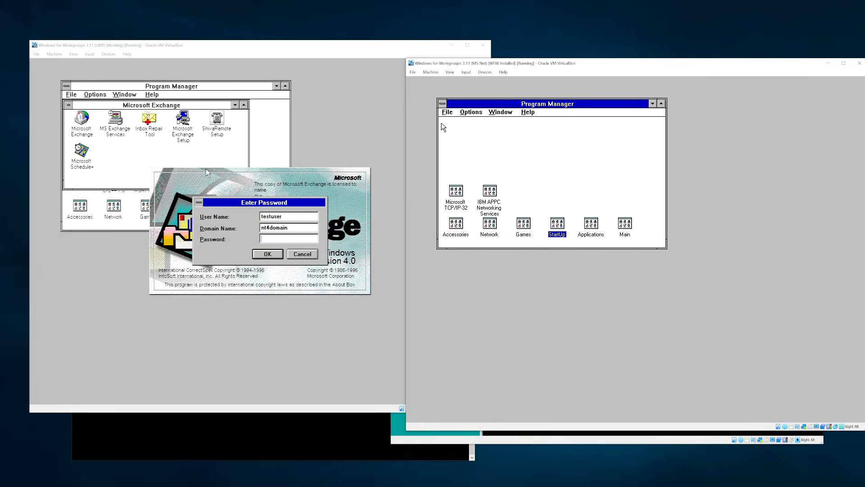
left_click(625, 223)
left_click(516, 167)
double_click(490, 226)
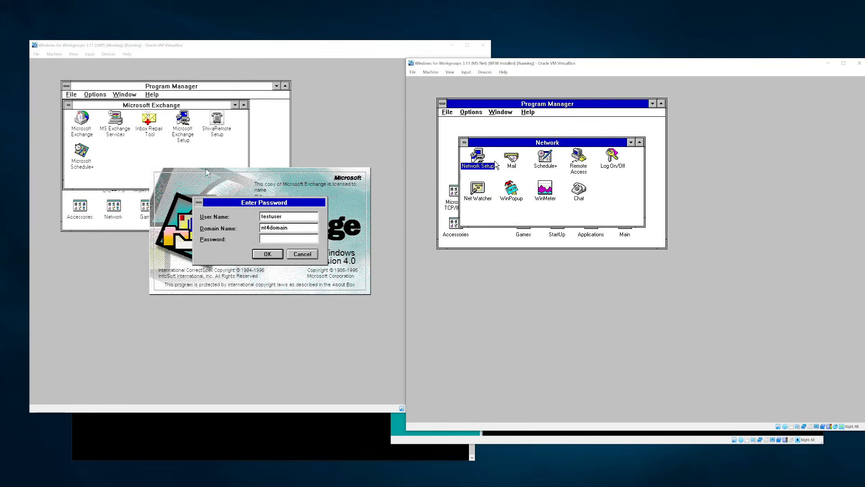
double_click(511, 166)
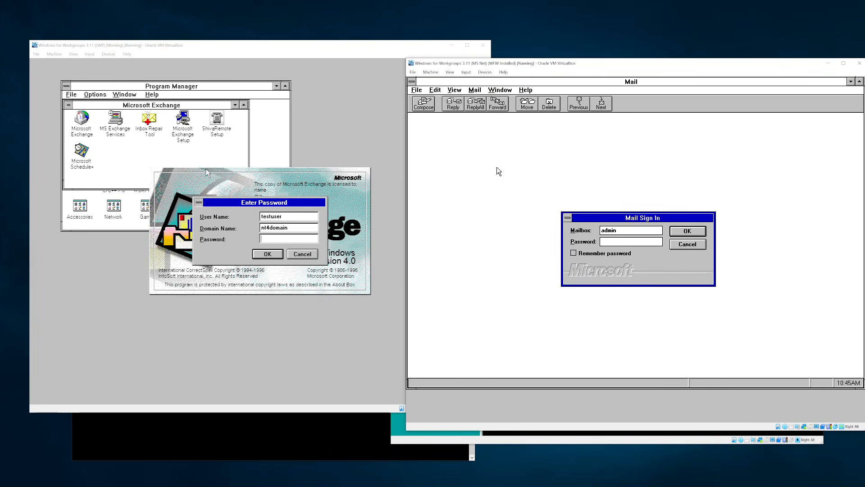
- Sign in to Mail with the mailbox name and open the FW: Business report message
key("shift+Tab")
type("wec")
key("Return")
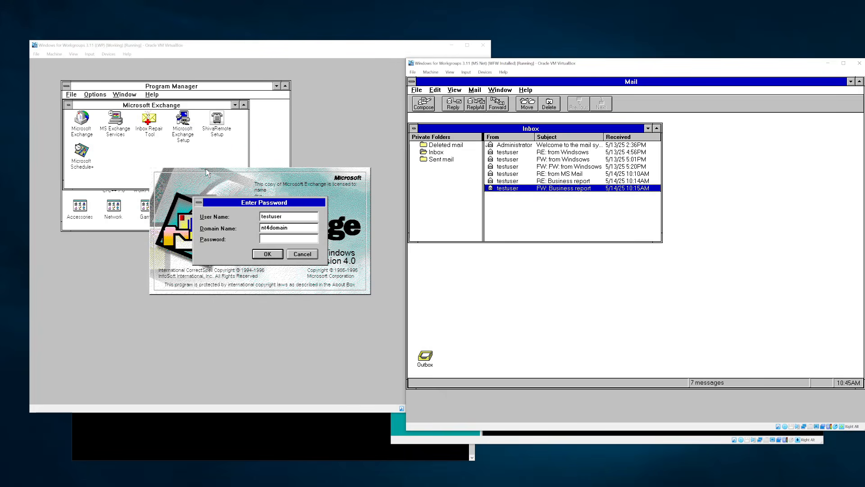
double_click(555, 189)
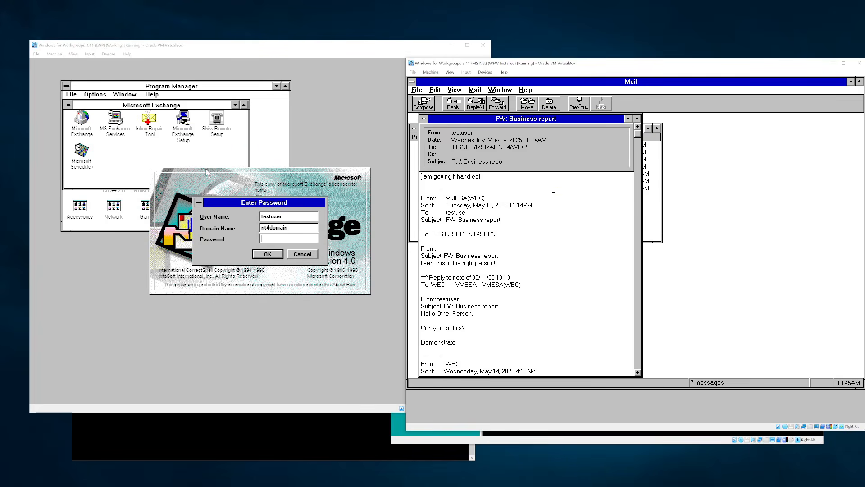
double_click(423, 118)
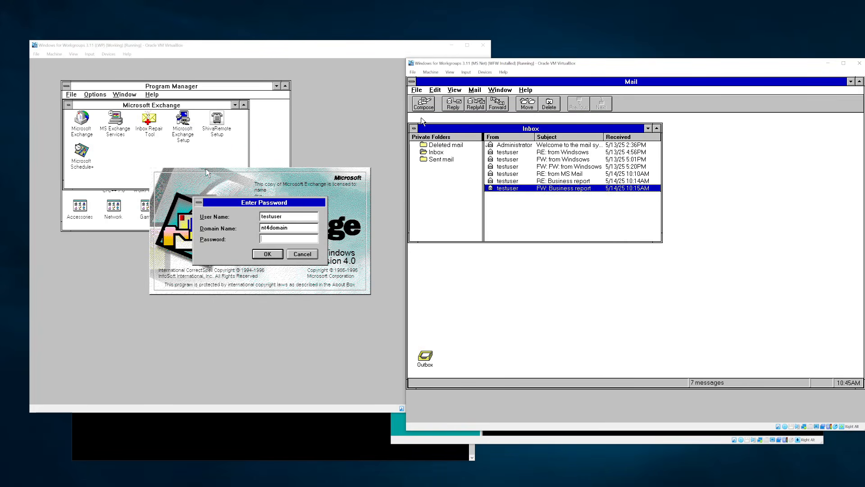
double_click(540, 189)
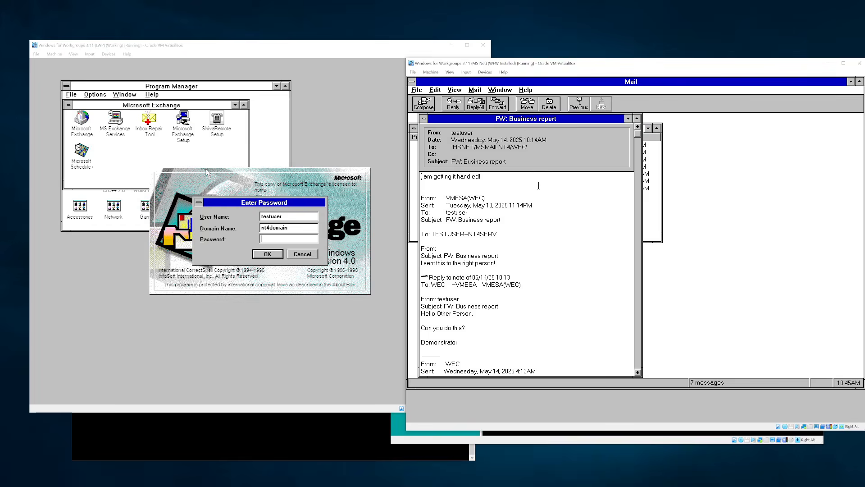
- Print the message on the HP LaserJet III PostScript on LPT3 via File > Print > Setup
left_click(416, 92)
left_click(427, 198)
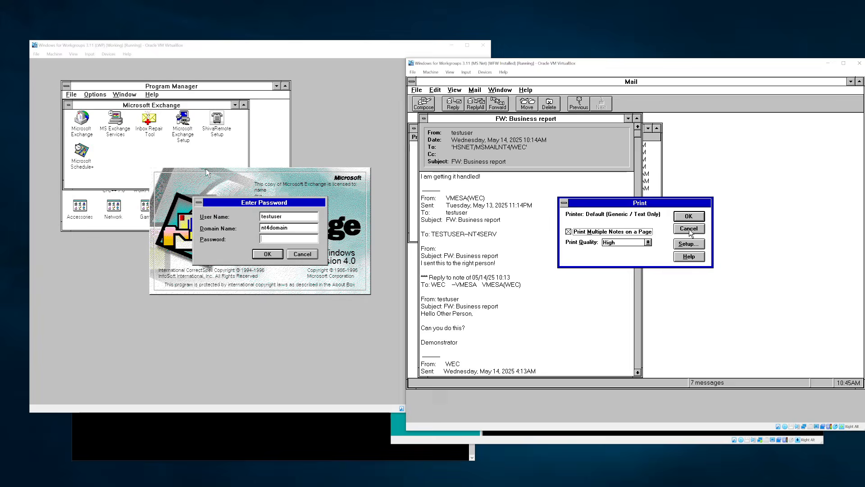
left_click(688, 245)
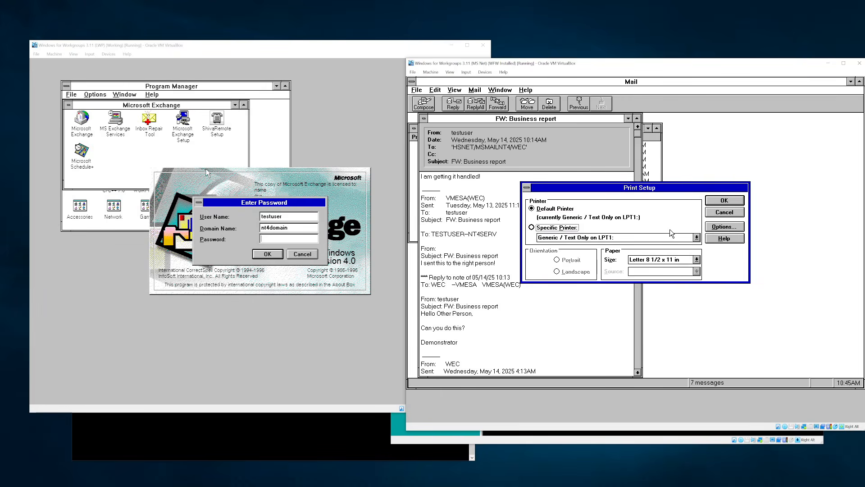
left_click(672, 238)
left_click(670, 241)
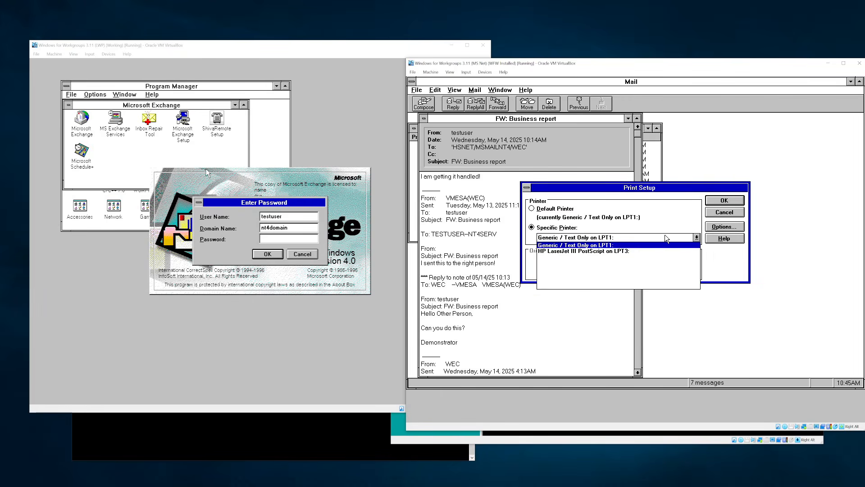
left_click(631, 251)
left_click(709, 200)
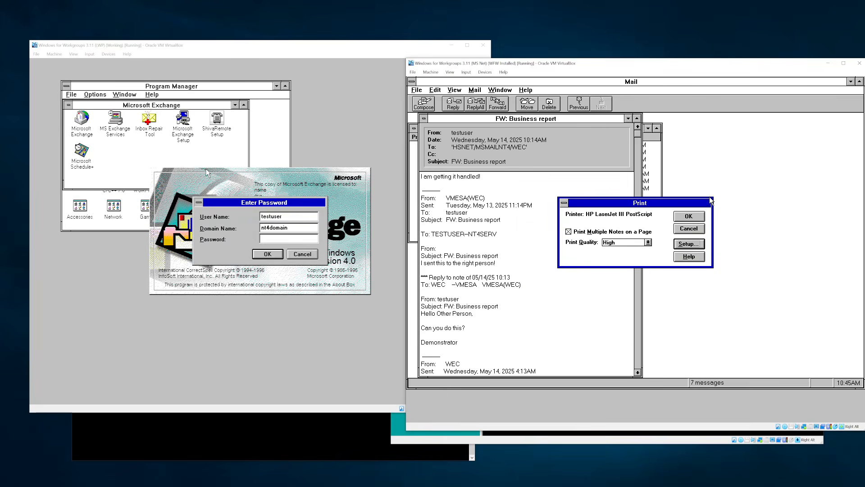
left_click(694, 218)
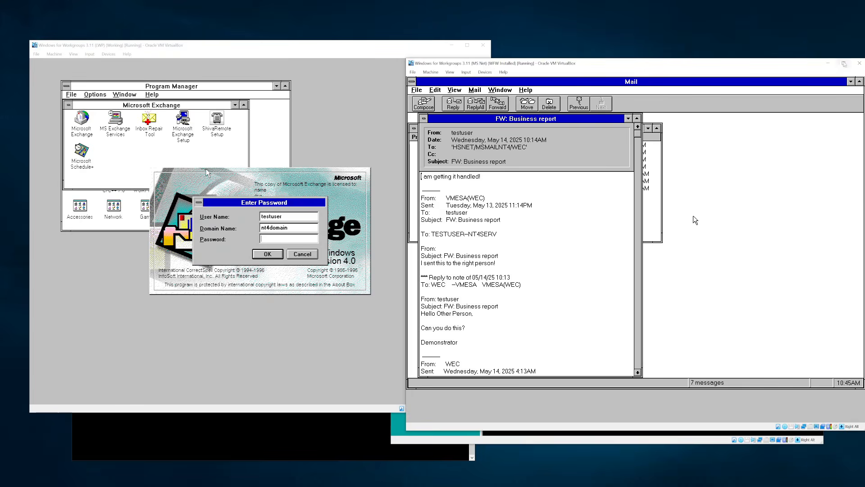
- Close Mail via its control-menu box and activate the LWP Windows for Workgroups machine window
double_click(414, 83)
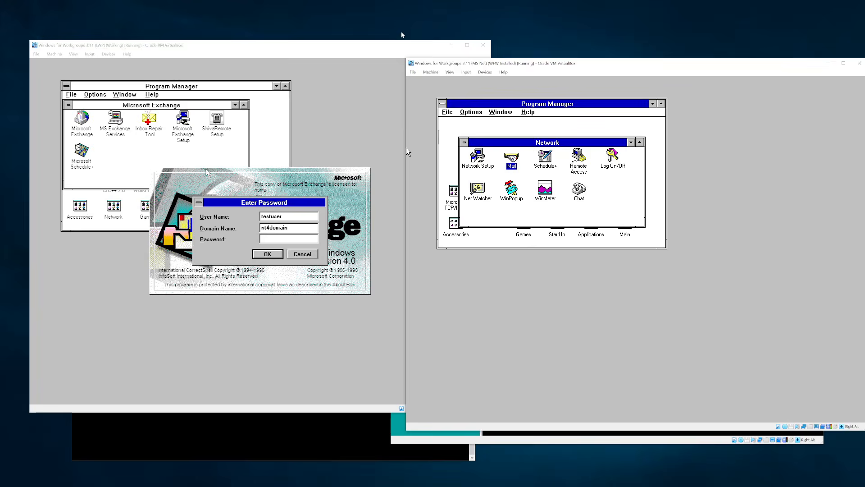
left_click(391, 46)
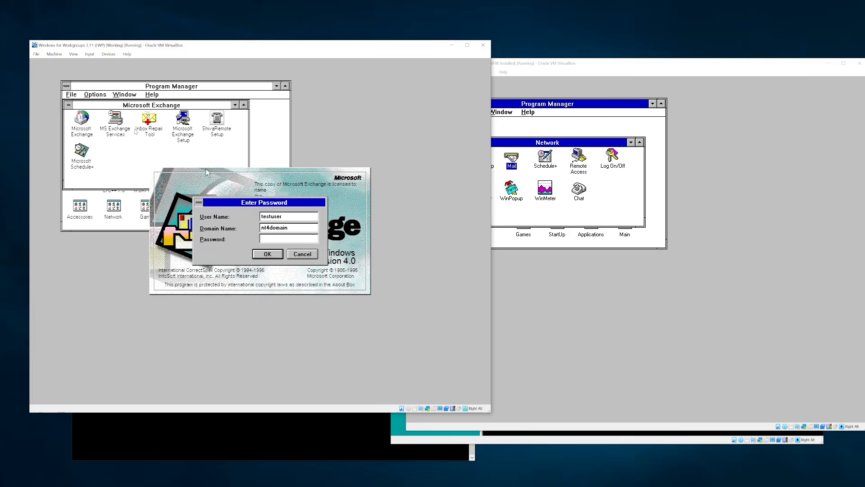
- Cancel the Exchange logon, dismiss the server errors, close Exchange, and exit Windows
key("Escape")
key("Tab")
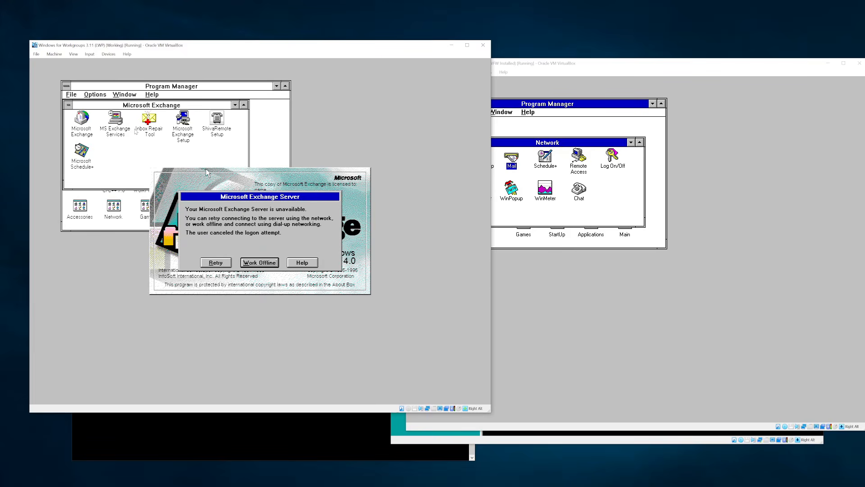
key("shift+Tab")
key("Tab")
key("Return")
key("Return")
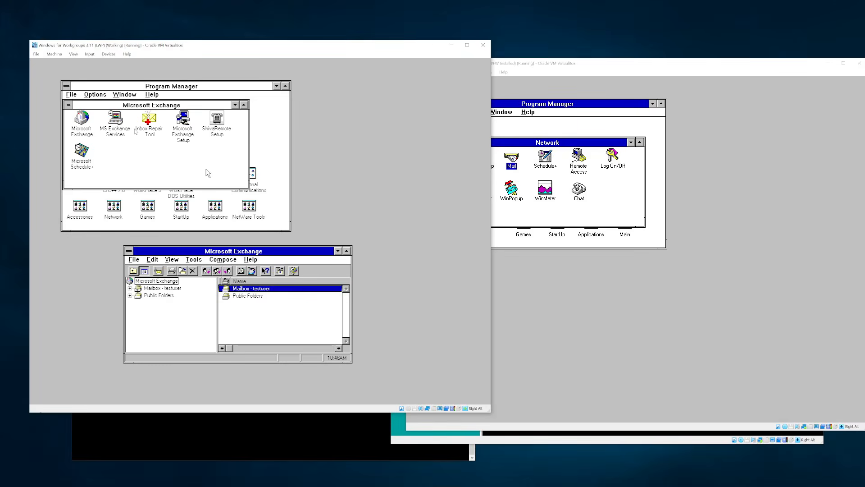
key("alt+F4")
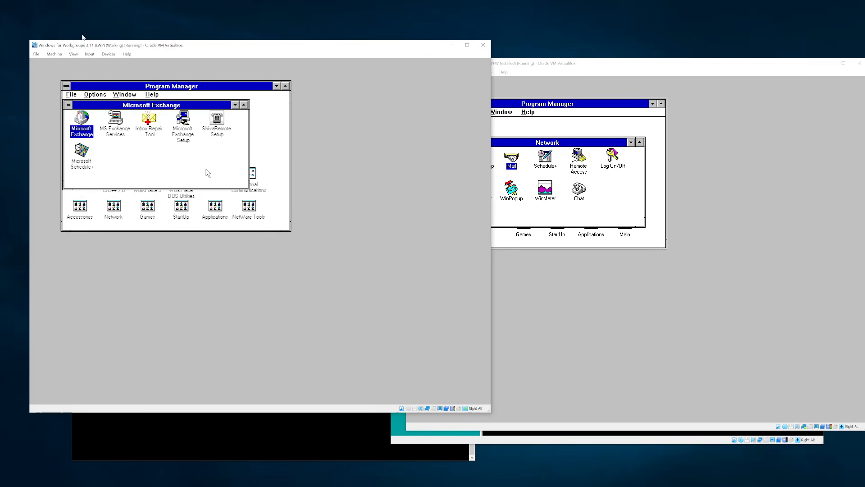
double_click(67, 86)
key("Return")
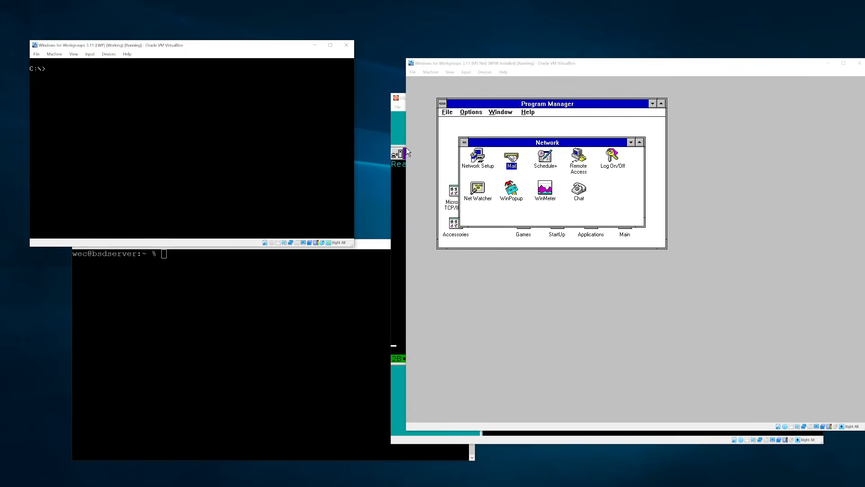
- Log out of NetWare from F:, exit DOS, and power off the Working WfW machine
type("f:")
key("Return")
type("logout")
key("Return")
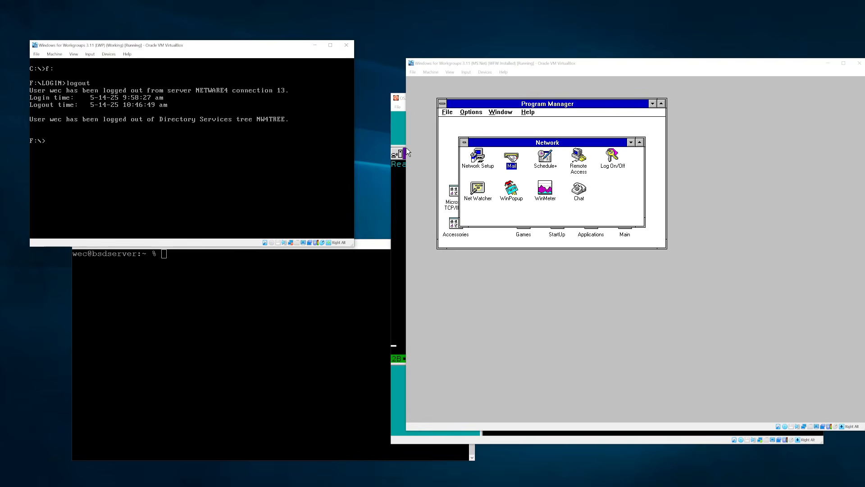
type("exit")
key("Return")
left_click(346, 45)
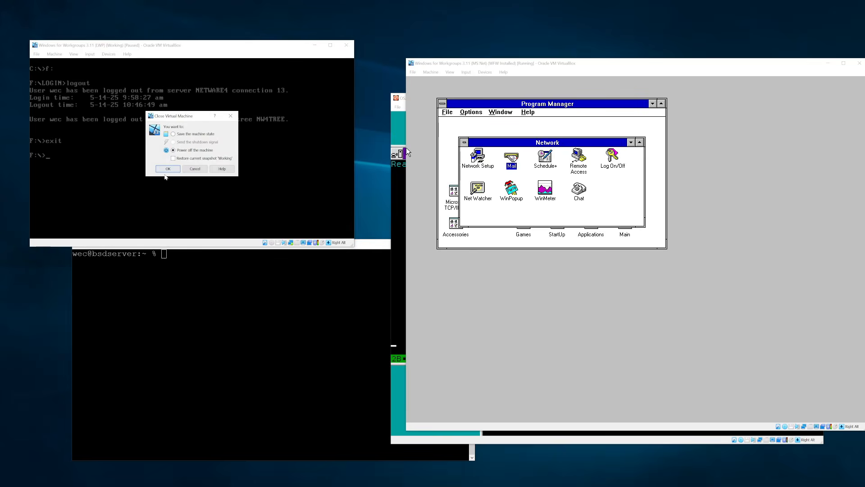
left_click(168, 169)
- Close the PuTTY terminal, exit Windows in the MS Net machine, and power it off
left_click(214, 246)
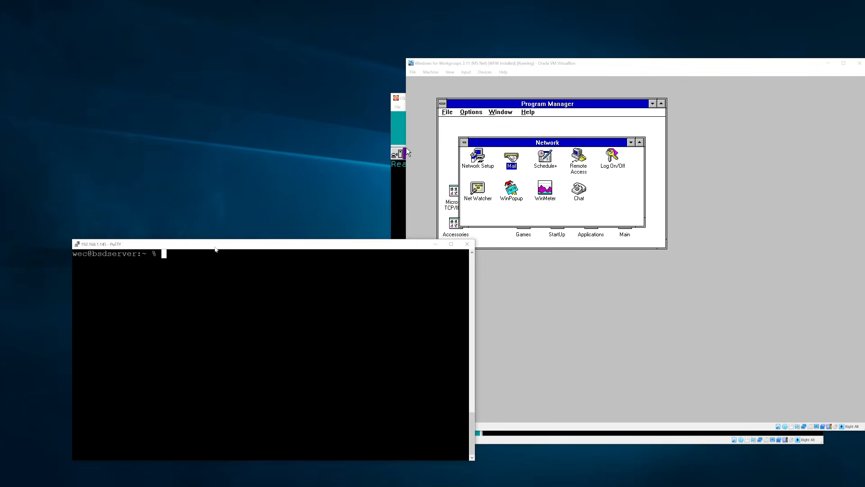
left_click_drag(225, 245, 191, 245)
key("ctrl+d")
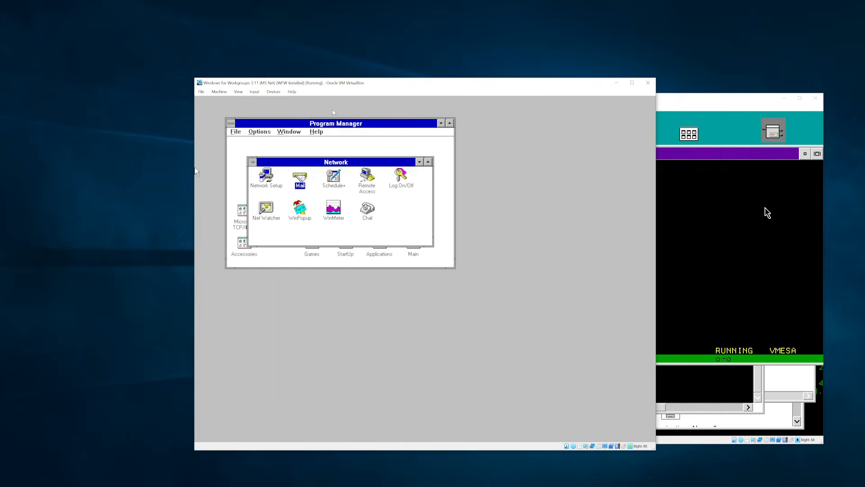
double_click(231, 123)
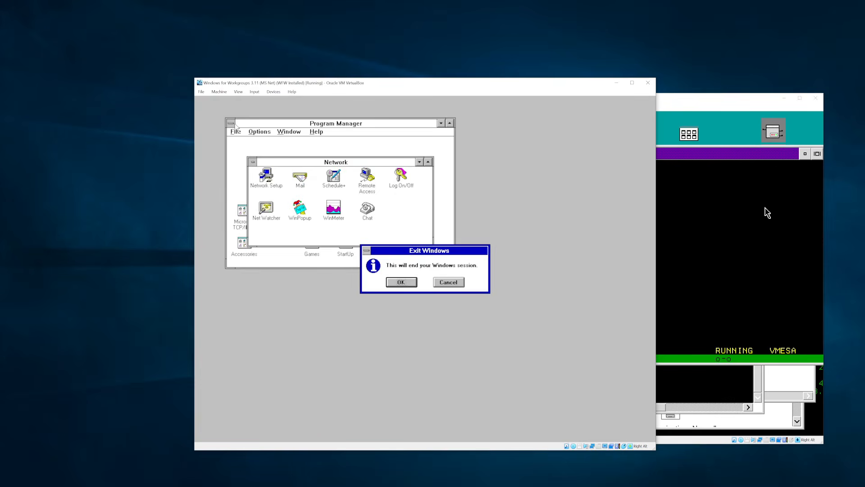
key("Return")
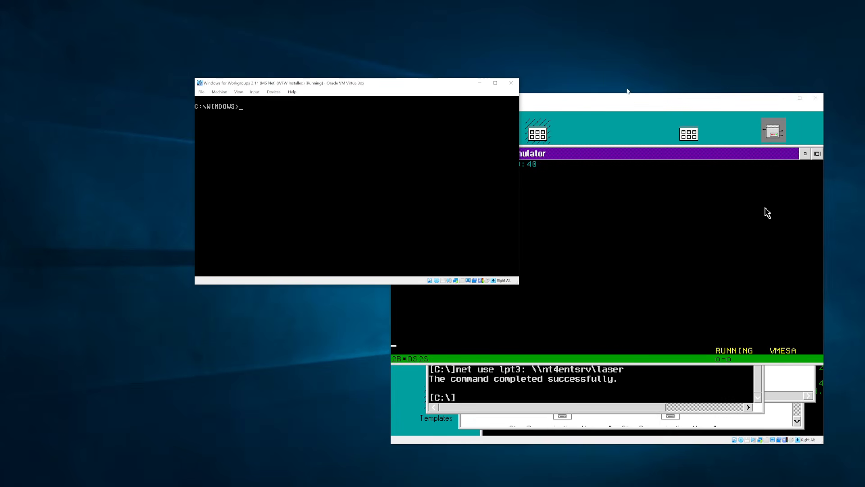
left_click(511, 83)
left_click(333, 206)
- Log off the VM/ESA session in the OS/2 3270 emulator with 'logoff'
left_click_drag(561, 103, 345, 92)
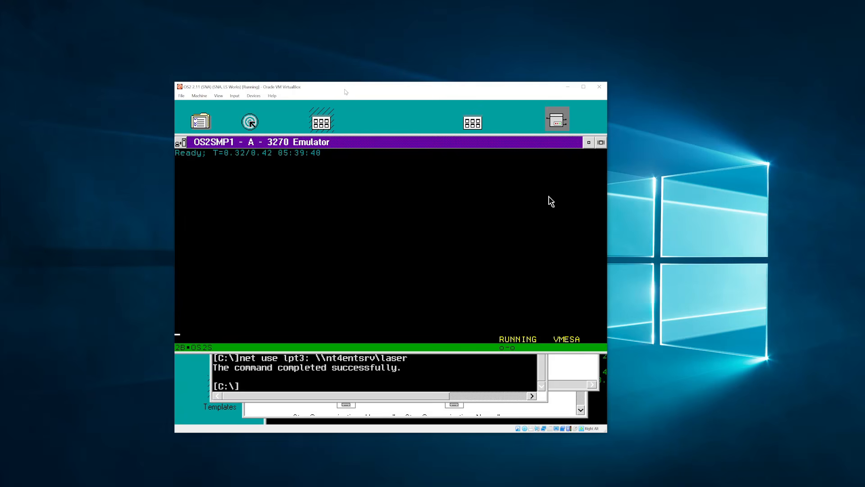
type("logoff")
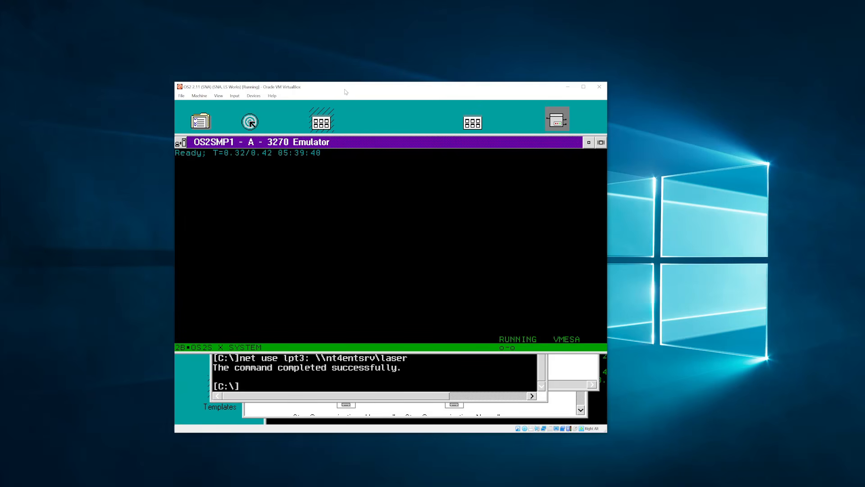
key("Return")
key("Return")
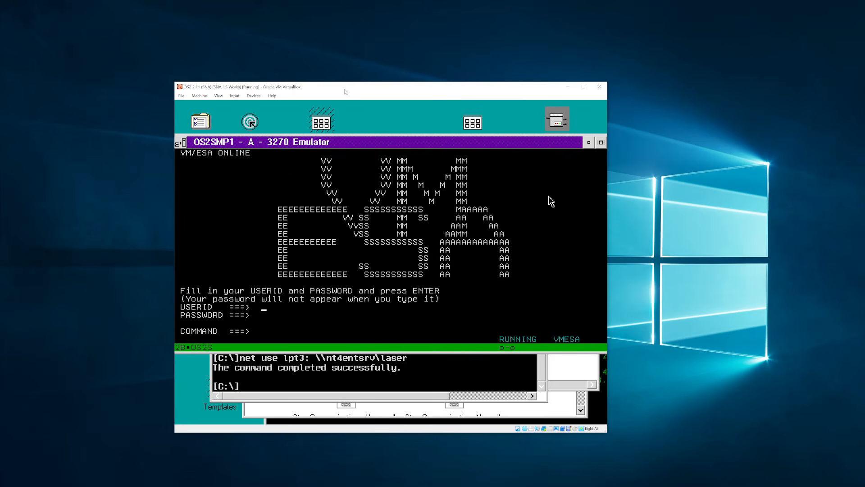